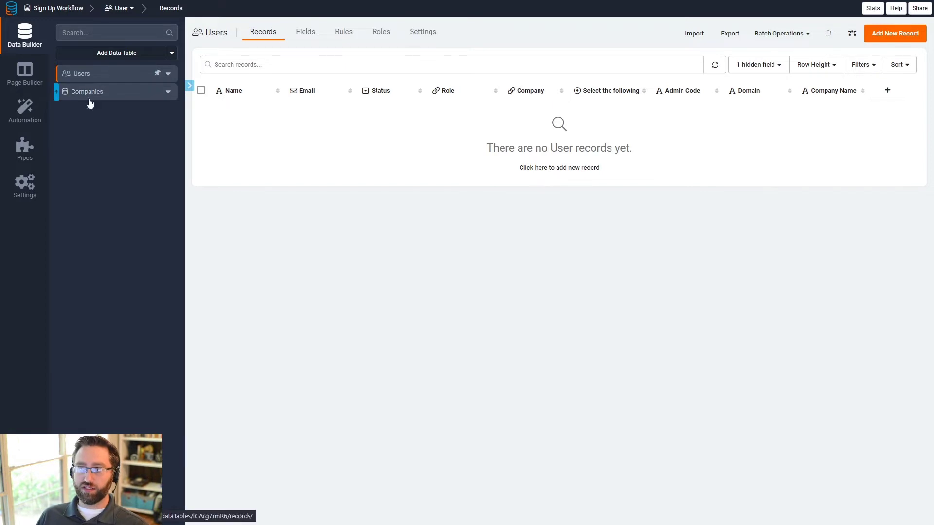
Step: Inspect the Users field 'Select the following' and its staff option text
{"action": "left_click", "coordinate": [600, 96]}
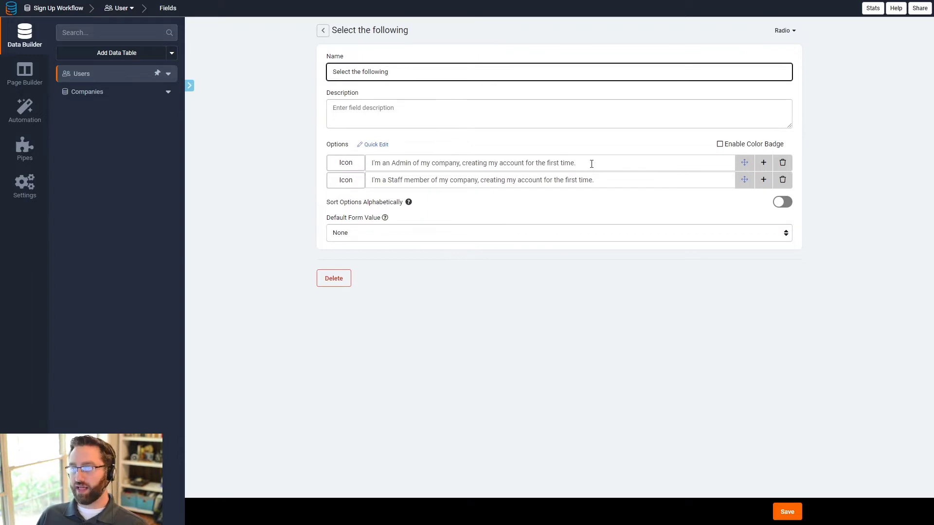
{"action": "left_click_drag", "start_coordinate": [592, 164], "coordinate": [344, 161]}
{"action": "left_click_drag", "start_coordinate": [615, 179], "coordinate": [369, 189]}
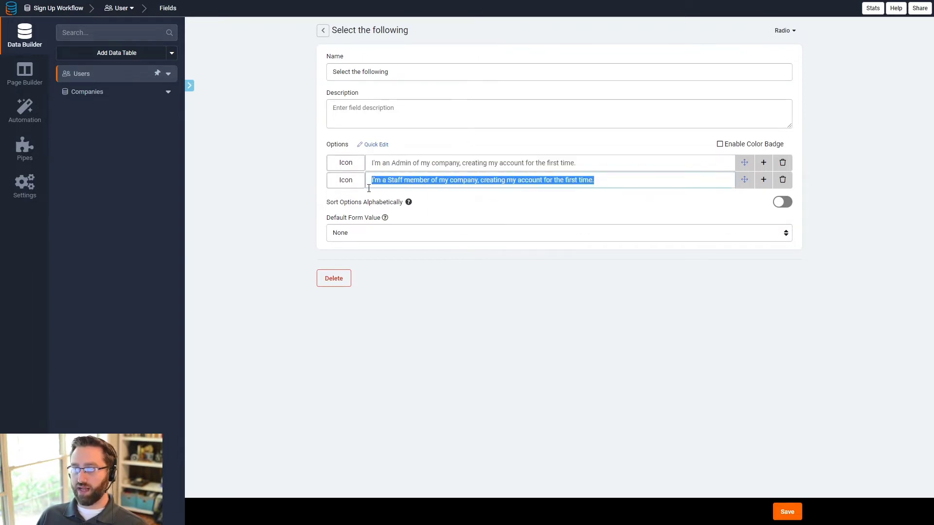
{"action": "left_click", "coordinate": [324, 31]}
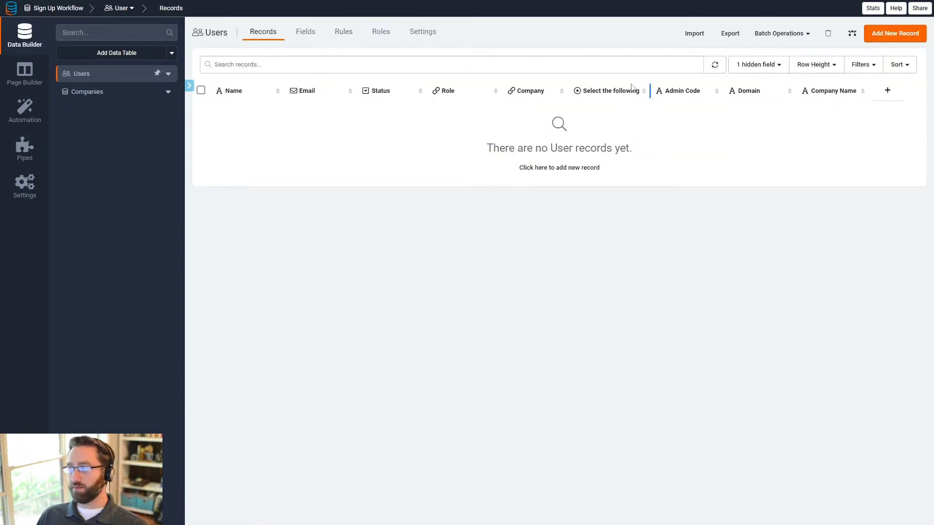
Step: Review the Admin Code, Domain and Company Name field settings, then open the Companies table
{"action": "left_click", "coordinate": [683, 94]}
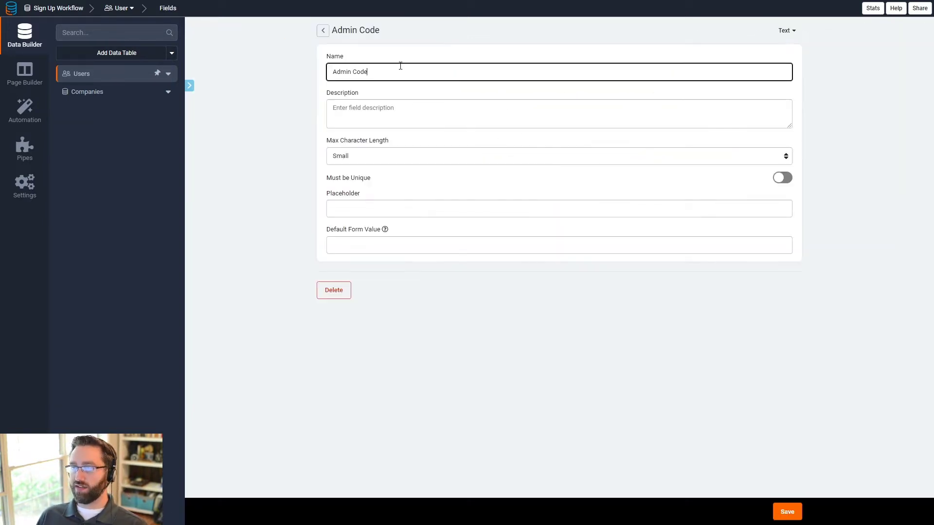
{"action": "left_click", "coordinate": [324, 32]}
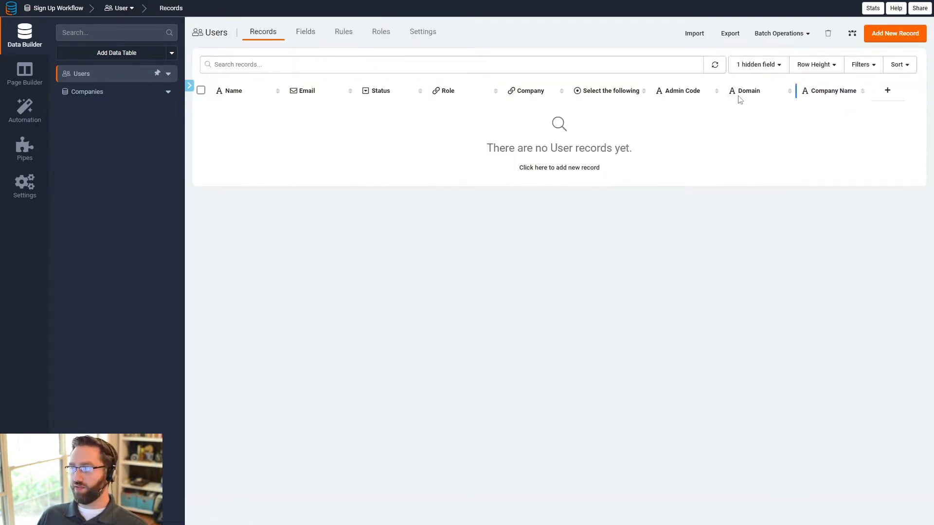
{"action": "left_click", "coordinate": [749, 94]}
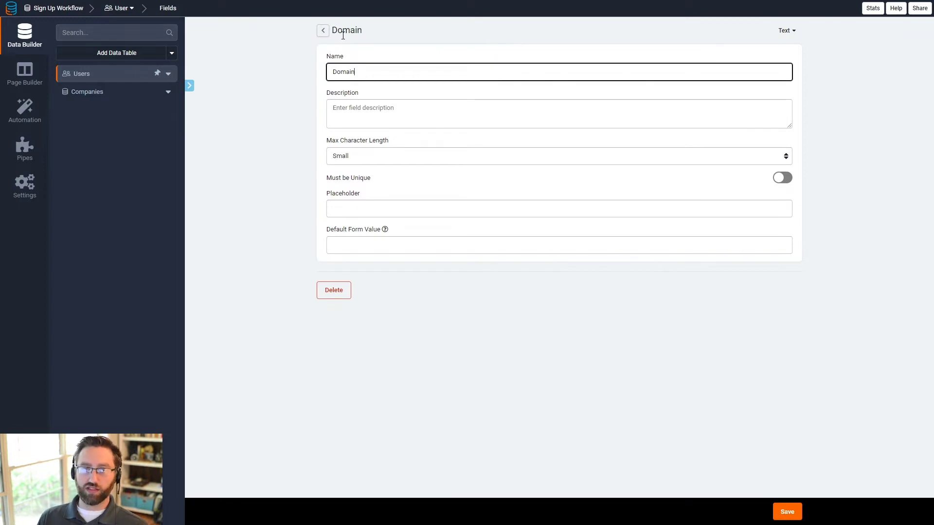
{"action": "left_click", "coordinate": [323, 30]}
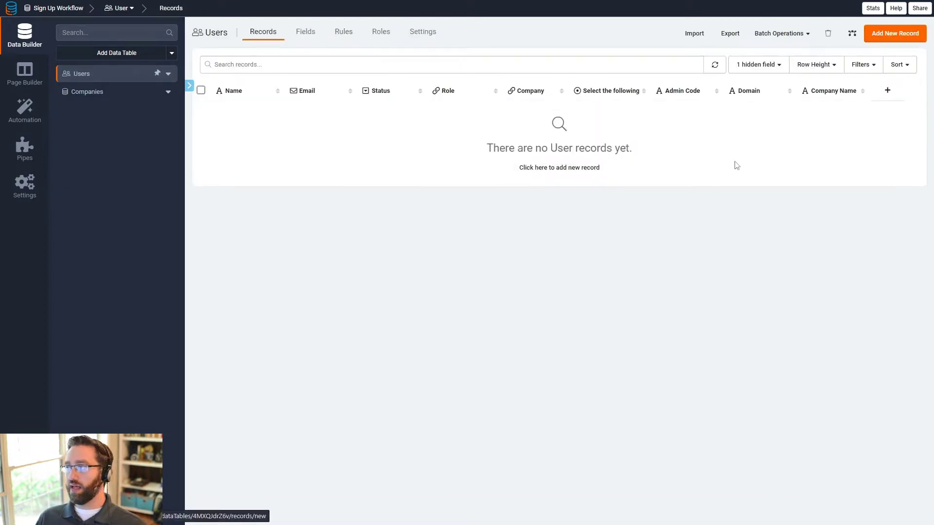
{"action": "left_click", "coordinate": [827, 93]}
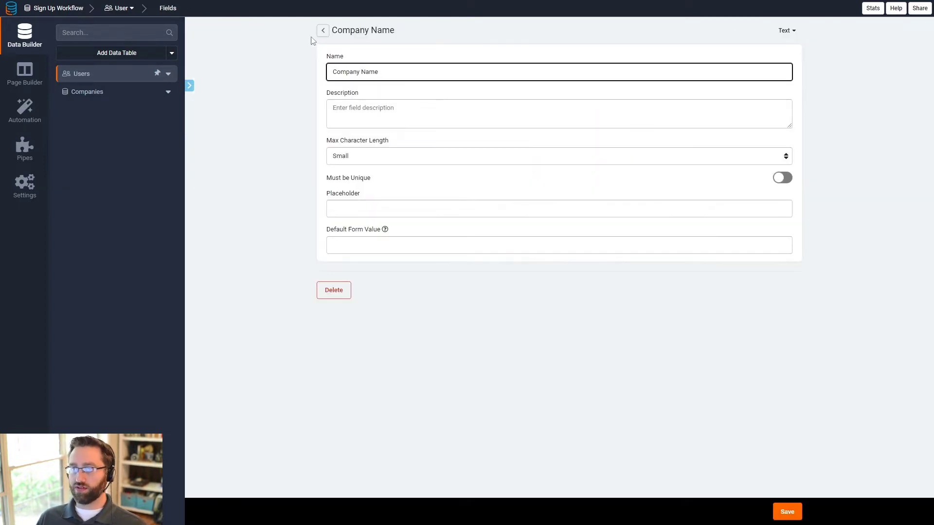
{"action": "left_click", "coordinate": [323, 32]}
{"action": "left_click", "coordinate": [109, 99]}
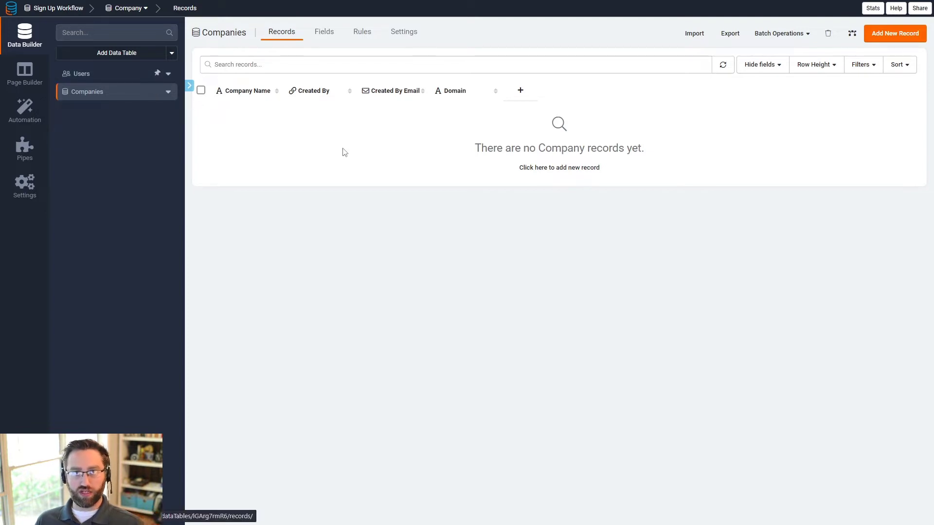
Step: Compare the Users and Companies tables' columns, finishing on the empty Users table
{"action": "left_click", "coordinate": [127, 77]}
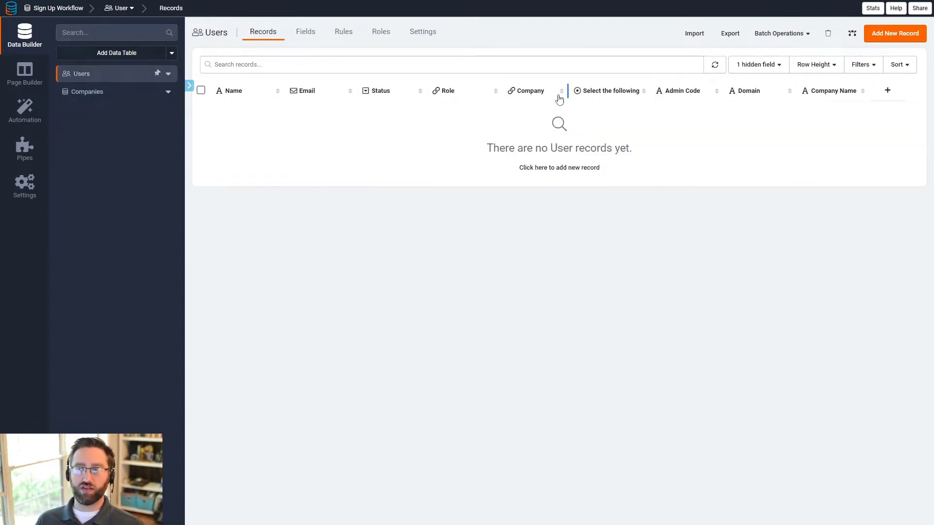
{"action": "left_click", "coordinate": [121, 103]}
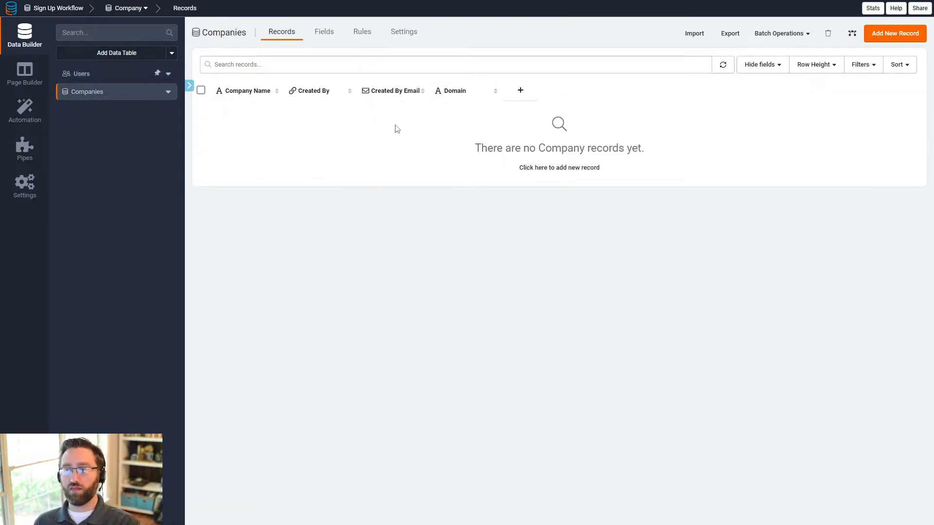
{"action": "left_click", "coordinate": [87, 75]}
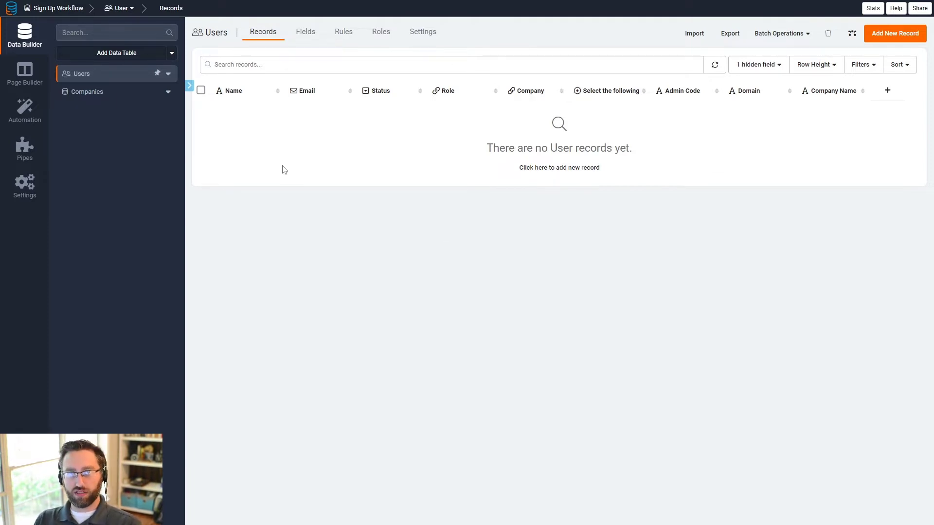
Step: Compare the Users and Companies tables again, then load the Sign Up page in Page Builder
{"action": "left_click", "coordinate": [87, 92]}
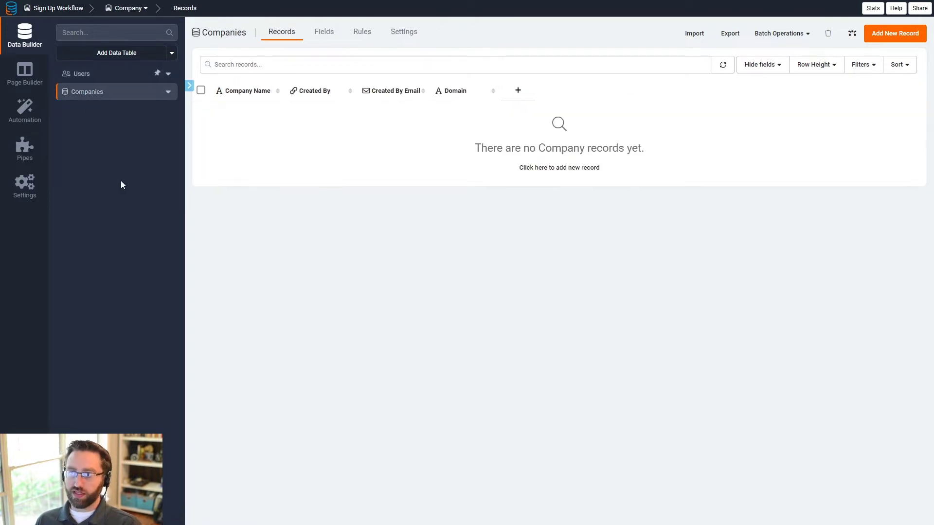
{"action": "left_click", "coordinate": [78, 74]}
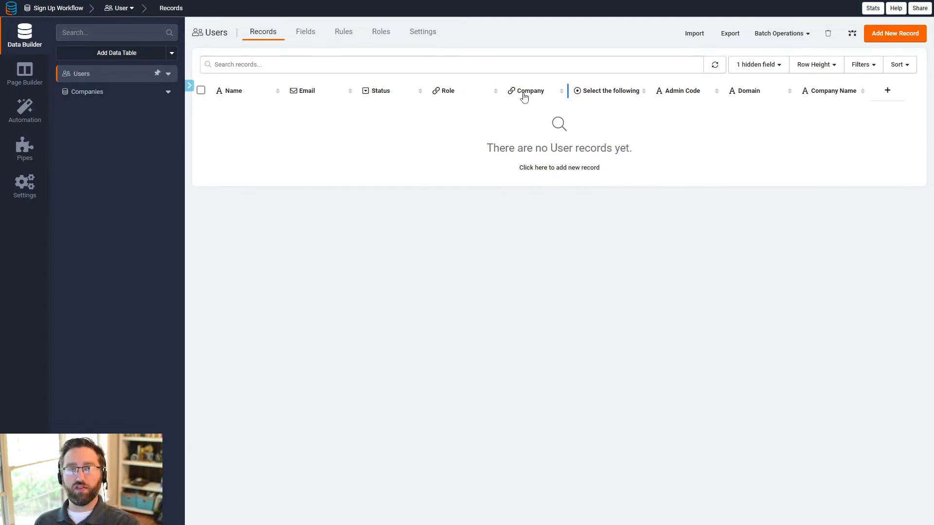
{"action": "left_click", "coordinate": [94, 94]}
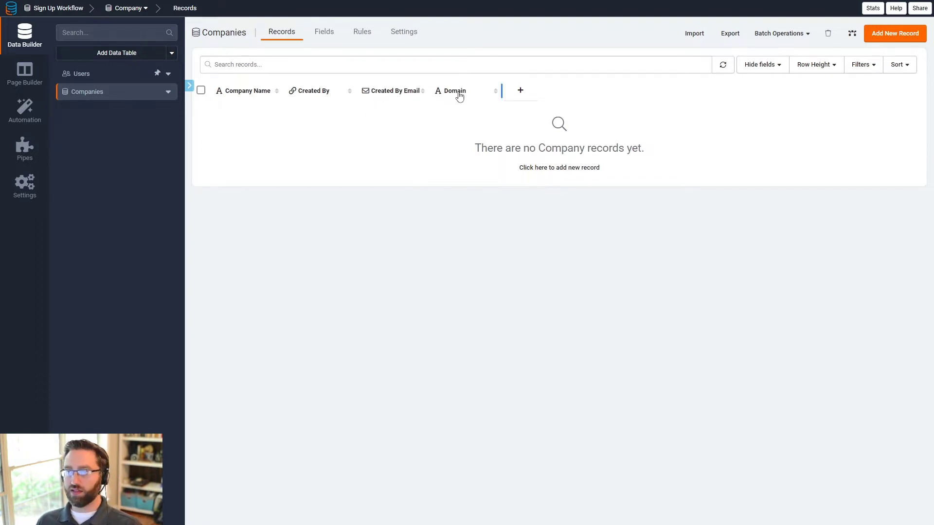
{"action": "left_click", "coordinate": [122, 79]}
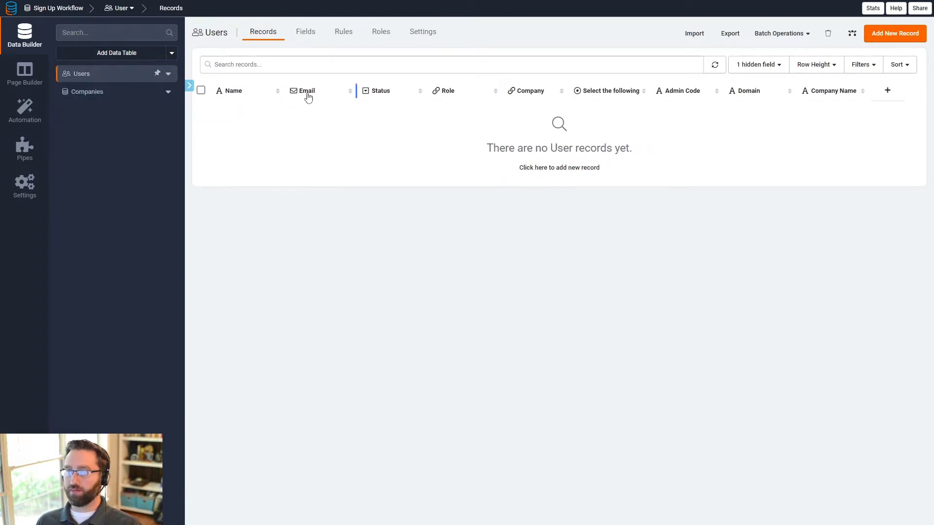
{"action": "left_click", "coordinate": [101, 91]}
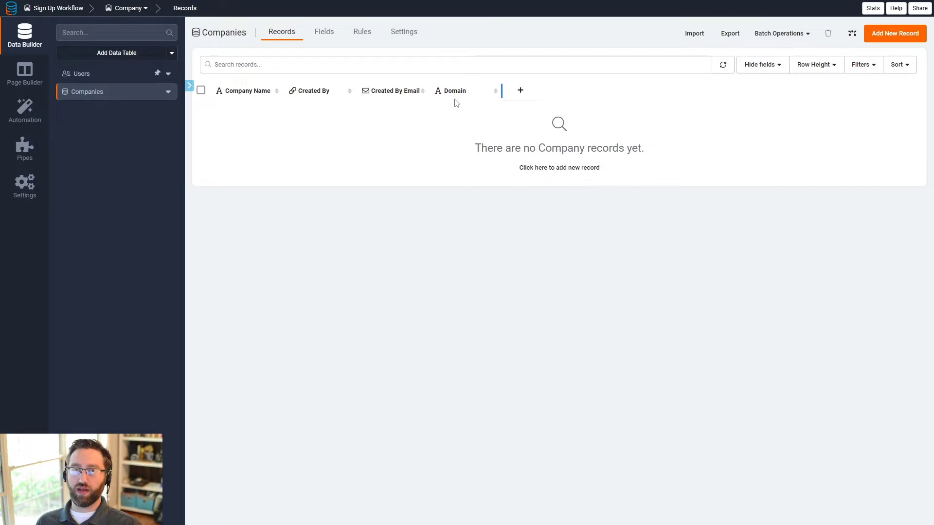
{"action": "left_click", "coordinate": [38, 85]}
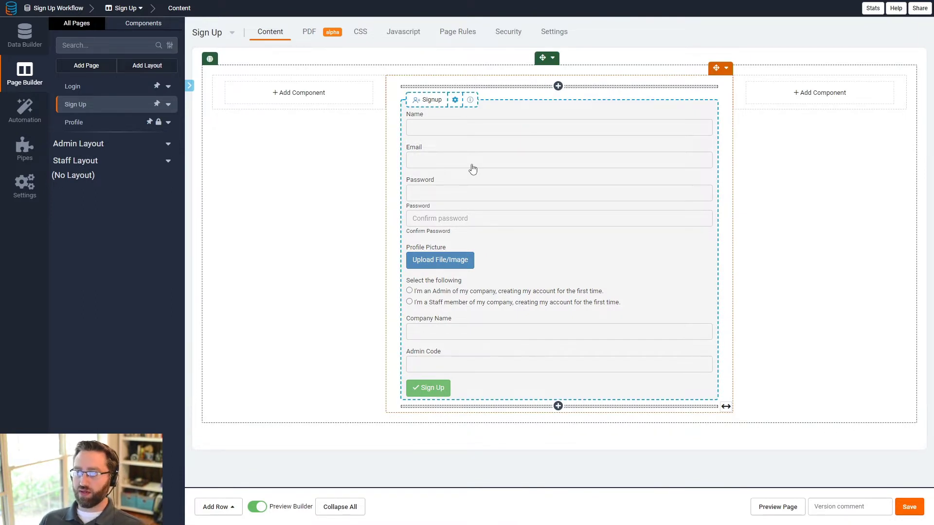
Step: Open the Signup form editor and delete its Profile Picture field
{"action": "left_click", "coordinate": [533, 241]}
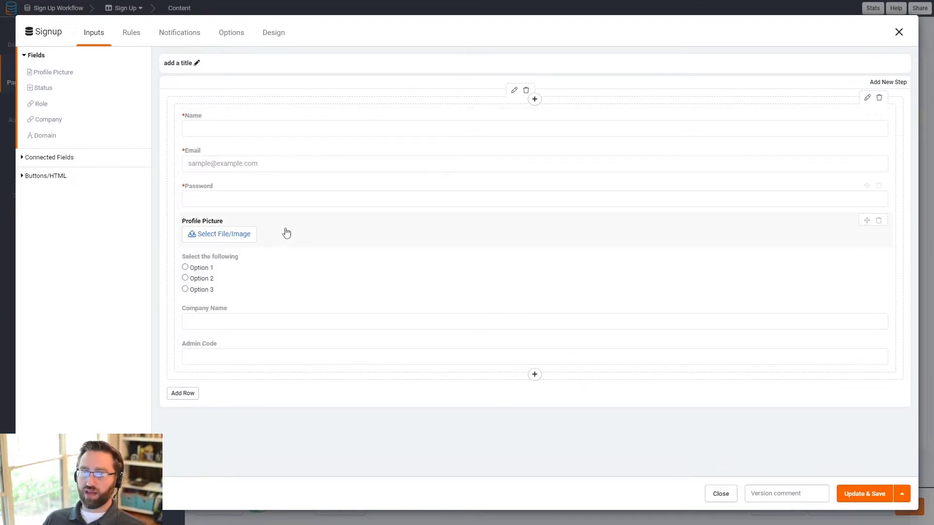
{"action": "left_click", "coordinate": [878, 221]}
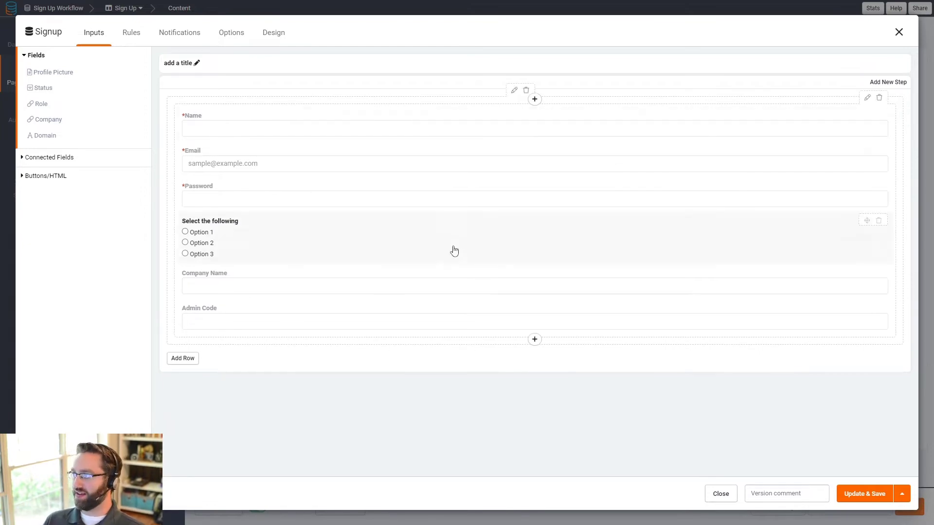
Step: Add a display rule with the condition 'Select the following' is admin
{"action": "left_click", "coordinate": [135, 40]}
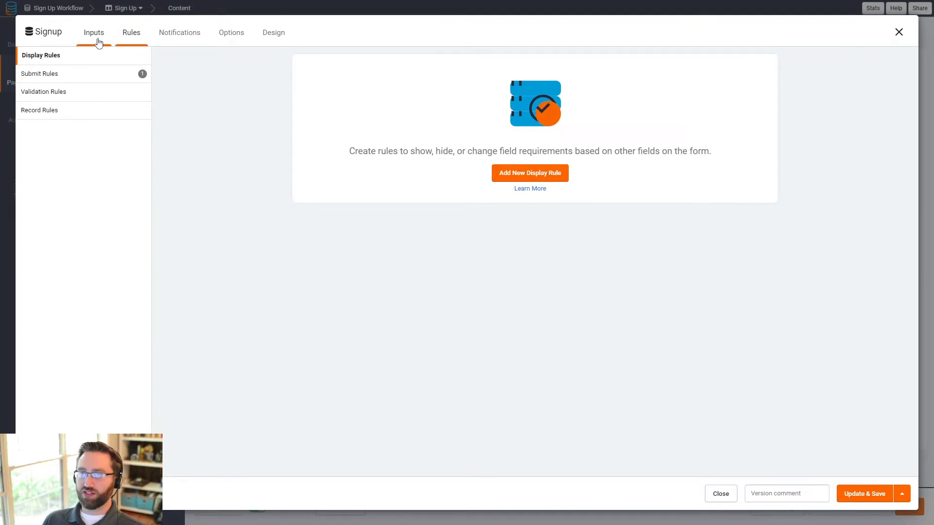
{"action": "left_click", "coordinate": [96, 36]}
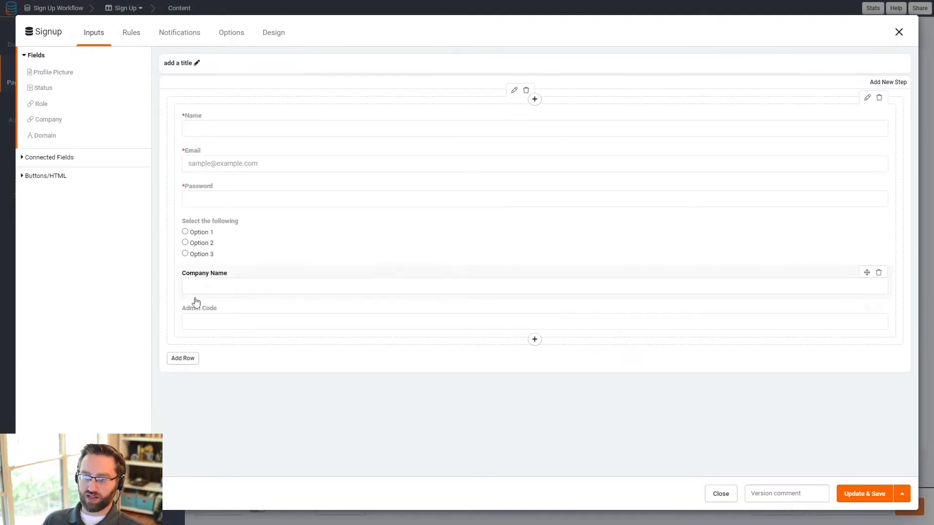
{"action": "left_click", "coordinate": [132, 35]}
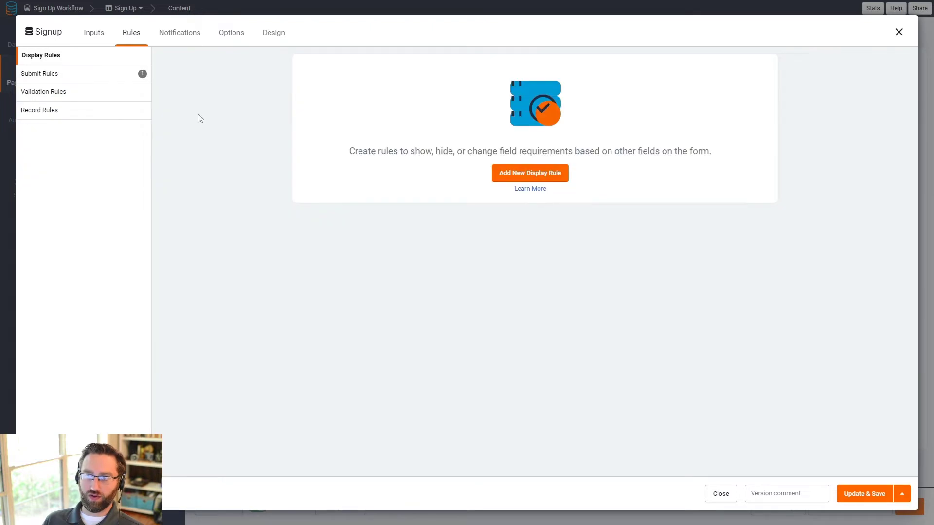
{"action": "left_click", "coordinate": [512, 174]}
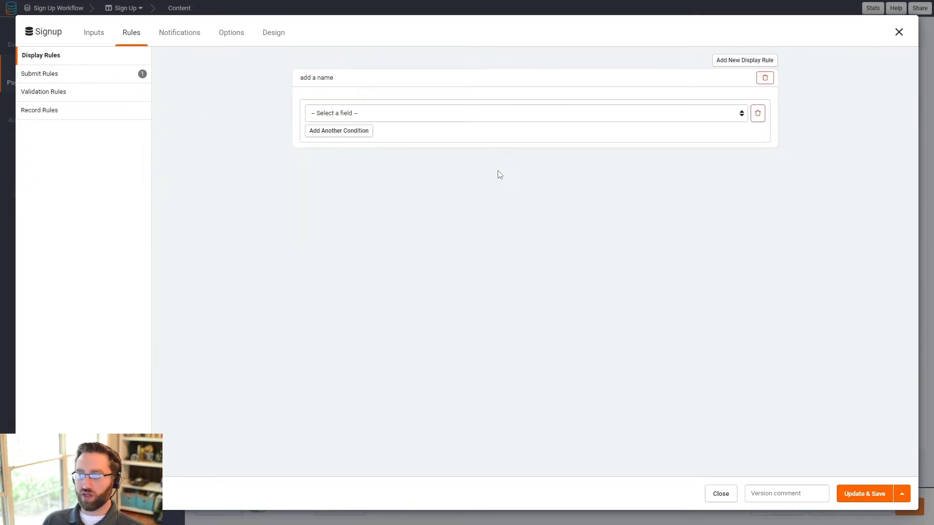
{"action": "left_click", "coordinate": [340, 117]}
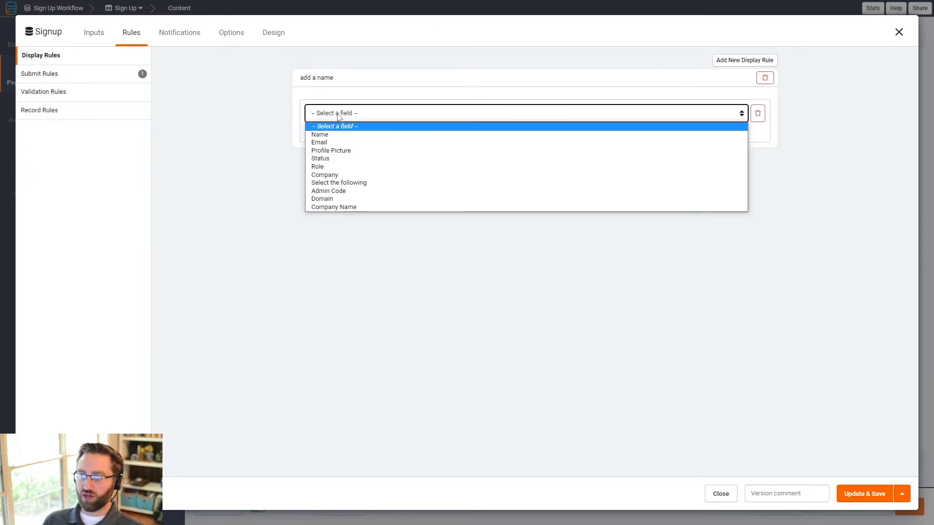
{"action": "left_click", "coordinate": [338, 192]}
{"action": "left_click", "coordinate": [378, 110]}
{"action": "left_click", "coordinate": [344, 183]}
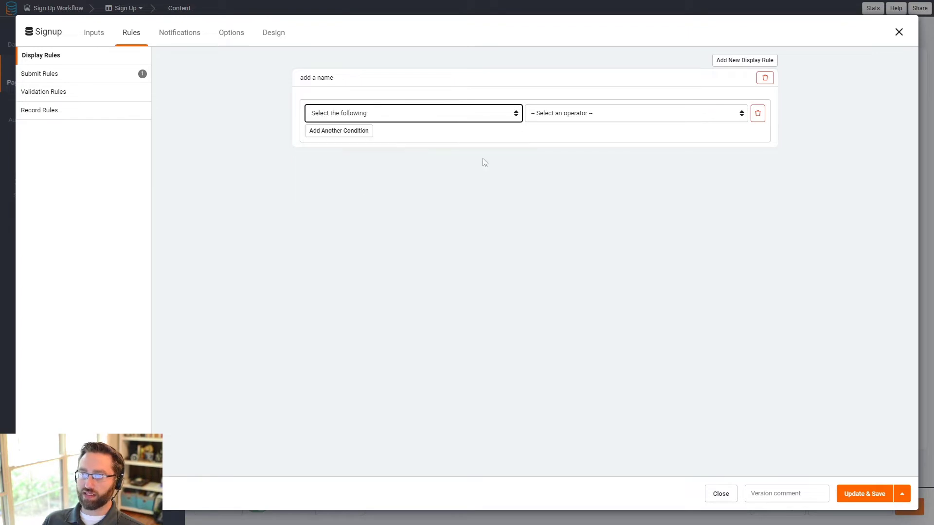
{"action": "left_click", "coordinate": [557, 117]}
{"action": "left_click", "coordinate": [550, 135]}
{"action": "left_click", "coordinate": [610, 115]}
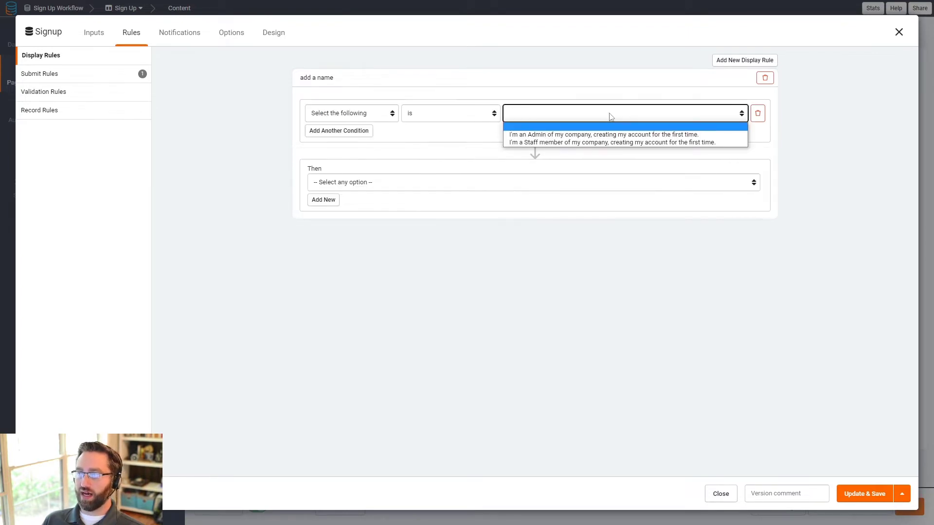
{"action": "left_click", "coordinate": [560, 134]}
Step: Give the rule two actions: Show Company Name and Show Admin Code
{"action": "left_click", "coordinate": [339, 187]}
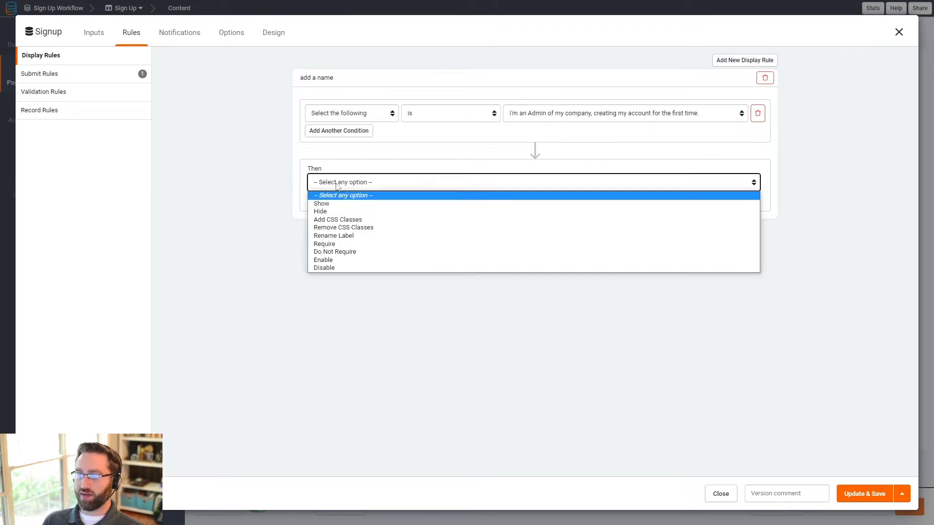
{"action": "left_click", "coordinate": [359, 202]}
{"action": "left_click", "coordinate": [569, 179]}
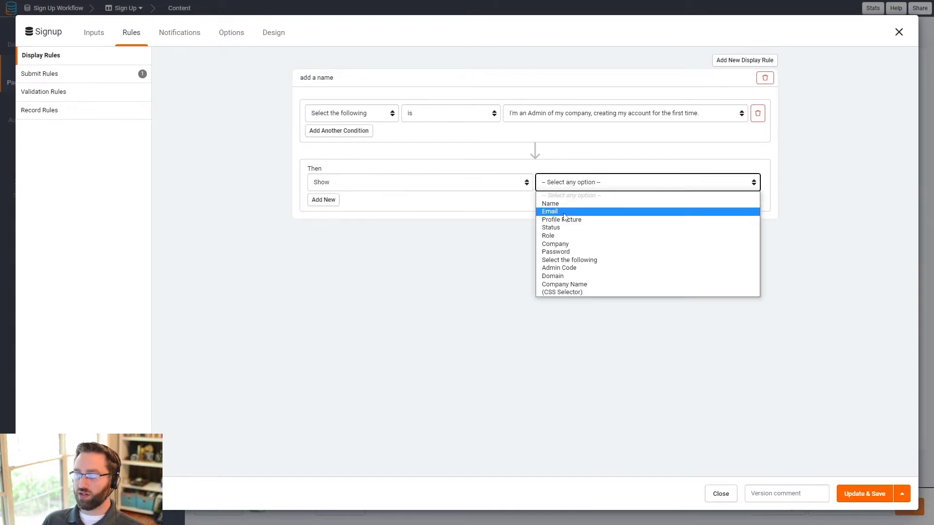
{"action": "left_click", "coordinate": [573, 284]}
{"action": "left_click", "coordinate": [329, 204]}
{"action": "left_click", "coordinate": [328, 202]}
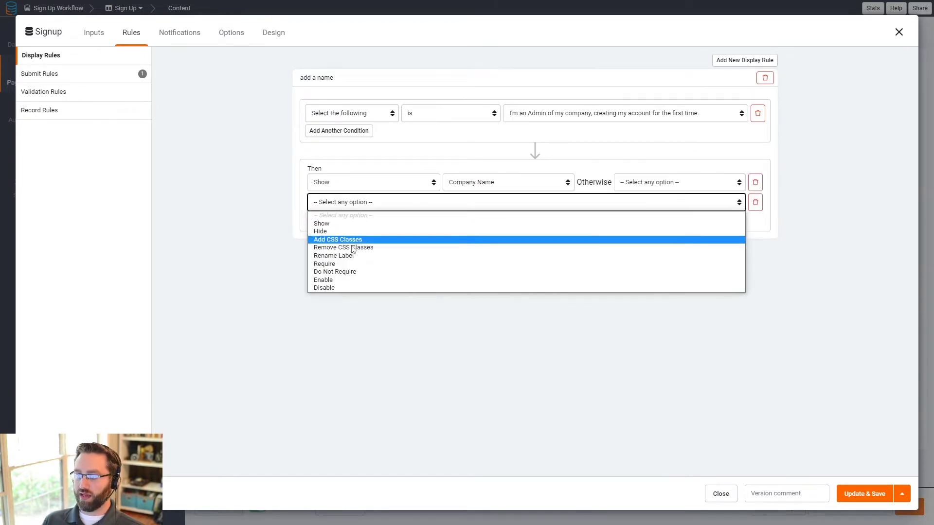
{"action": "left_click", "coordinate": [336, 223]}
{"action": "left_click", "coordinate": [524, 203]}
{"action": "left_click", "coordinate": [539, 206]}
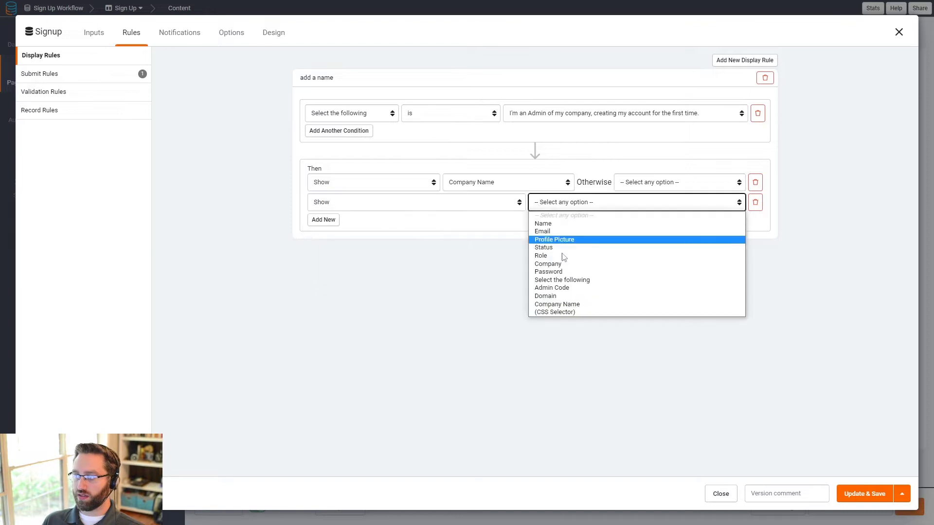
{"action": "left_click", "coordinate": [559, 292]}
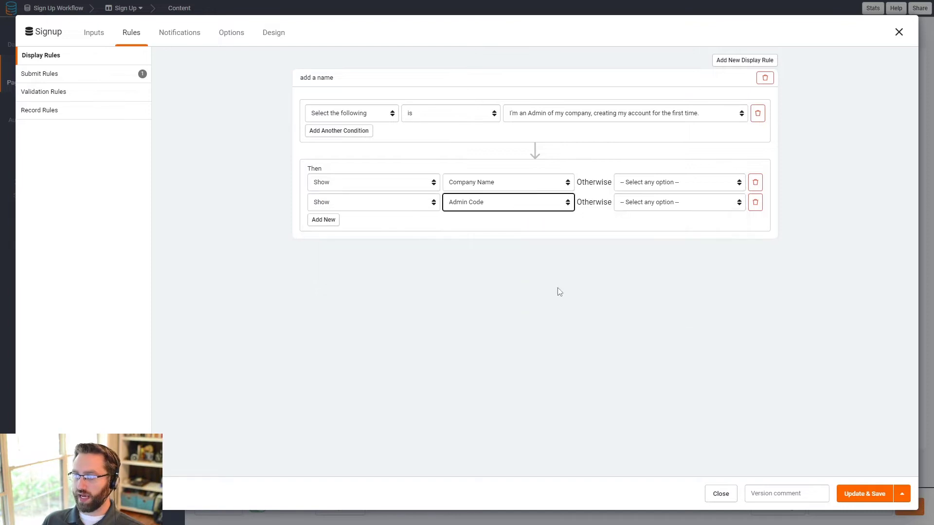
Step: Hide both fields otherwise, save the form and preview the page
{"action": "left_click", "coordinate": [652, 182]}
{"action": "left_click", "coordinate": [651, 204]}
{"action": "left_click", "coordinate": [652, 202]}
{"action": "left_click", "coordinate": [649, 224]}
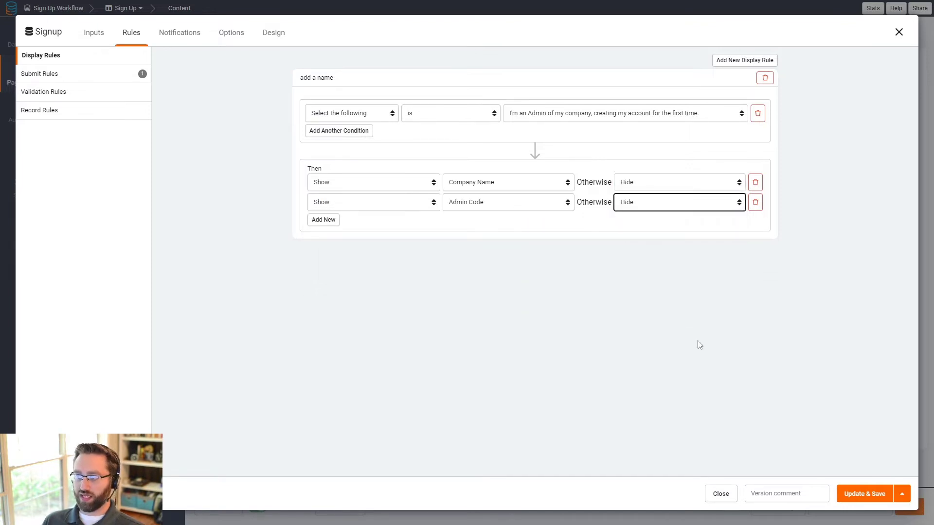
{"action": "left_click", "coordinate": [849, 496]}
{"action": "left_click", "coordinate": [777, 513]}
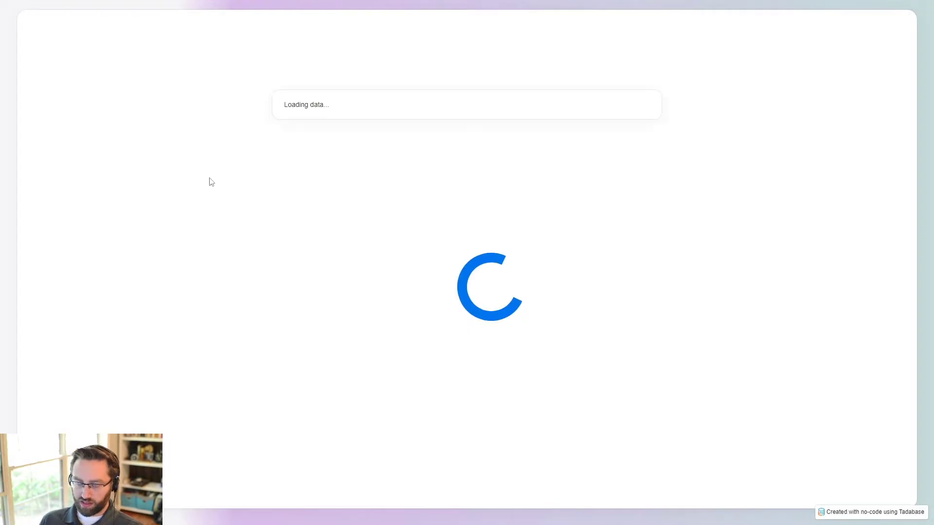
{"action": "left_click", "coordinate": [307, 263]}
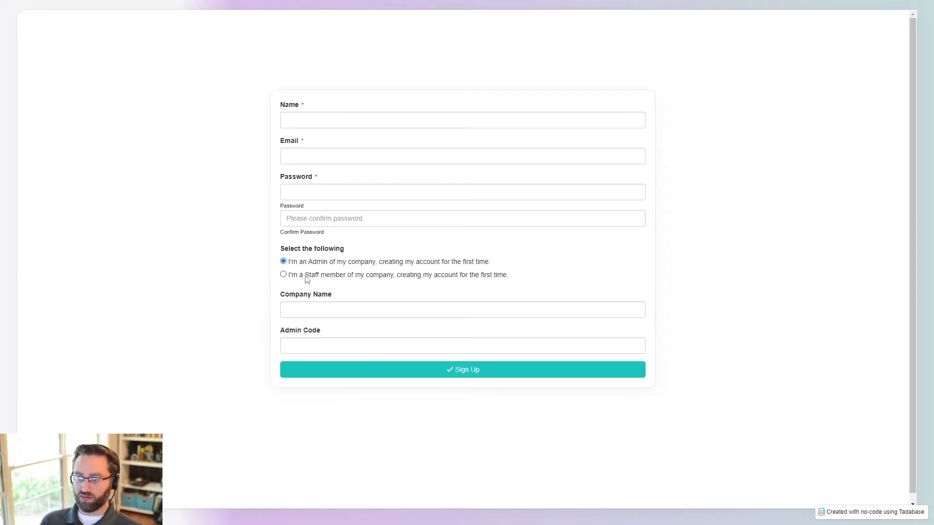
{"action": "left_click", "coordinate": [305, 275]}
{"action": "left_click", "coordinate": [307, 263]}
{"action": "left_click", "coordinate": [293, 310]}
{"action": "left_click", "coordinate": [314, 341]}
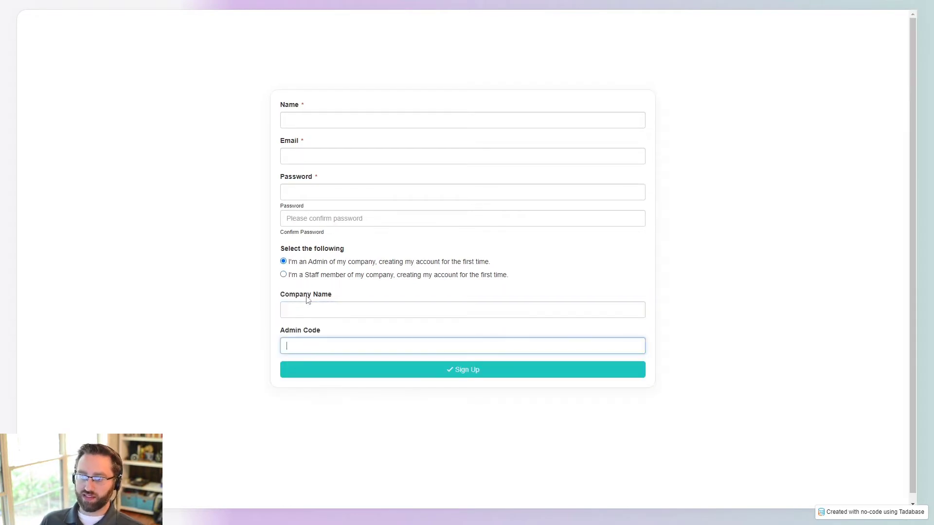
{"action": "left_click", "coordinate": [305, 275]}
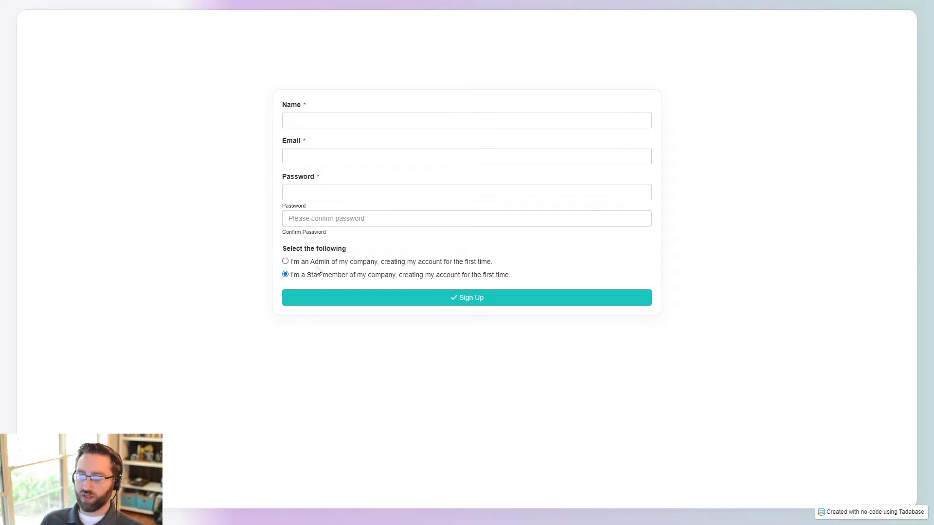
{"action": "key", "text": "ctrl+w"}
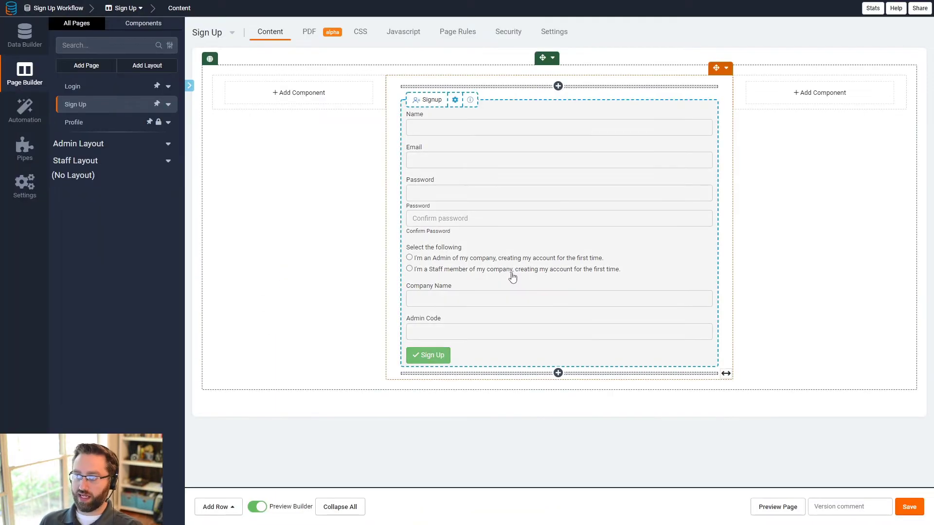
Step: Add a display rule action requiring Company Name
{"action": "left_click", "coordinate": [511, 271]}
{"action": "left_click", "coordinate": [132, 32]}
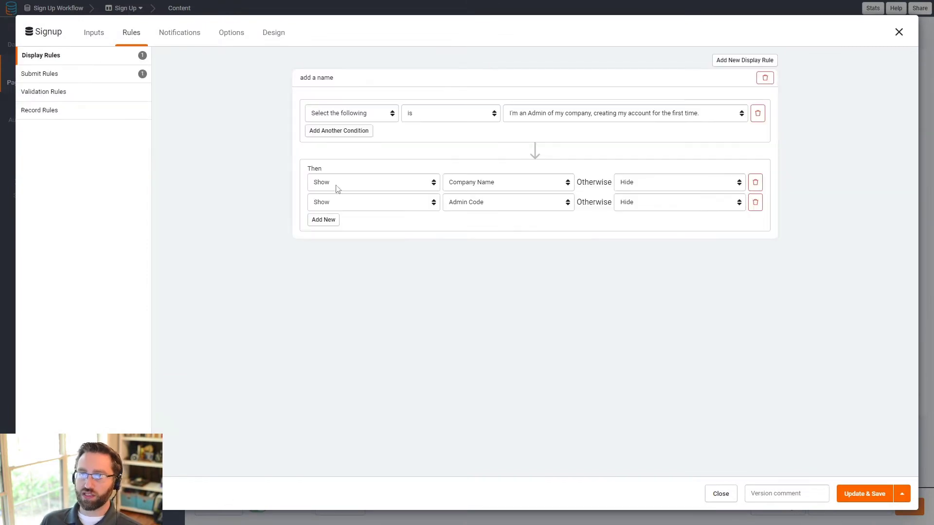
{"action": "left_click", "coordinate": [325, 221]}
{"action": "left_click", "coordinate": [353, 228]}
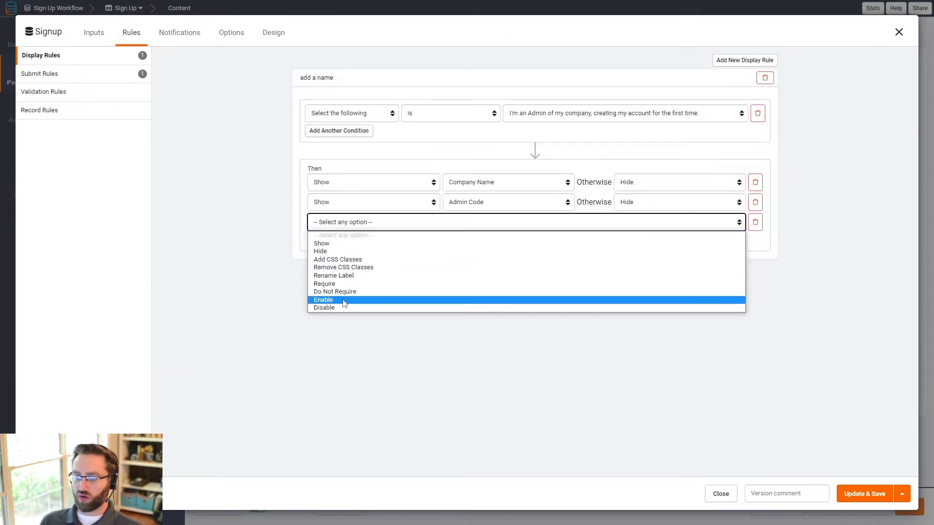
{"action": "left_click", "coordinate": [345, 284]}
{"action": "left_click", "coordinate": [548, 229]}
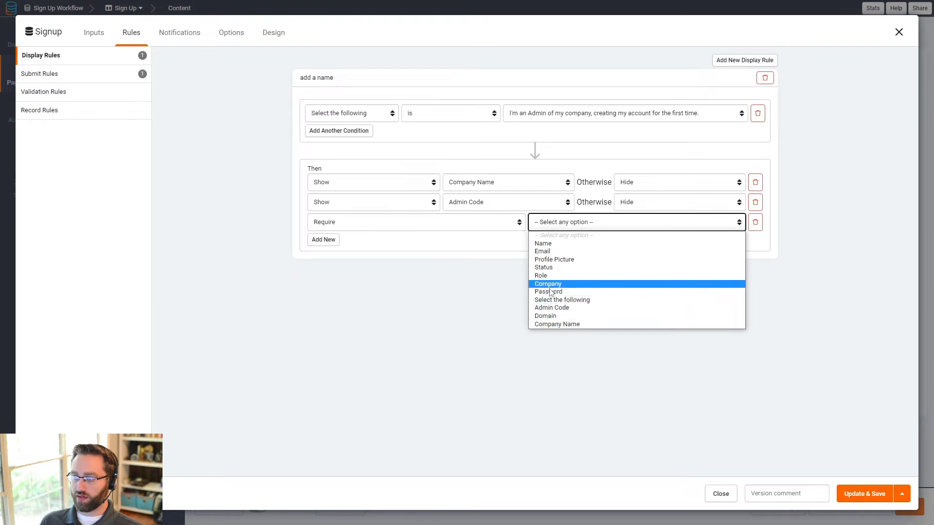
{"action": "left_click", "coordinate": [557, 323]}
Step: Add a fourth action requiring Admin Code
{"action": "left_click", "coordinate": [319, 240]}
{"action": "left_click", "coordinate": [354, 245]}
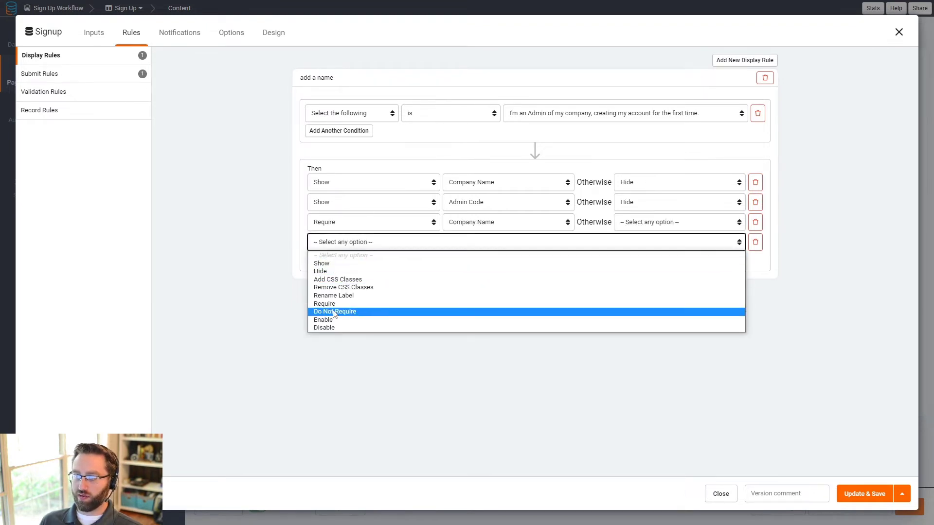
{"action": "left_click", "coordinate": [370, 304]}
{"action": "left_click", "coordinate": [582, 249]}
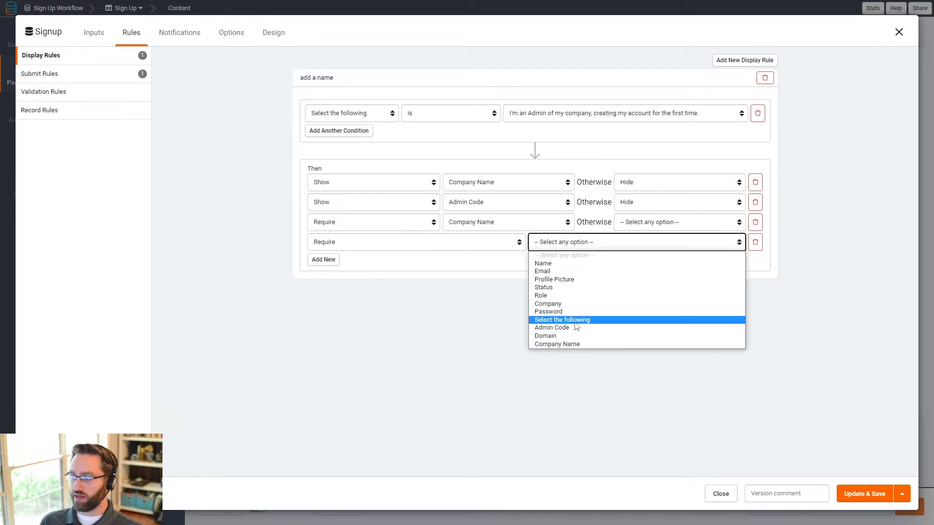
{"action": "left_click", "coordinate": [560, 320]}
Step: Set Company Name and Admin Code to Do Not Require otherwise
{"action": "left_click", "coordinate": [647, 223]}
{"action": "left_click", "coordinate": [633, 243]}
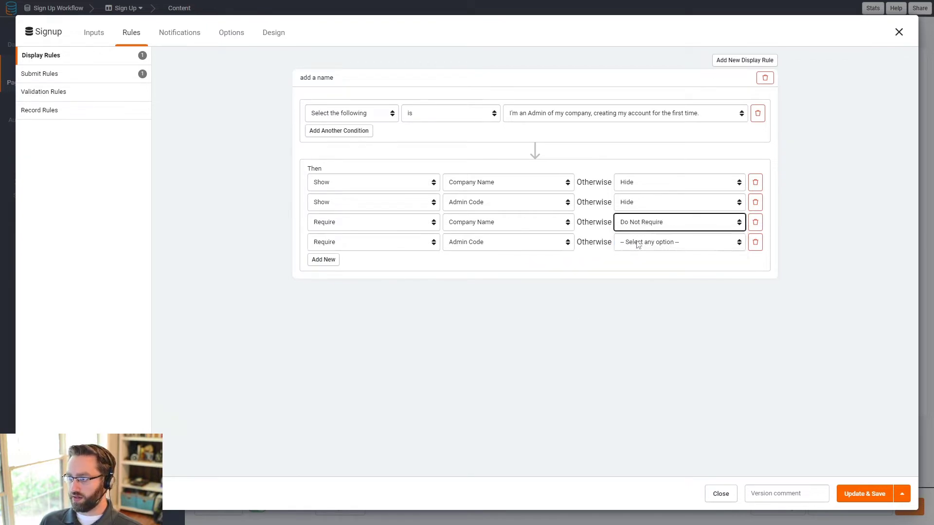
{"action": "left_click", "coordinate": [638, 242]}
{"action": "left_click", "coordinate": [642, 264]}
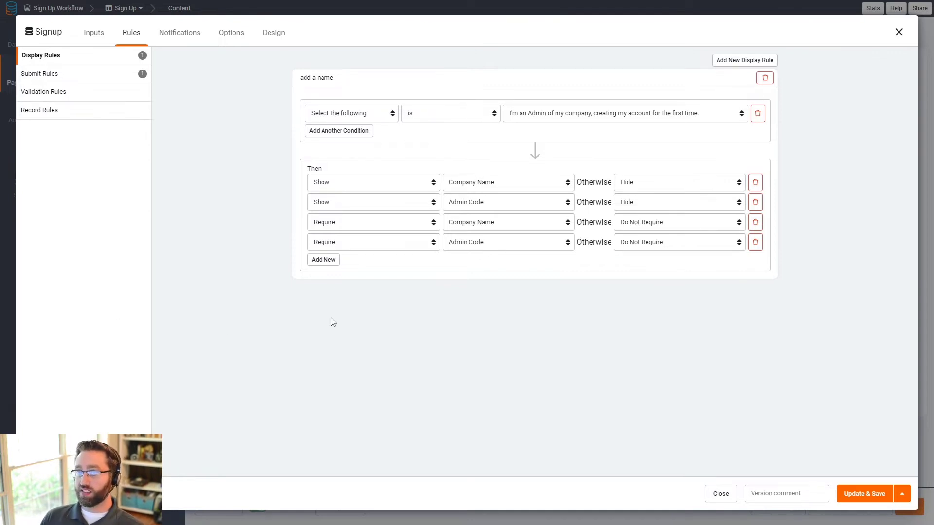
{"action": "left_click", "coordinate": [56, 78]}
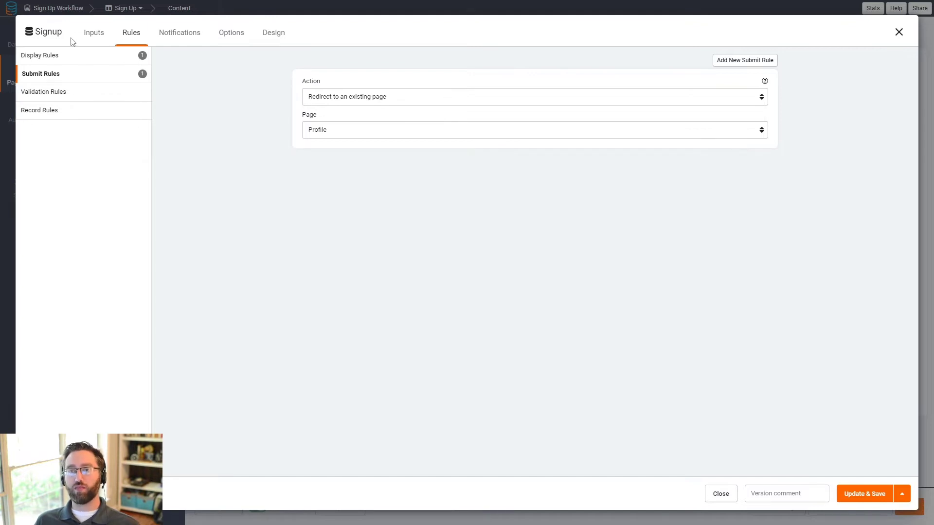
Step: Review the redirect-to-Profile submit rule's page and action options
{"action": "left_click", "coordinate": [90, 32]}
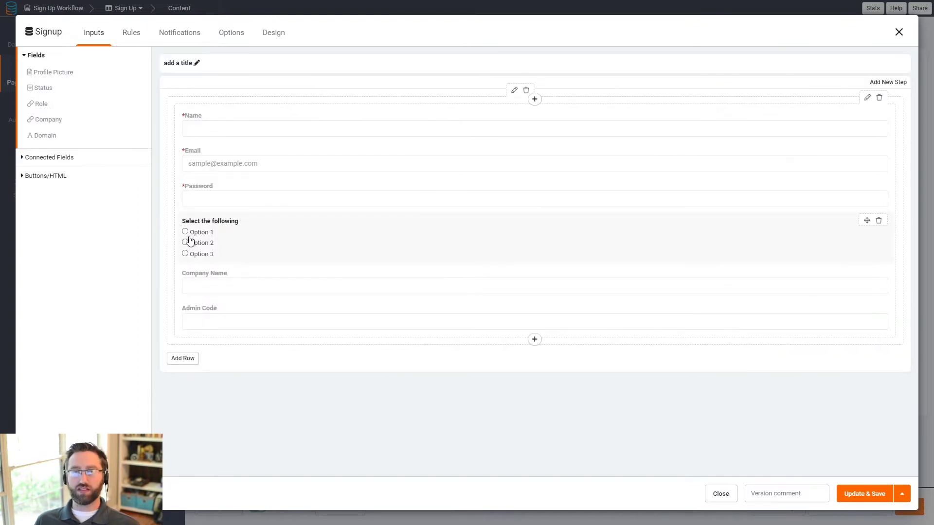
{"action": "left_click", "coordinate": [132, 33]}
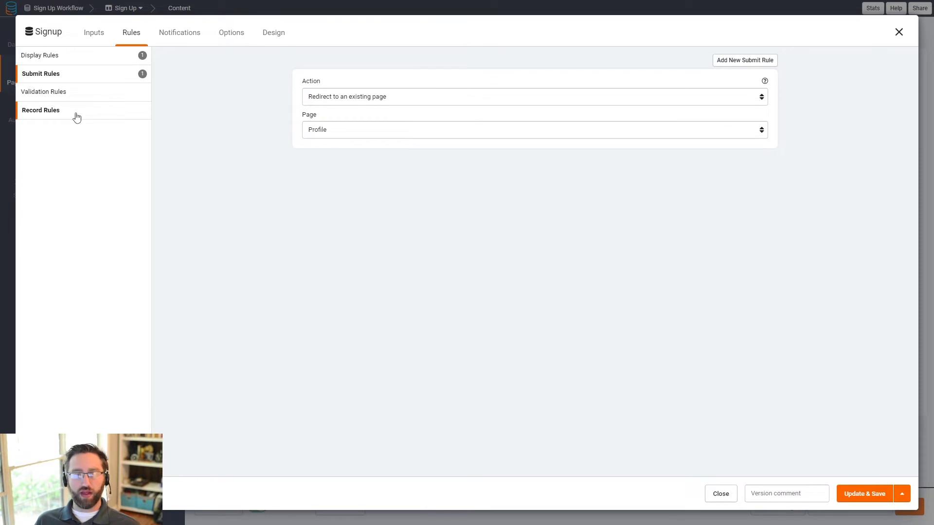
{"action": "left_click", "coordinate": [335, 133]}
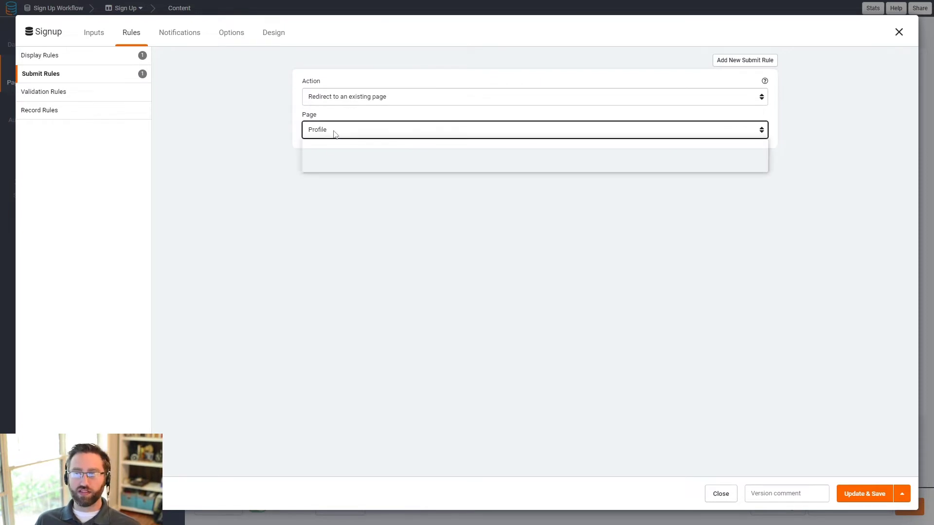
{"action": "left_click", "coordinate": [344, 100]}
{"action": "left_click", "coordinate": [344, 98]}
Step: Add a second submit rule conditioned on Role is Admin
{"action": "left_click", "coordinate": [745, 60]}
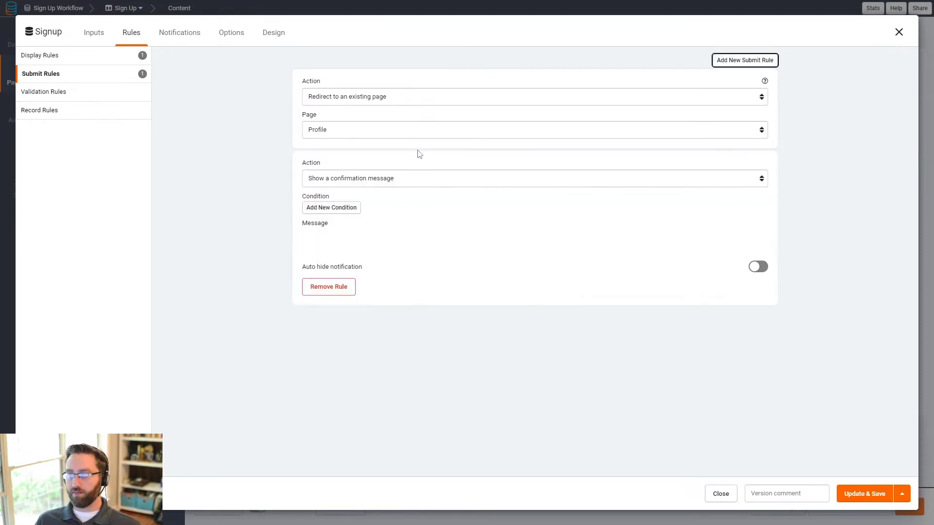
{"action": "left_click", "coordinate": [334, 208]}
{"action": "left_click", "coordinate": [365, 214]}
{"action": "left_click", "coordinate": [350, 266]}
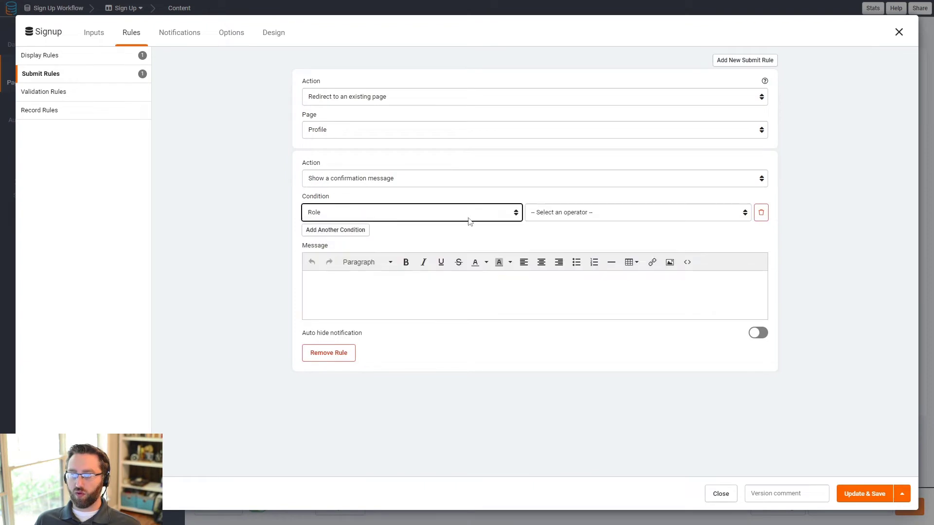
{"action": "left_click", "coordinate": [540, 214]}
{"action": "left_click", "coordinate": [579, 235]}
{"action": "left_click", "coordinate": [641, 217]}
{"action": "left_click", "coordinate": [630, 236]}
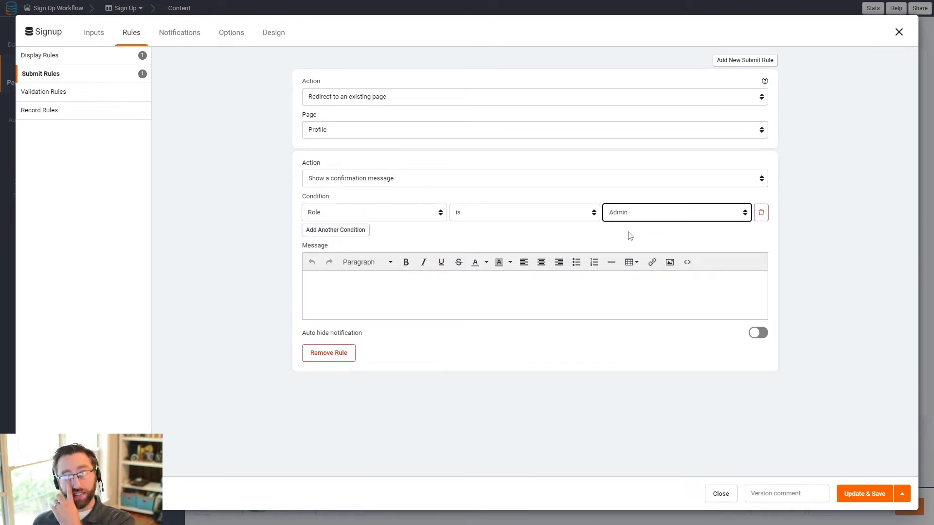
Step: Remove the confirmation message rule, check the record rules, and save the form settings
{"action": "left_click", "coordinate": [329, 353]}
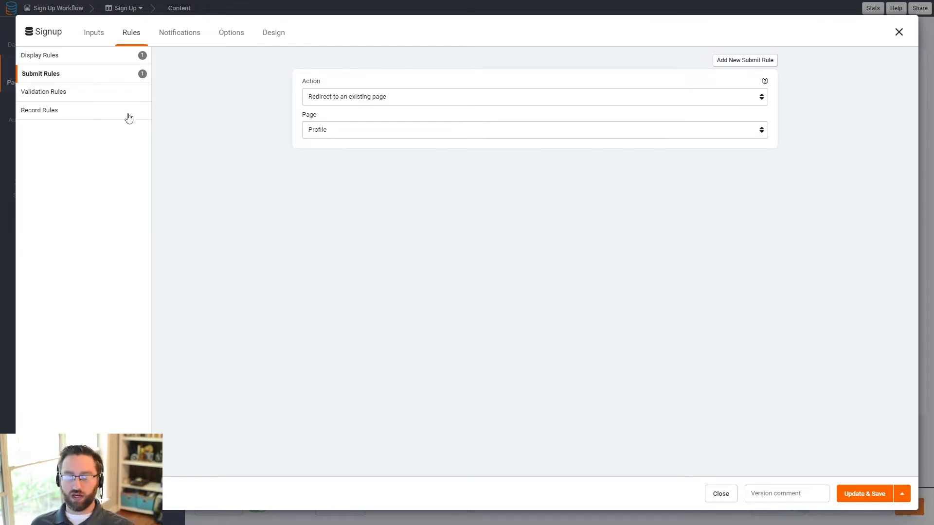
{"action": "left_click", "coordinate": [46, 110]}
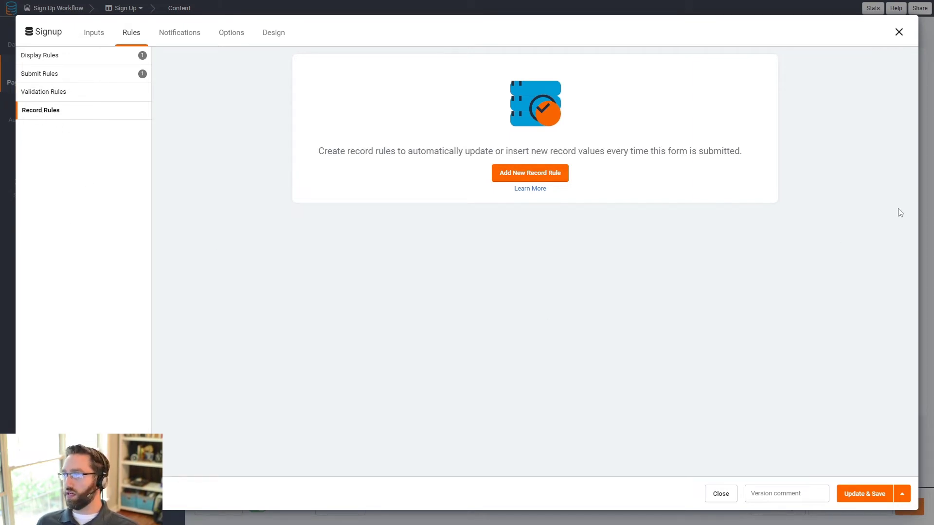
{"action": "left_click", "coordinate": [862, 498]}
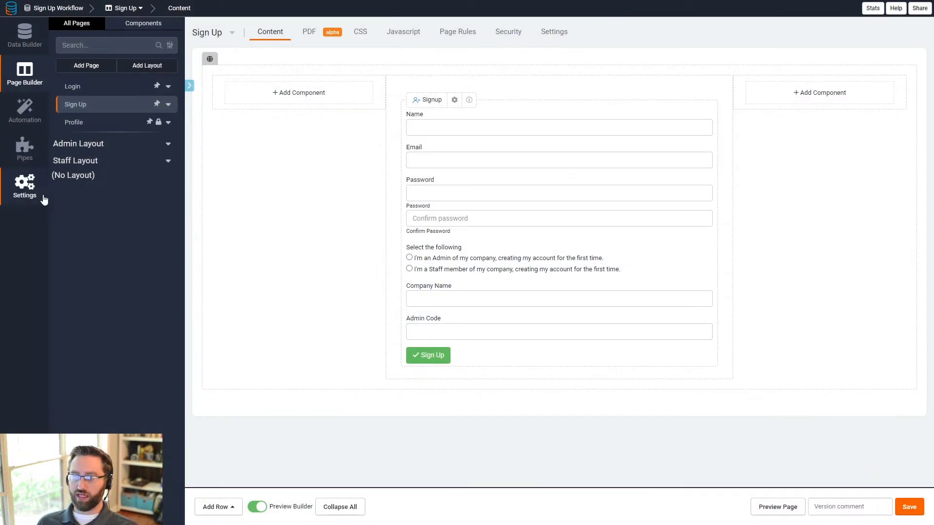
Step: Open the Tadabase Text Utilities pipe and expand its Regex Mask API call
{"action": "left_click", "coordinate": [14, 155]}
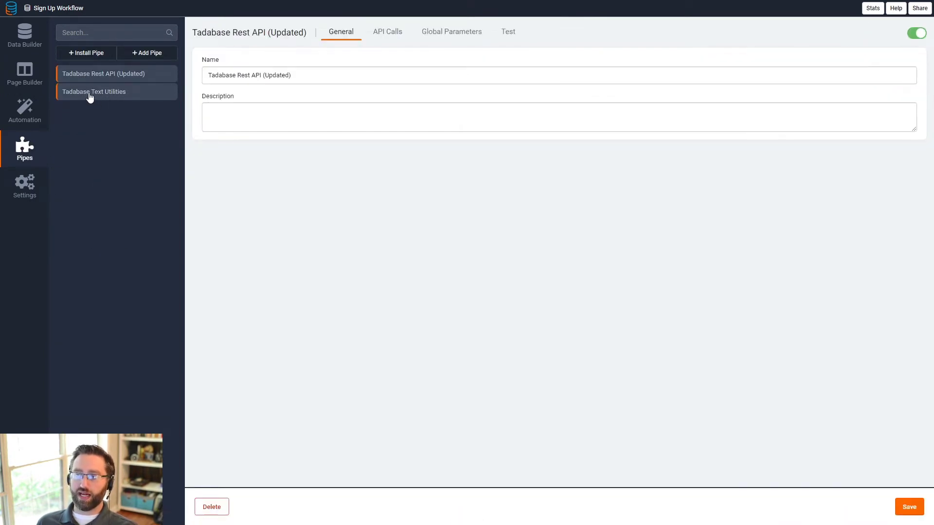
{"action": "left_click", "coordinate": [90, 96]}
{"action": "left_click", "coordinate": [360, 32]}
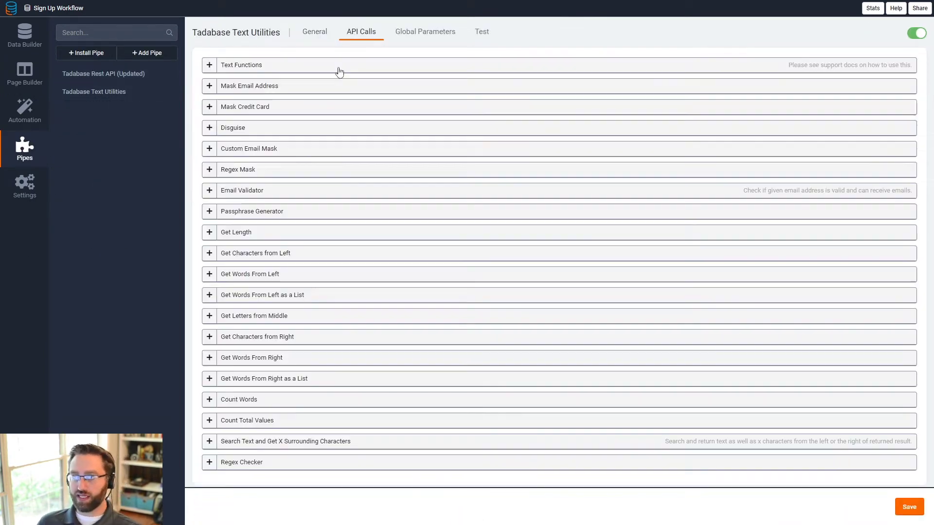
{"action": "left_click", "coordinate": [209, 170]}
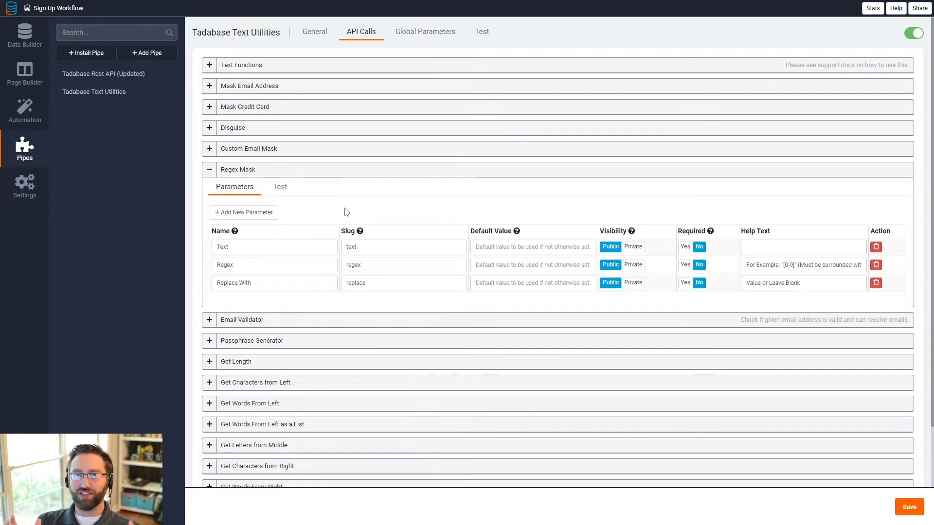
Step: Run the Regex Mask test on a sample email address with pattern /(.+)@/
{"action": "left_click", "coordinate": [281, 188]}
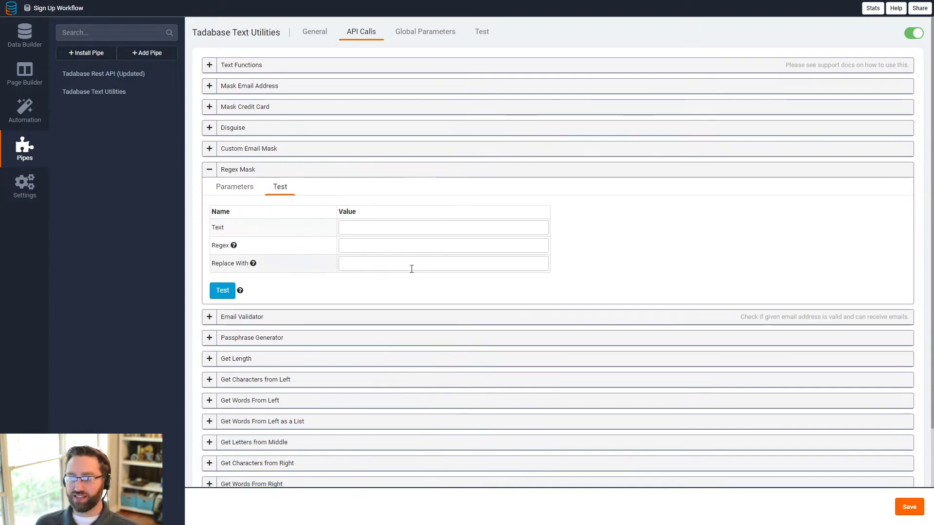
{"action": "left_click", "coordinate": [373, 229]}
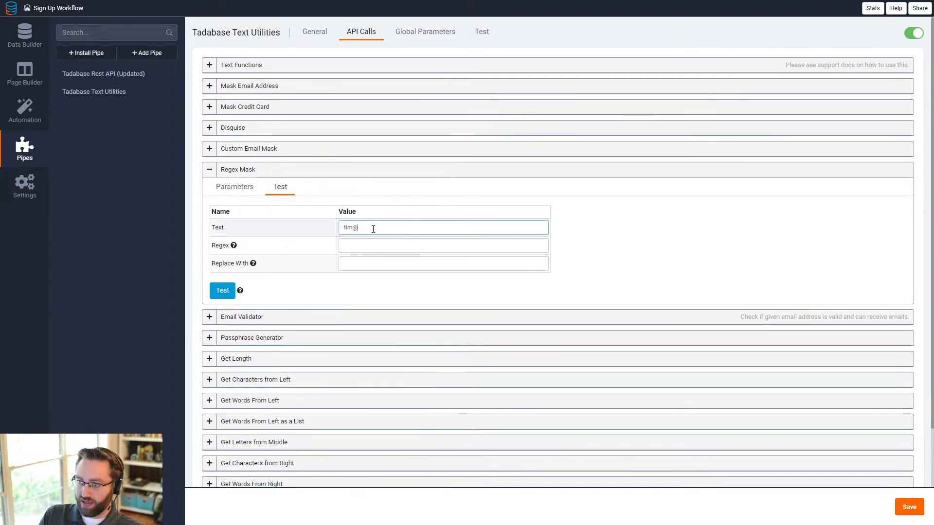
{"action": "key", "text": "Tab"}
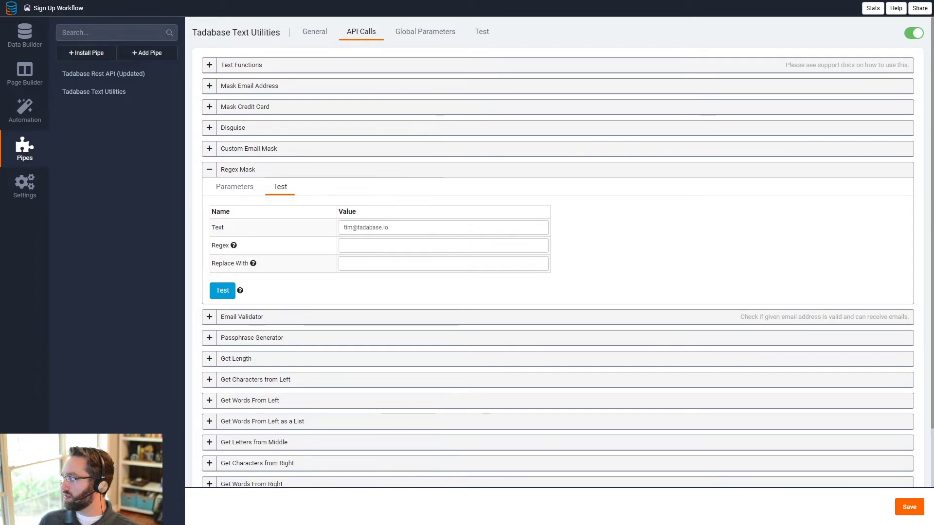
{"action": "left_click", "coordinate": [375, 245]}
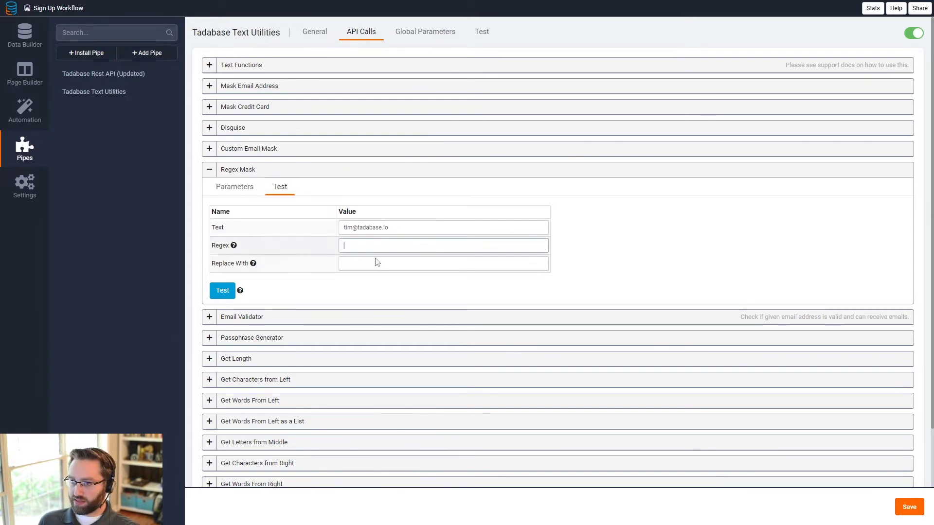
{"action": "type", "text": "/(.+)@/"}
{"action": "left_click", "coordinate": [223, 291]}
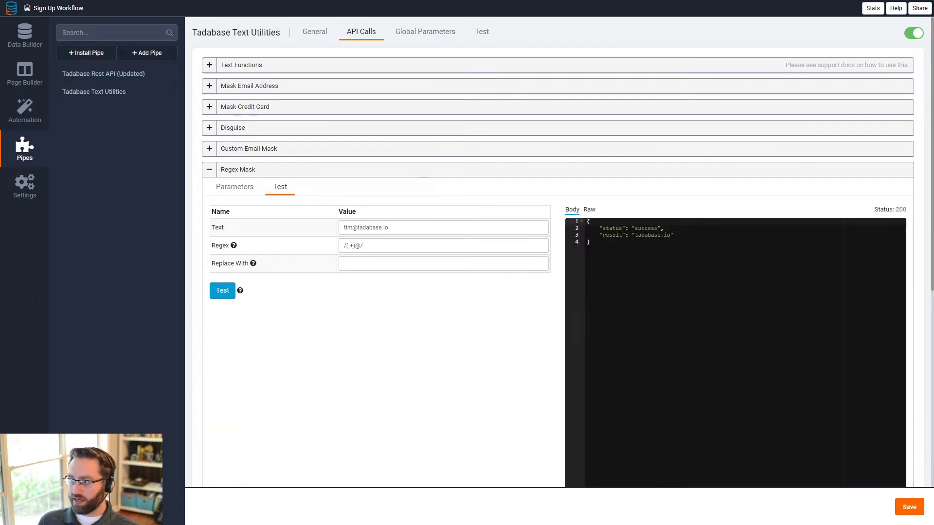
Step: Confirm the result returns the domain tadabase.io and re-examine the regex pattern
{"action": "left_click_drag", "start_coordinate": [635, 236], "coordinate": [671, 235]}
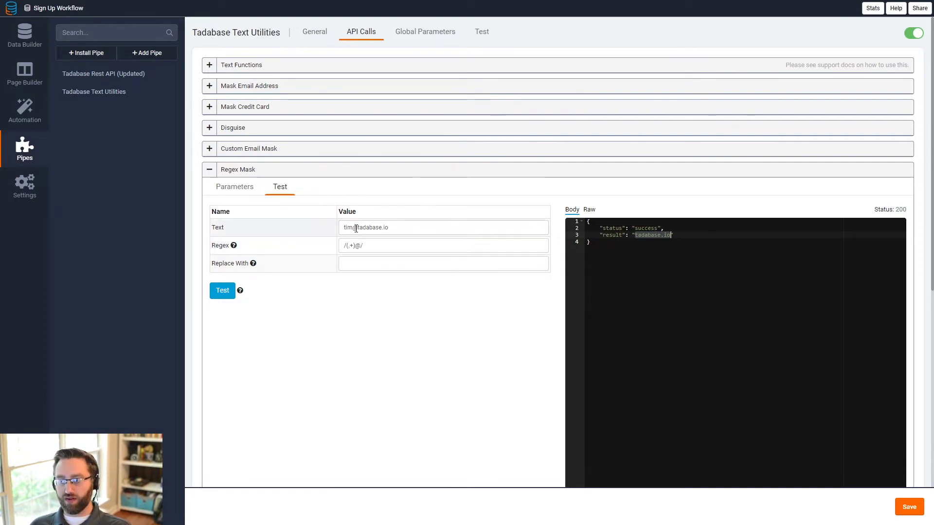
{"action": "mouse_move", "coordinate": [358, 227]}
{"action": "left_mouse_down"}
{"action": "mouse_move", "coordinate": [340, 228]}
{"action": "mouse_move", "coordinate": [394, 233]}
{"action": "mouse_move", "coordinate": [357, 235]}
{"action": "left_mouse_up"}
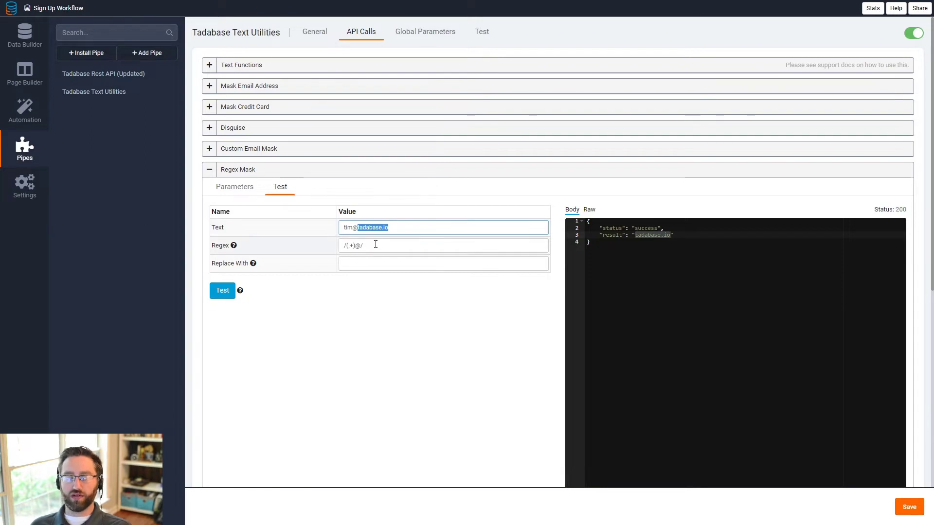
{"action": "left_click", "coordinate": [376, 245]}
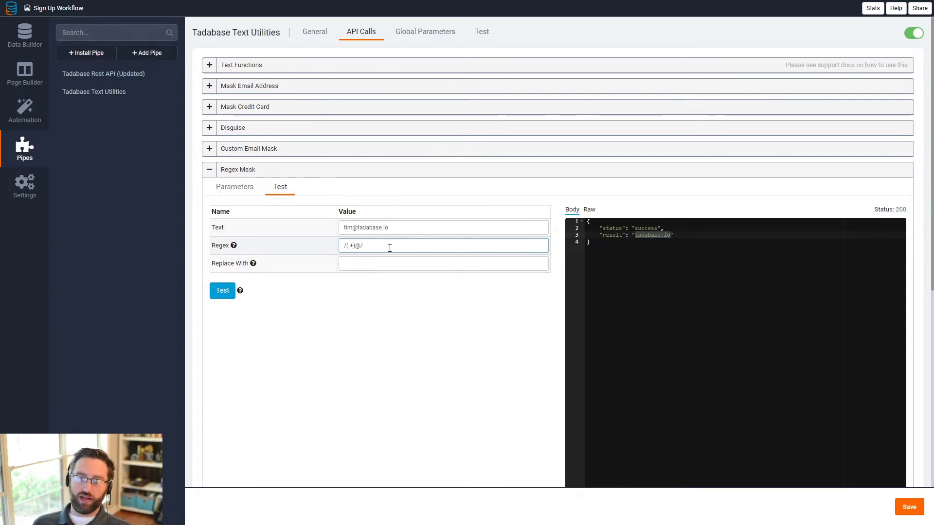
{"action": "left_click", "coordinate": [389, 248]}
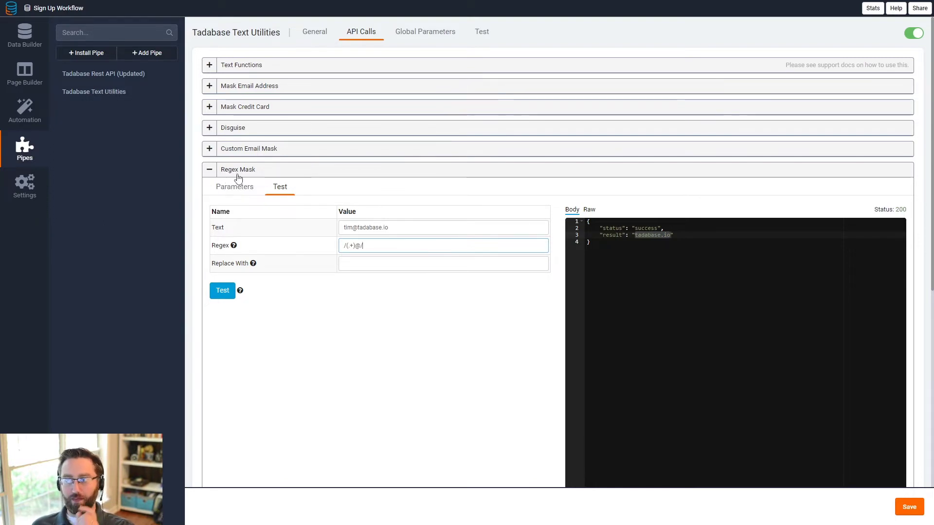
{"action": "left_click_drag", "start_coordinate": [365, 245], "coordinate": [320, 252]}
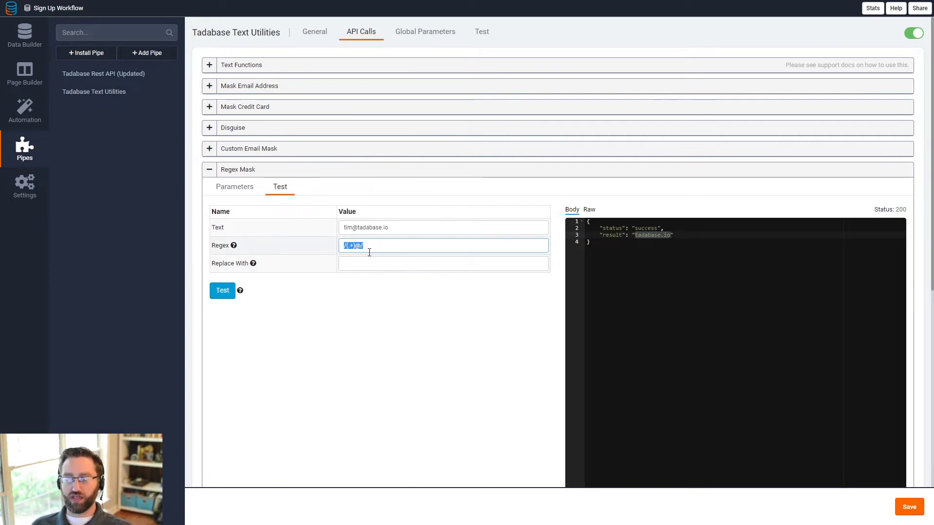
{"action": "left_click", "coordinate": [90, 74]}
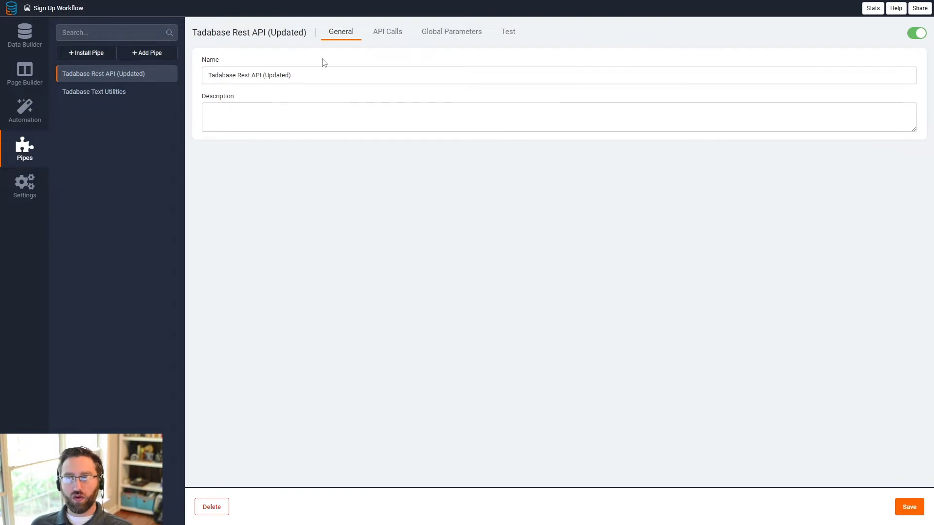
Step: Expand Filter by a Single Field and review its response mapping of items.0.field_39 to Company Name
{"action": "left_click", "coordinate": [383, 45]}
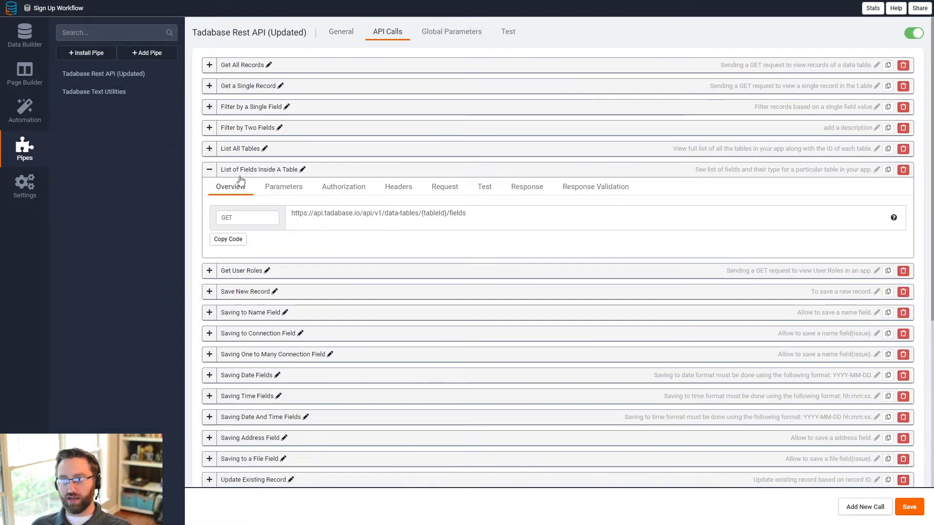
{"action": "left_click", "coordinate": [210, 170]}
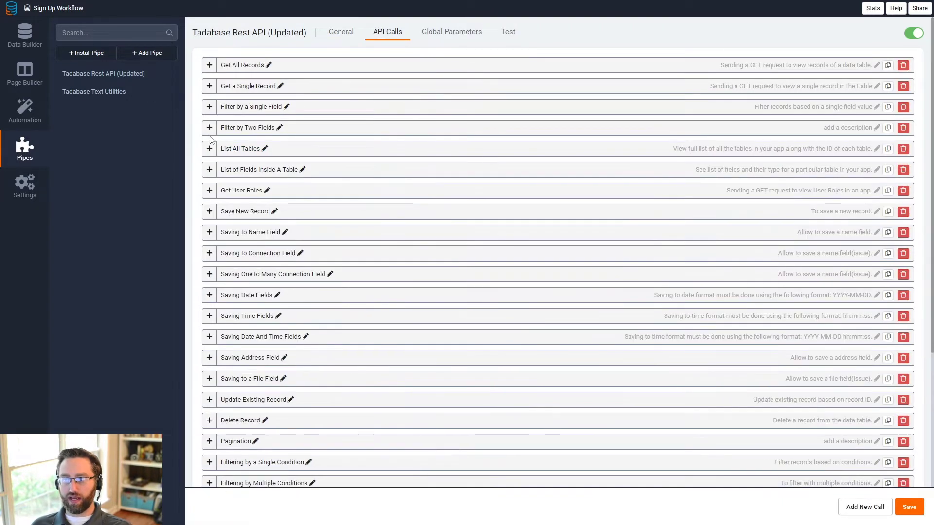
{"action": "left_click", "coordinate": [210, 107]}
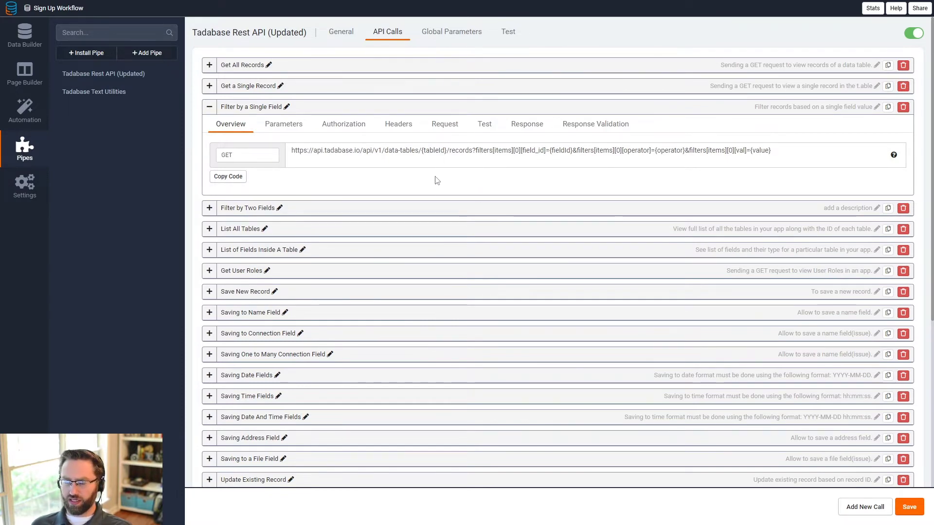
{"action": "left_click", "coordinate": [439, 30]}
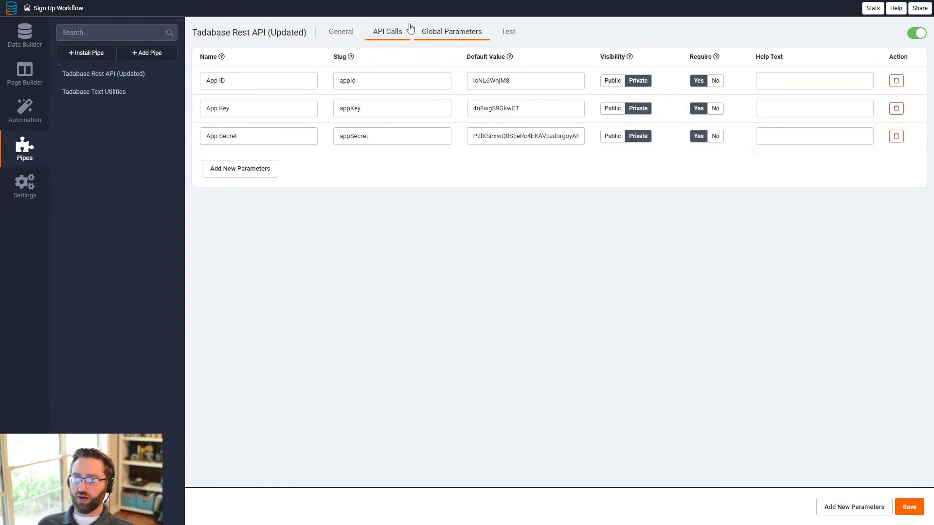
{"action": "left_click", "coordinate": [395, 33]}
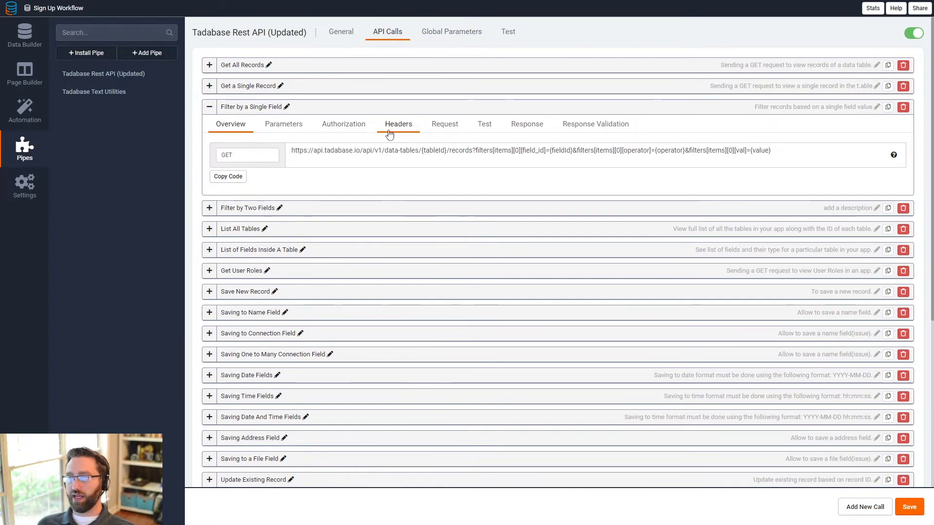
{"action": "left_click", "coordinate": [512, 126]}
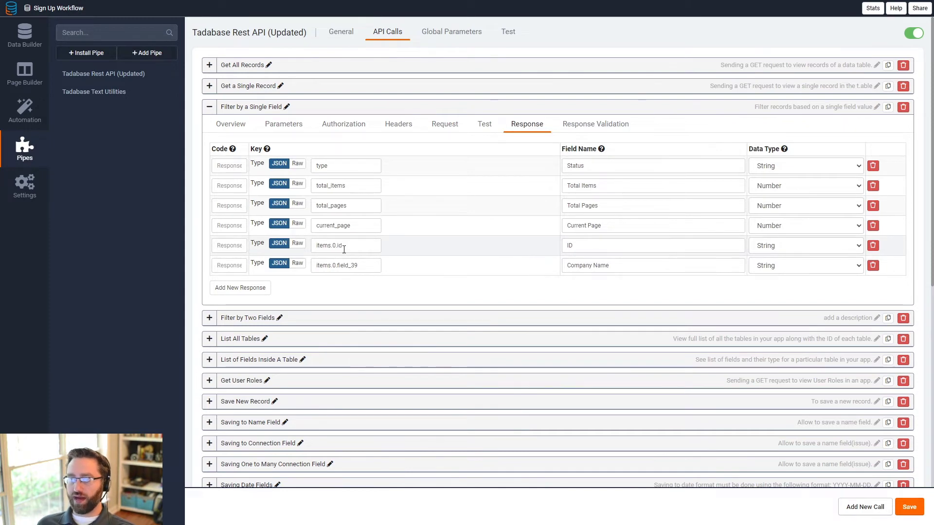
{"action": "left_click_drag", "start_coordinate": [355, 246], "coordinate": [314, 245]}
{"action": "left_click_drag", "start_coordinate": [359, 266], "coordinate": [315, 266]}
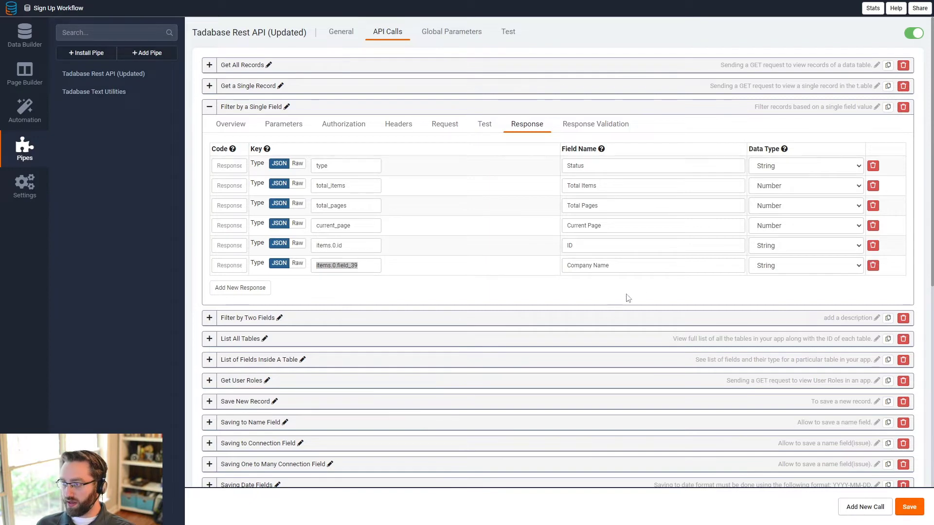
{"action": "left_click", "coordinate": [485, 125]}
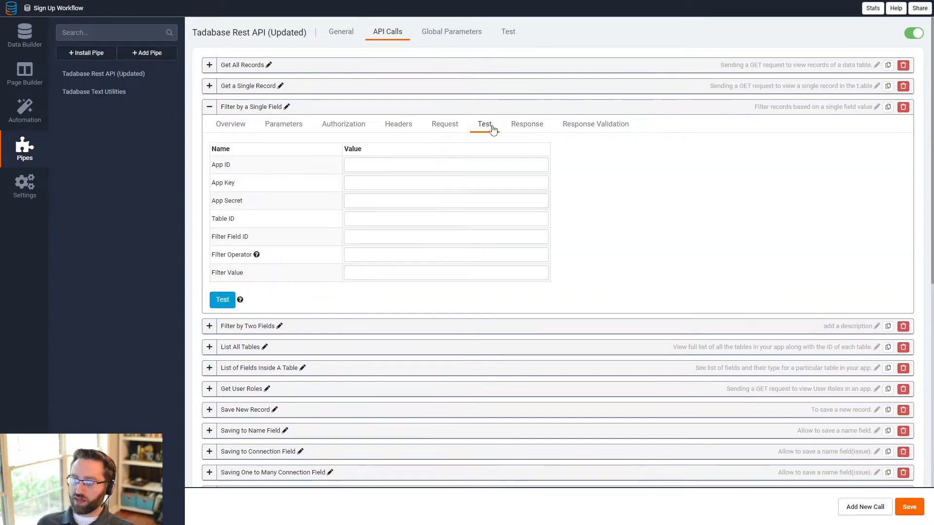
Step: Run the Filter by a Single Field test on the companies table, filtering field_56 by the tadabase domain
{"action": "left_click", "coordinate": [360, 216]}
{"action": "type", "text": "lGArg7rmR6"}
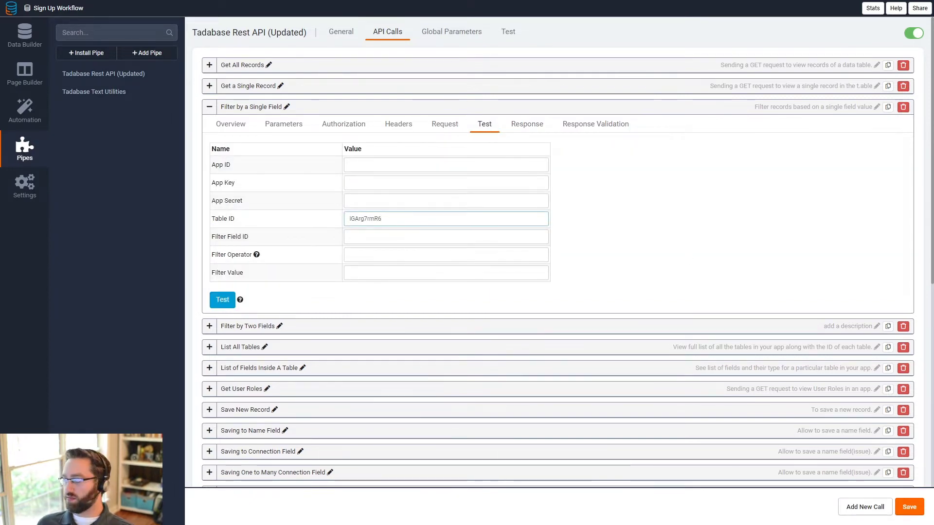
{"action": "left_click", "coordinate": [416, 239]}
{"action": "type", "text": "field_56"}
{"action": "left_click", "coordinate": [416, 255]}
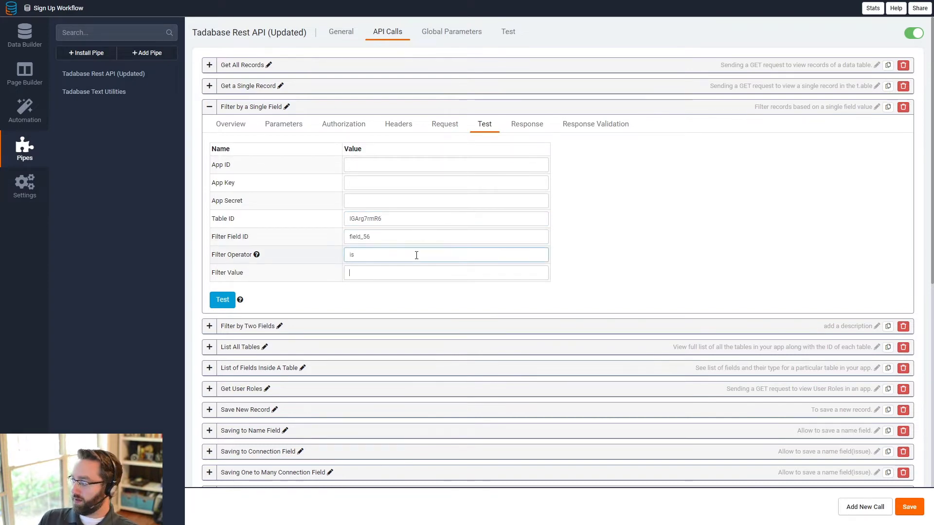
{"action": "key", "text": "Tab"}
{"action": "type", "text": "tad"}
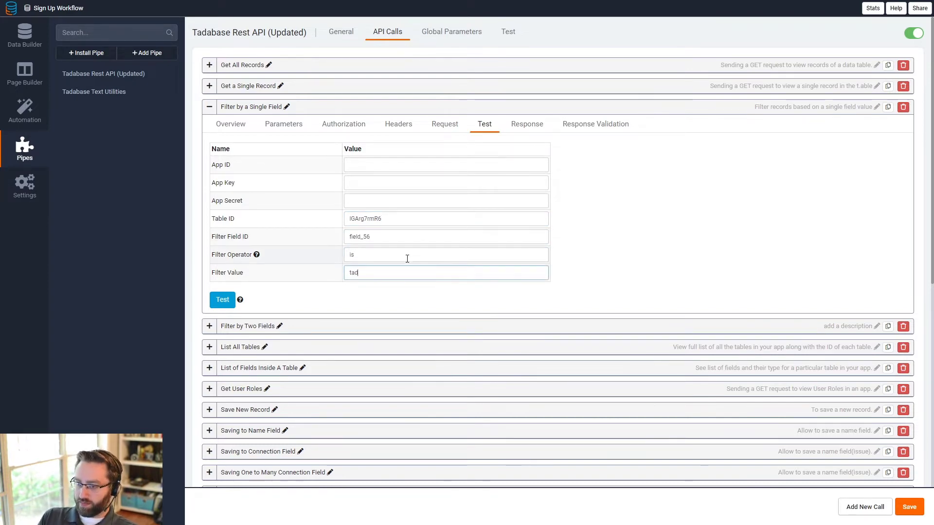
{"action": "type", "text": "base.io"}
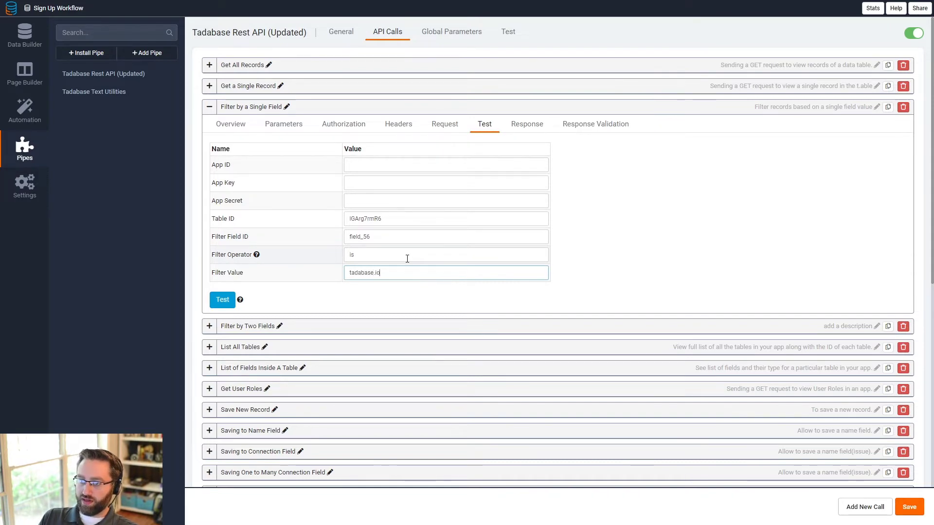
{"action": "left_click", "coordinate": [219, 304]}
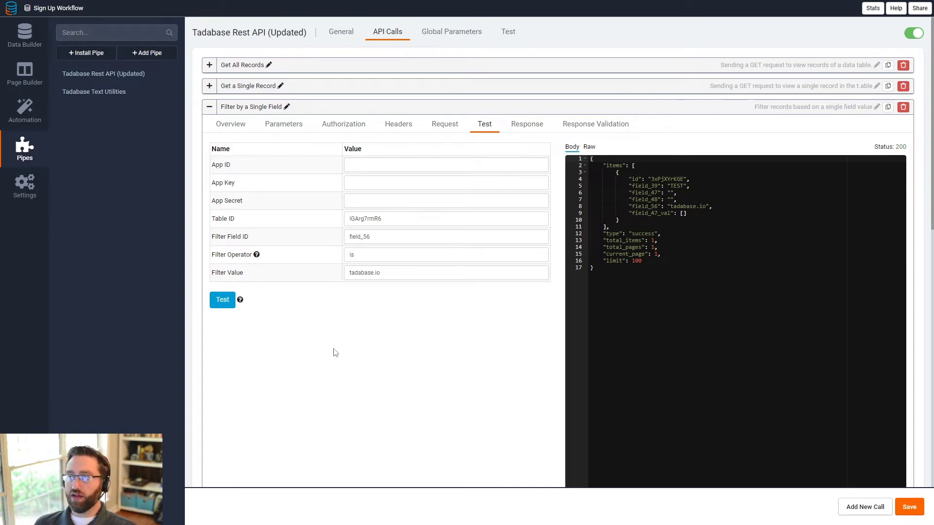
Step: Examine the end of the JSON test response and its items array
{"action": "left_click", "coordinate": [657, 283]}
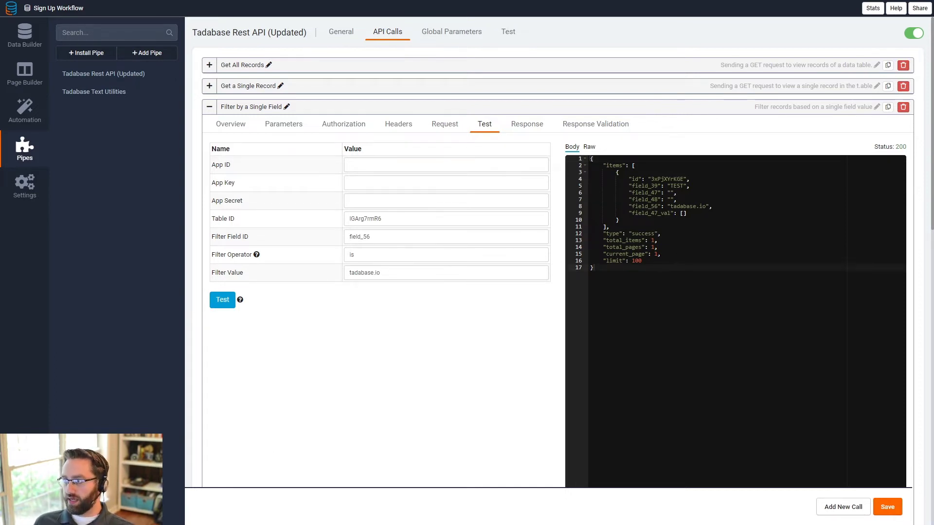
{"action": "left_click_drag", "start_coordinate": [657, 284], "coordinate": [590, 261]}
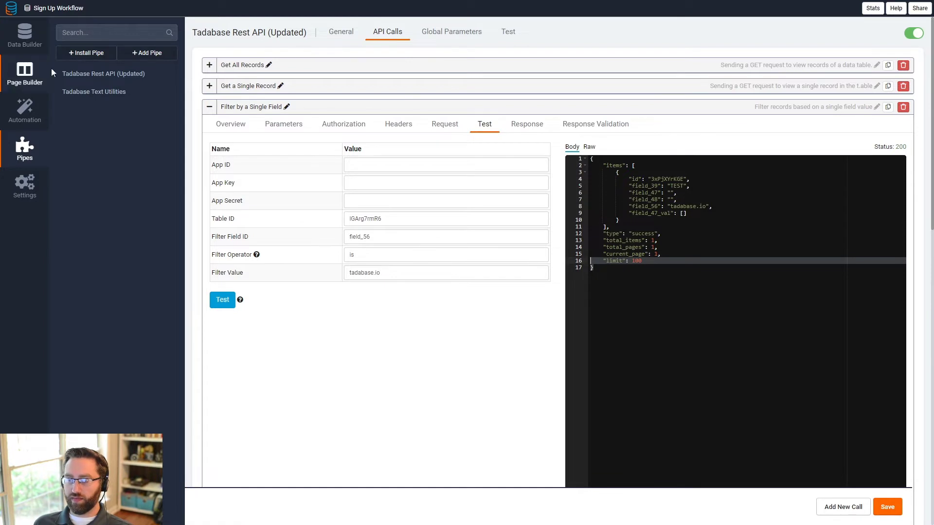
{"action": "left_click", "coordinate": [681, 179]}
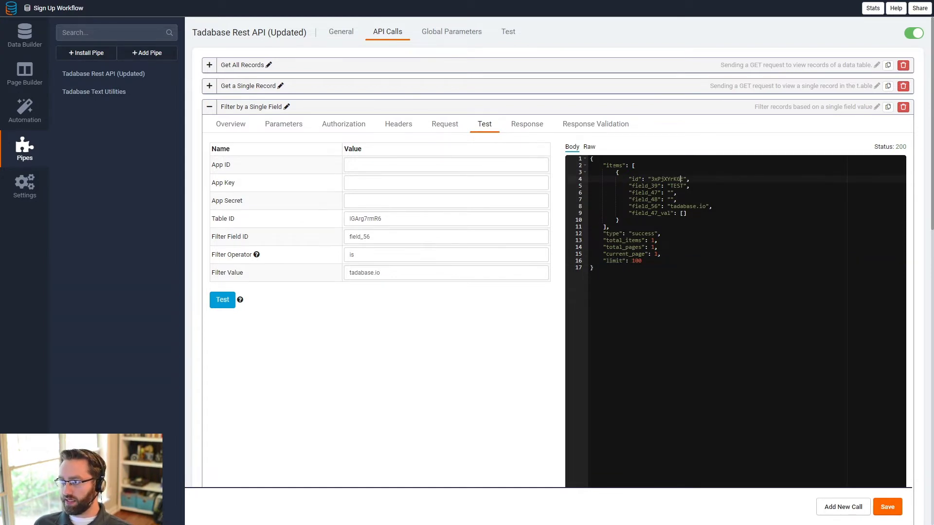
{"action": "left_click_drag", "start_coordinate": [606, 166], "coordinate": [607, 174]}
{"action": "left_click", "coordinate": [608, 166]}
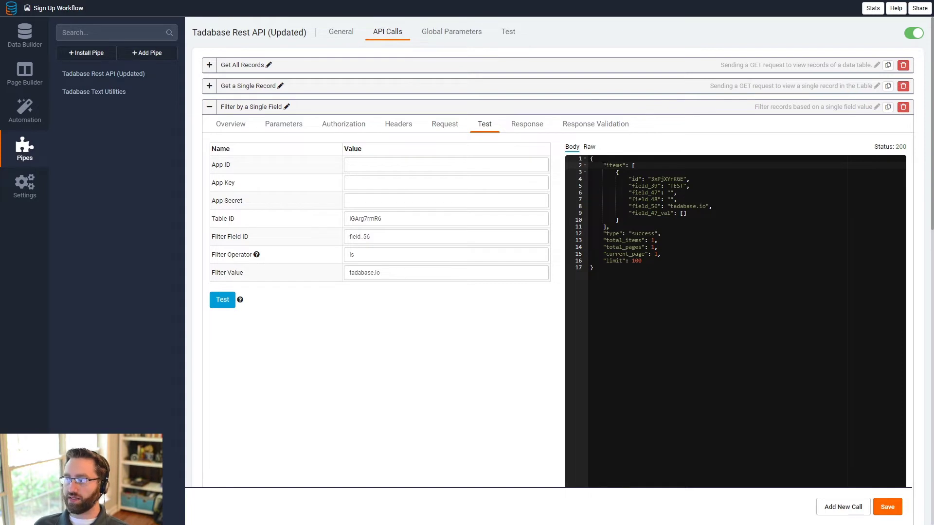
{"action": "left_click_drag", "start_coordinate": [603, 165], "coordinate": [609, 227]}
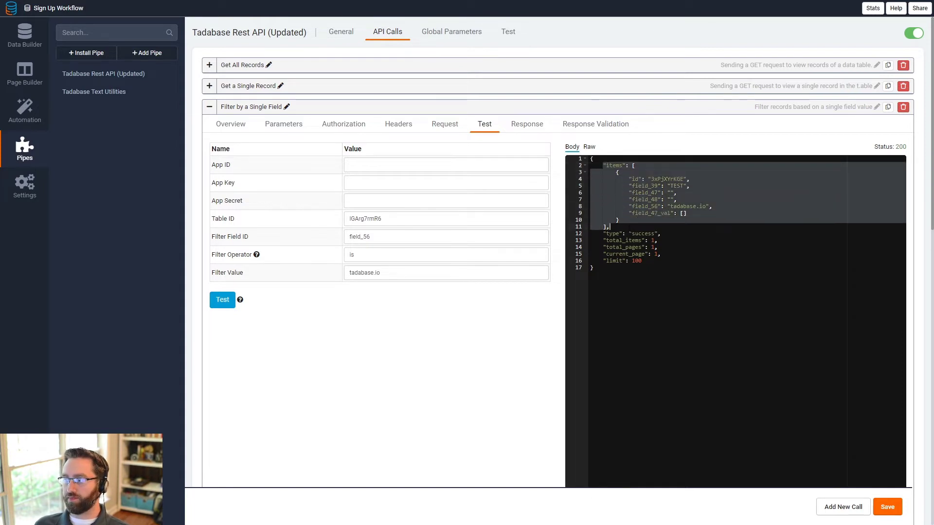
{"action": "left_click", "coordinate": [613, 166]}
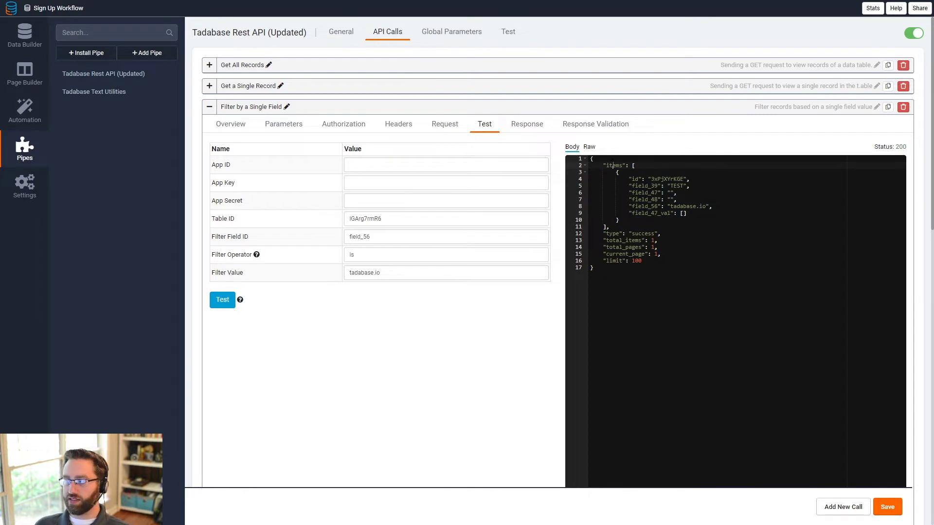
{"action": "double_click", "coordinate": [614, 166]}
{"action": "left_click_drag", "start_coordinate": [635, 166], "coordinate": [609, 227]}
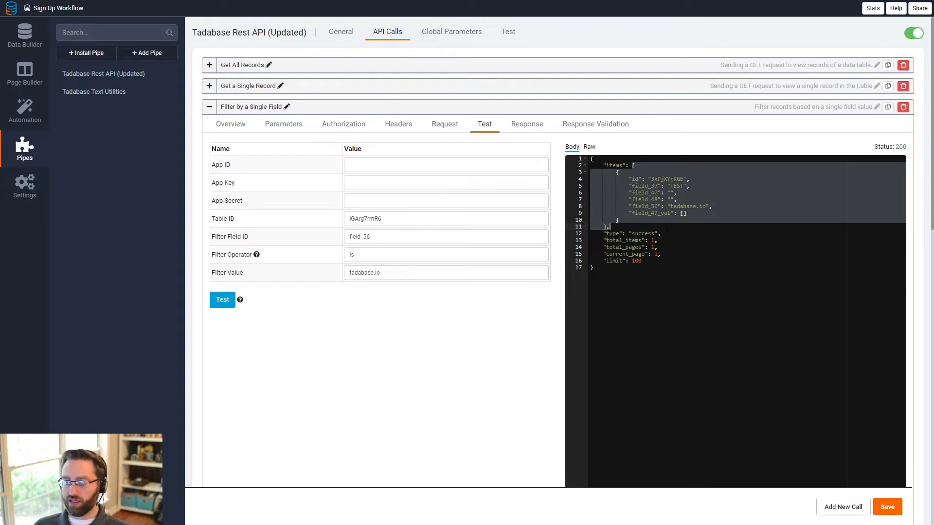
{"action": "left_click", "coordinate": [646, 214]}
Step: Highlight the single returned record's id, company name TEST, tadabase domain and field_56 key
{"action": "left_click_drag", "start_coordinate": [620, 220], "coordinate": [590, 179]}
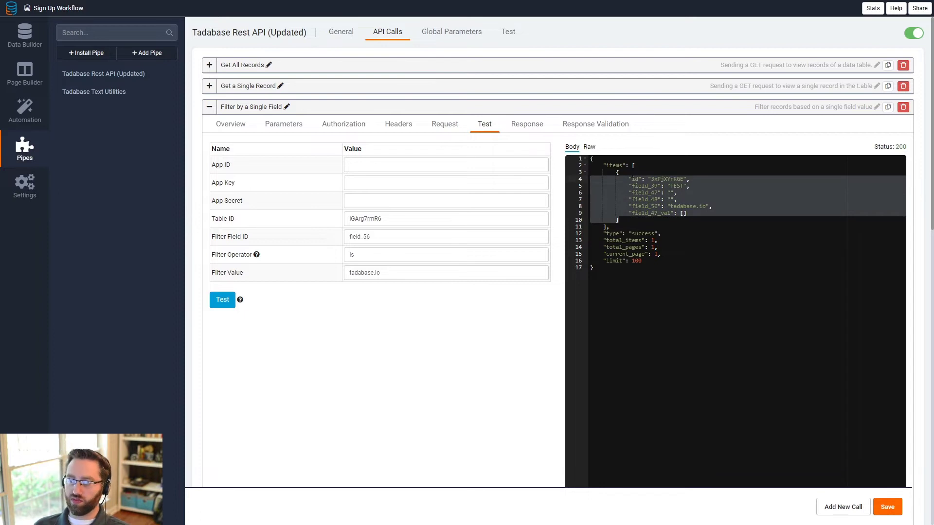
{"action": "left_click", "coordinate": [635, 179]}
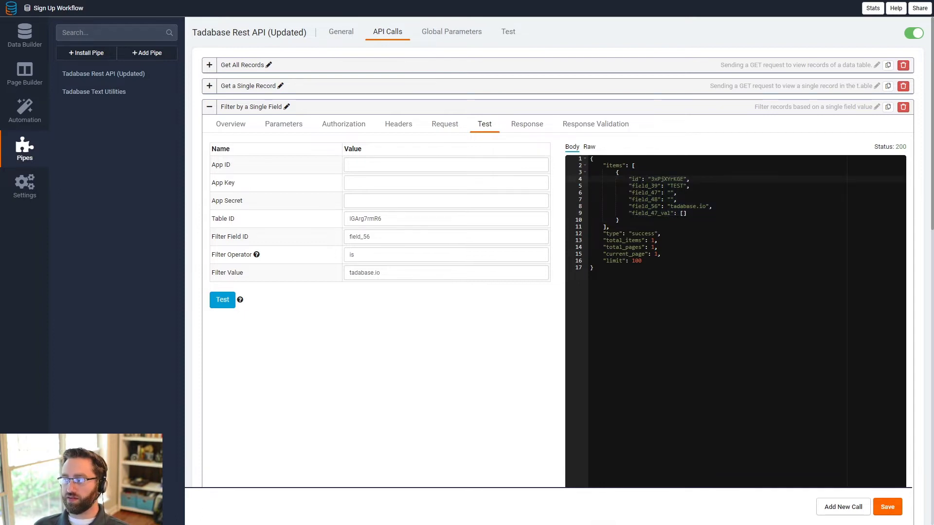
{"action": "double_click", "coordinate": [667, 179]}
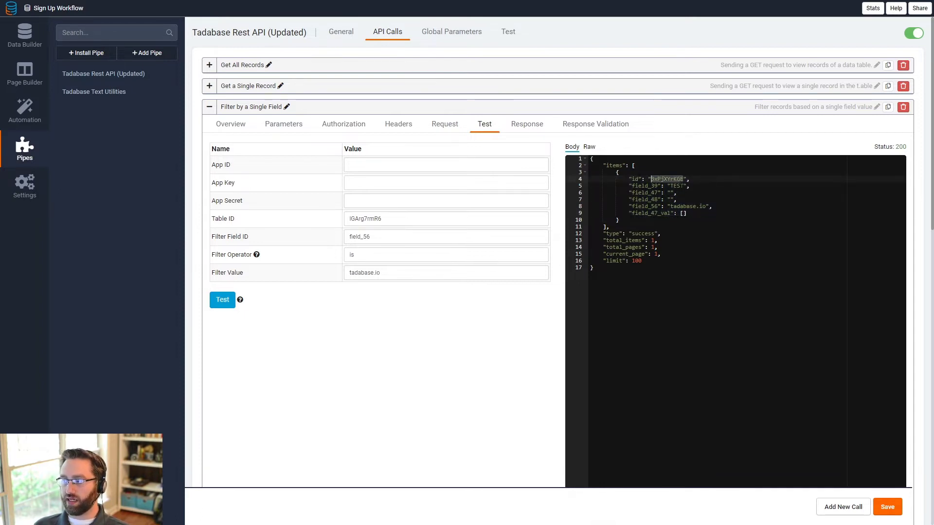
{"action": "double_click", "coordinate": [680, 186]}
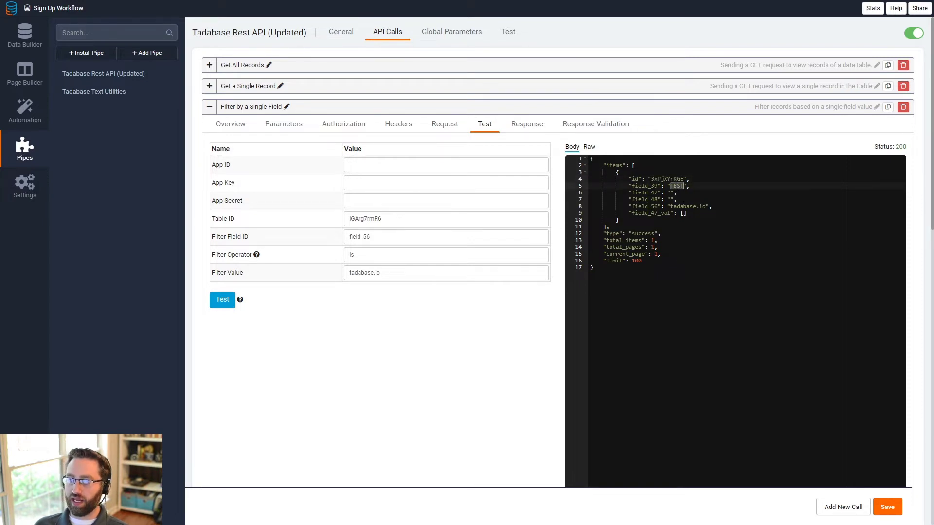
{"action": "double_click", "coordinate": [683, 207]}
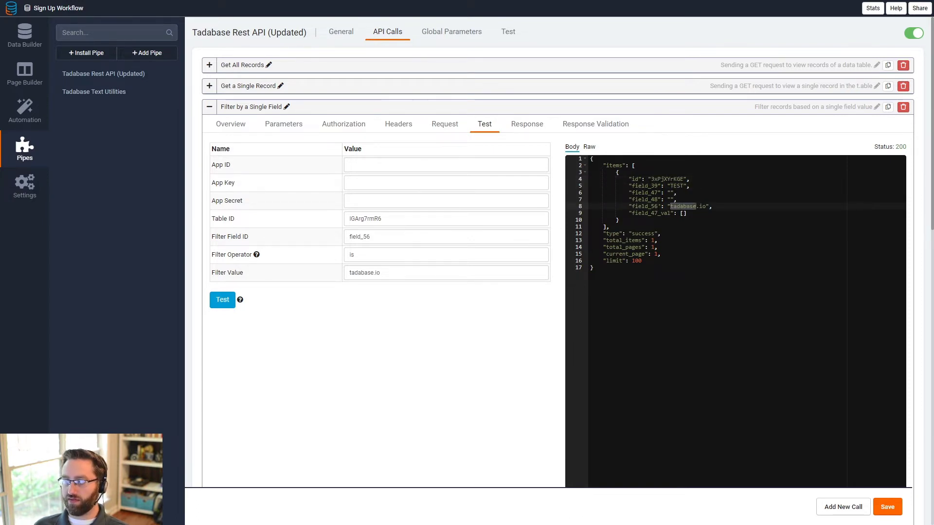
{"action": "double_click", "coordinate": [645, 207]}
Step: Compare the field_56 'is' tadabase.io filter parameters with the returned record's id, TEST and domain
{"action": "left_click", "coordinate": [390, 237]}
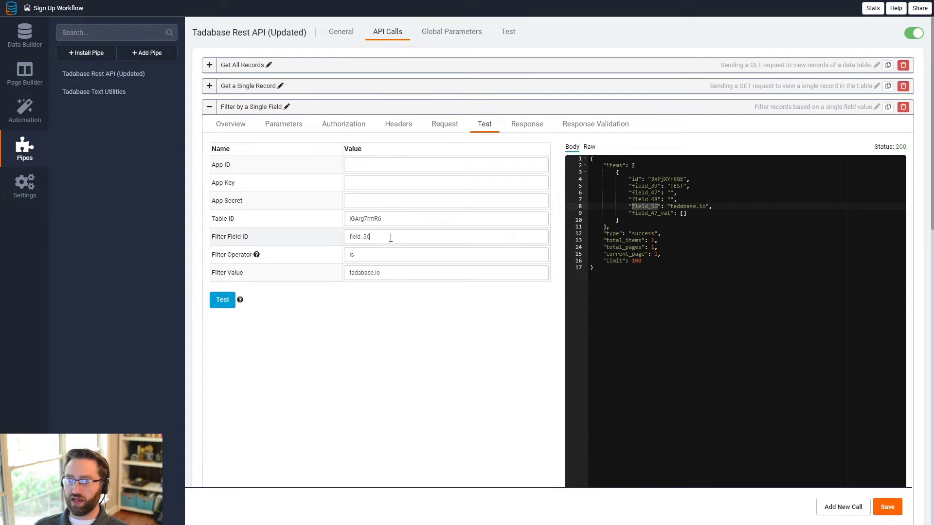
{"action": "key", "text": "ctrl+a"}
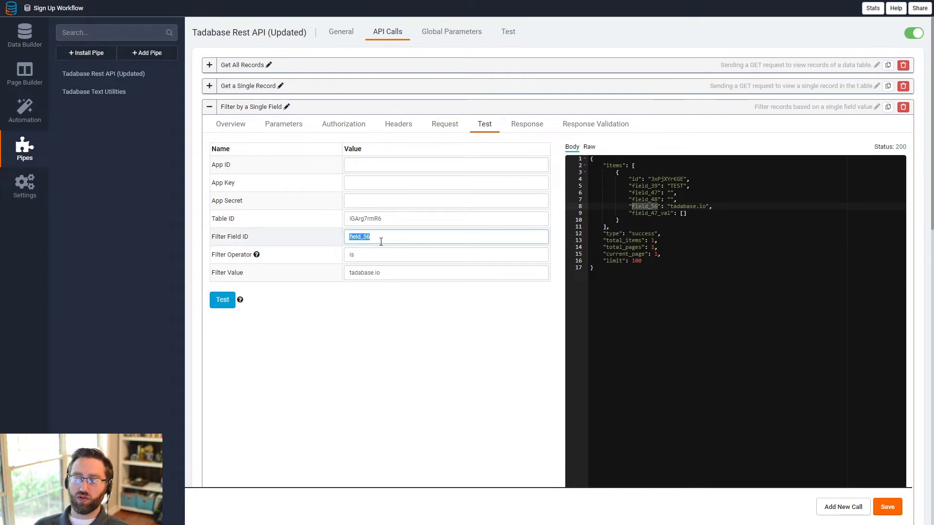
{"action": "left_click", "coordinate": [380, 241]}
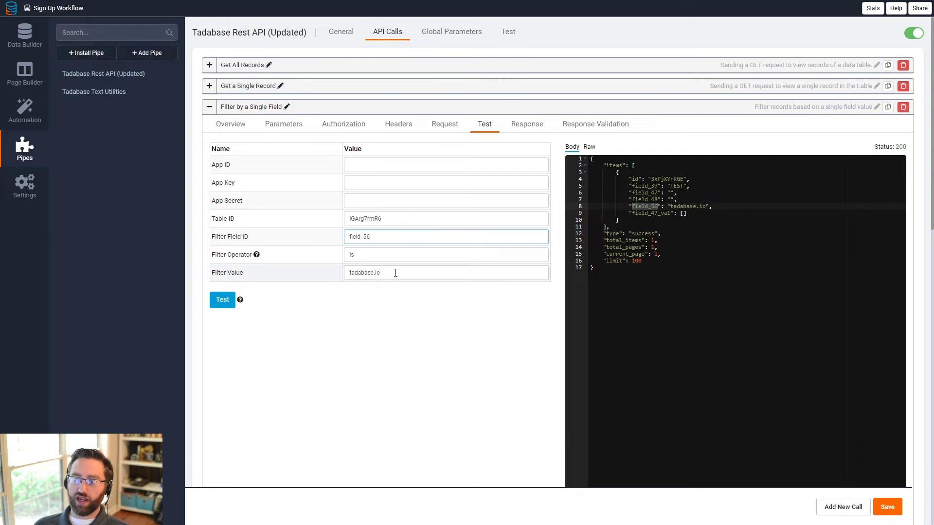
{"action": "left_click_drag", "start_coordinate": [396, 273], "coordinate": [303, 297]}
{"action": "double_click", "coordinate": [358, 257]}
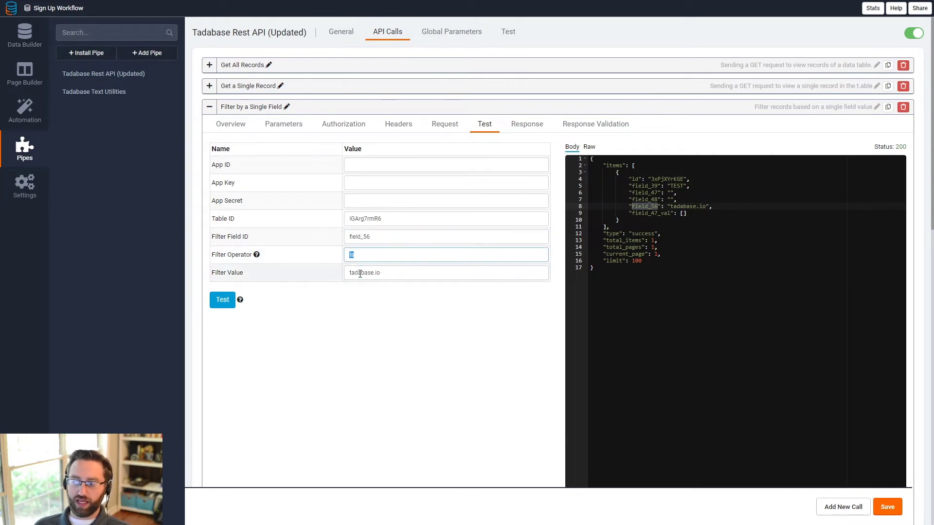
{"action": "key", "text": "Tab"}
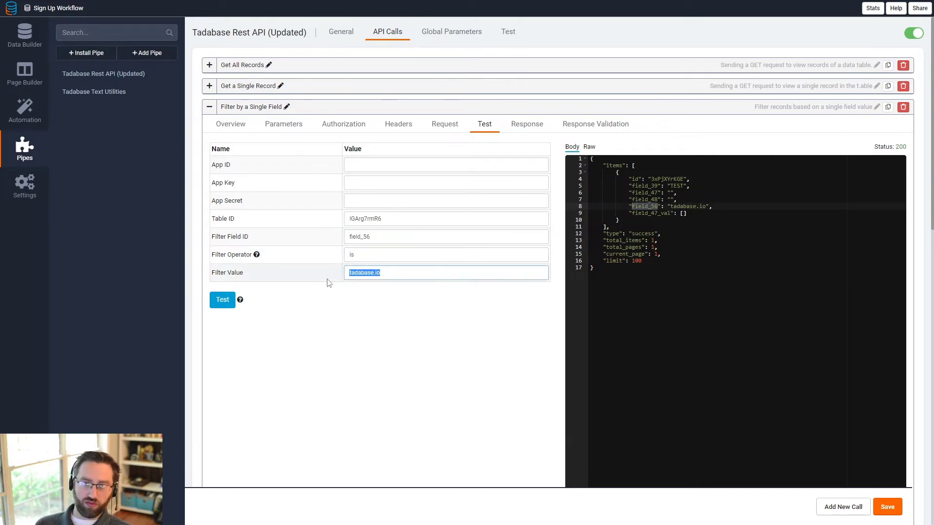
{"action": "left_click", "coordinate": [396, 272]}
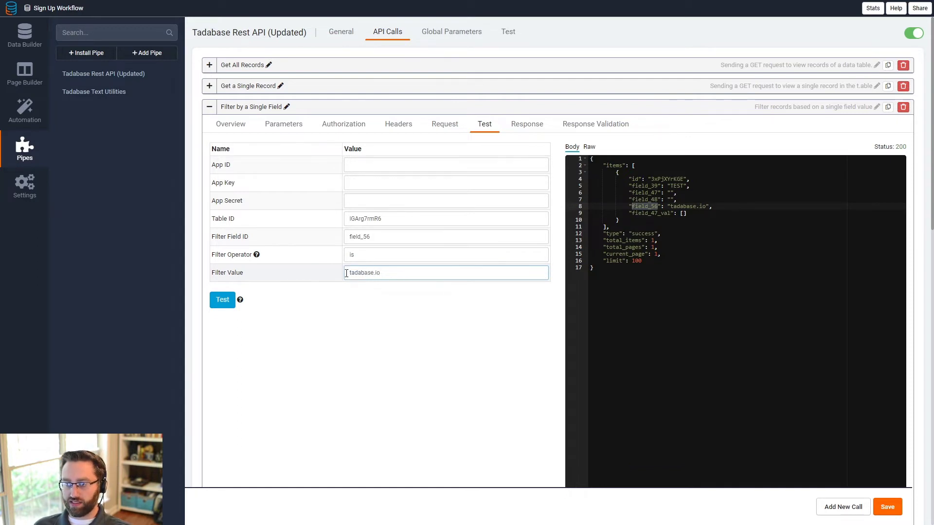
{"action": "left_click_drag", "start_coordinate": [347, 274], "coordinate": [430, 274]}
{"action": "left_click", "coordinate": [684, 207]}
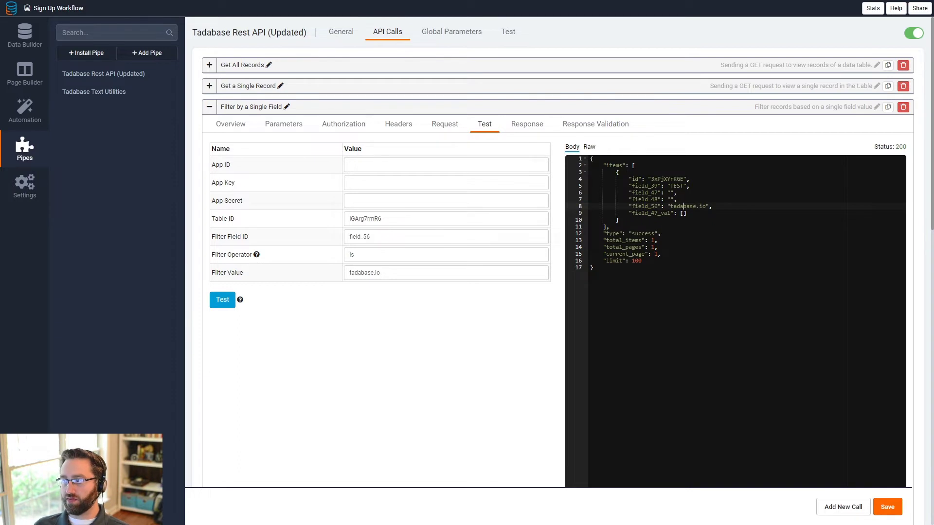
{"action": "double_click", "coordinate": [633, 179]}
{"action": "double_click", "coordinate": [677, 186]}
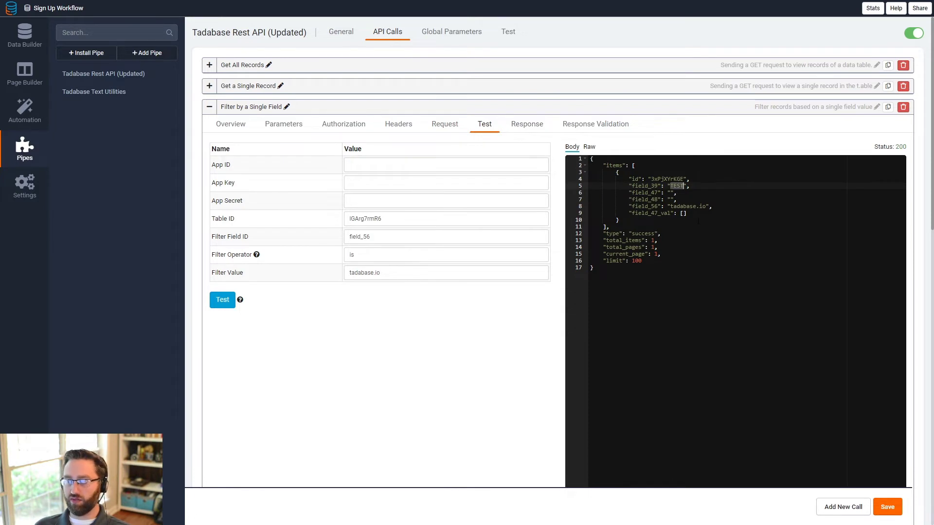
{"action": "double_click", "coordinate": [695, 206]}
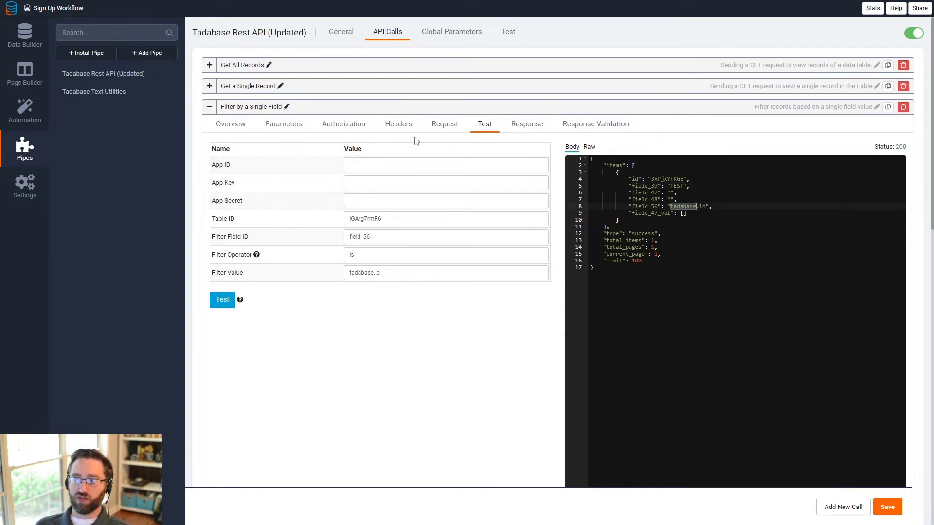
{"action": "left_click", "coordinate": [527, 126]}
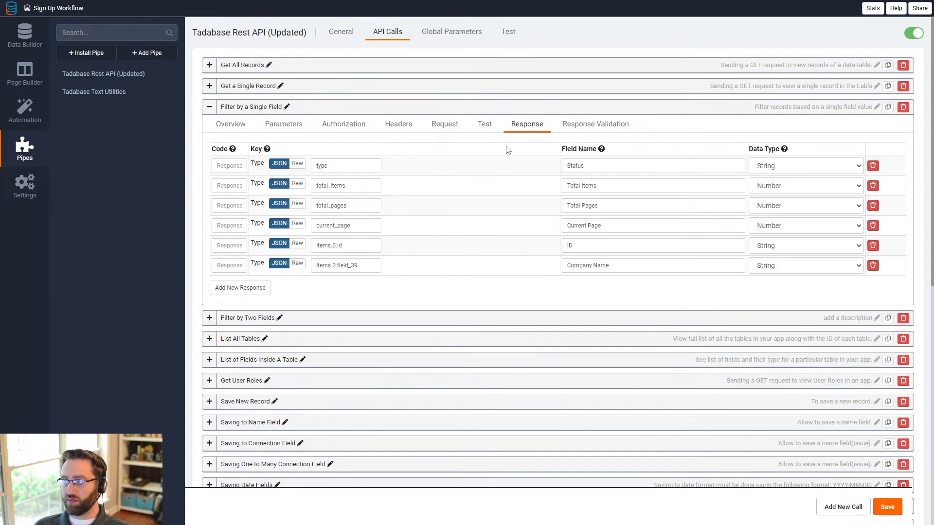
{"action": "triple_click", "coordinate": [351, 244]}
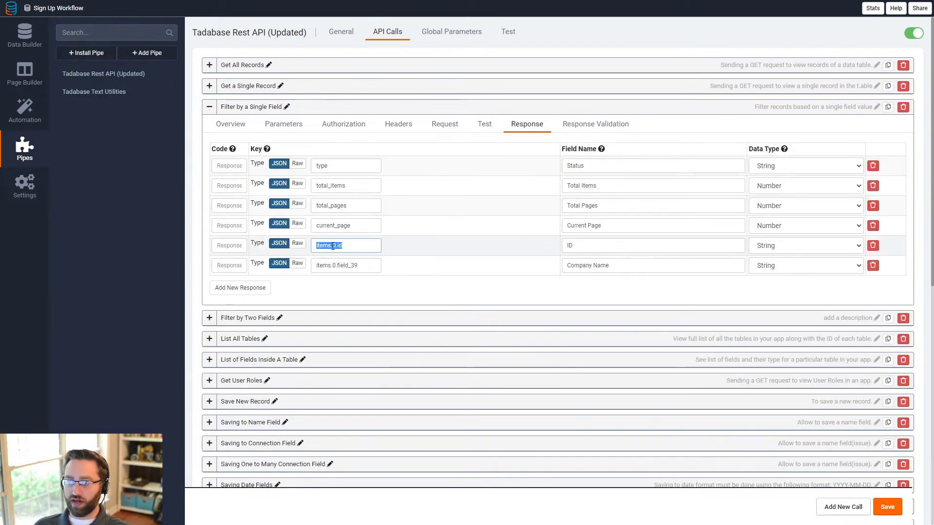
{"action": "triple_click", "coordinate": [321, 266]}
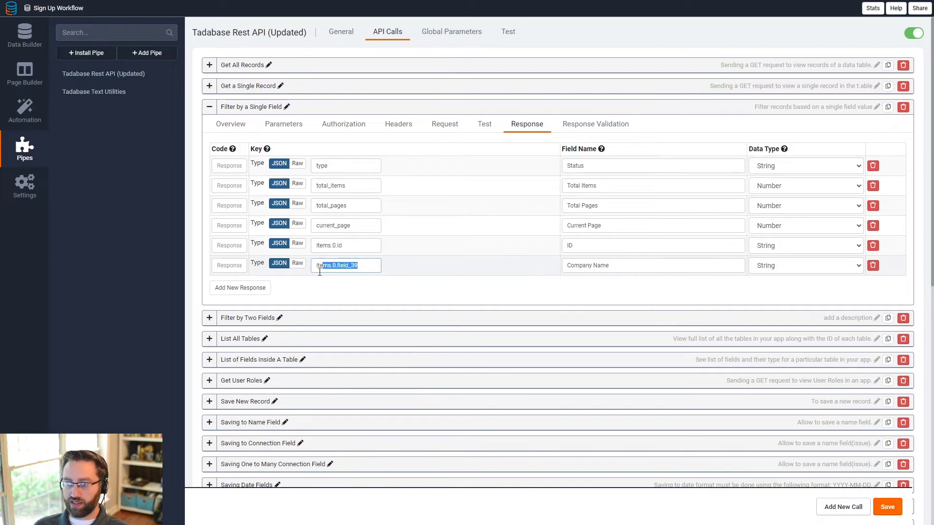
{"action": "left_click", "coordinate": [336, 268]}
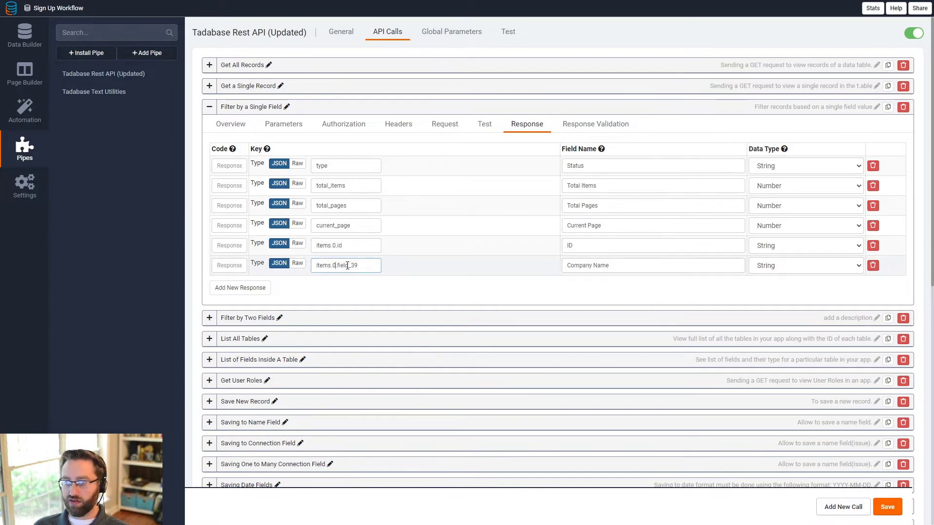
{"action": "left_click", "coordinate": [485, 125]}
{"action": "double_click", "coordinate": [642, 213]}
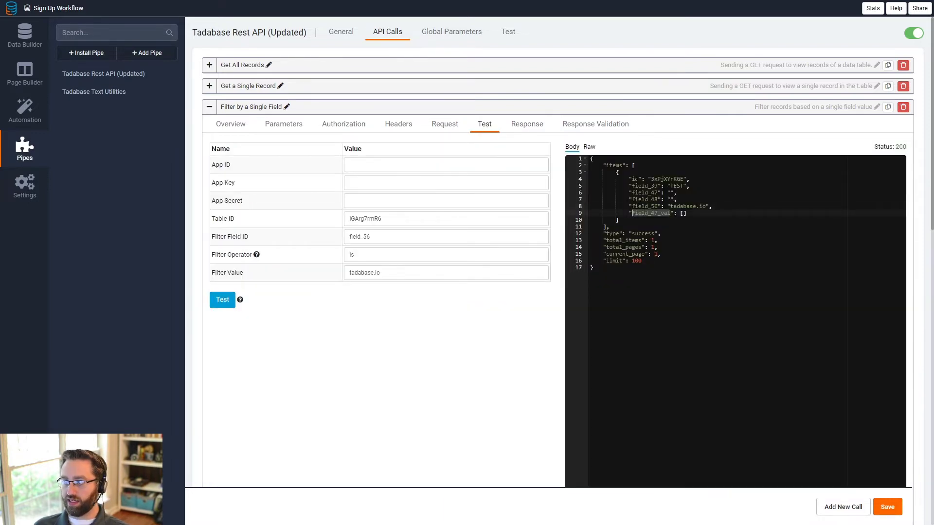
{"action": "double_click", "coordinate": [636, 179]}
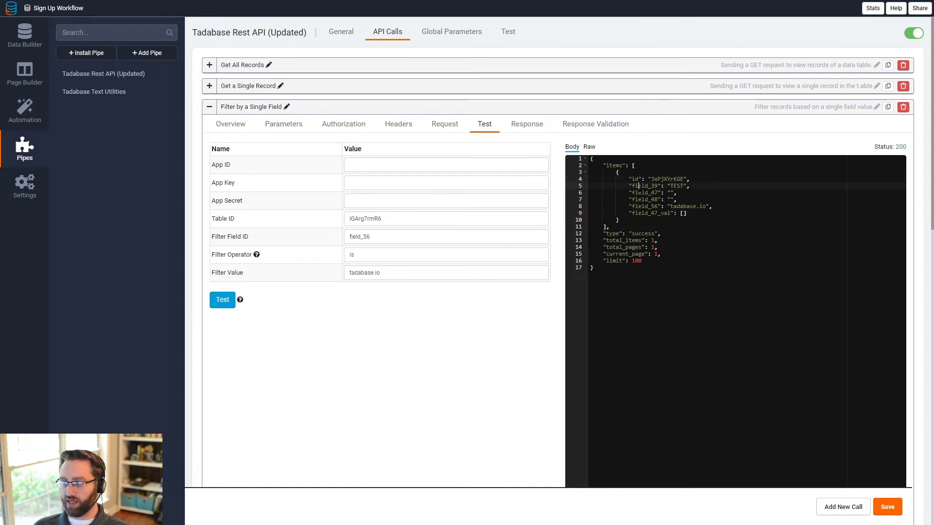
{"action": "left_click", "coordinate": [527, 125]}
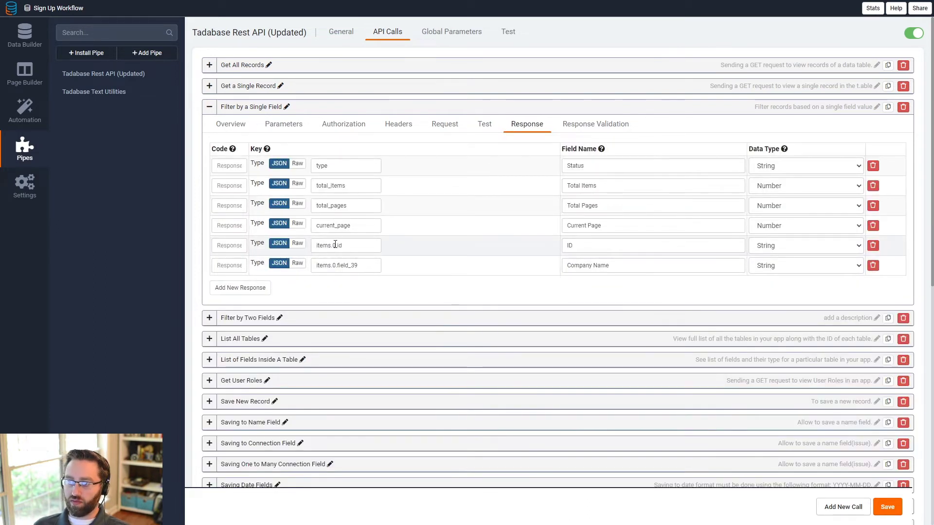
{"action": "left_click_drag", "start_coordinate": [335, 245], "coordinate": [316, 266]}
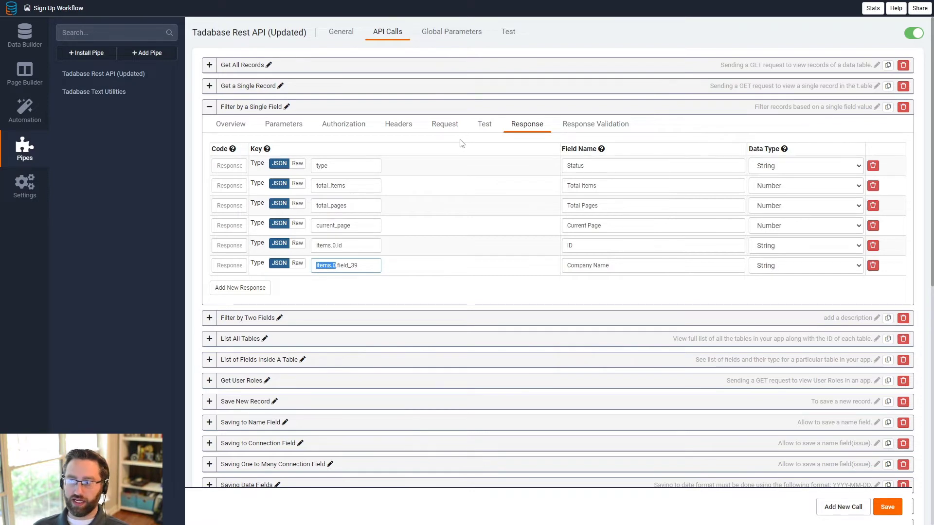
Step: Show the Companies field slugs, from Company Name field_39 through Domain field_56
{"action": "left_click", "coordinate": [25, 34]}
{"action": "left_click", "coordinate": [84, 94]}
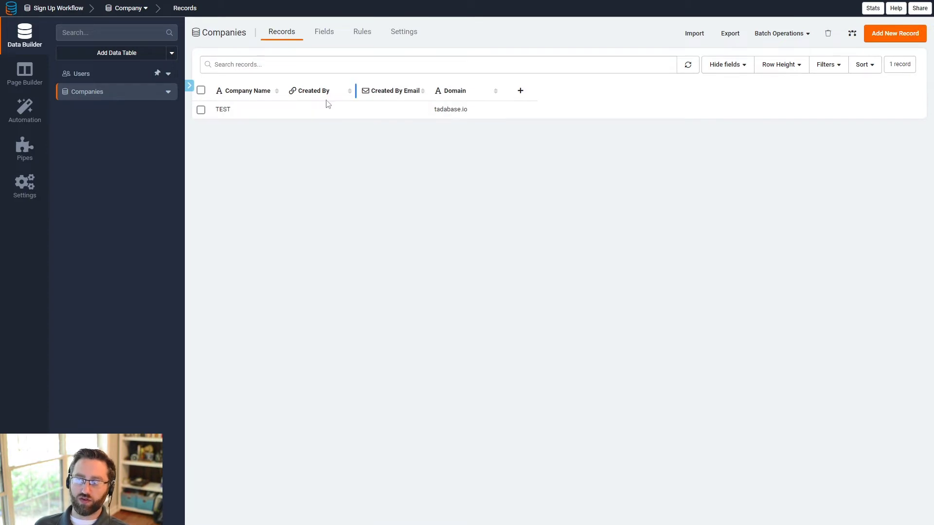
{"action": "left_click", "coordinate": [329, 42]}
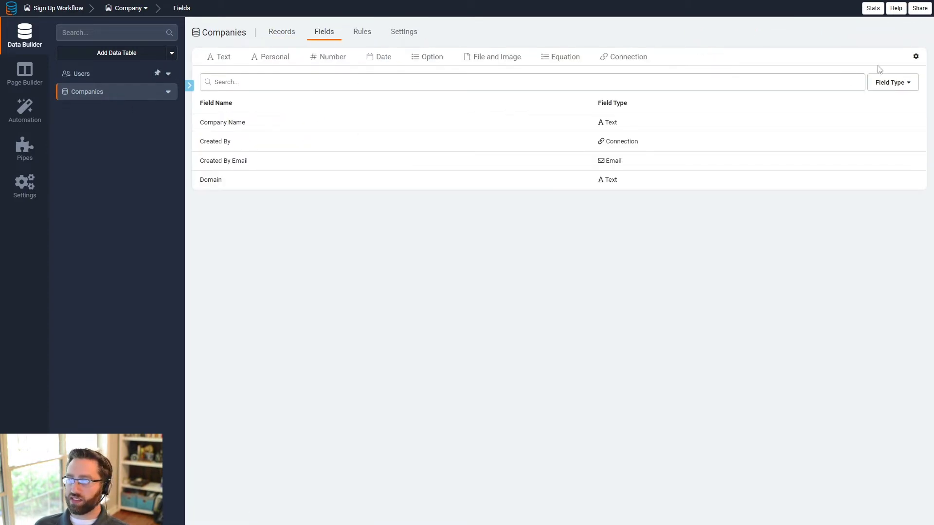
{"action": "left_click", "coordinate": [916, 57]}
{"action": "left_click", "coordinate": [915, 79]}
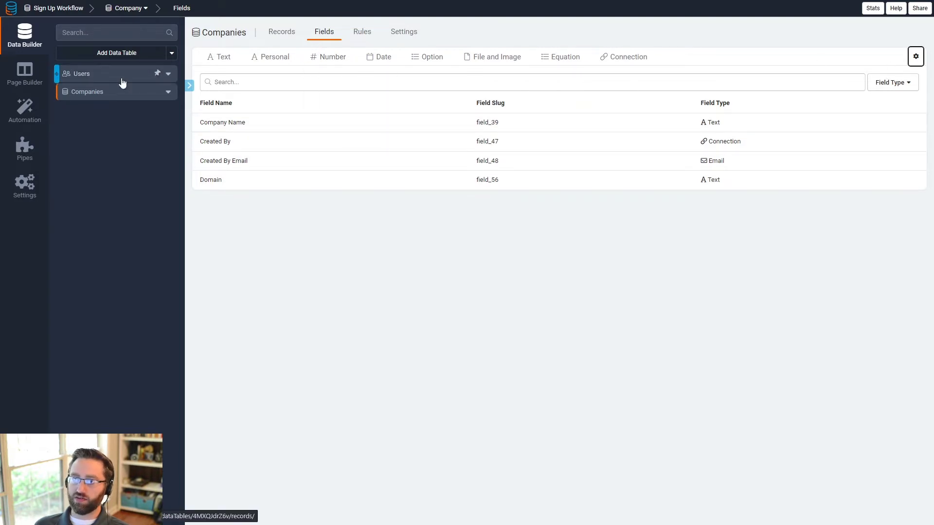
Step: Add Record Rule #1 to the Sign Up page's Signup form, set to update this record
{"action": "left_click", "coordinate": [24, 82]}
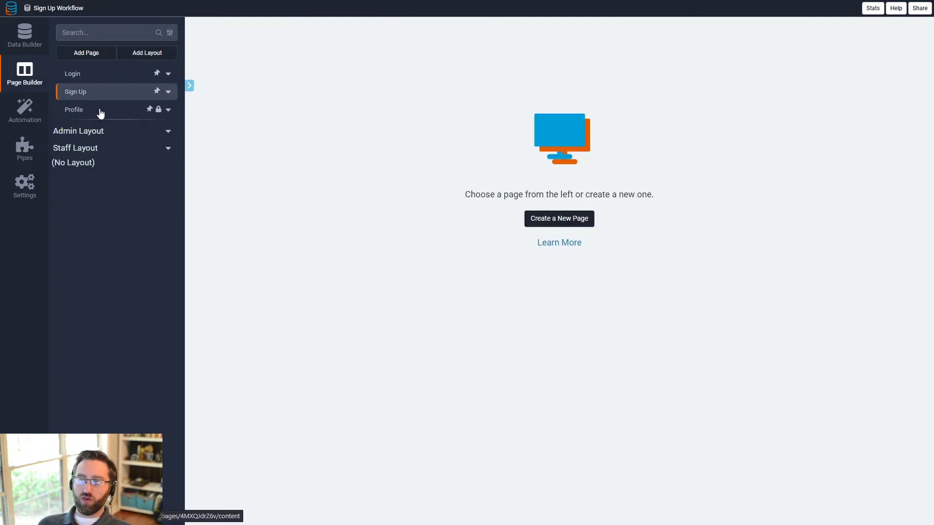
{"action": "left_click", "coordinate": [104, 103]}
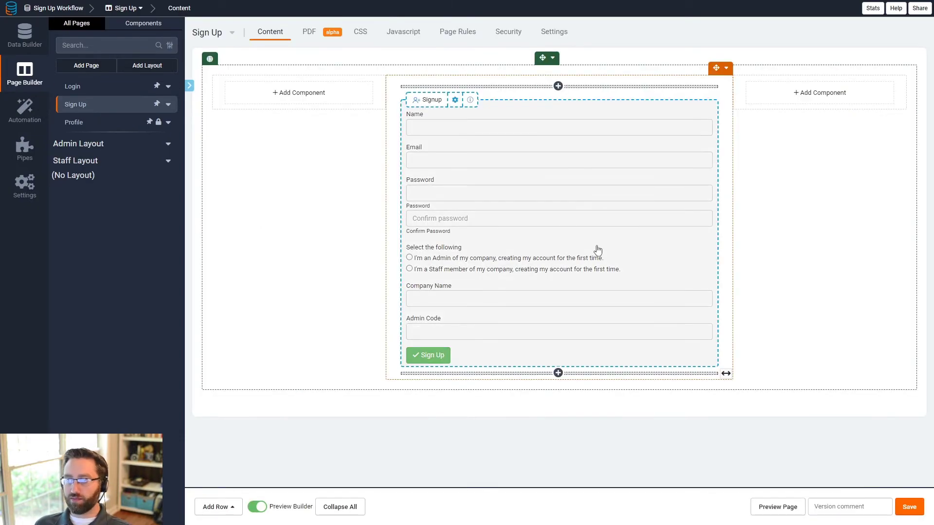
{"action": "left_click", "coordinate": [594, 250]}
{"action": "left_click", "coordinate": [128, 33]}
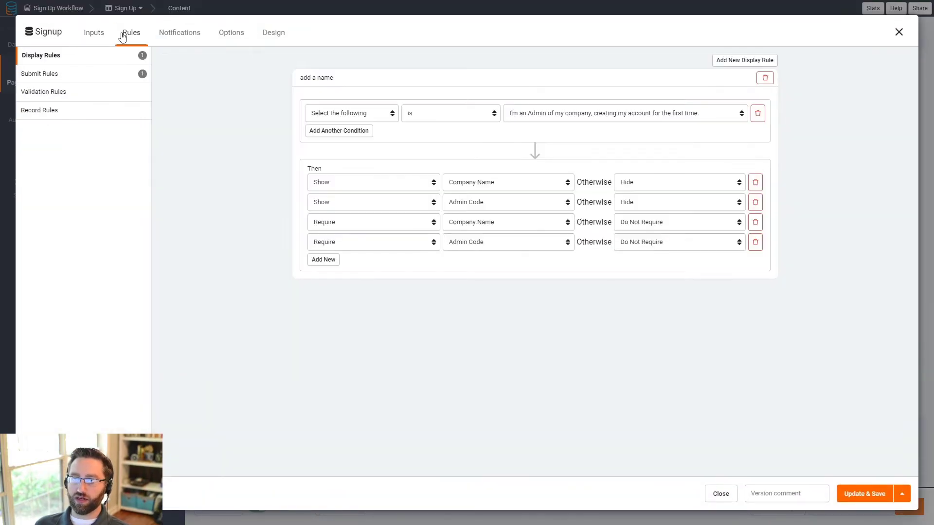
{"action": "left_click", "coordinate": [57, 109]}
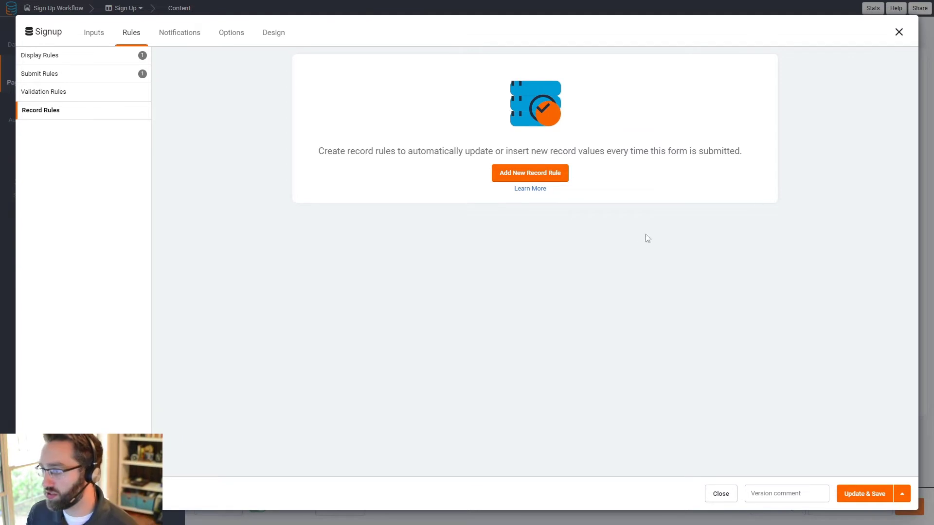
{"action": "left_click", "coordinate": [528, 180]}
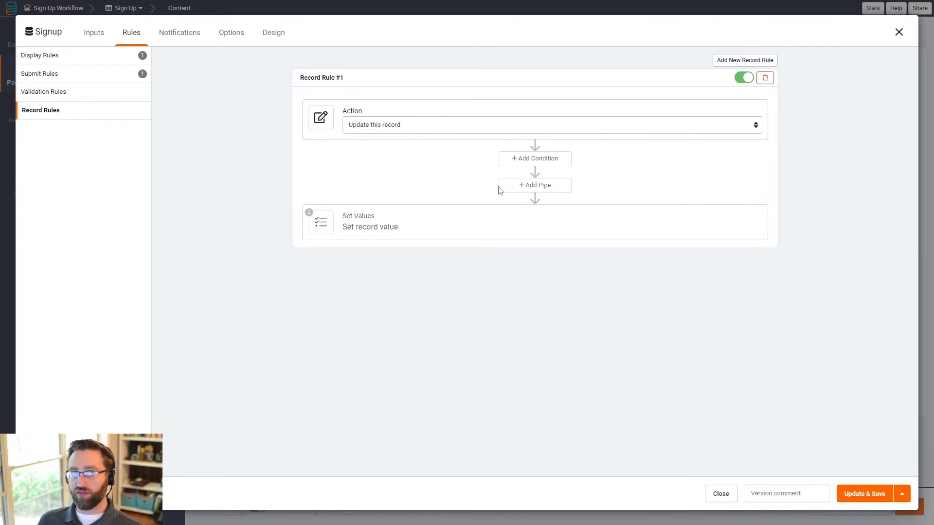
Step: Add a pipe to the first rule using the Tadabase Text Utilities Regex Mask method
{"action": "left_click", "coordinate": [542, 188]}
{"action": "left_click", "coordinate": [383, 243]}
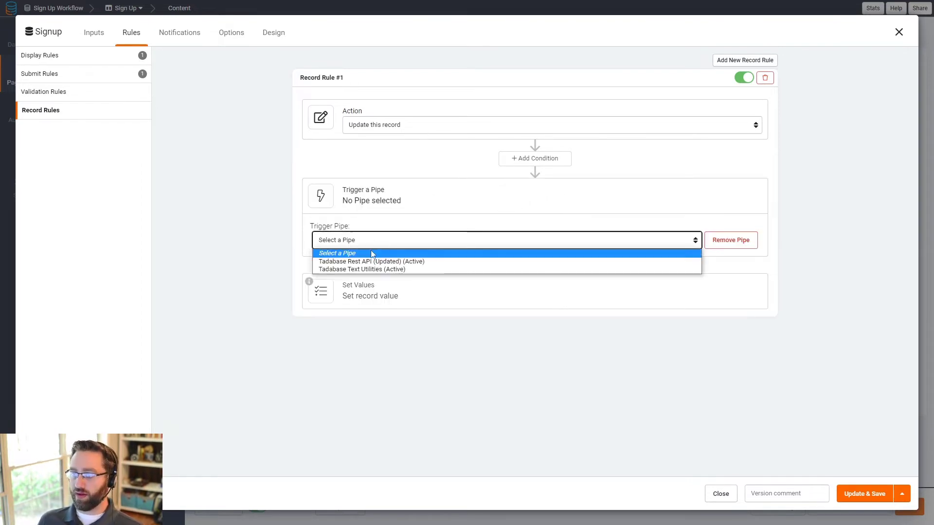
{"action": "left_click", "coordinate": [428, 269]}
{"action": "left_click", "coordinate": [535, 243]}
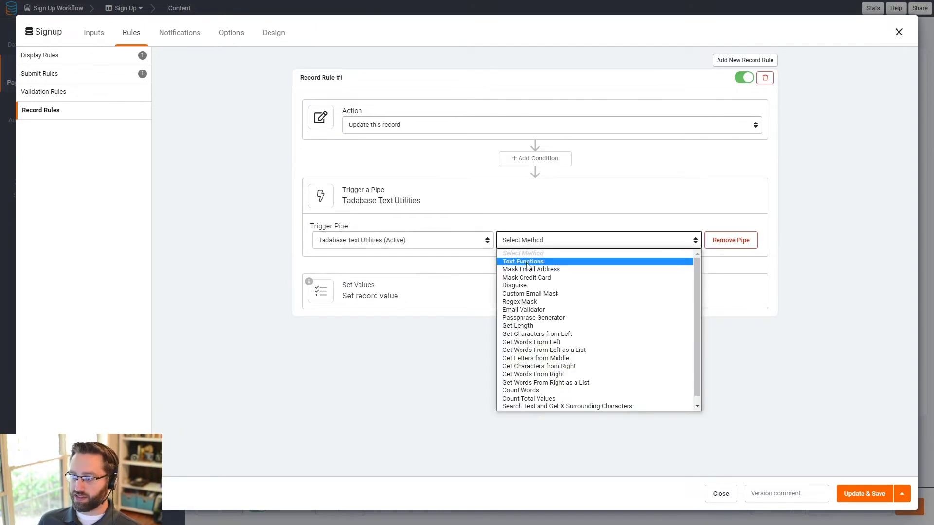
{"action": "left_click", "coordinate": [533, 302]}
Step: Set the pipe's Text parameter to the Email record value and Regex to custom /(.+)@/
{"action": "left_click", "coordinate": [335, 269]}
{"action": "left_click", "coordinate": [363, 272]}
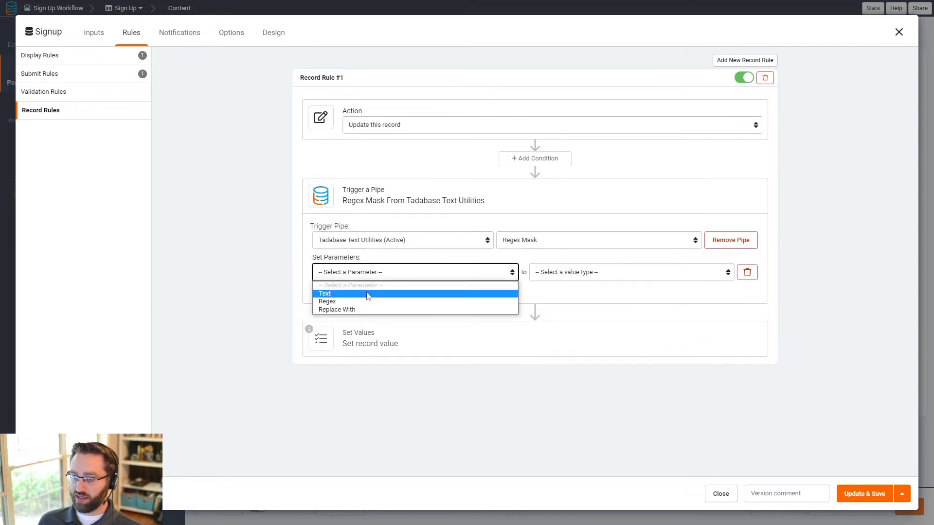
{"action": "left_click", "coordinate": [367, 294]}
{"action": "left_click", "coordinate": [574, 273]}
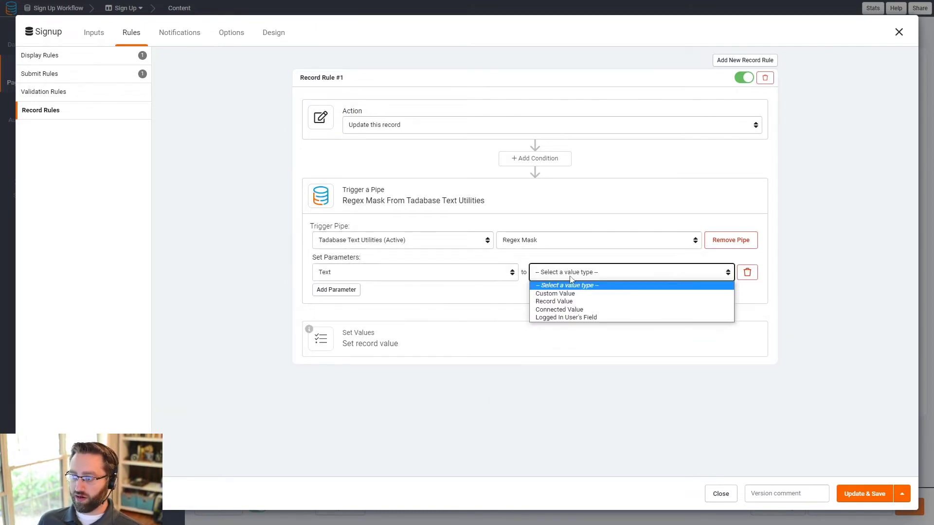
{"action": "left_click", "coordinate": [563, 304]}
{"action": "left_click", "coordinate": [619, 272]}
{"action": "left_click", "coordinate": [608, 317]}
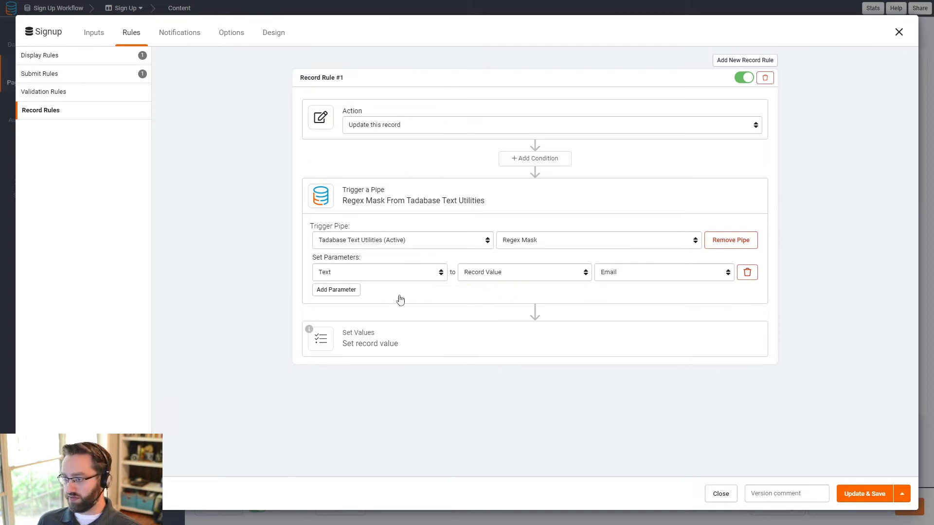
{"action": "left_click", "coordinate": [336, 290]}
{"action": "left_click", "coordinate": [344, 293]}
{"action": "left_click", "coordinate": [344, 321]}
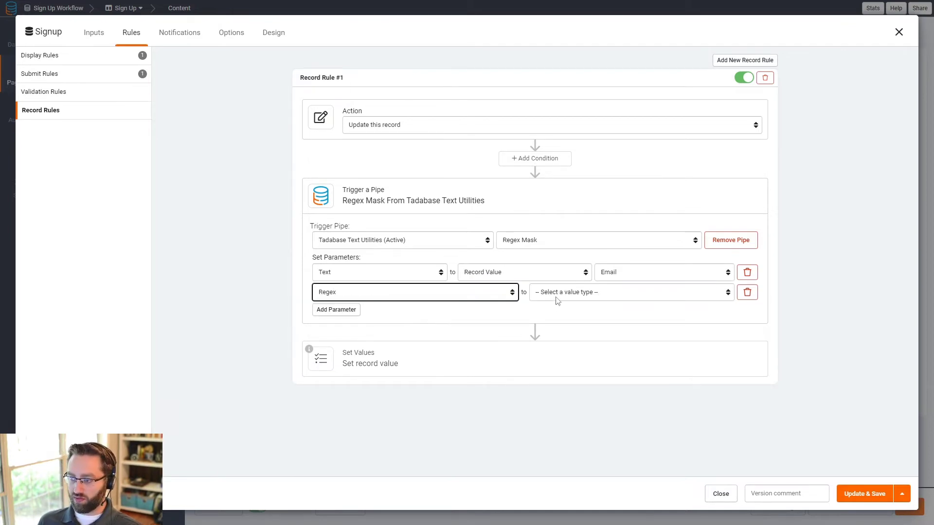
{"action": "left_click", "coordinate": [558, 293]}
{"action": "left_click", "coordinate": [554, 330]}
{"action": "left_click", "coordinate": [621, 295]}
{"action": "type", "text": "/(.+)@/"}
Step: Store the pipe's Result in the Domain field, then add a second record rule
{"action": "left_click", "coordinate": [356, 352]}
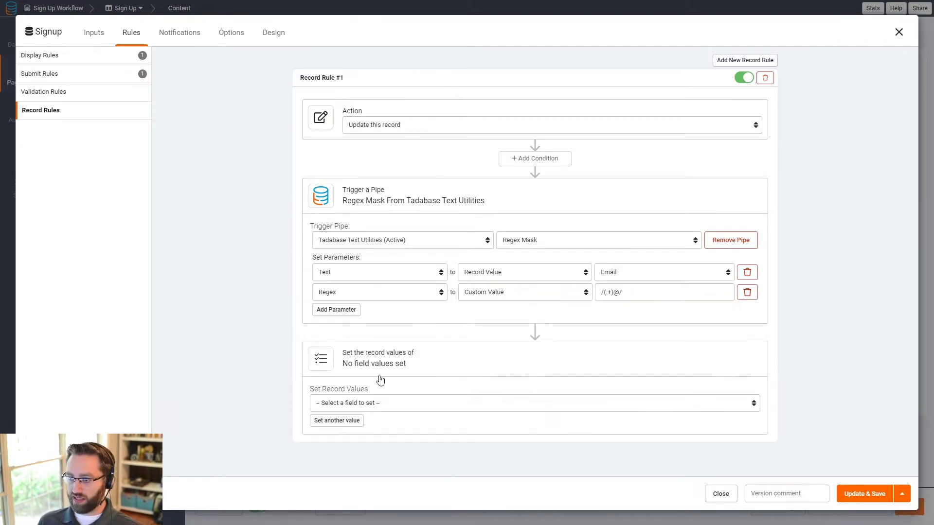
{"action": "left_click", "coordinate": [357, 405]}
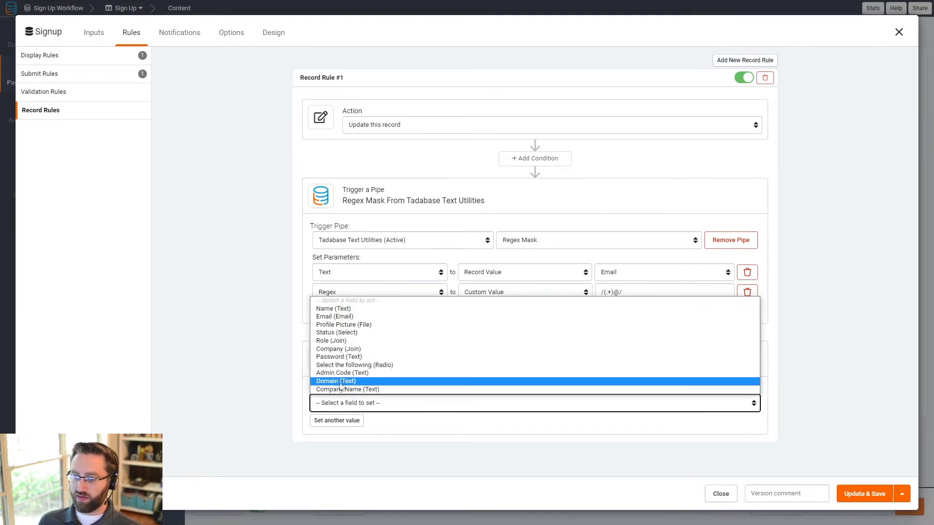
{"action": "left_click", "coordinate": [342, 382]}
{"action": "left_click", "coordinate": [589, 404]}
{"action": "left_click", "coordinate": [606, 465]}
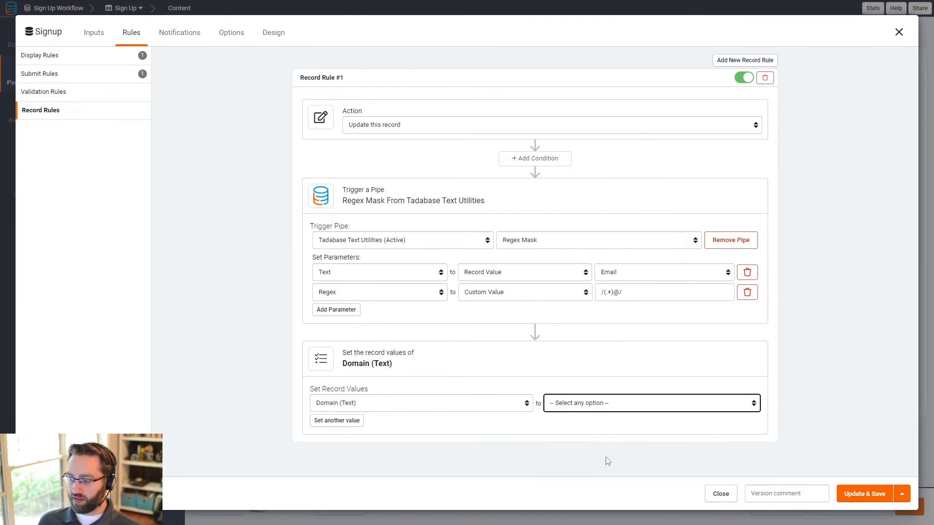
{"action": "left_click", "coordinate": [652, 404]}
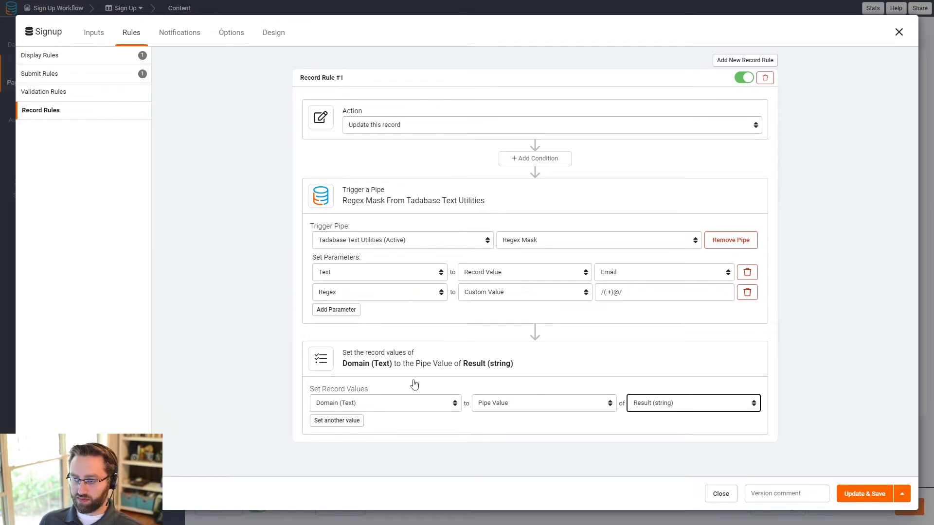
{"action": "left_click", "coordinate": [314, 406]}
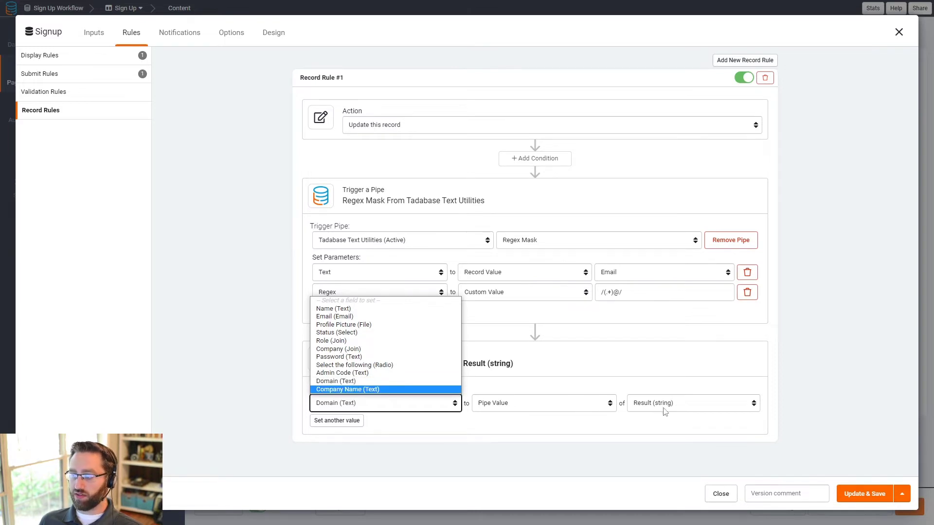
{"action": "left_click", "coordinate": [817, 389]}
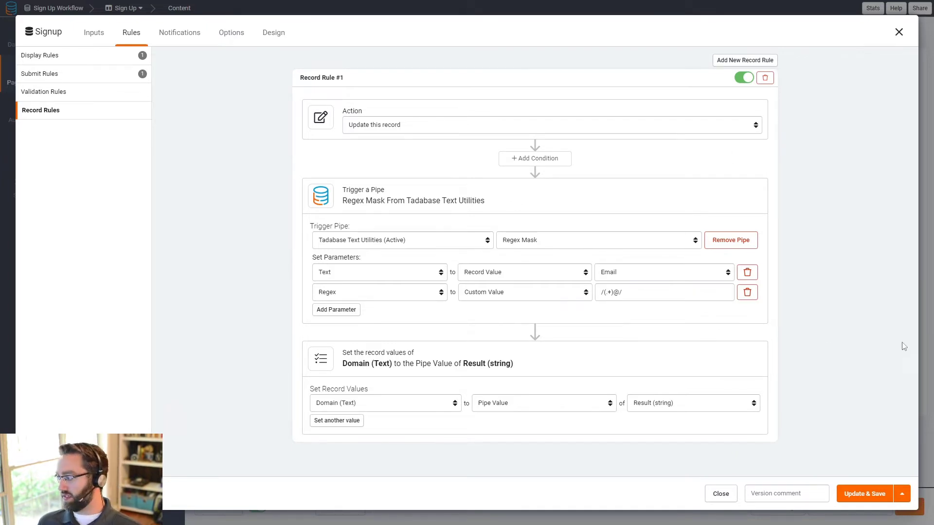
{"action": "left_click", "coordinate": [730, 60]}
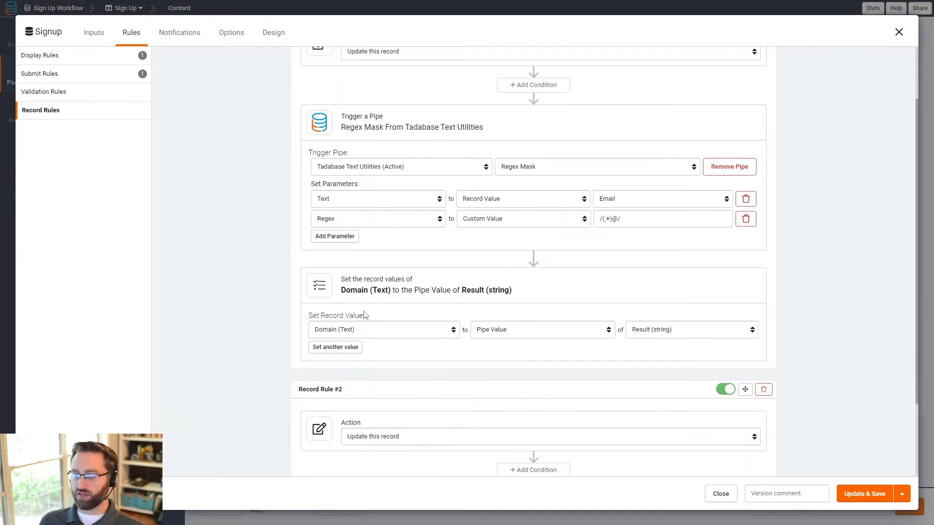
Step: Rename the first record rule to 'Get Domain'
{"action": "left_click", "coordinate": [344, 77]}
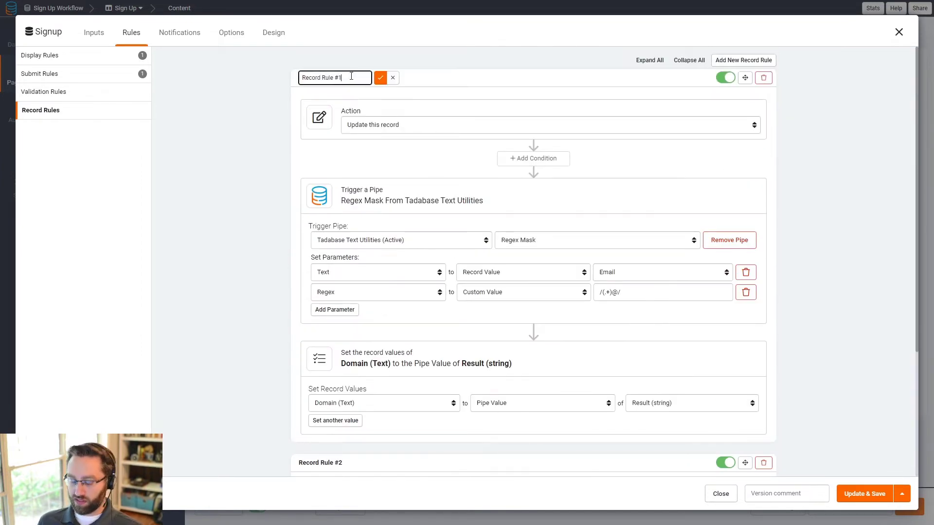
{"action": "type", "text": "Get"}
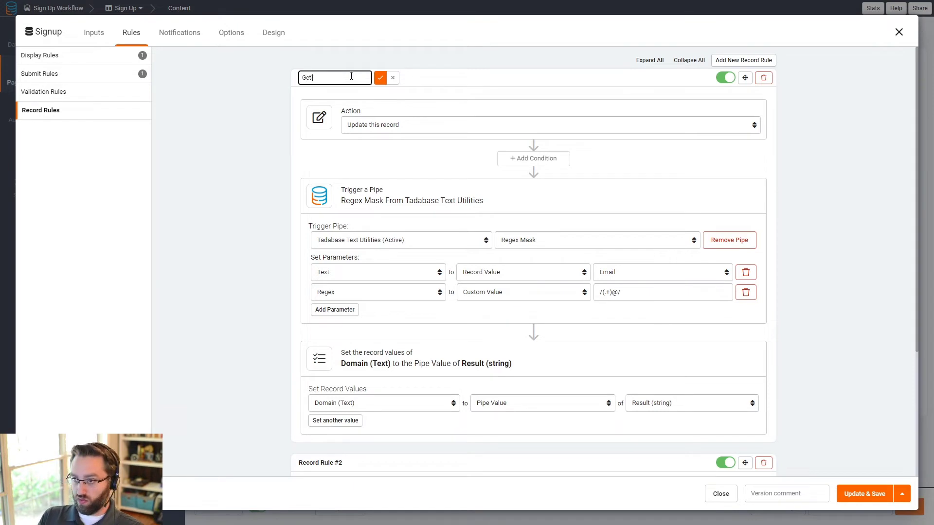
{"action": "type", "text": " Domain"}
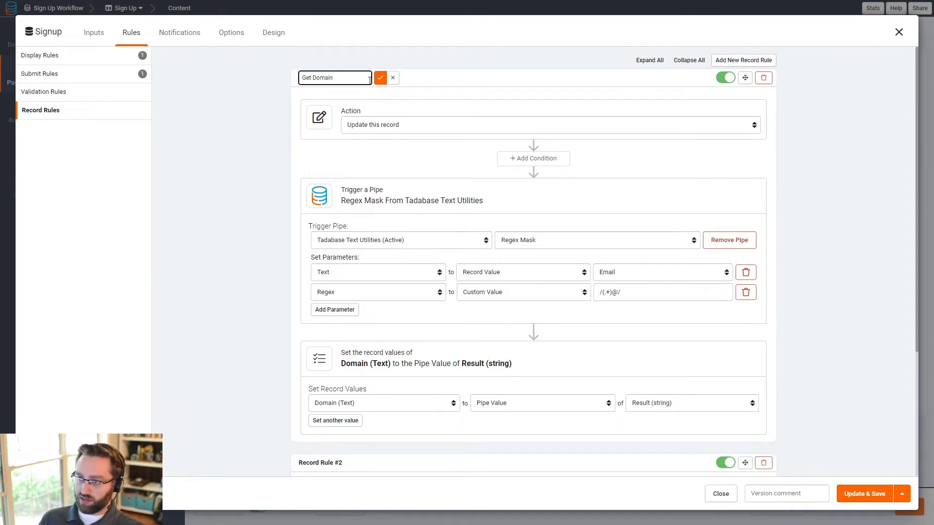
{"action": "left_click", "coordinate": [381, 78]}
{"action": "left_click", "coordinate": [398, 82]}
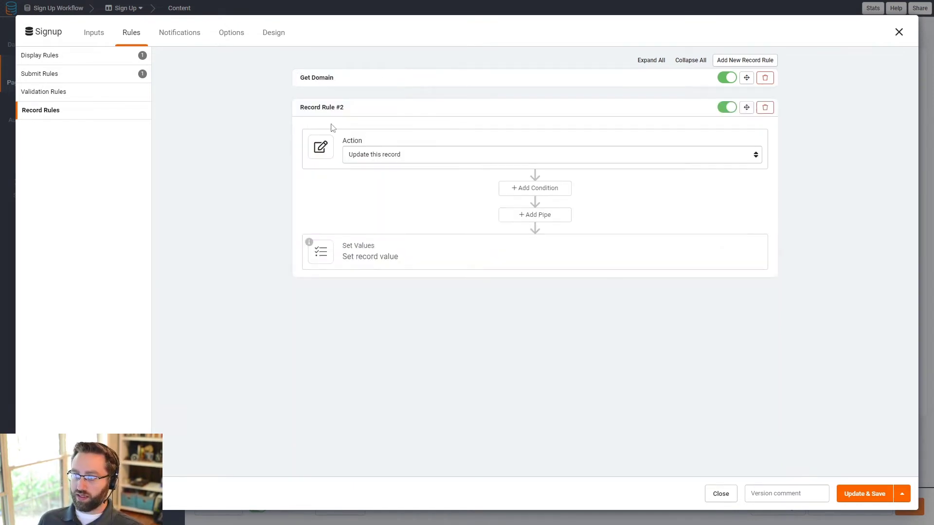
Step: Rename the second record rule to 'Insert Connected Company'
{"action": "left_click", "coordinate": [348, 108]}
{"action": "left_click_drag", "start_coordinate": [349, 108], "coordinate": [305, 117]}
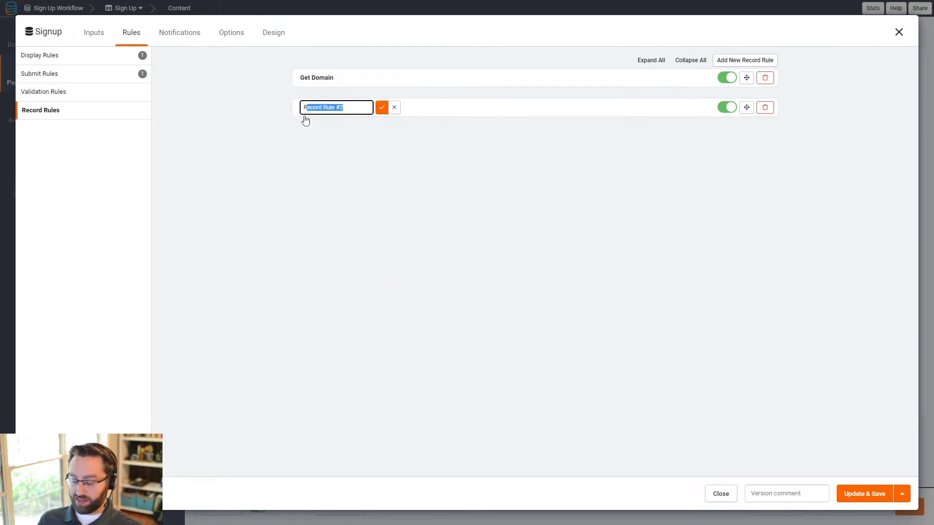
{"action": "type", "text": "Insert Co"}
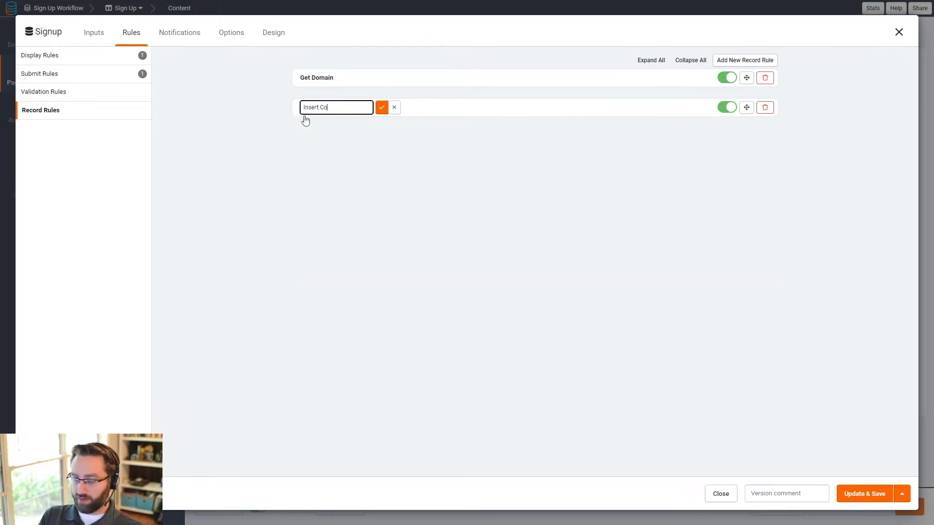
{"action": "type", "text": "nnected Compan"}
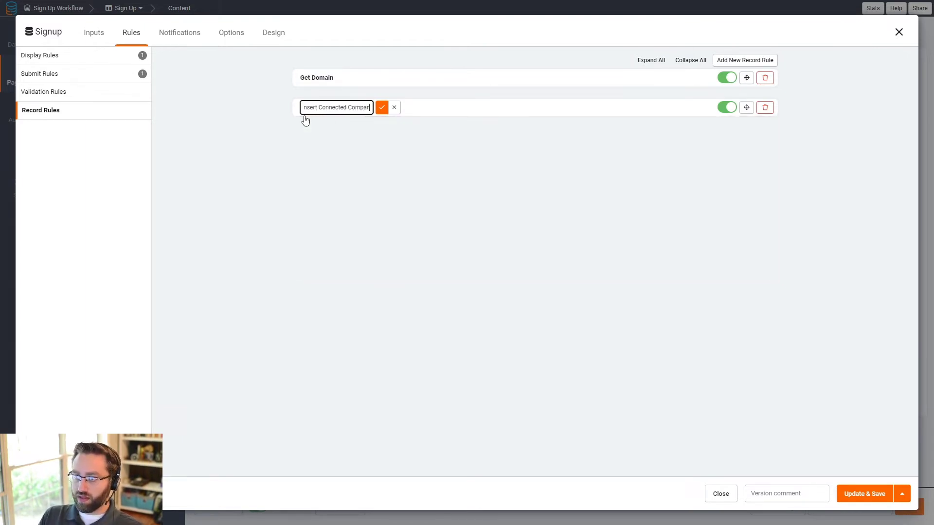
{"action": "type", "text": "y"}
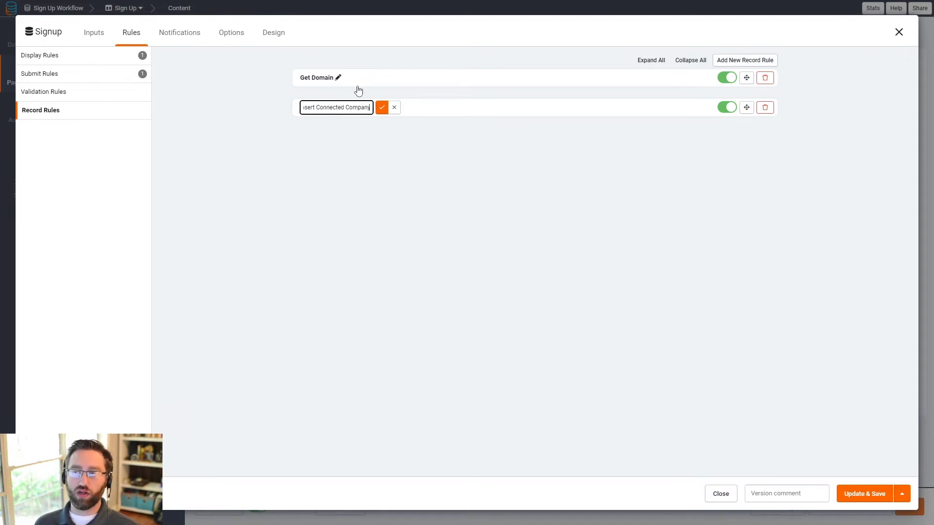
{"action": "left_click", "coordinate": [381, 111]}
{"action": "left_click", "coordinate": [407, 114]}
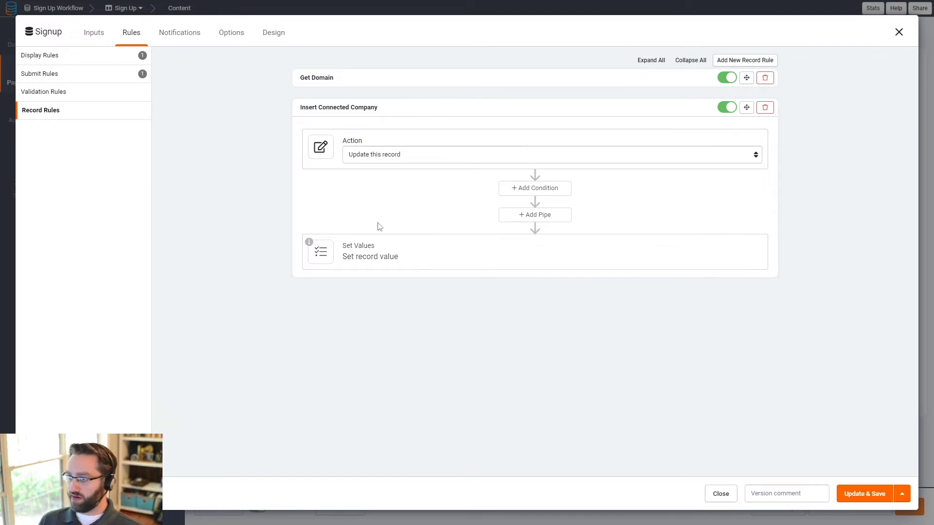
Step: Set the rule's action to insert a connected record into Companies (Created By)
{"action": "left_click", "coordinate": [378, 156]}
{"action": "left_click", "coordinate": [378, 190]}
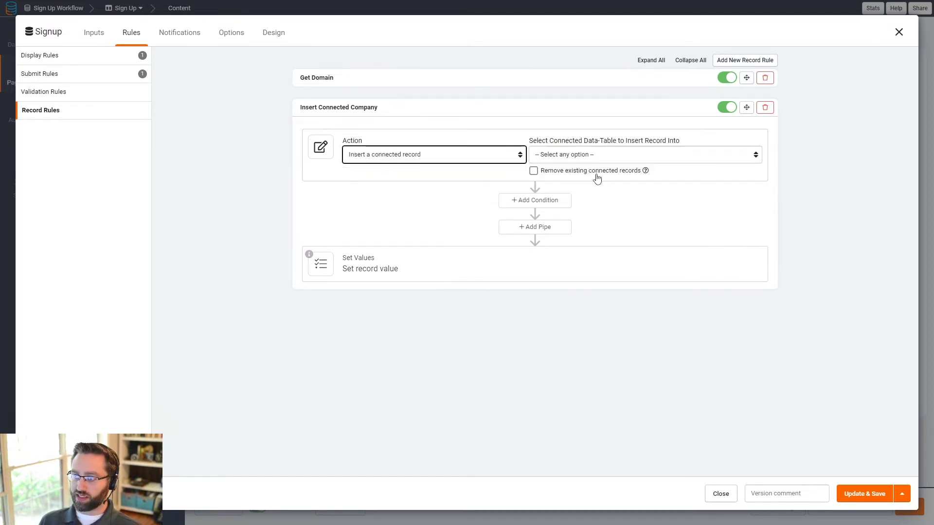
{"action": "left_click", "coordinate": [590, 156]}
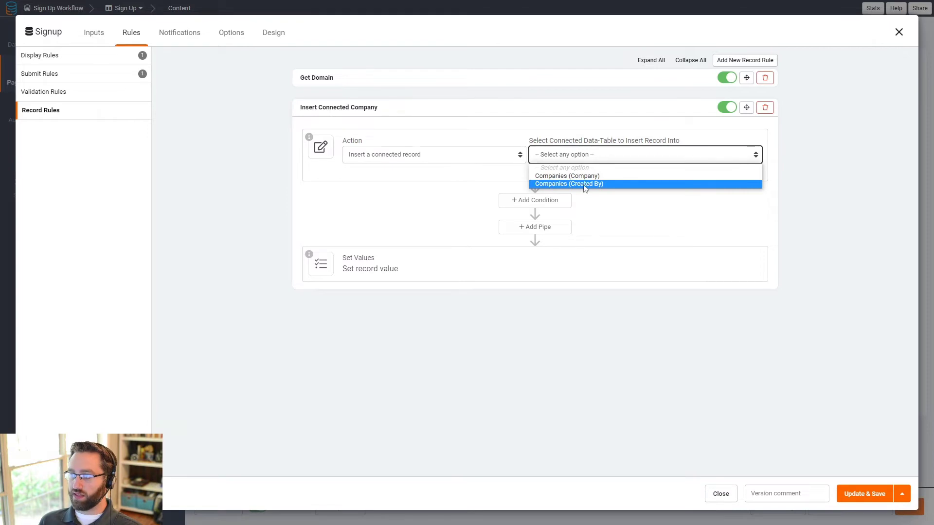
{"action": "left_click", "coordinate": [537, 185]}
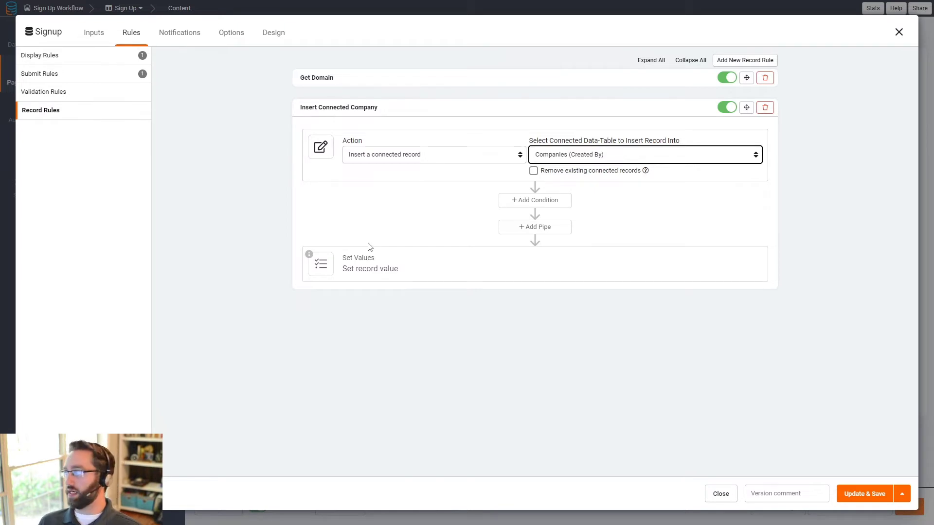
Step: Add a condition 'Select the following is' the first-time company admin answer, plus a pipe step
{"action": "left_click", "coordinate": [533, 209]}
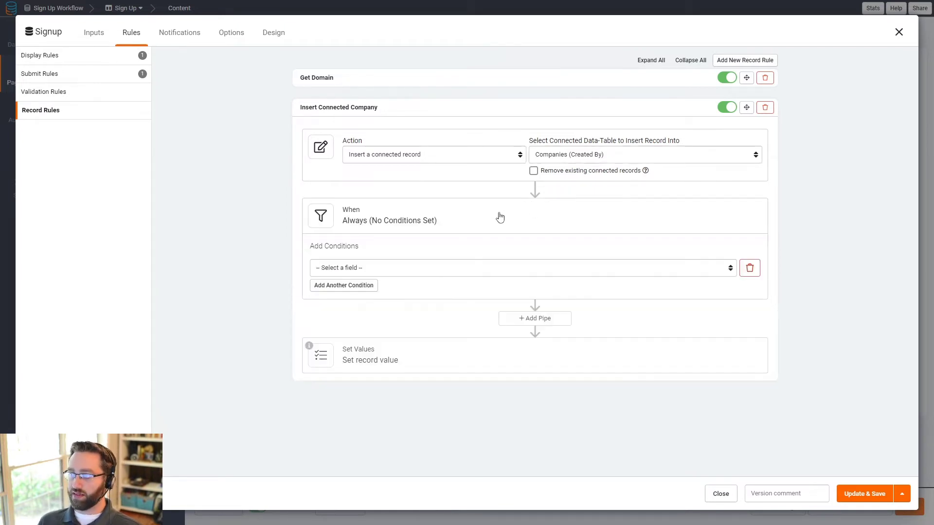
{"action": "left_click", "coordinate": [356, 268]}
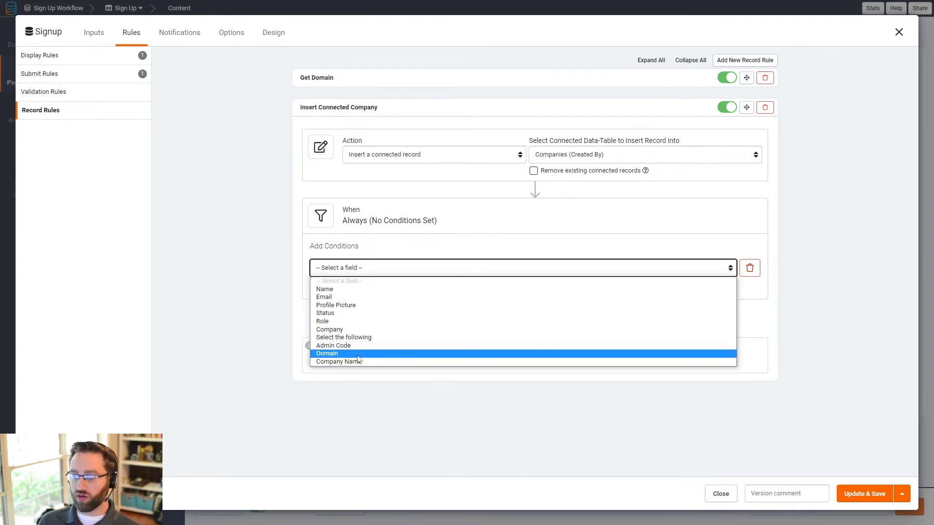
{"action": "left_click", "coordinate": [350, 337]}
{"action": "left_click", "coordinate": [545, 268]}
{"action": "left_click", "coordinate": [565, 294]}
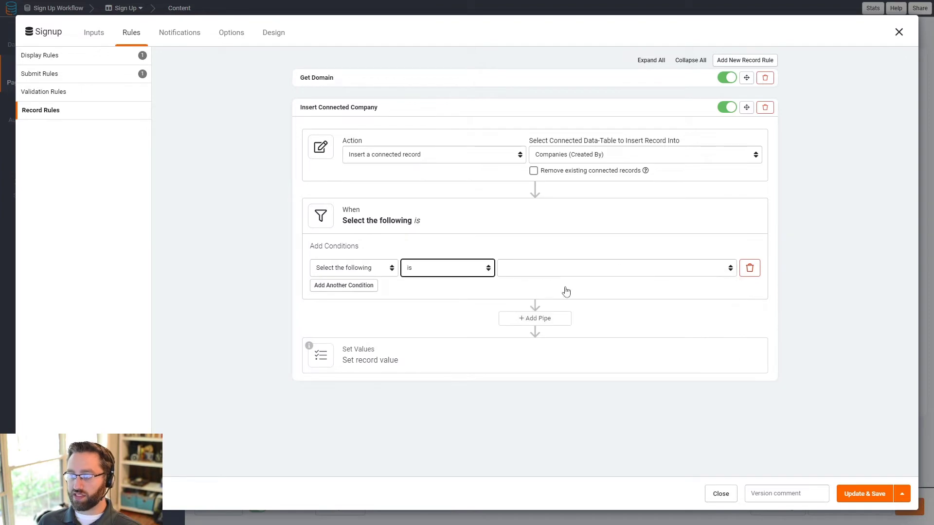
{"action": "left_click", "coordinate": [625, 268]}
{"action": "left_click", "coordinate": [544, 290]}
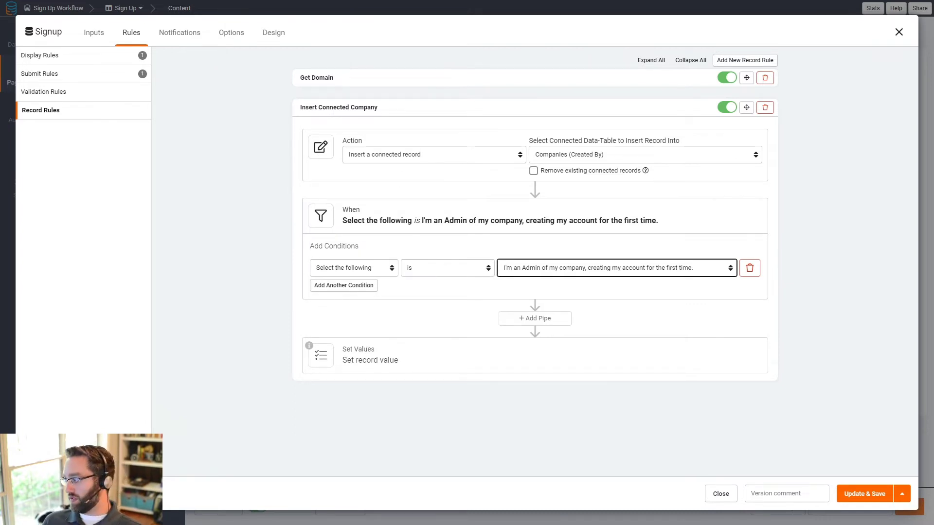
{"action": "left_click", "coordinate": [502, 323]}
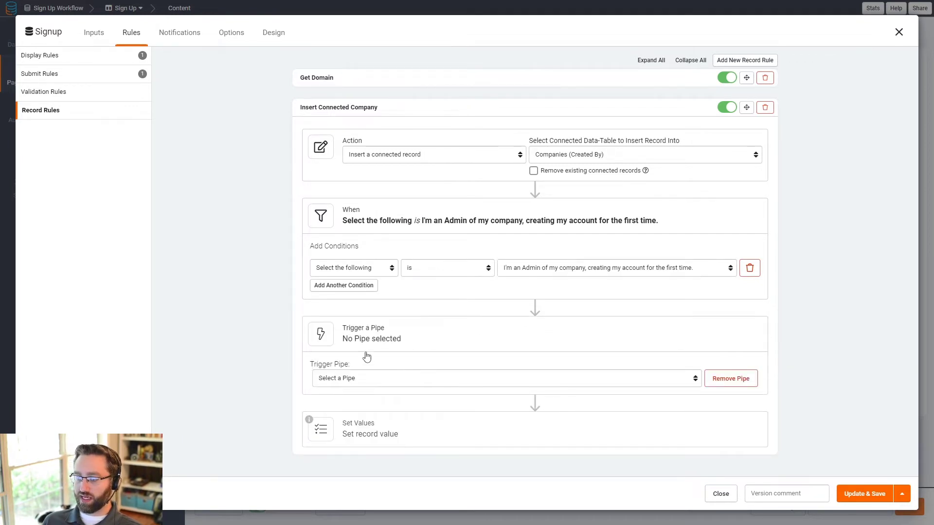
Step: Choose the text utilities pipe with the Regex Mask method
{"action": "left_click", "coordinate": [348, 384]}
{"action": "left_click", "coordinate": [349, 408]}
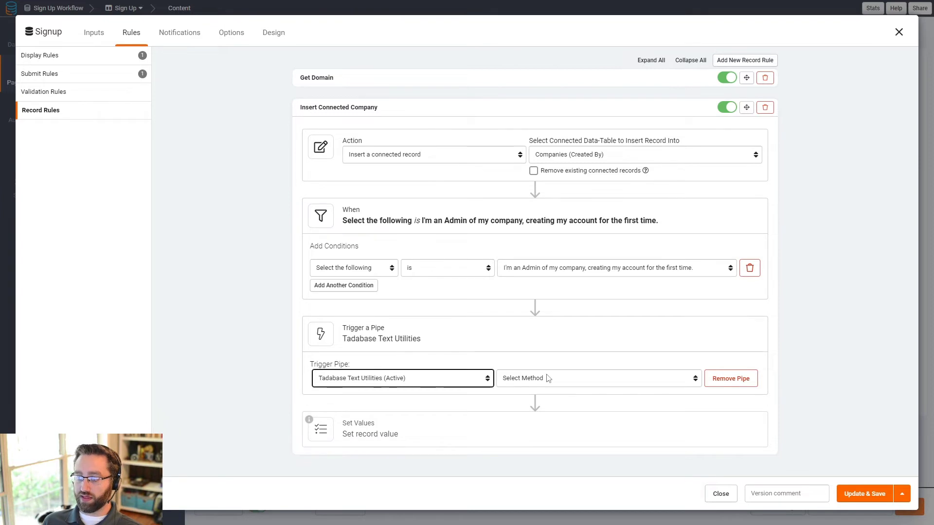
{"action": "left_click", "coordinate": [547, 378]}
{"action": "scroll", "coordinate": [553, 325], "scroll_direction": "down", "scroll_amount": 1}
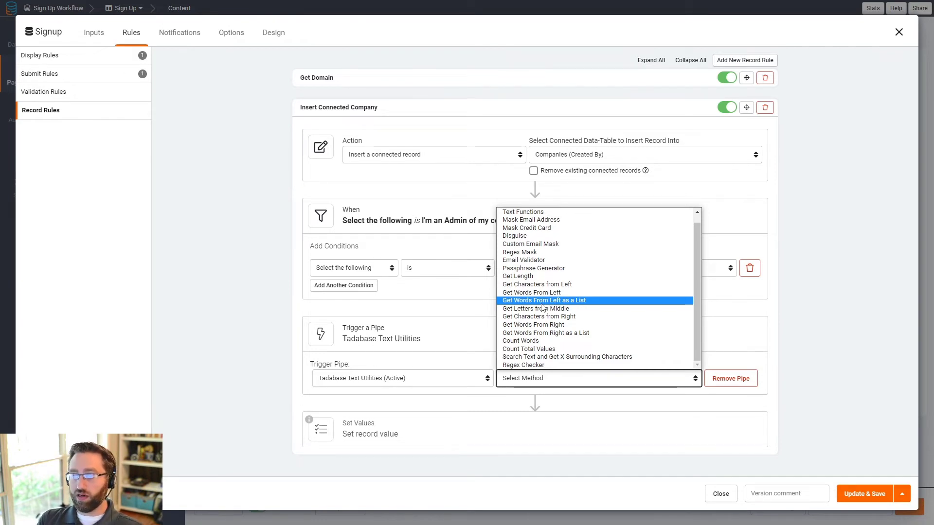
{"action": "left_click", "coordinate": [540, 252]}
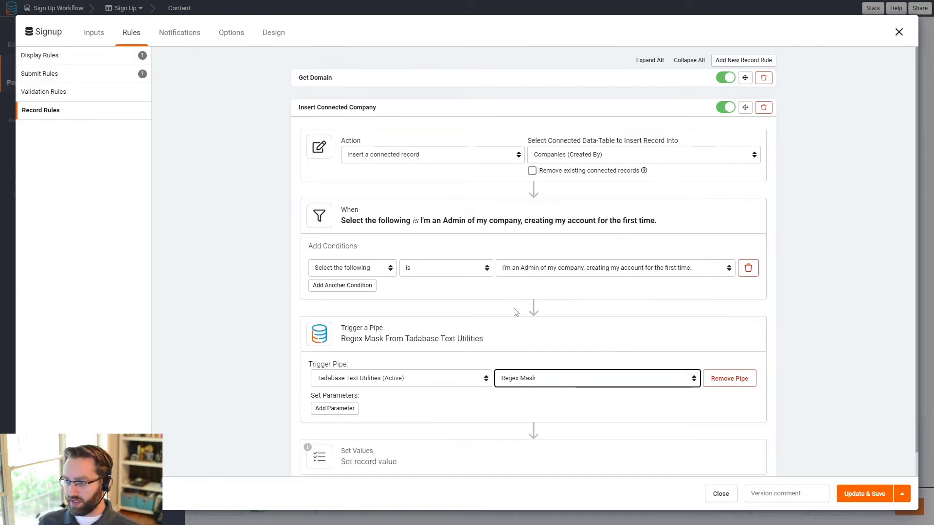
Step: Add a Text parameter fed from the Email record value
{"action": "left_click", "coordinate": [351, 409]}
{"action": "left_click", "coordinate": [361, 411]}
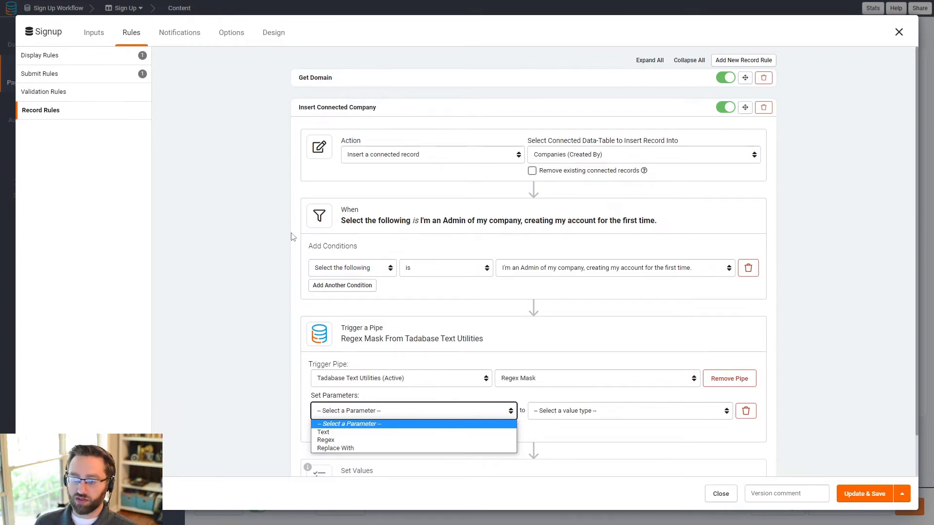
{"action": "left_click", "coordinate": [351, 440]}
{"action": "left_click", "coordinate": [434, 418]}
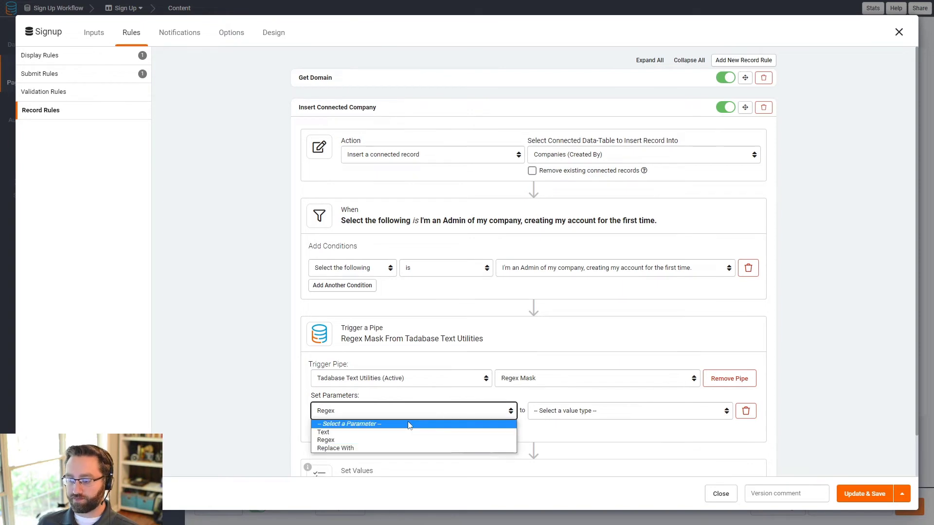
{"action": "left_click", "coordinate": [441, 433]}
{"action": "left_click", "coordinate": [559, 412]}
{"action": "left_click", "coordinate": [560, 440]}
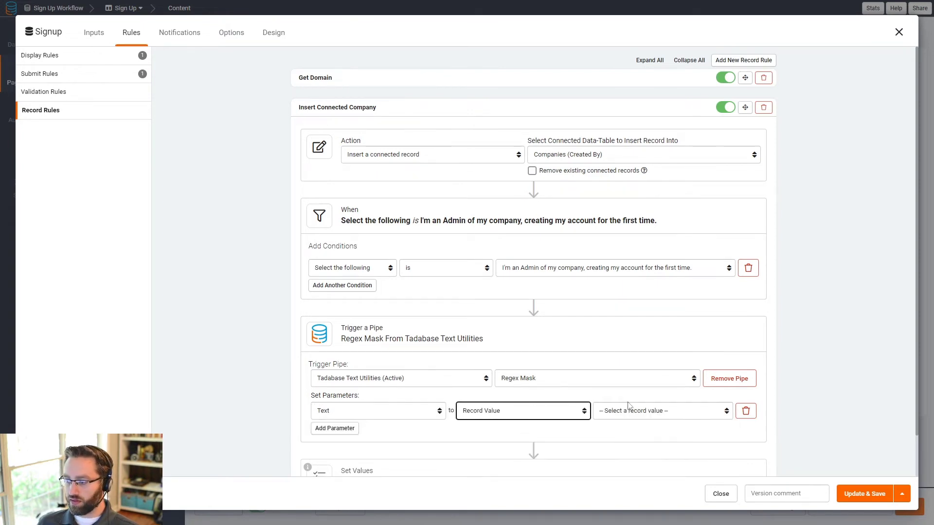
{"action": "left_click", "coordinate": [633, 411]}
{"action": "left_click", "coordinate": [613, 324]}
{"action": "scroll", "coordinate": [423, 388], "scroll_direction": "down", "scroll_amount": 1}
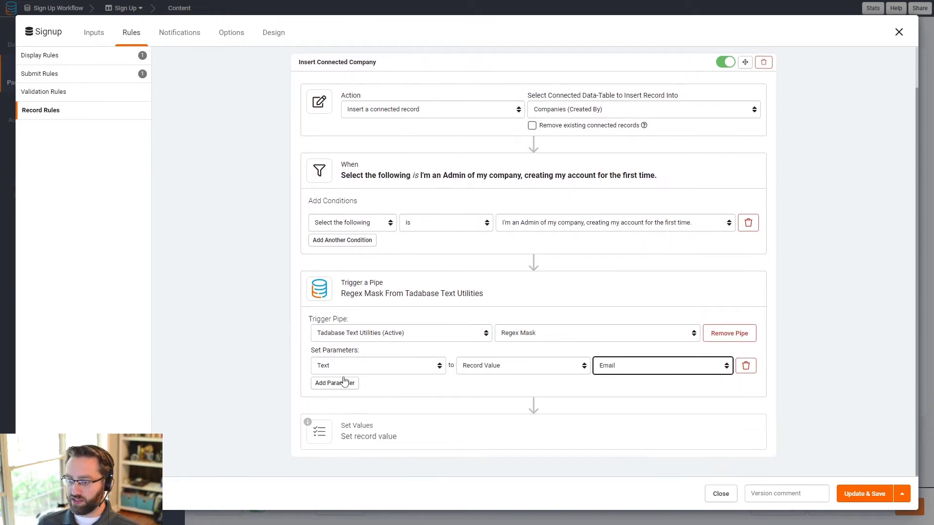
Step: Add a custom Regex parameter using the /(.+)@/ pattern copied from Get Domain
{"action": "left_click", "coordinate": [335, 383]}
{"action": "left_click", "coordinate": [345, 386]}
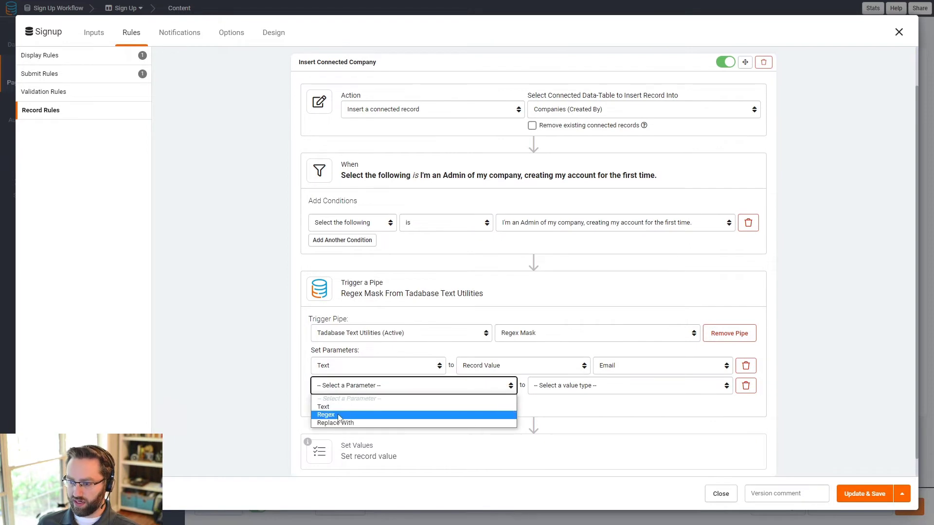
{"action": "left_click", "coordinate": [339, 415]}
{"action": "left_click", "coordinate": [572, 387]}
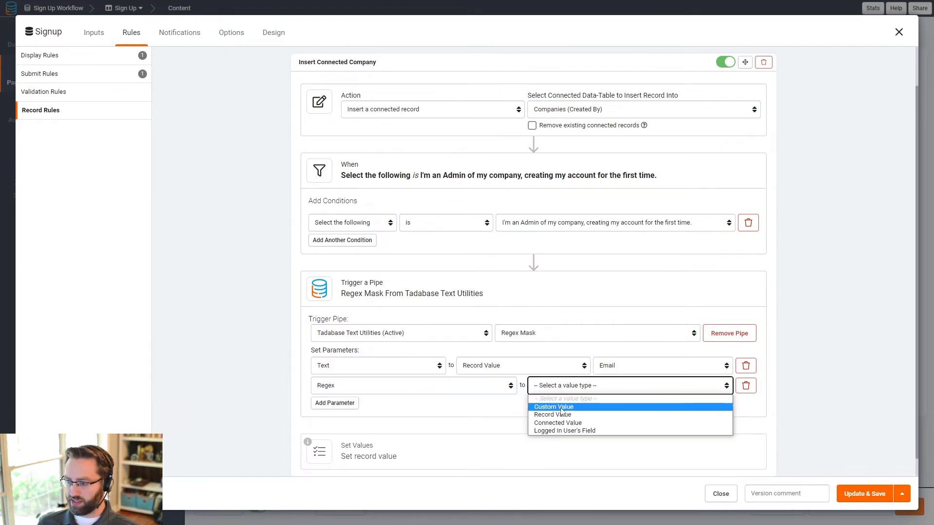
{"action": "left_click", "coordinate": [553, 407]}
{"action": "scroll", "coordinate": [545, 180], "scroll_direction": "up", "scroll_amount": 1}
{"action": "left_click", "coordinate": [488, 84]}
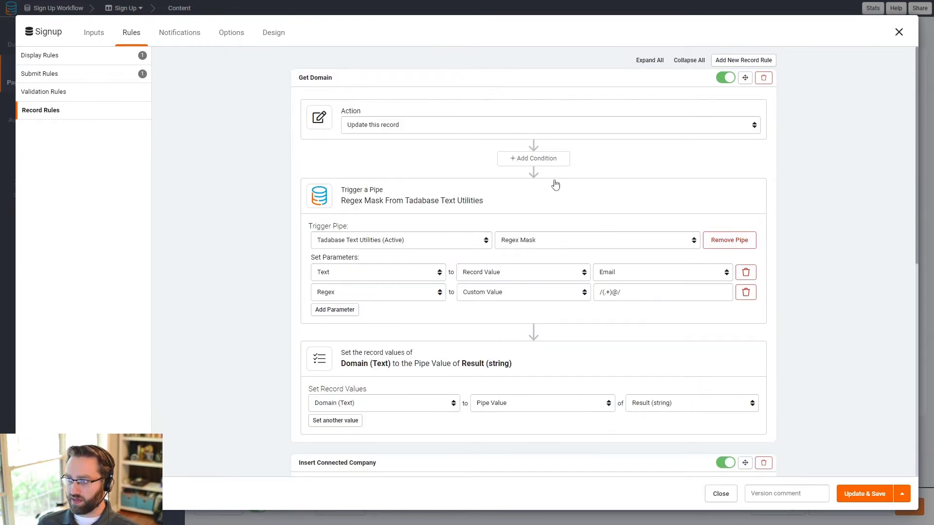
{"action": "left_click", "coordinate": [628, 292]}
{"action": "key", "text": "ctrl+a"}
{"action": "key", "text": "ctrl+c"}
{"action": "scroll", "coordinate": [643, 341], "scroll_direction": "down", "scroll_amount": 7}
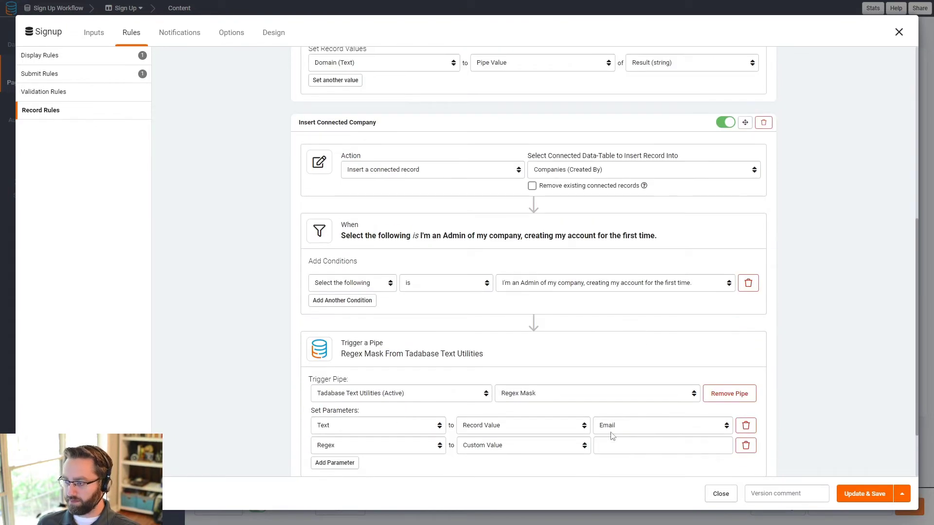
{"action": "left_click", "coordinate": [613, 444]}
{"action": "key", "text": "ctrl+v"}
{"action": "scroll", "coordinate": [535, 428], "scroll_direction": "down", "scroll_amount": 2}
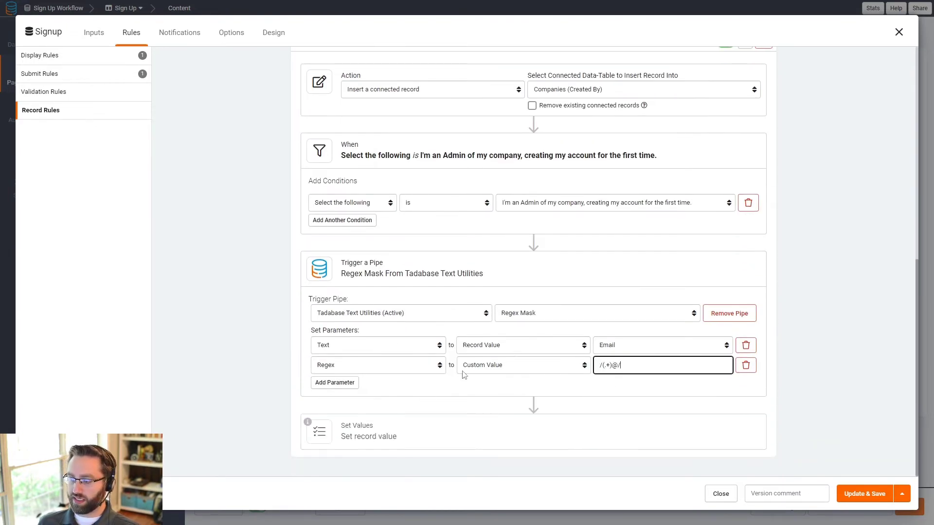
{"action": "scroll", "coordinate": [488, 281], "scroll_direction": "up", "scroll_amount": 2}
{"action": "scroll", "coordinate": [488, 281], "scroll_direction": "down", "scroll_amount": 2}
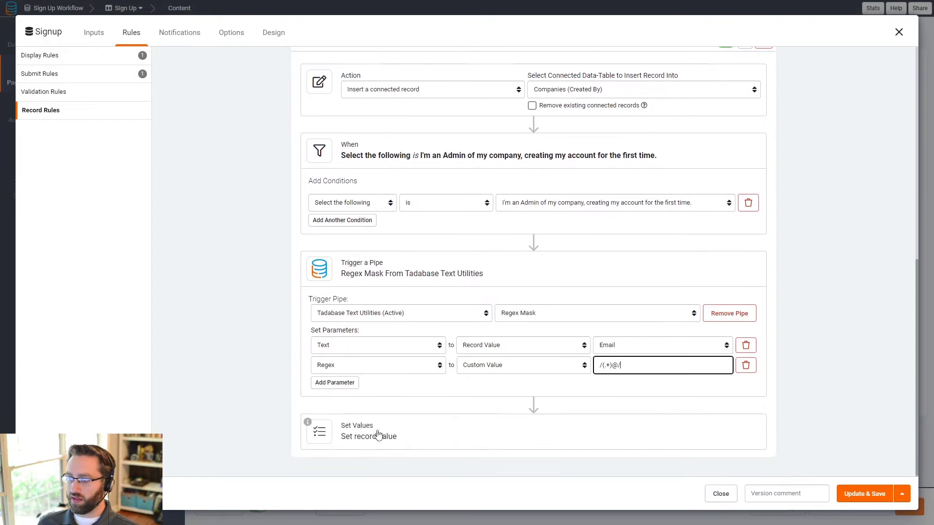
{"action": "left_click", "coordinate": [378, 436]}
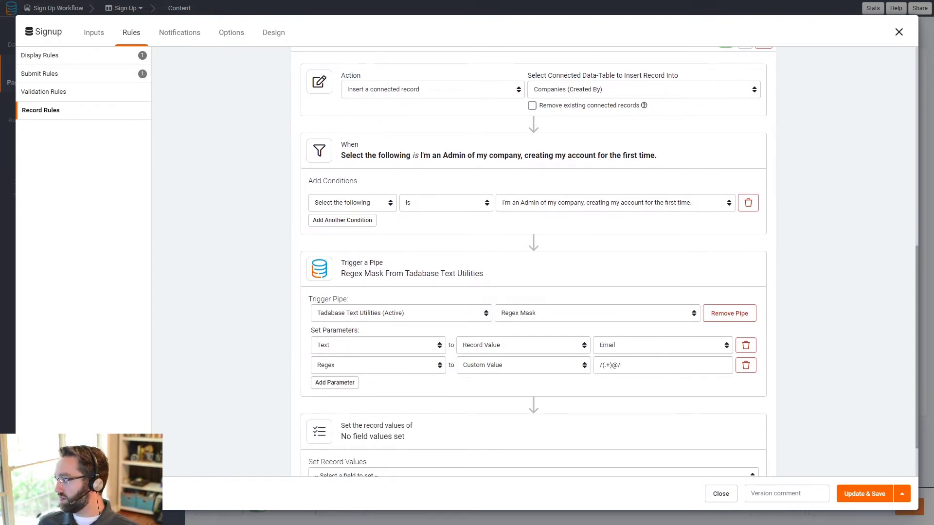
Step: Set the new company's Created By field to be filled from a form value
{"action": "scroll", "coordinate": [428, 384], "scroll_direction": "down", "scroll_amount": 1}
{"action": "left_click", "coordinate": [337, 427]}
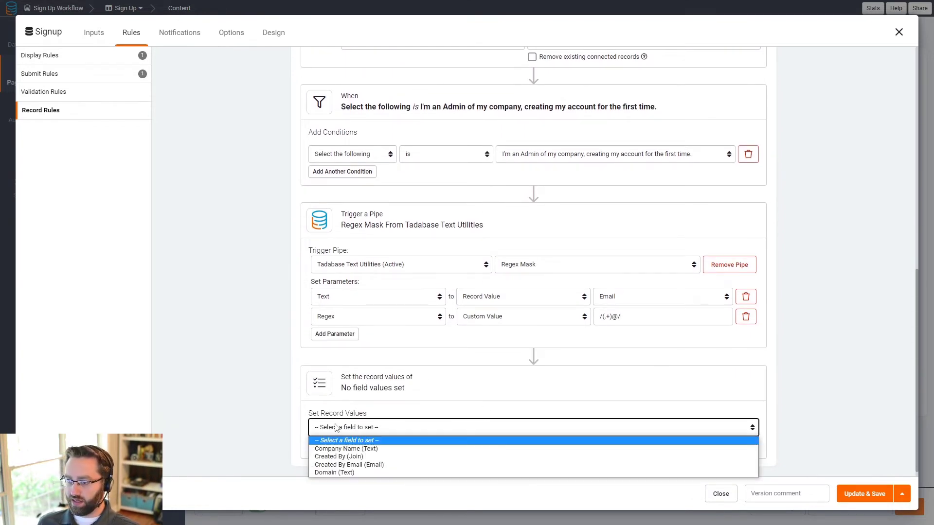
{"action": "left_click", "coordinate": [343, 458]}
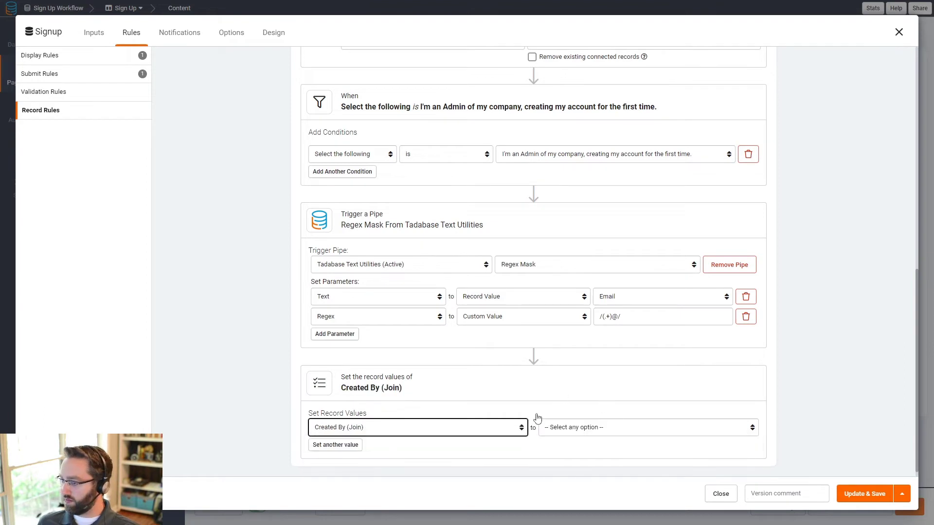
{"action": "left_click", "coordinate": [553, 433]}
{"action": "left_click", "coordinate": [562, 365]}
{"action": "left_click", "coordinate": [664, 429]}
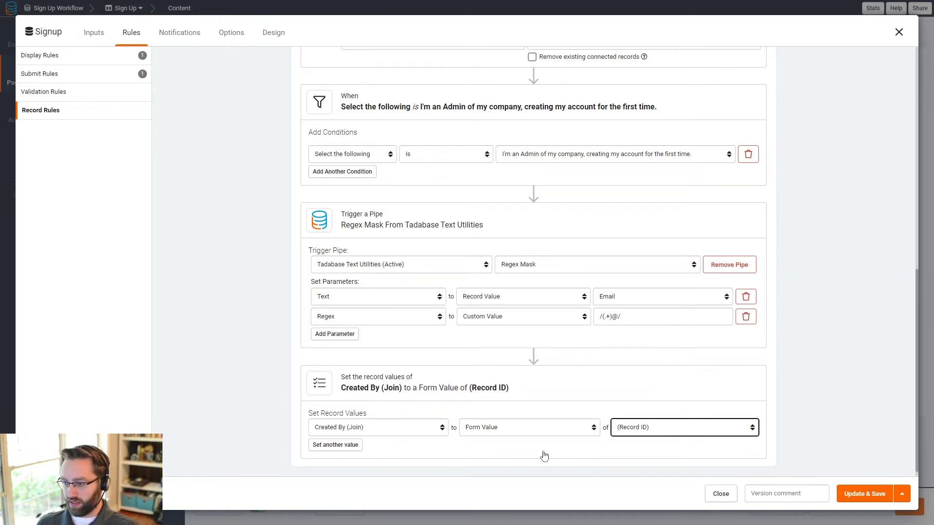
{"action": "left_click", "coordinate": [539, 429]}
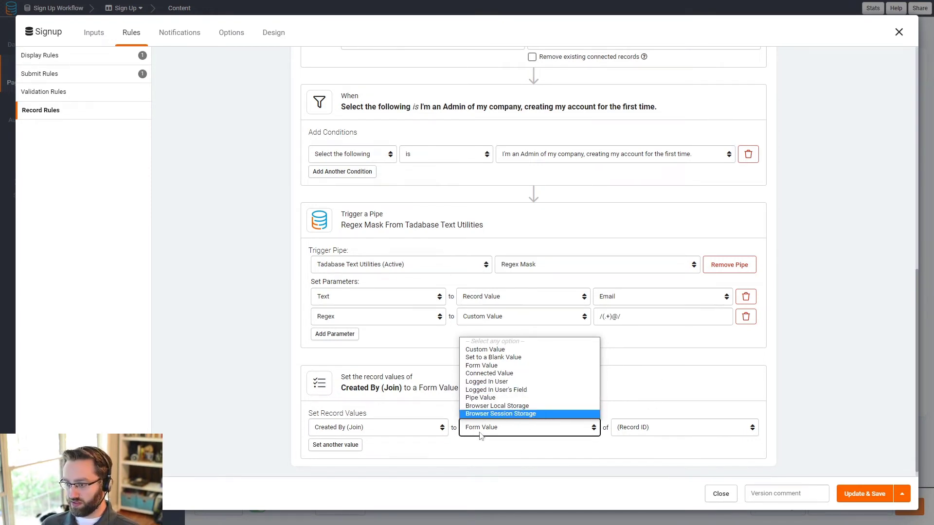
Step: Add a Domain field value taken from the pipe's Result (string) output
{"action": "left_click", "coordinate": [355, 446]}
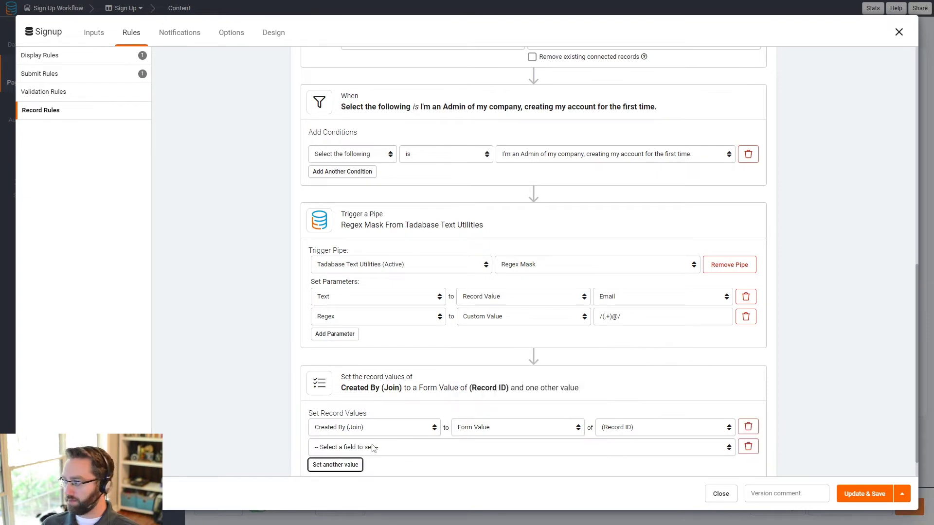
{"action": "left_click", "coordinate": [374, 448]}
{"action": "left_click", "coordinate": [341, 493]}
{"action": "left_click", "coordinate": [486, 448]}
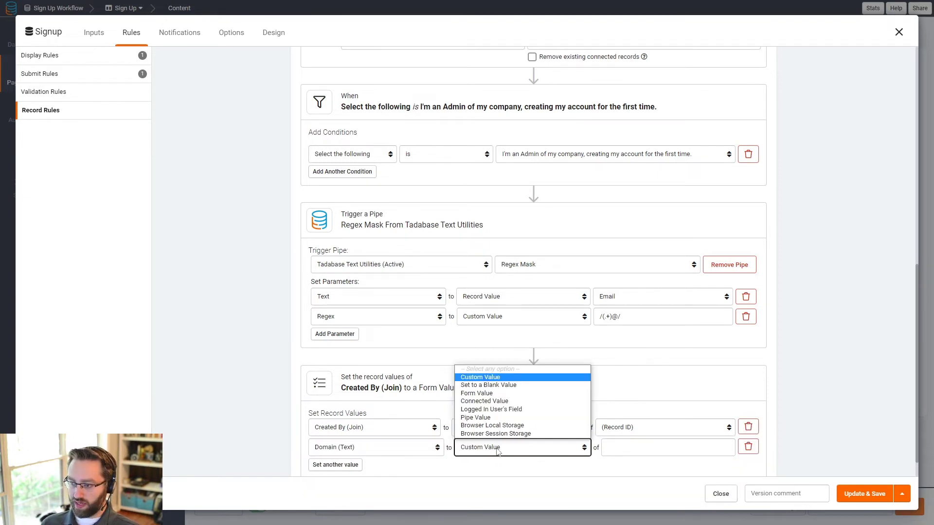
{"action": "left_click", "coordinate": [482, 419]}
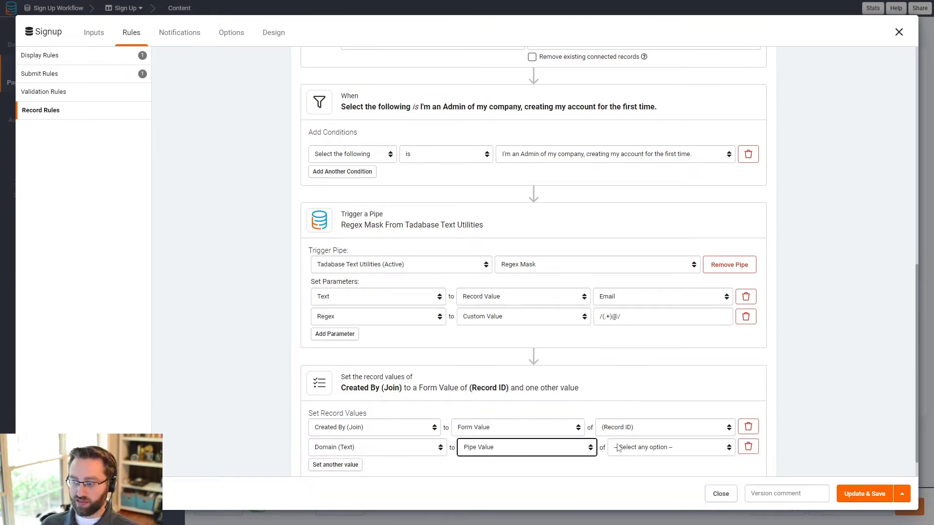
{"action": "left_click", "coordinate": [620, 448]}
{"action": "left_click", "coordinate": [634, 470]}
Step: Rename the pipe rule to 'Get Domain - User Record'
{"action": "scroll", "coordinate": [469, 129], "scroll_direction": "up", "scroll_amount": 2}
{"action": "scroll", "coordinate": [469, 128], "scroll_direction": "up", "scroll_amount": 8}
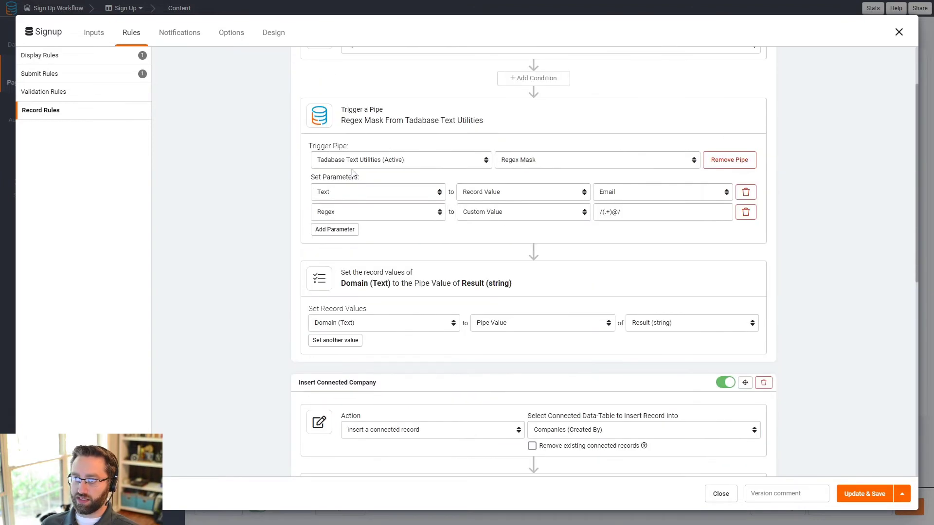
{"action": "left_click", "coordinate": [340, 78]}
{"action": "left_click", "coordinate": [342, 79]}
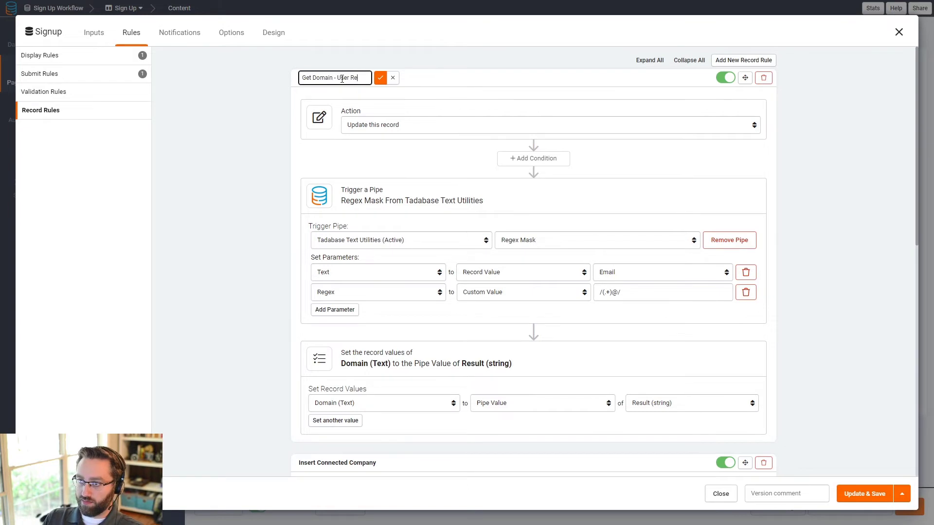
{"action": "left_click", "coordinate": [381, 78]}
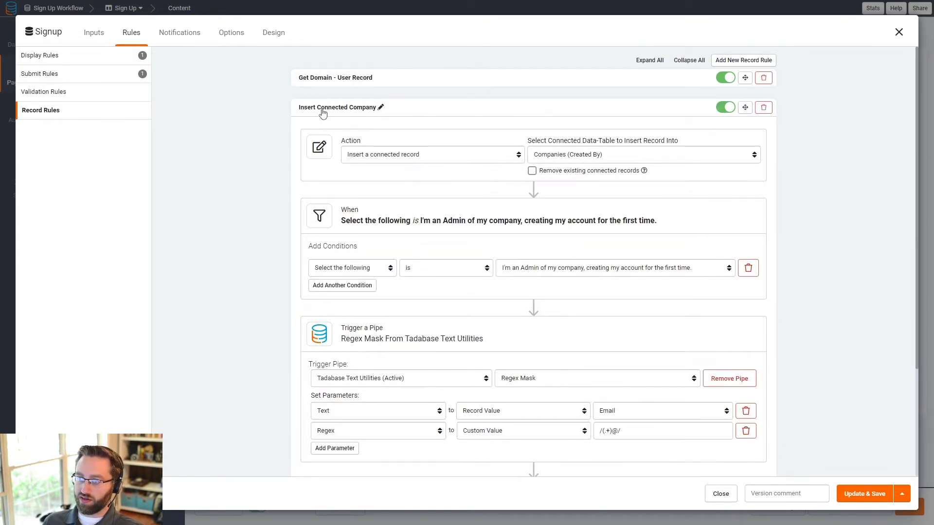
Step: Add a third pipe parameter, then remove it as unneeded
{"action": "scroll", "coordinate": [555, 384], "scroll_direction": "down", "scroll_amount": 3}
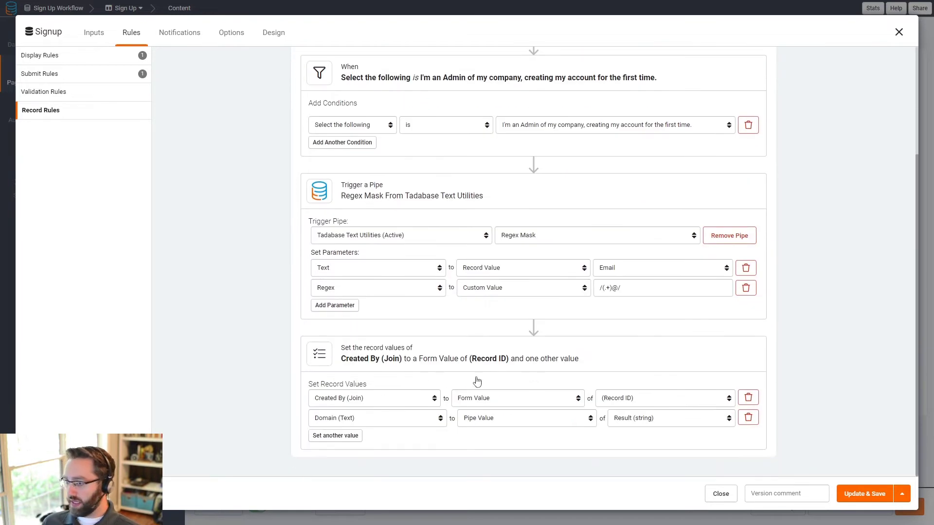
{"action": "left_click", "coordinate": [327, 306]}
{"action": "left_click", "coordinate": [344, 309]}
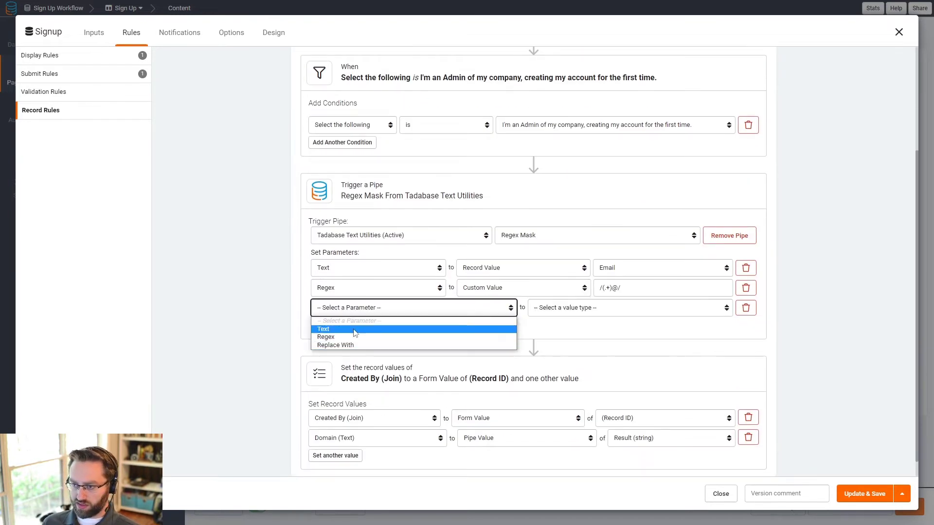
{"action": "left_click", "coordinate": [747, 308]}
Step: Map Company Name to the form's Company Name input, then go to Display Rules
{"action": "left_click", "coordinate": [340, 436]}
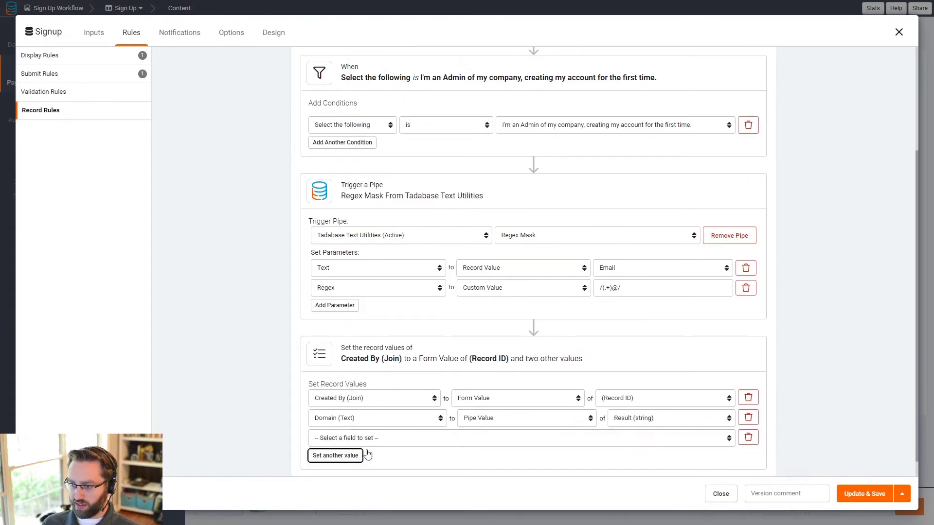
{"action": "left_click", "coordinate": [352, 417]}
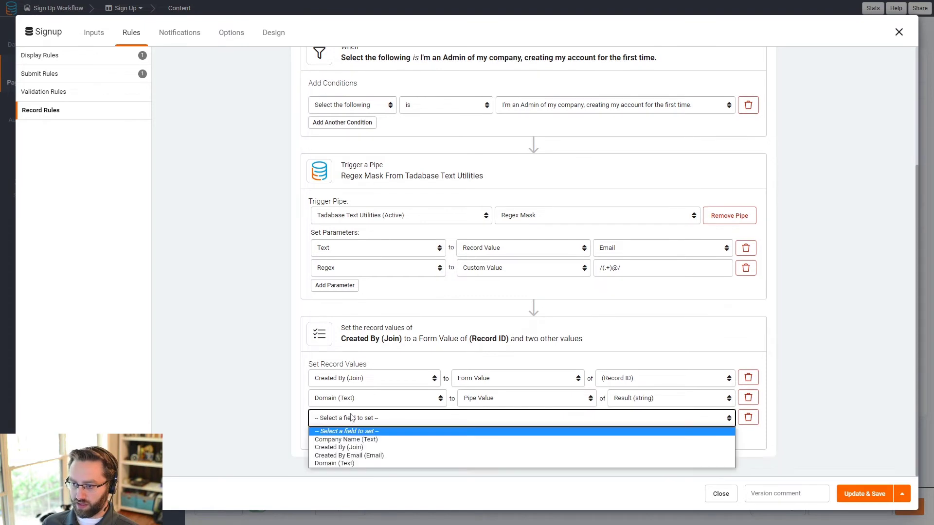
{"action": "left_click", "coordinate": [351, 440]}
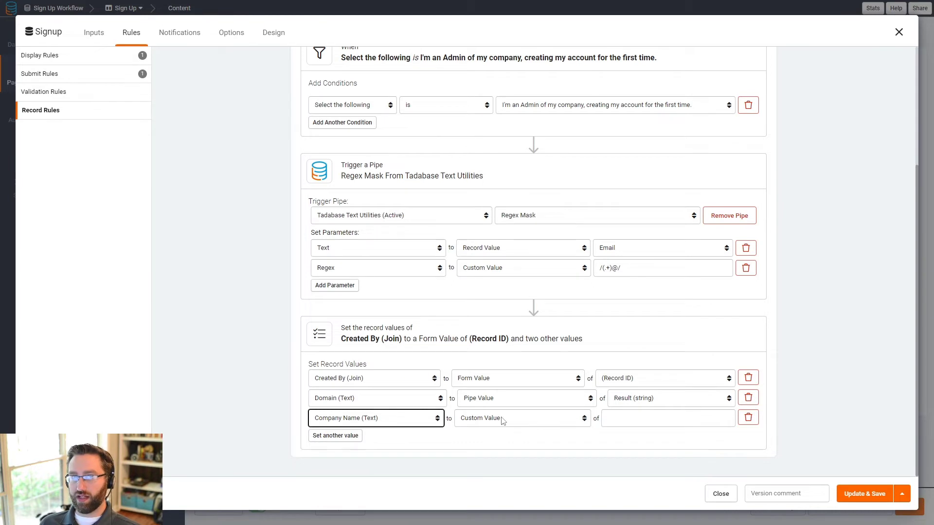
{"action": "left_click", "coordinate": [490, 422]}
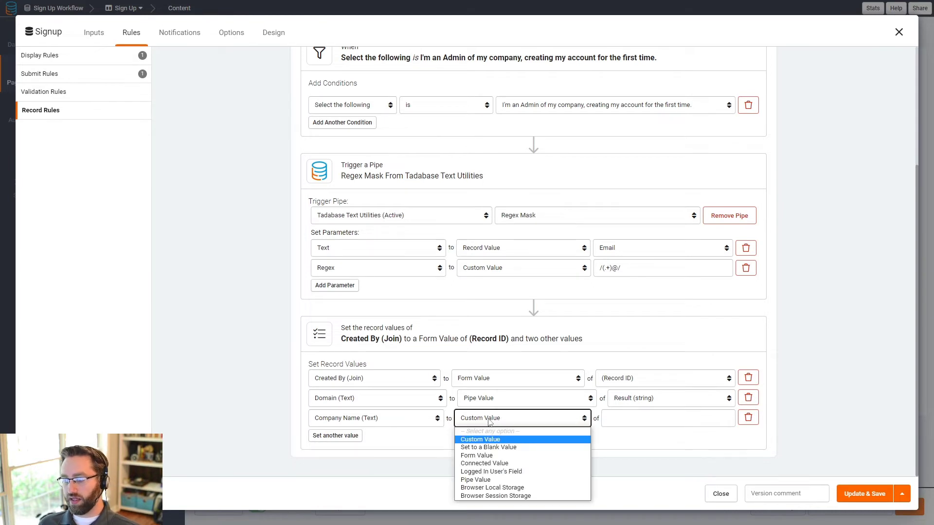
{"action": "left_click", "coordinate": [477, 456]}
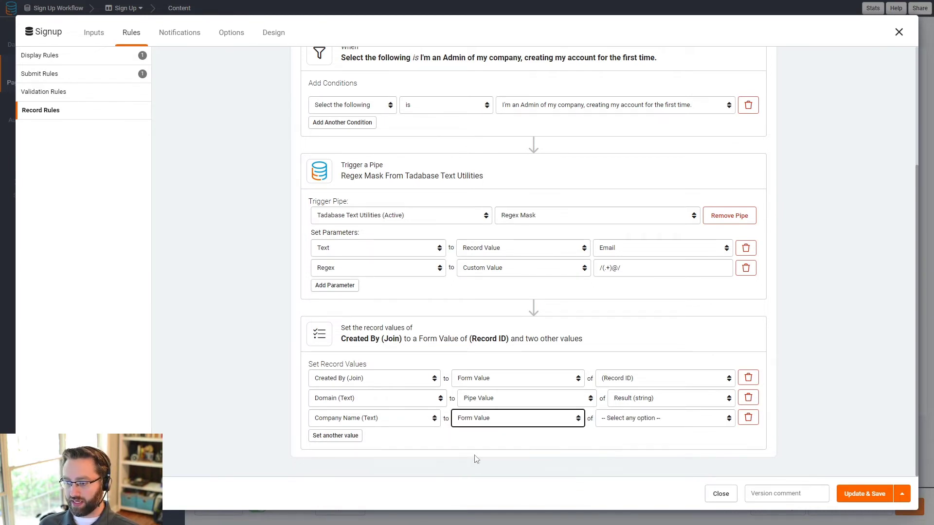
{"action": "left_click", "coordinate": [632, 419]}
{"action": "left_click", "coordinate": [631, 404]}
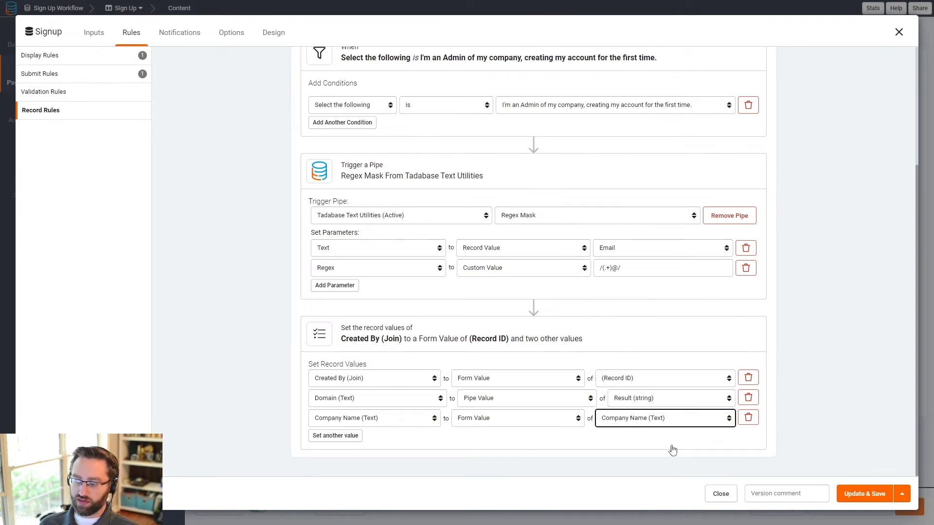
{"action": "left_click", "coordinate": [57, 61]}
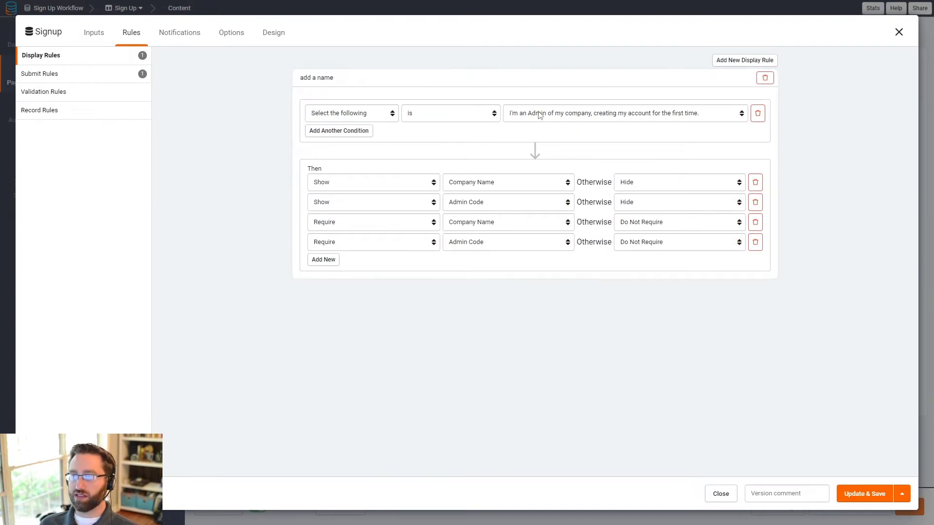
Step: Return to Record Rules, review Insert Connected Company, and leave it collapsed
{"action": "left_click", "coordinate": [49, 111]}
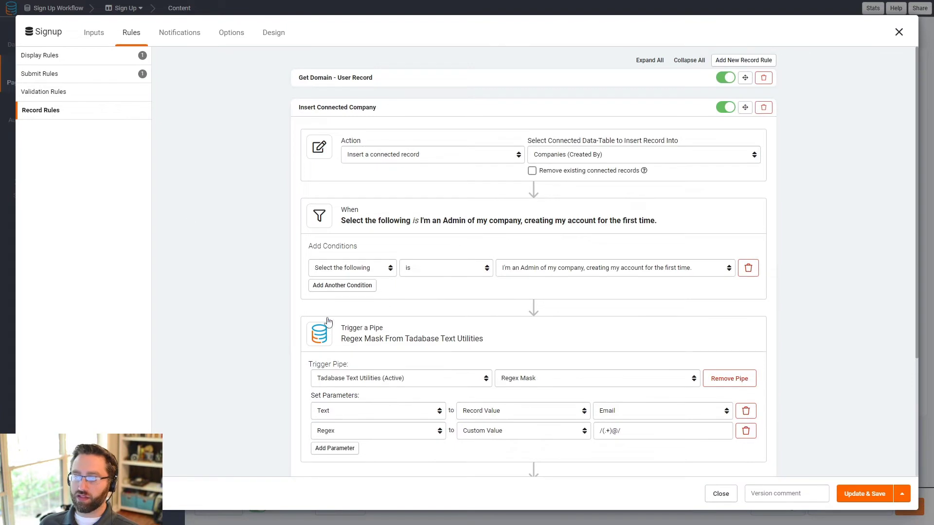
{"action": "scroll", "coordinate": [329, 324], "scroll_direction": "down", "scroll_amount": 4}
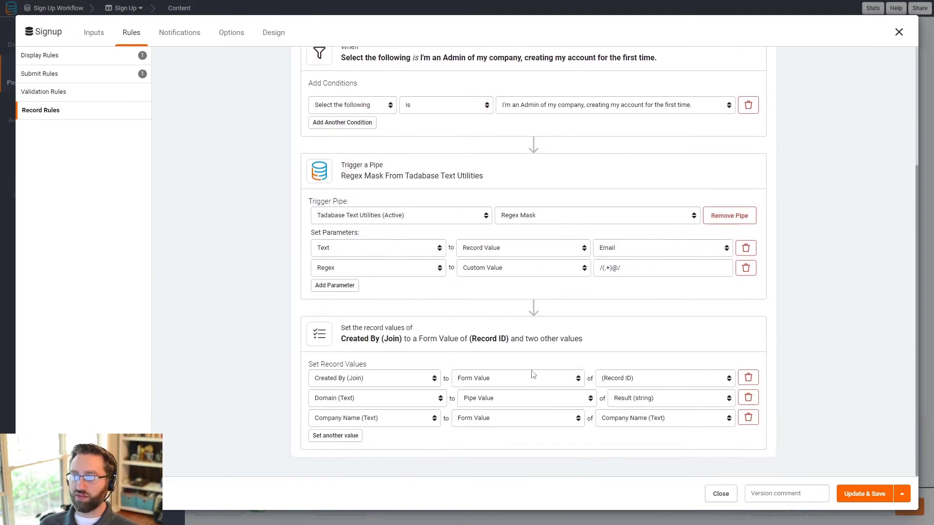
{"action": "scroll", "coordinate": [533, 374], "scroll_direction": "up", "scroll_amount": 2}
{"action": "scroll", "coordinate": [460, 322], "scroll_direction": "up", "scroll_amount": 3}
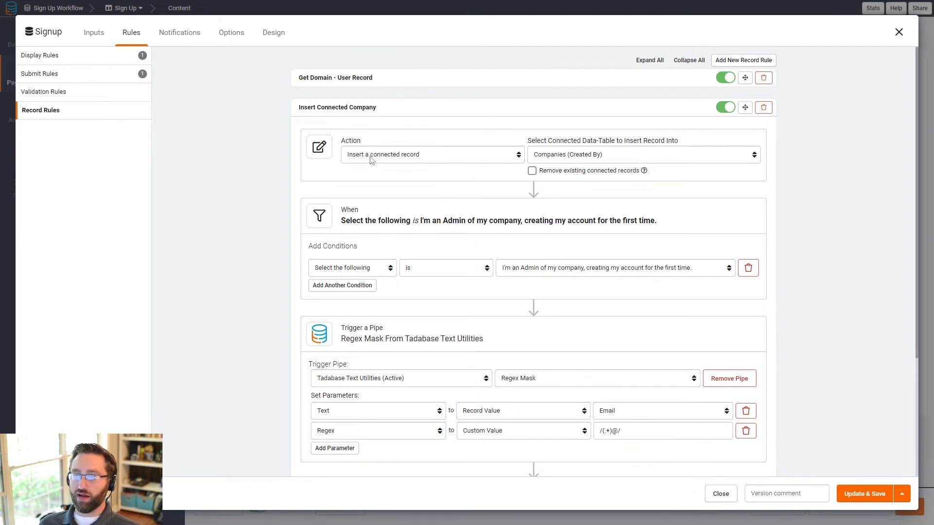
{"action": "scroll", "coordinate": [374, 163], "scroll_direction": "down", "scroll_amount": 3}
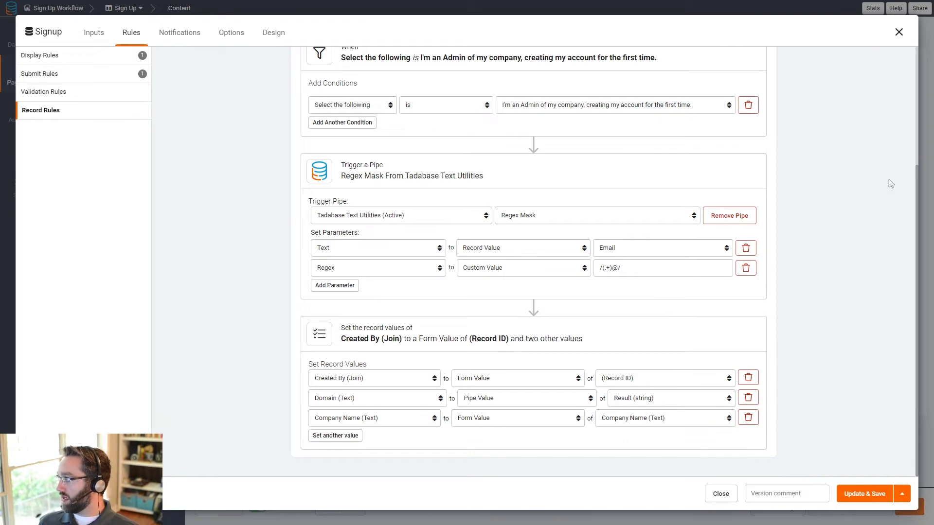
{"action": "scroll", "coordinate": [413, 159], "scroll_direction": "up", "scroll_amount": 4}
{"action": "left_click", "coordinate": [406, 111]}
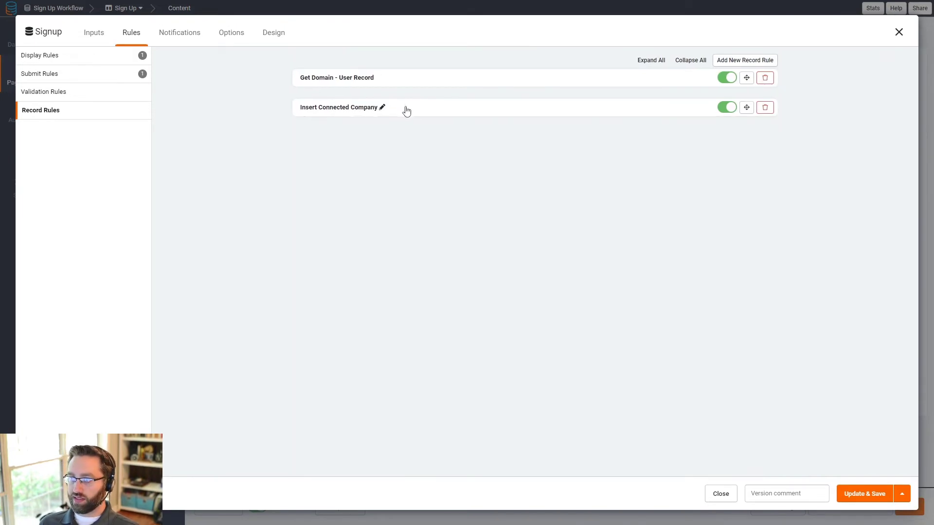
{"action": "left_click", "coordinate": [424, 112]}
{"action": "scroll", "coordinate": [413, 305], "scroll_direction": "down", "scroll_amount": 3}
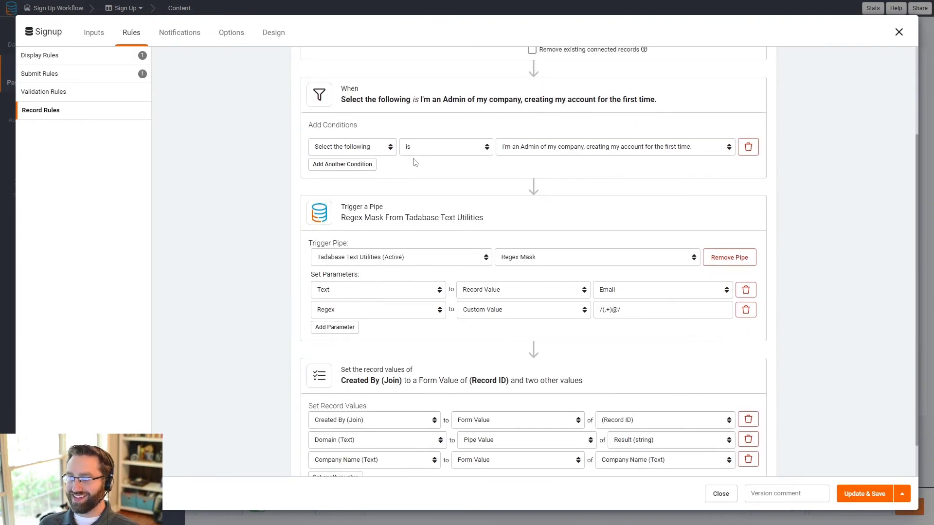
{"action": "scroll", "coordinate": [414, 162], "scroll_direction": "up", "scroll_amount": 3}
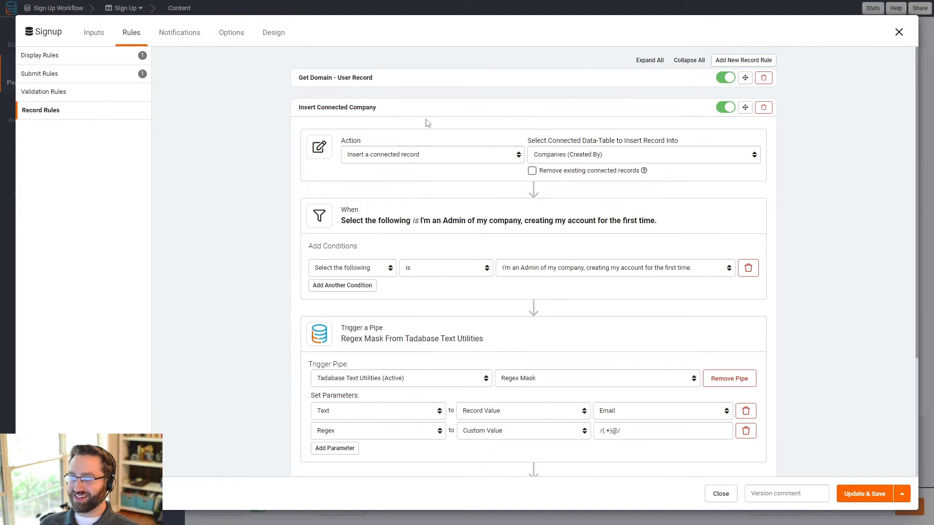
{"action": "left_click", "coordinate": [456, 113]}
Step: Add a new record rule titled 'Update Admin Role'
{"action": "left_click", "coordinate": [730, 61]}
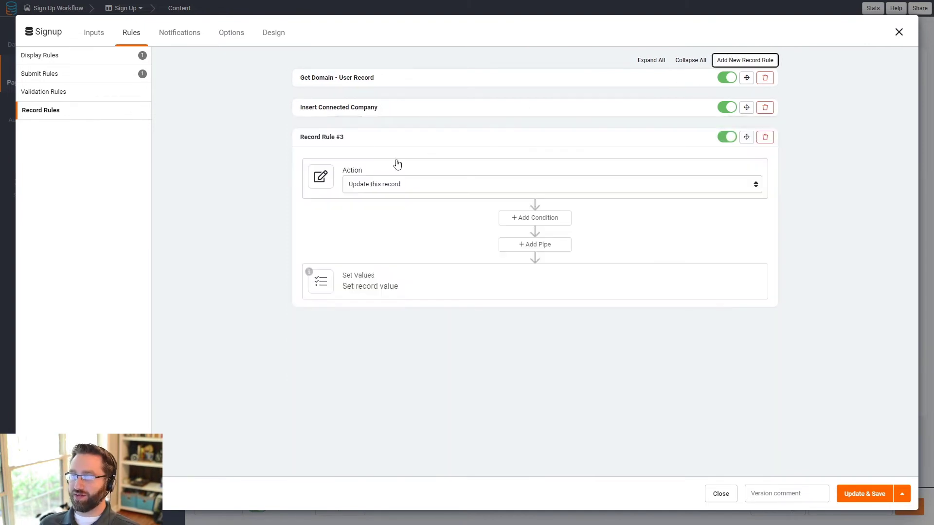
{"action": "left_click", "coordinate": [349, 137]}
{"action": "triple_click", "coordinate": [348, 140]}
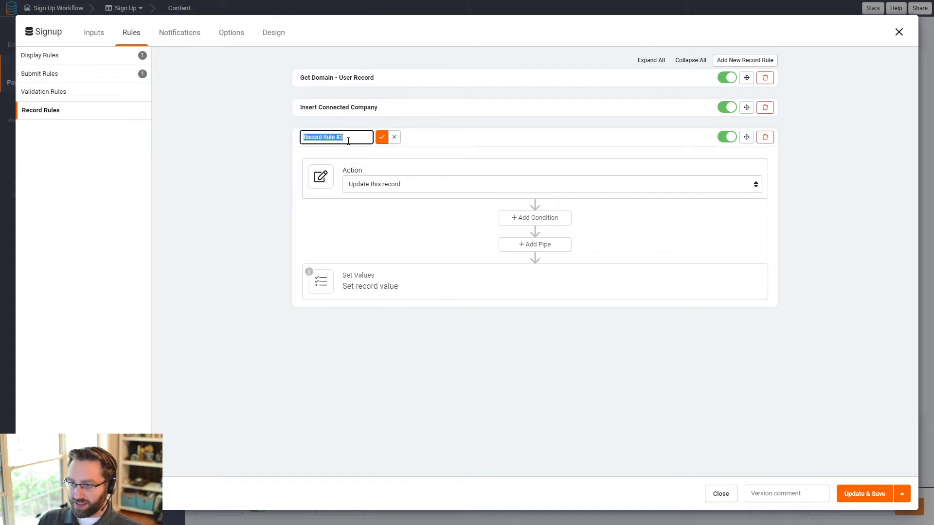
{"action": "type", "text": "Update a"}
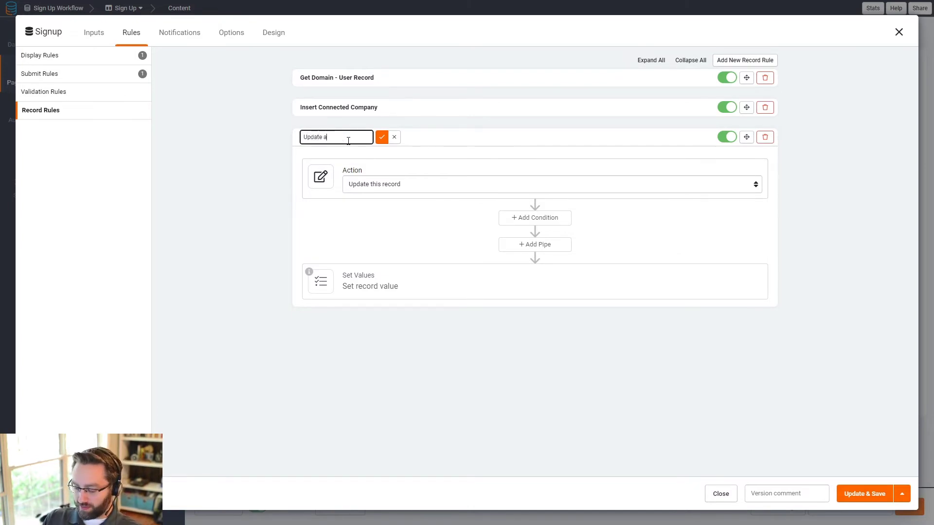
{"action": "type", "text": "Dmin"}
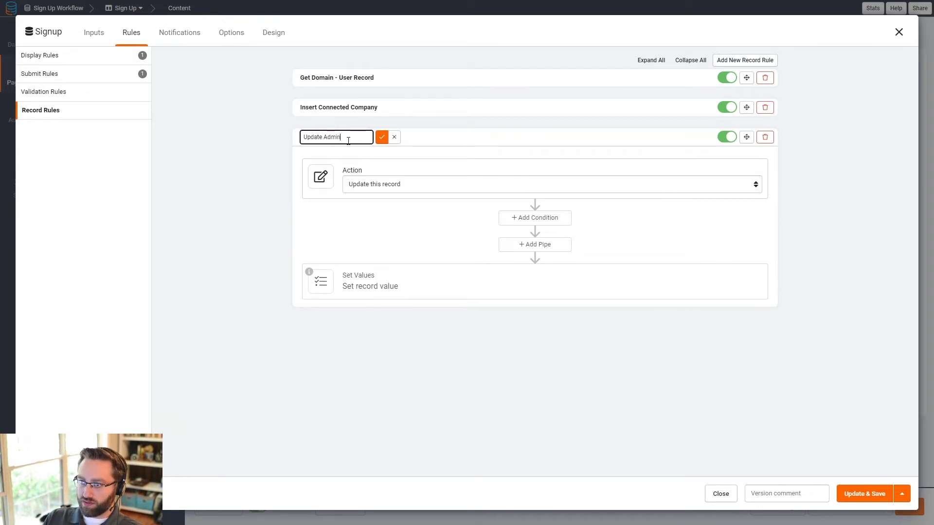
{"action": "left_click", "coordinate": [381, 140]}
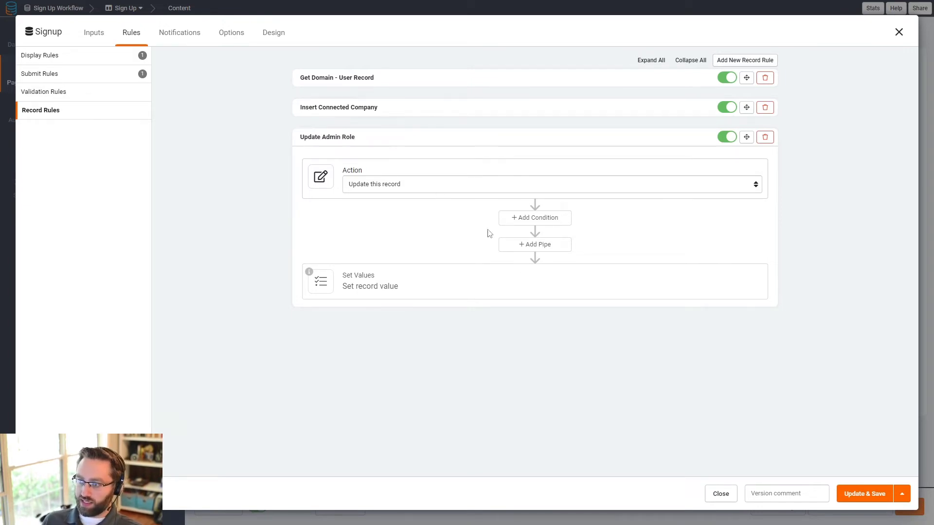
Step: Add the condition: Select the following is the admin signup option
{"action": "left_click", "coordinate": [523, 224]}
{"action": "left_click", "coordinate": [368, 284]}
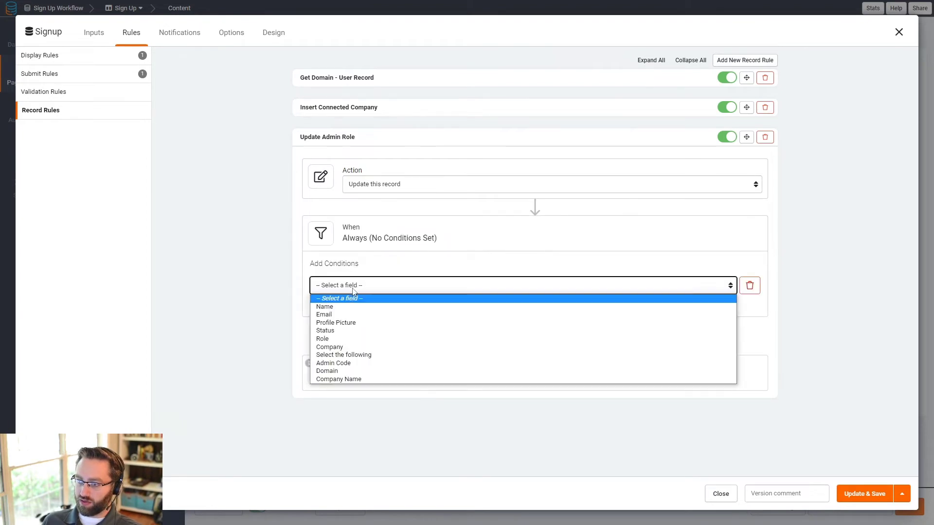
{"action": "left_click", "coordinate": [343, 355]}
{"action": "left_click", "coordinate": [615, 291]}
{"action": "left_click", "coordinate": [573, 314]}
{"action": "left_click", "coordinate": [634, 290]}
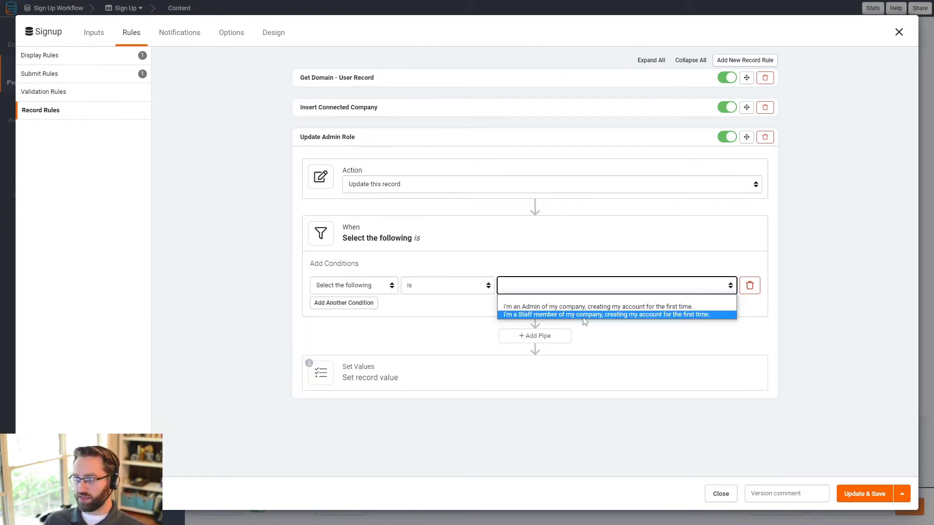
{"action": "left_click", "coordinate": [557, 314]}
Step: Set the user's Role to the custom value Admin
{"action": "left_click", "coordinate": [346, 418]}
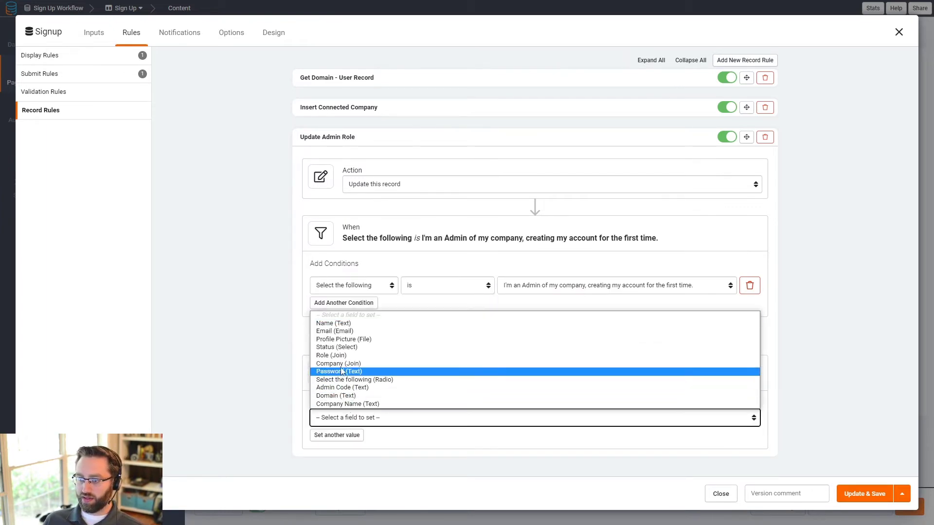
{"action": "left_click", "coordinate": [333, 355]}
{"action": "left_click", "coordinate": [566, 418]}
{"action": "left_click", "coordinate": [570, 439]}
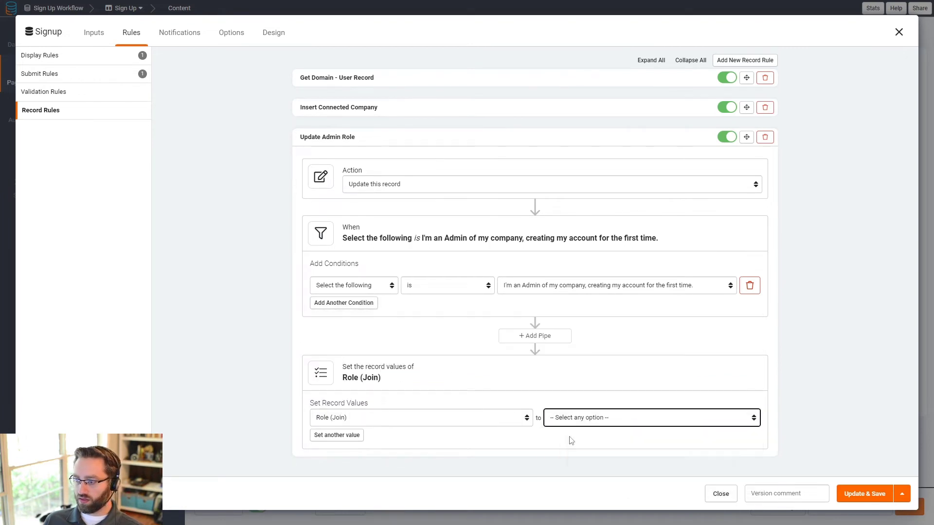
{"action": "left_click", "coordinate": [682, 418]}
{"action": "left_click", "coordinate": [672, 438]}
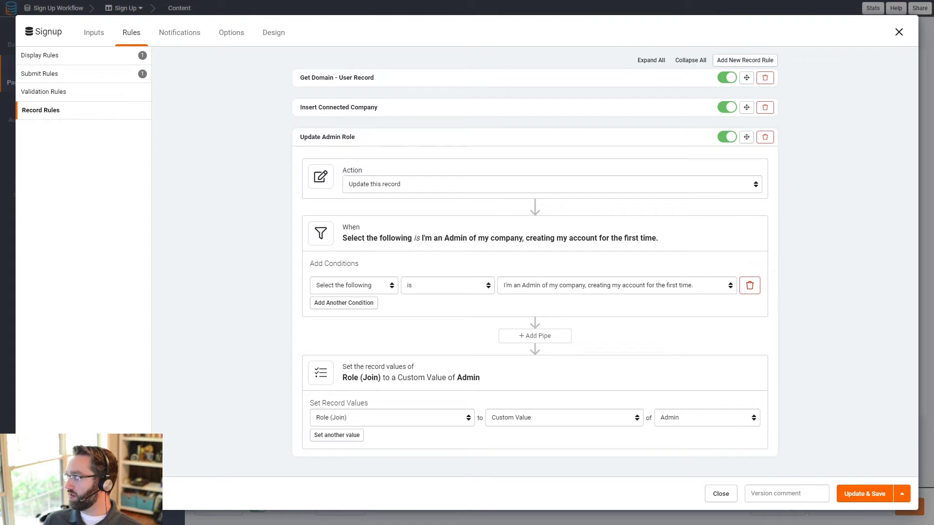
Step: Collapse Update Admin Role and add a new rule titled 'Update Staff Role'
{"action": "left_click", "coordinate": [382, 138]}
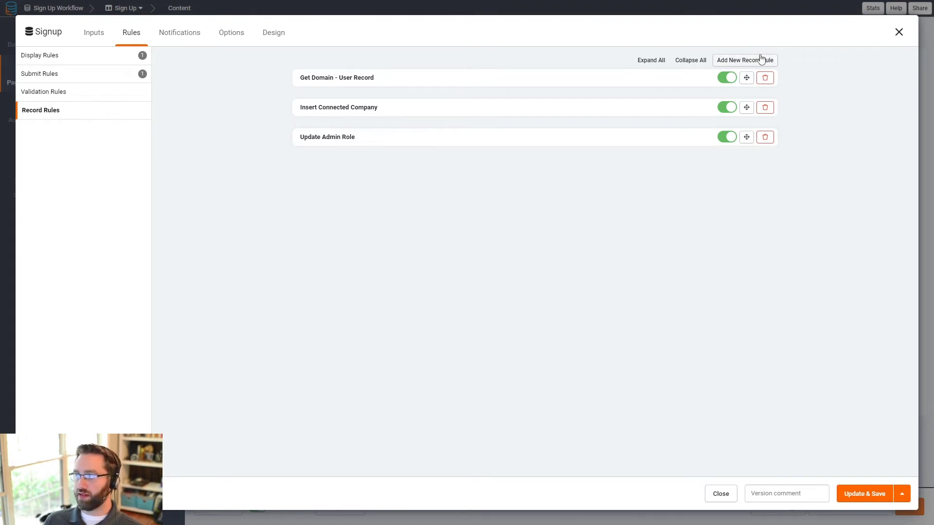
{"action": "left_click", "coordinate": [761, 60]}
{"action": "left_click", "coordinate": [345, 166]}
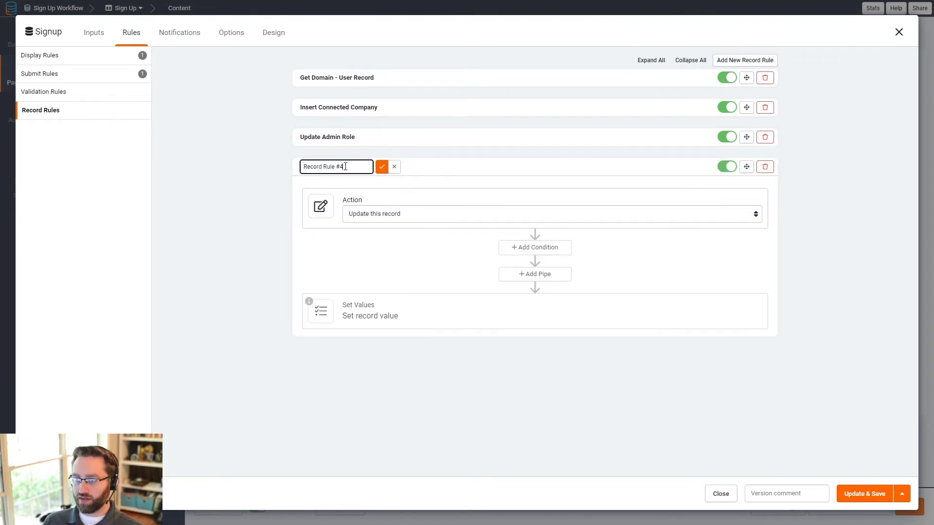
{"action": "left_click_drag", "start_coordinate": [346, 166], "coordinate": [294, 167]}
{"action": "type", "text": "UY"}
{"action": "key", "text": "BackSpace"}
{"action": "key", "text": "BackSpace"}
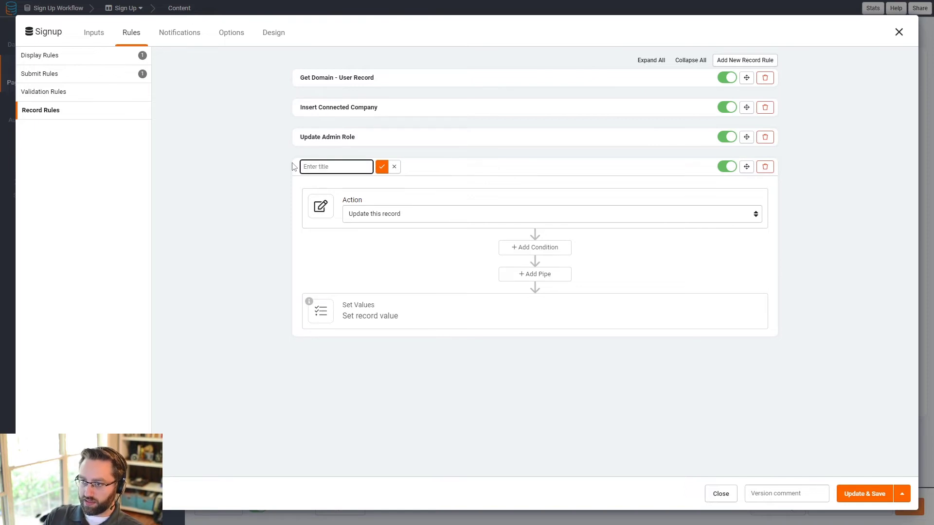
{"action": "type", "text": "Update Staf"}
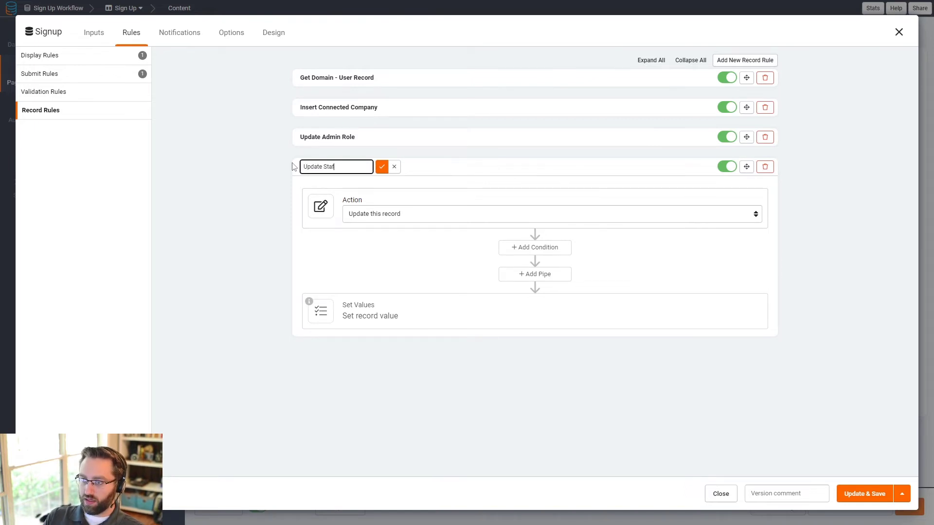
{"action": "type", "text": "f Role"}
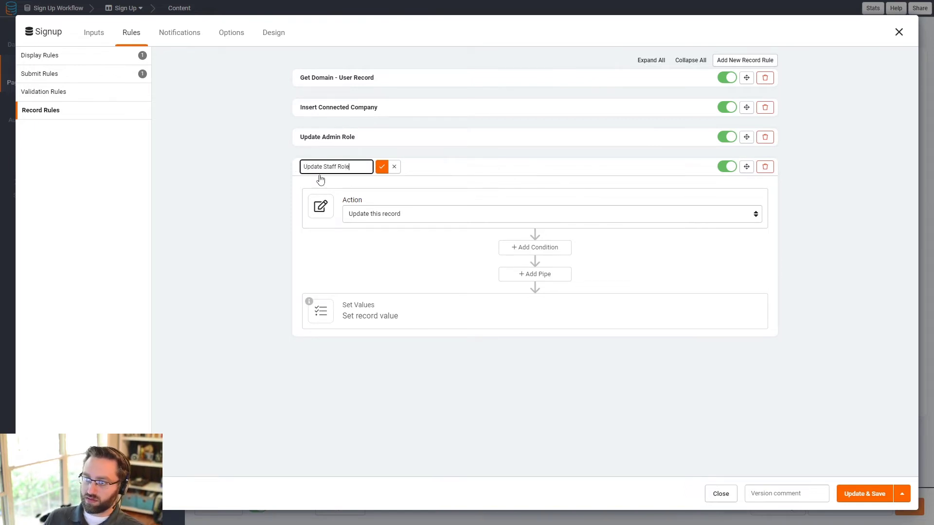
{"action": "left_click", "coordinate": [382, 166]}
Step: Add the condition: Select the following is the staff signup option
{"action": "left_click", "coordinate": [530, 248]}
{"action": "left_click", "coordinate": [384, 314]}
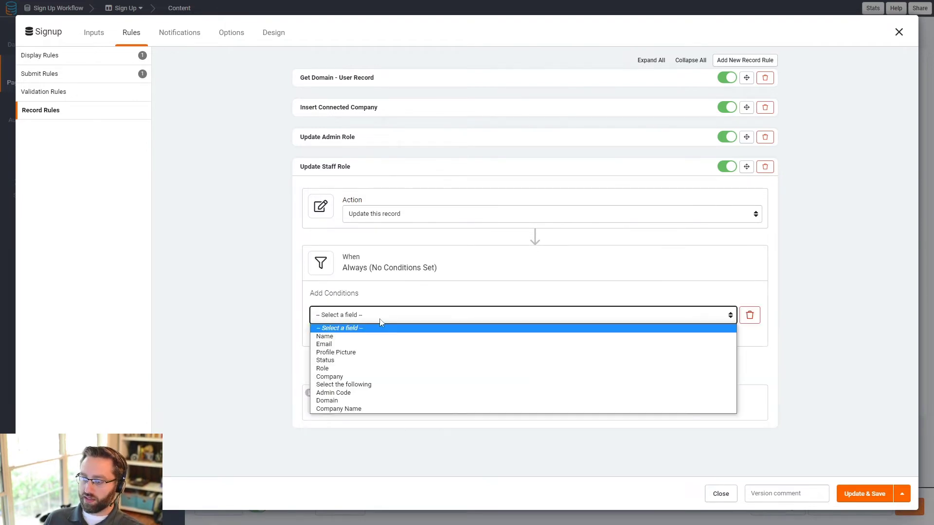
{"action": "left_click", "coordinate": [389, 389]}
{"action": "left_click", "coordinate": [562, 320]}
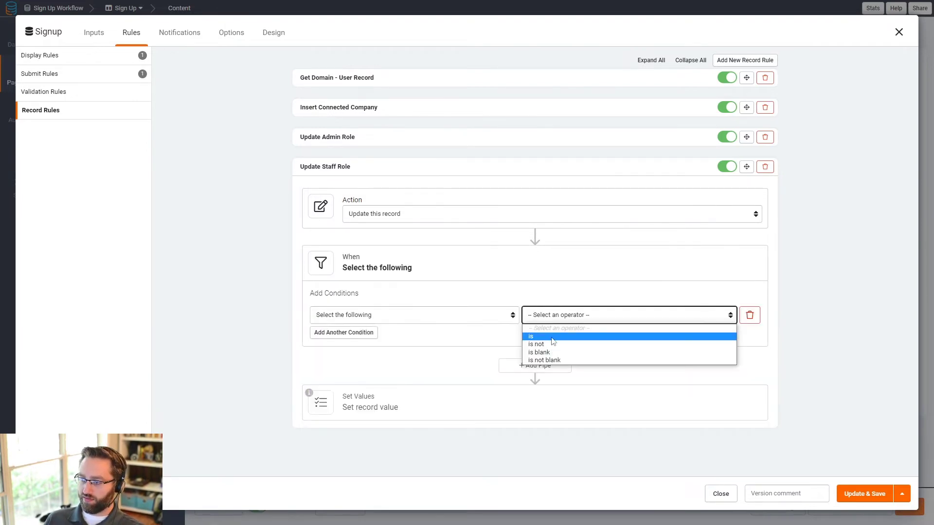
{"action": "left_click", "coordinate": [545, 341]}
{"action": "left_click", "coordinate": [663, 317]}
{"action": "left_click", "coordinate": [580, 345]}
Step: Set the user's Role to the custom value Staff
{"action": "left_click", "coordinate": [385, 406]}
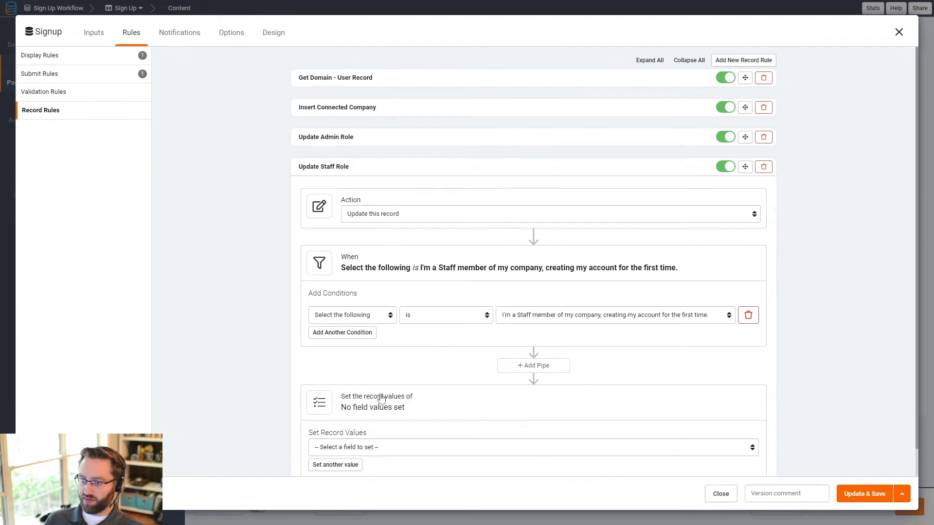
{"action": "left_click", "coordinate": [337, 446]}
{"action": "left_click", "coordinate": [335, 385]}
{"action": "left_click", "coordinate": [555, 448]}
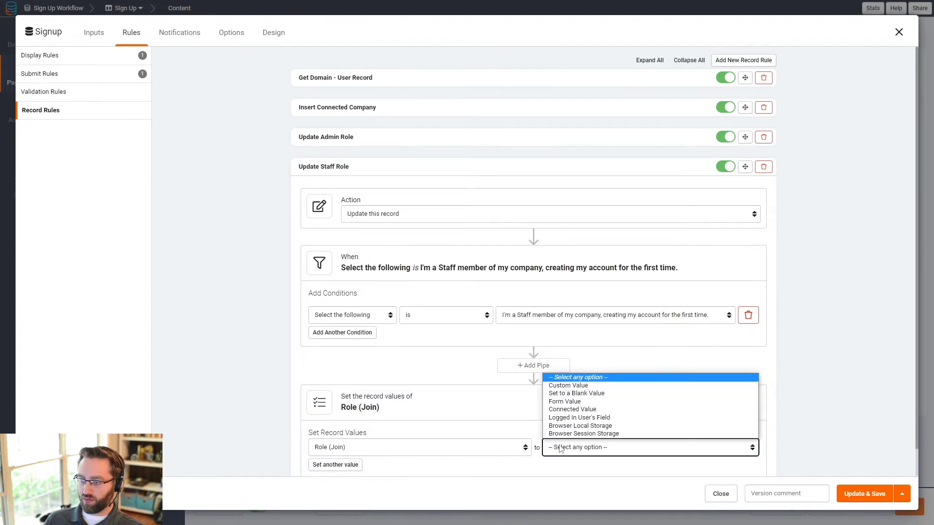
{"action": "left_click", "coordinate": [608, 386]}
{"action": "left_click", "coordinate": [665, 449]}
{"action": "left_click", "coordinate": [671, 476]}
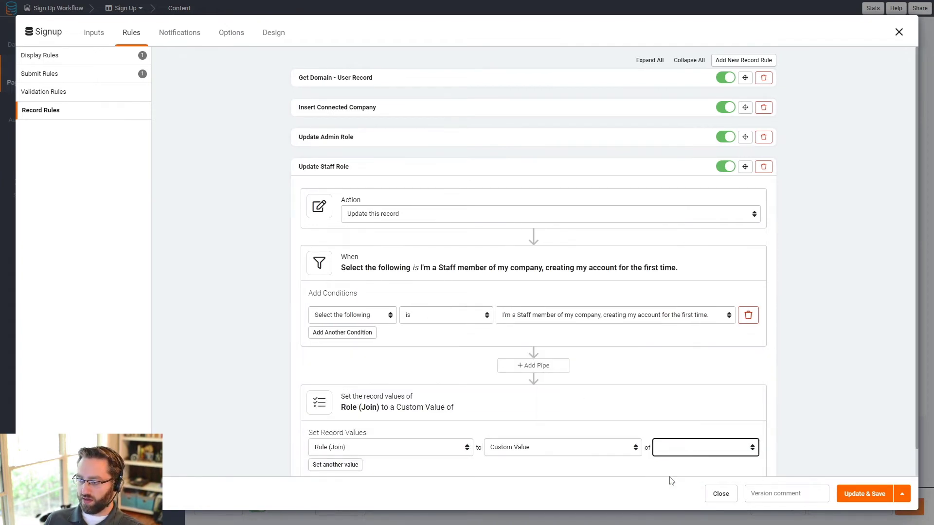
{"action": "left_click", "coordinate": [401, 166]}
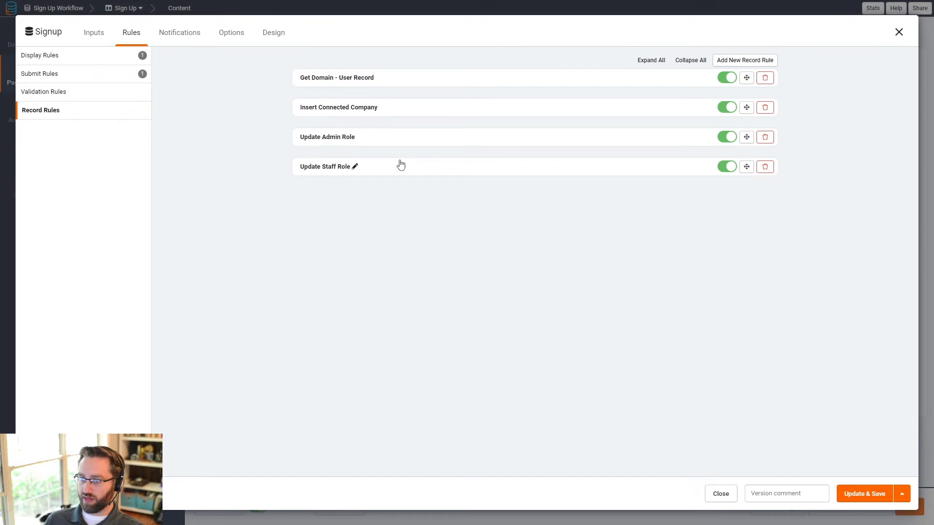
Step: Add a new record rule named 'Connect the User to a Company' and expand it
{"action": "left_click", "coordinate": [745, 60]}
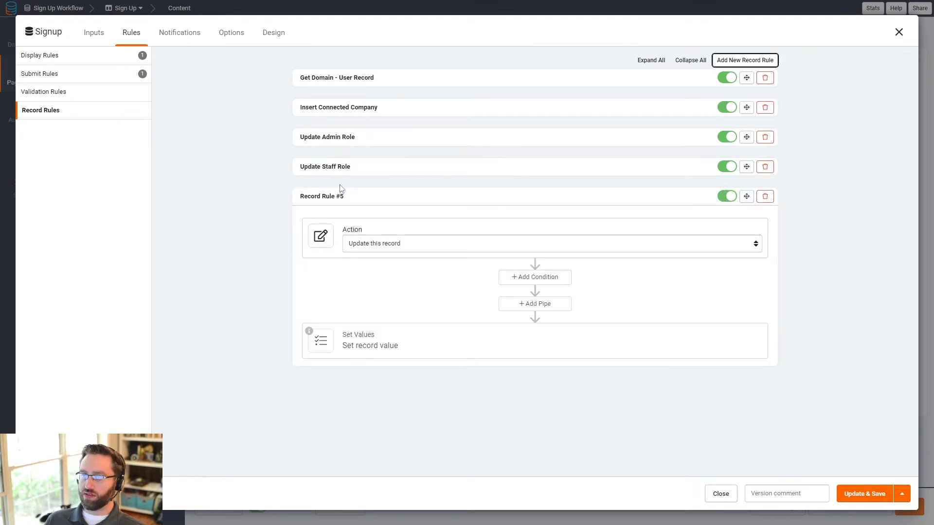
{"action": "left_click", "coordinate": [348, 197]}
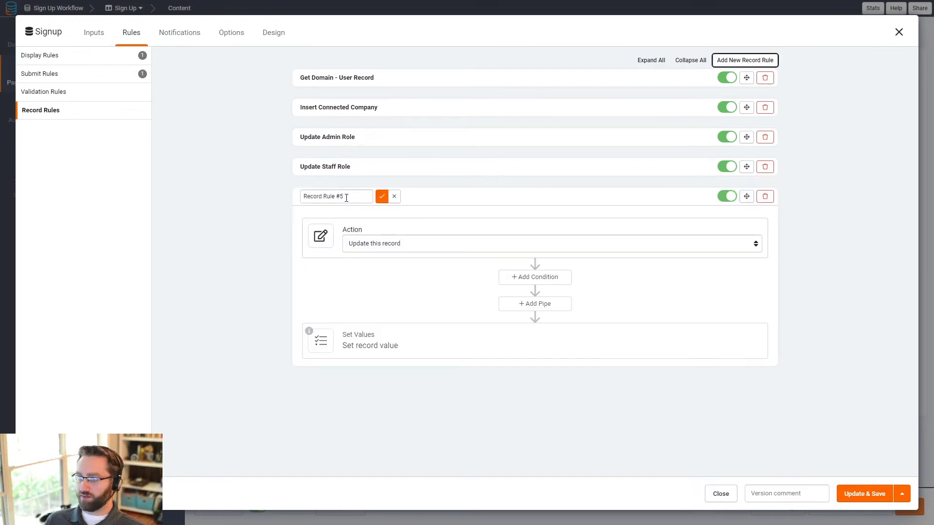
{"action": "left_click_drag", "start_coordinate": [347, 197], "coordinate": [292, 198]}
{"action": "type", "text": "Connect t"}
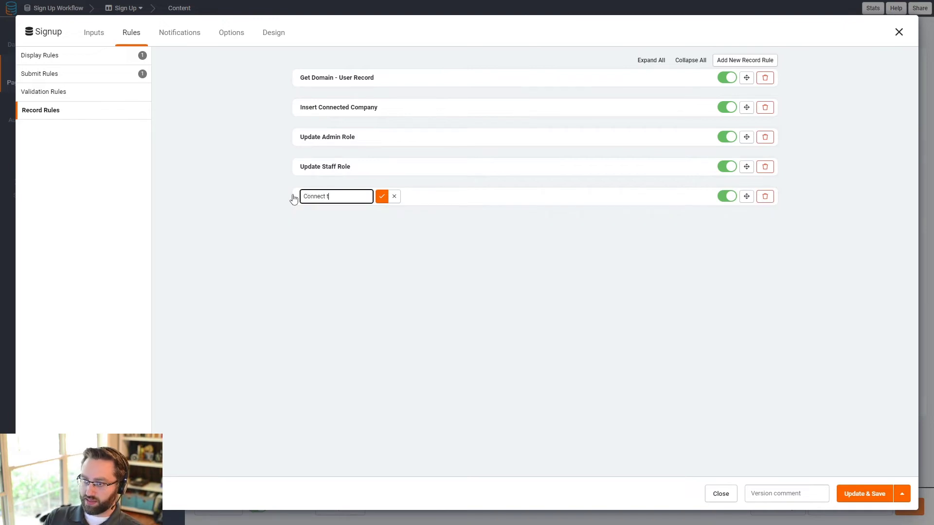
{"action": "type", "text": "he User to a Co"}
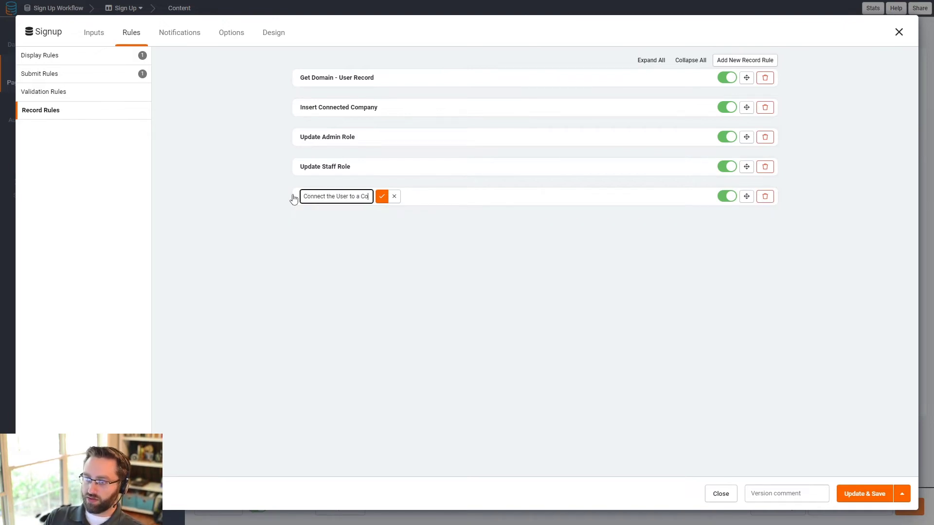
{"action": "type", "text": "mpany"}
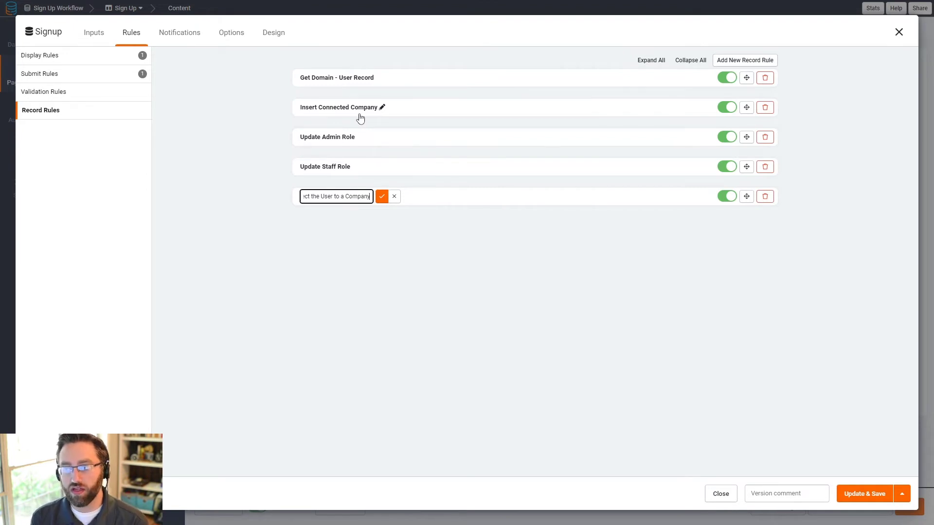
{"action": "left_click", "coordinate": [382, 197]}
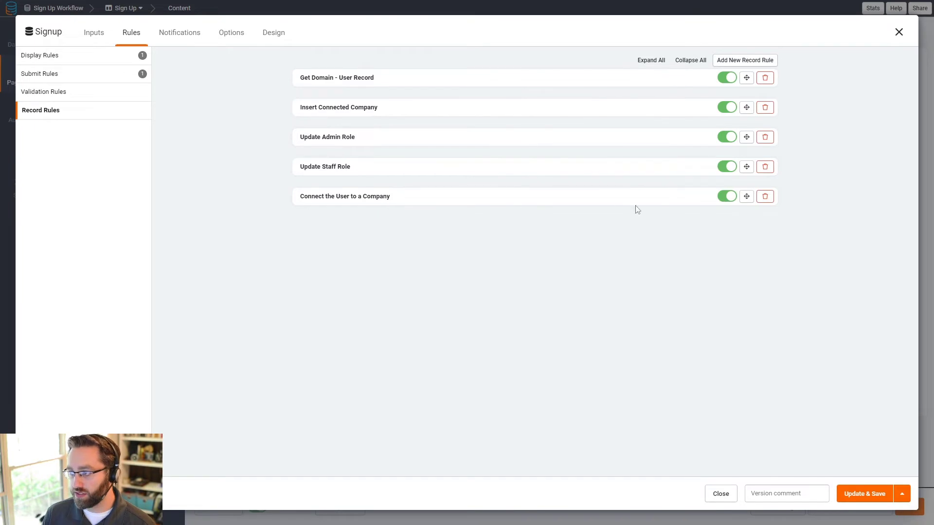
{"action": "left_click", "coordinate": [607, 203]}
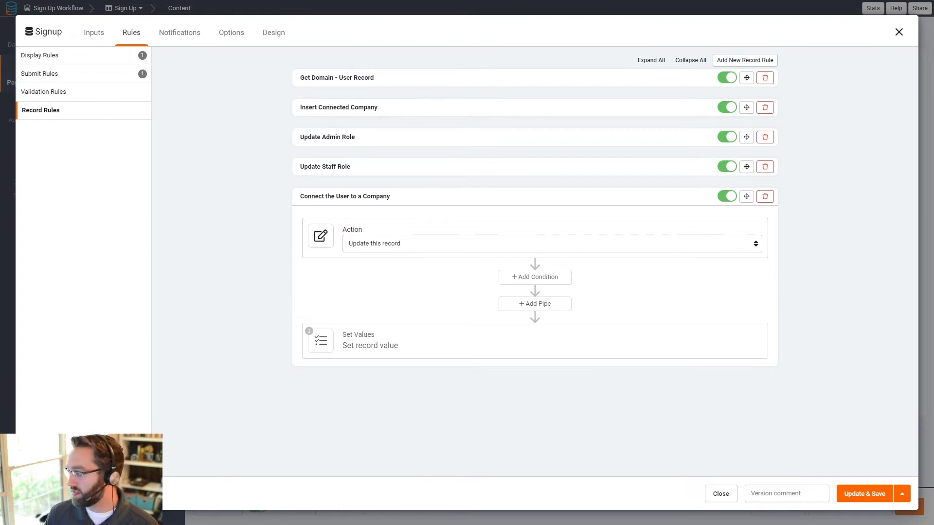
Step: Add a Tadabase Rest API (Updated) pipe using the Filter by a Single Field method
{"action": "left_click", "coordinate": [556, 303]}
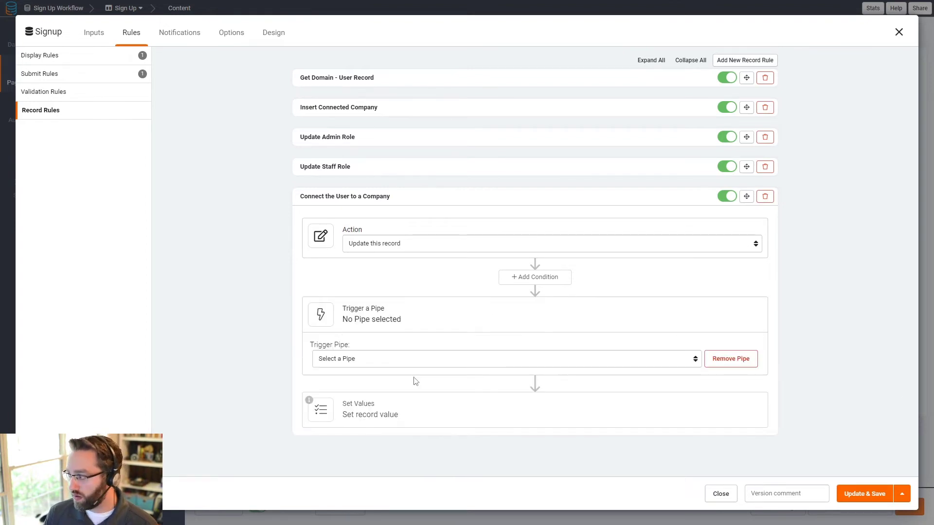
{"action": "left_click", "coordinate": [374, 365]}
{"action": "left_click", "coordinate": [353, 380]}
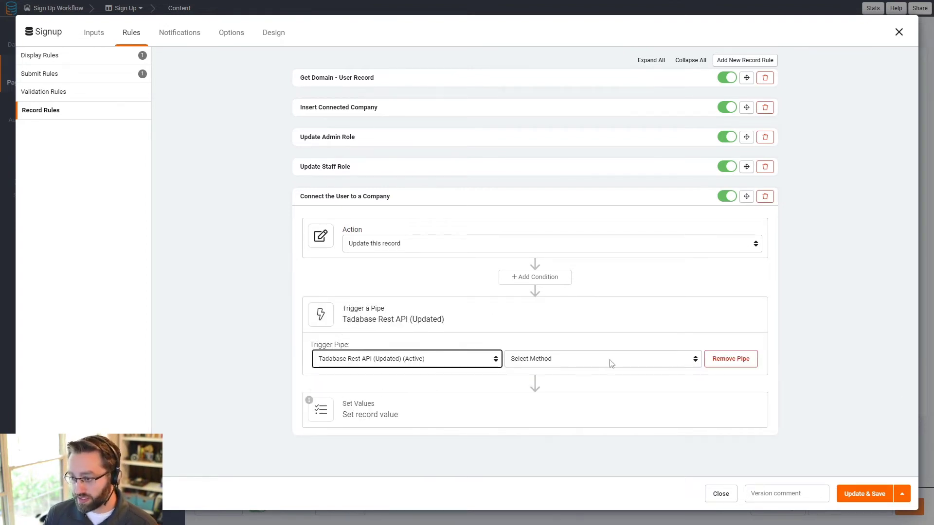
{"action": "left_click", "coordinate": [592, 363]}
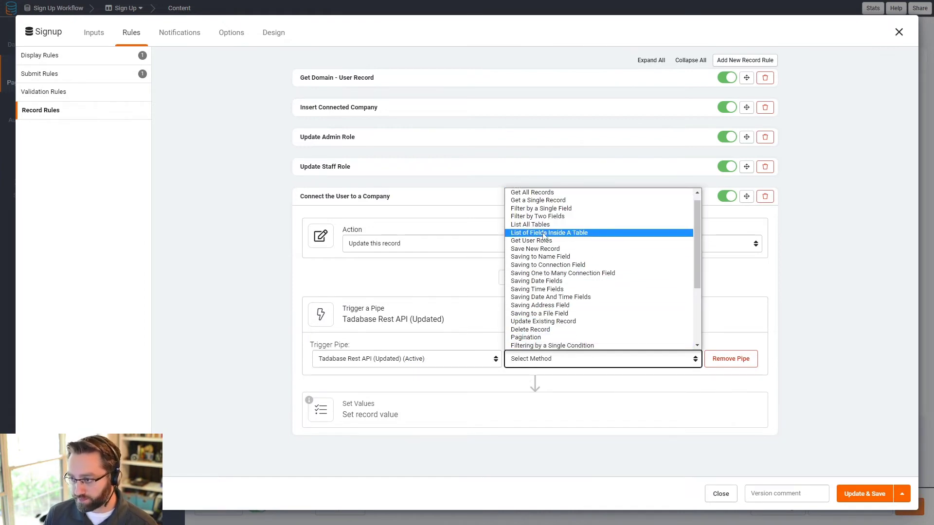
{"action": "left_click", "coordinate": [521, 210]}
Step: Add a Table ID parameter with the pasted table ID as custom value
{"action": "left_click", "coordinate": [352, 392]}
{"action": "left_click", "coordinate": [356, 395]}
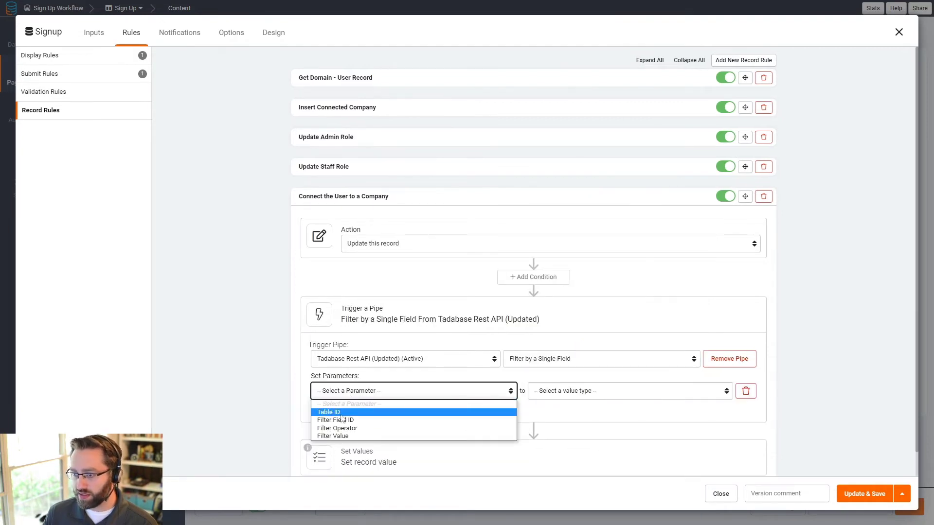
{"action": "left_click", "coordinate": [352, 414]}
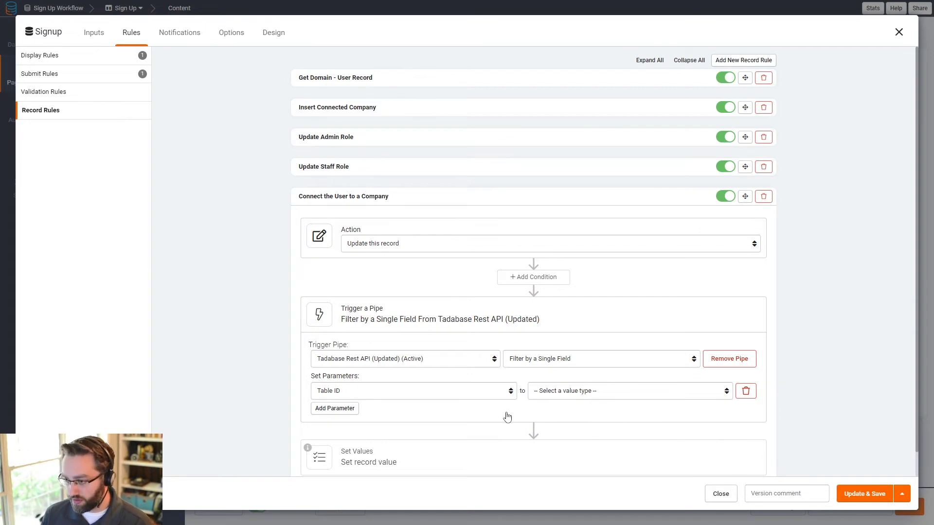
{"action": "left_click", "coordinate": [586, 394]}
{"action": "left_click", "coordinate": [561, 413]}
{"action": "left_click", "coordinate": [637, 392]}
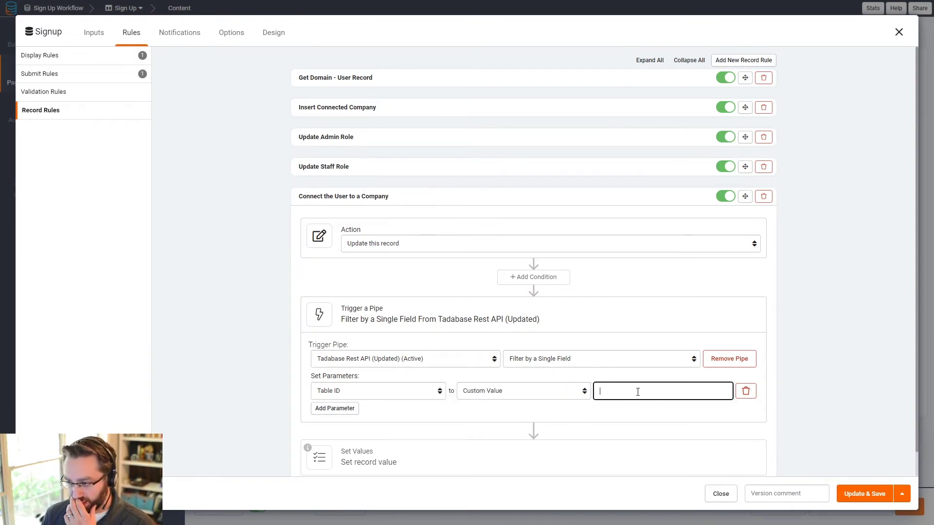
{"action": "type", "text": "lGArg7rmR6"}
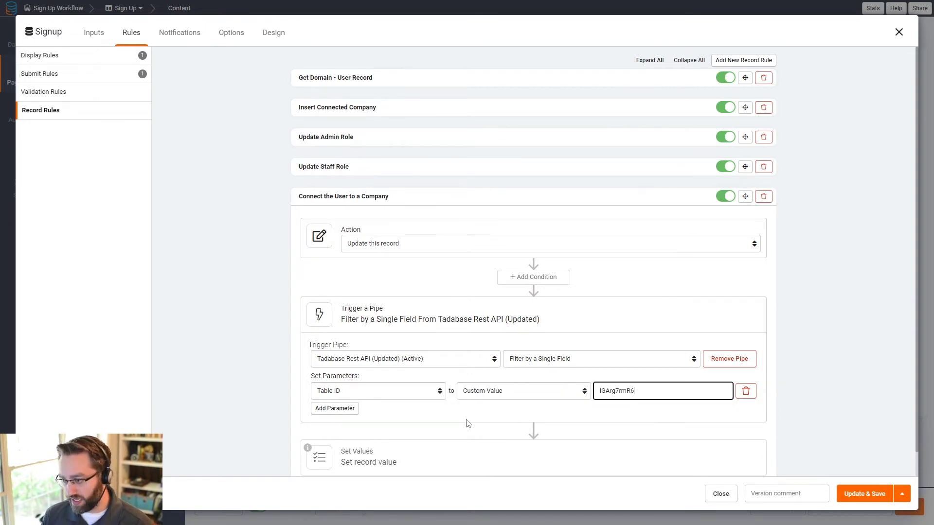
Step: Add a Filter Field ID parameter with custom value field_56
{"action": "left_click", "coordinate": [339, 409]}
{"action": "left_click", "coordinate": [362, 411]}
{"action": "left_click", "coordinate": [354, 440]}
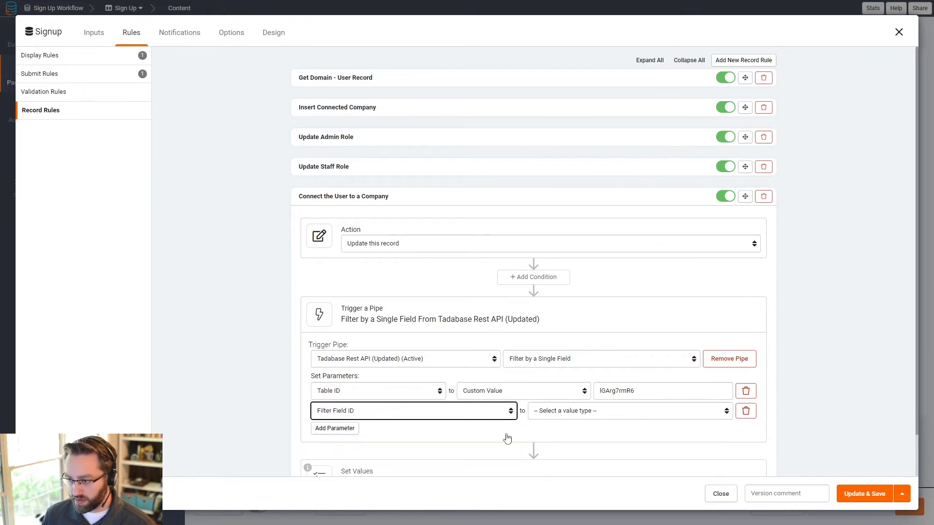
{"action": "left_click", "coordinate": [577, 412]}
{"action": "left_click", "coordinate": [578, 441]}
{"action": "left_click", "coordinate": [646, 414]}
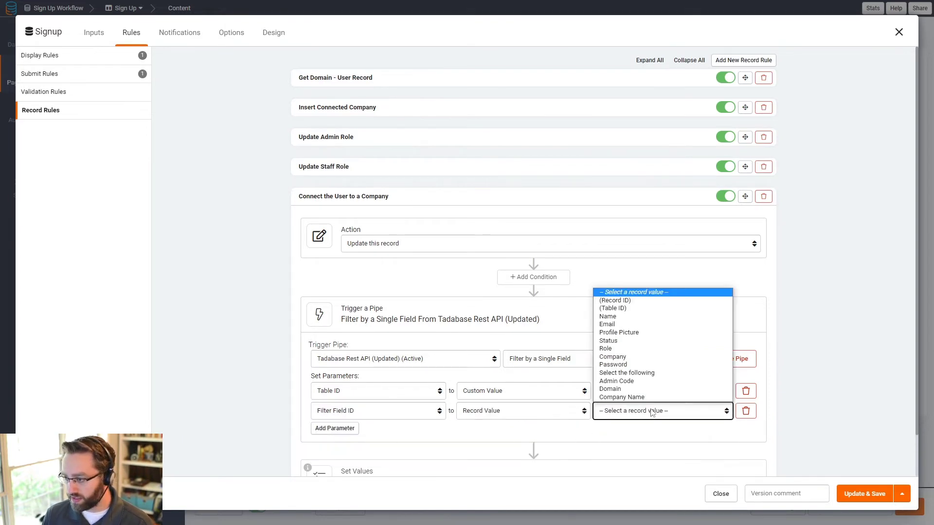
{"action": "left_click", "coordinate": [494, 414]}
{"action": "left_click", "coordinate": [482, 432]}
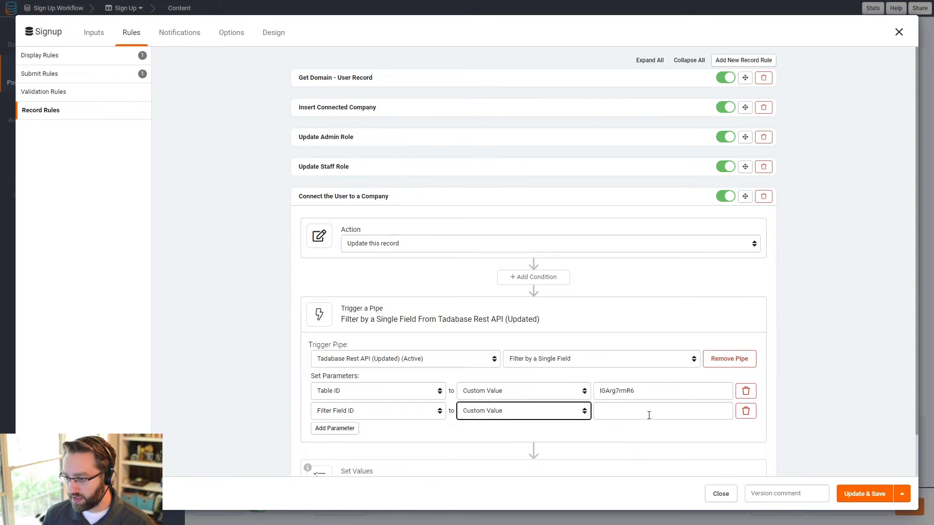
{"action": "left_click", "coordinate": [648, 413]}
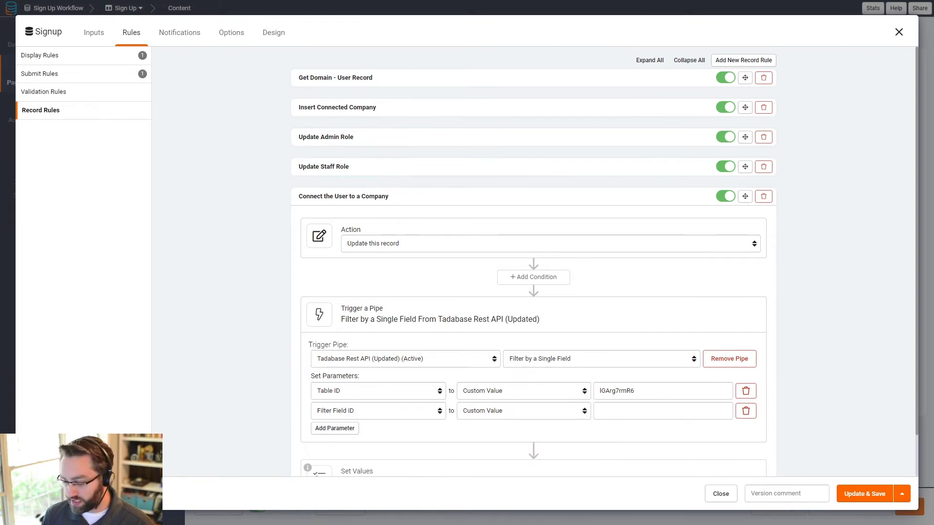
{"action": "left_click", "coordinate": [647, 411]}
{"action": "type", "text": "field_56"}
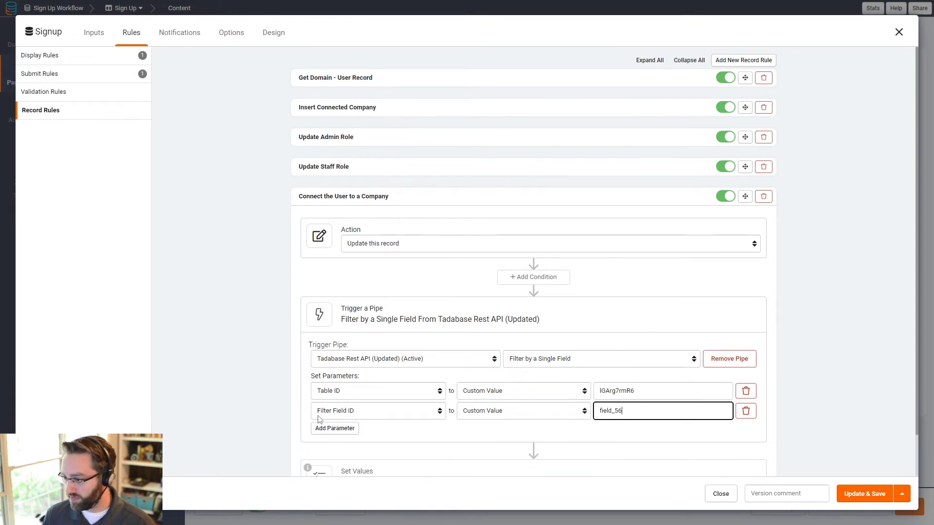
Step: Add a Filter Operator parameter with custom value 'is'
{"action": "left_click", "coordinate": [350, 430]}
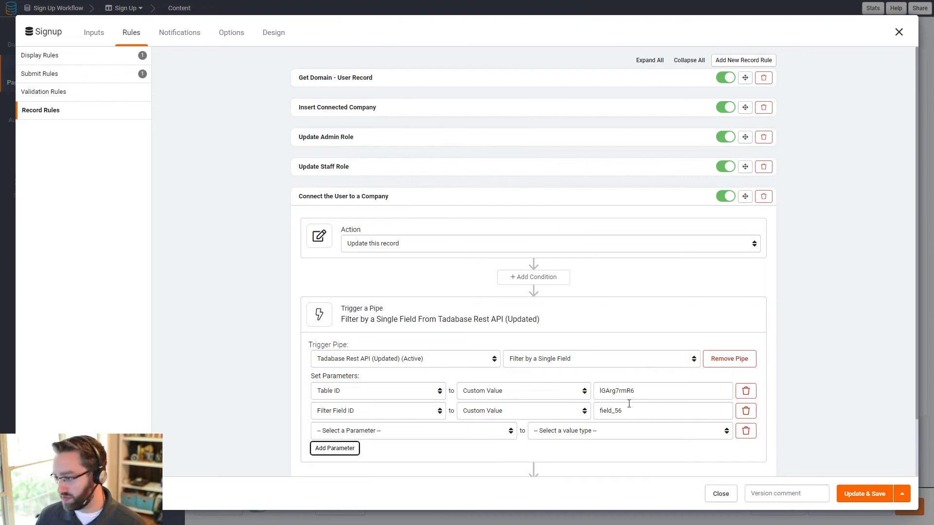
{"action": "left_click", "coordinate": [370, 433]}
{"action": "left_click", "coordinate": [355, 468]}
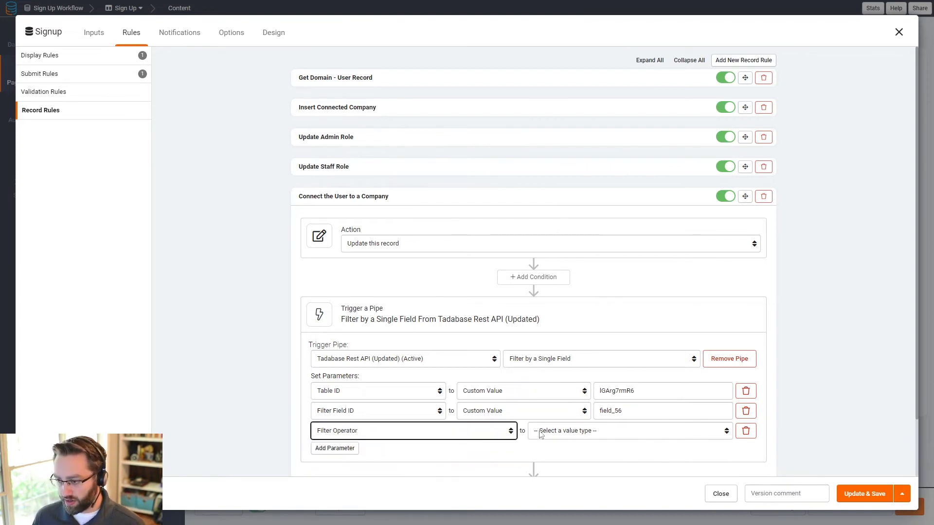
{"action": "left_click", "coordinate": [540, 431]}
{"action": "left_click", "coordinate": [550, 451]}
{"action": "left_click", "coordinate": [550, 435]}
{"action": "left_click", "coordinate": [536, 450]}
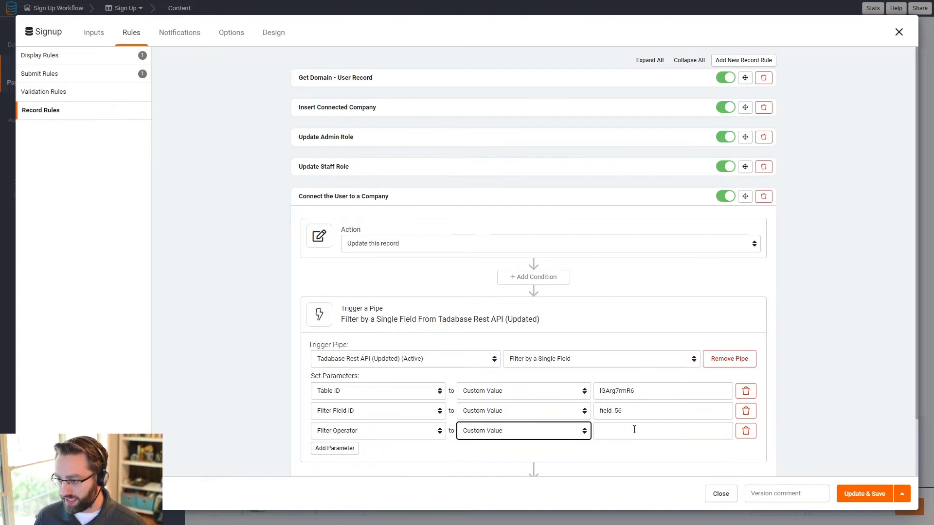
{"action": "left_click", "coordinate": [634, 432]}
{"action": "type", "text": "is"}
Step: Add a Filter Value parameter taken from the record's Domain field
{"action": "scroll", "coordinate": [483, 397], "scroll_direction": "down", "scroll_amount": 1}
{"action": "left_click", "coordinate": [347, 383]}
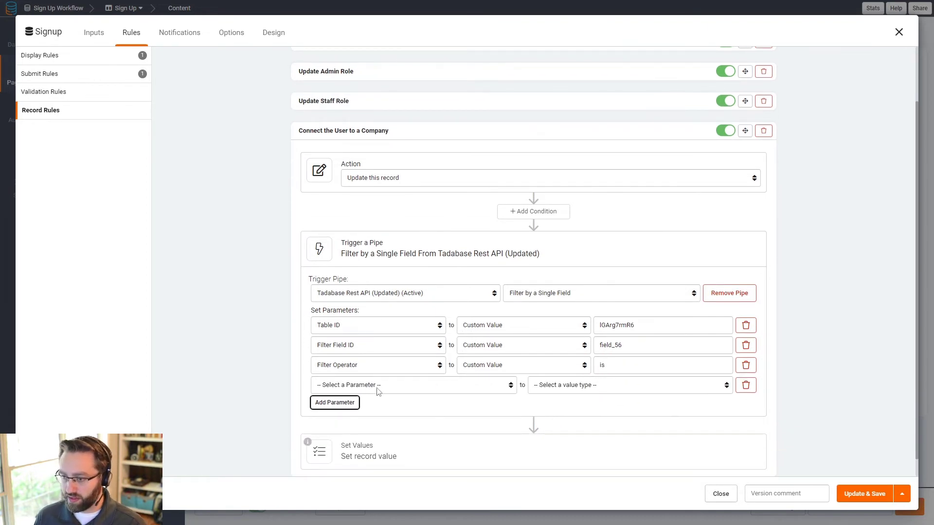
{"action": "left_click", "coordinate": [375, 387]}
{"action": "left_click", "coordinate": [357, 432]}
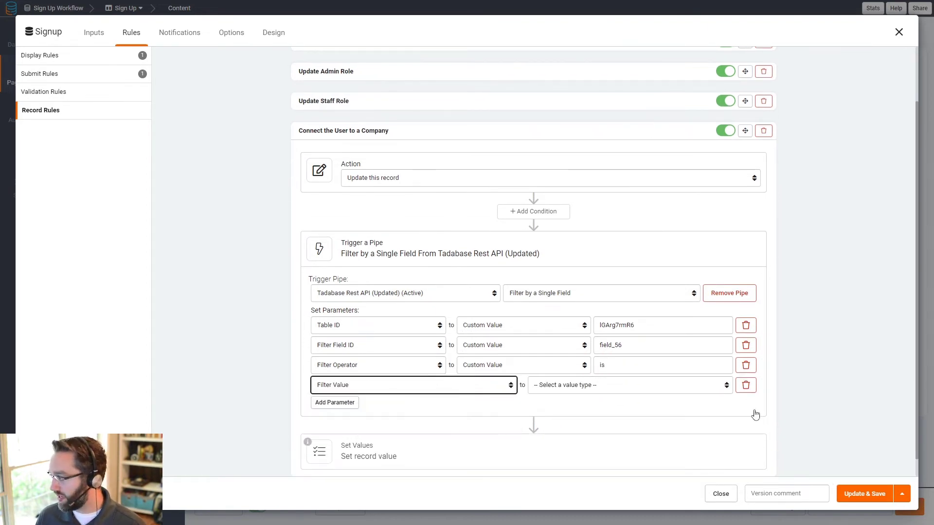
{"action": "left_click", "coordinate": [602, 386]}
{"action": "left_click", "coordinate": [552, 414]}
{"action": "left_click", "coordinate": [634, 387]}
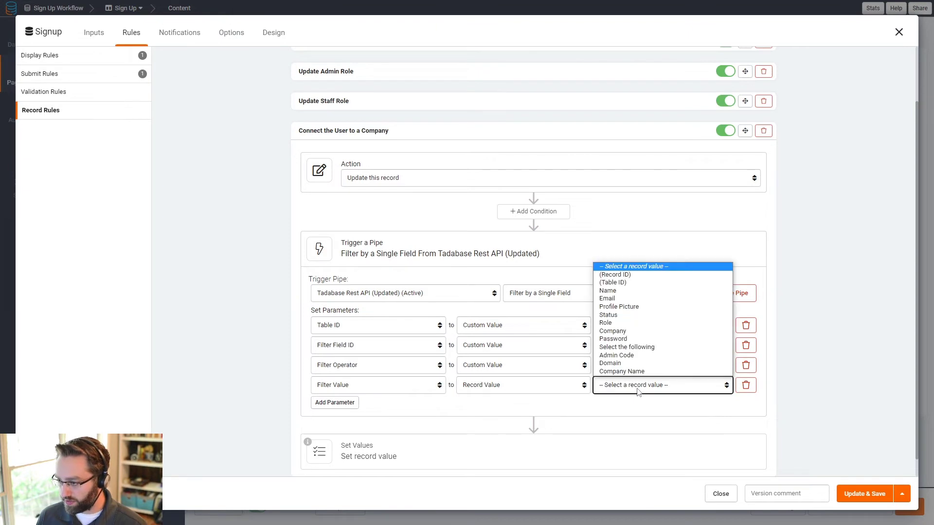
{"action": "left_click", "coordinate": [633, 362]}
{"action": "scroll", "coordinate": [410, 357], "scroll_direction": "up", "scroll_amount": 1}
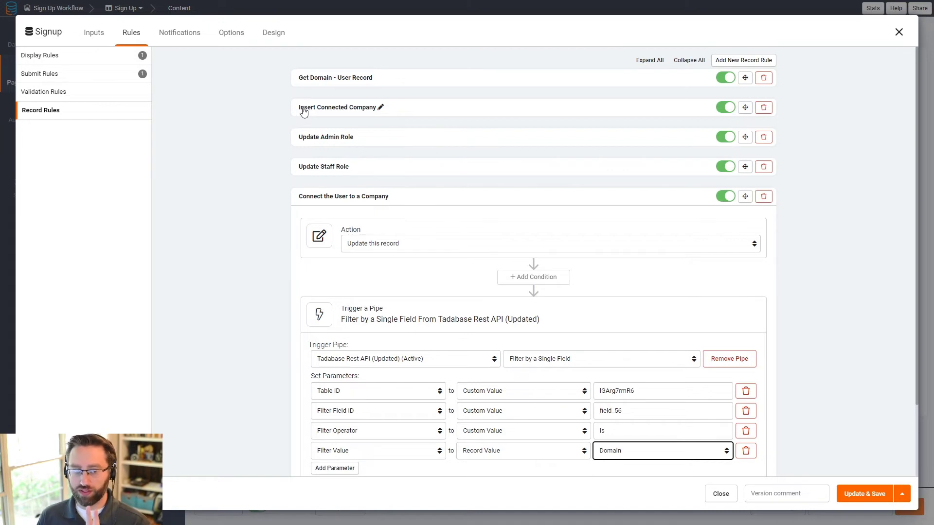
{"action": "scroll", "coordinate": [483, 294], "scroll_direction": "down", "scroll_amount": 2}
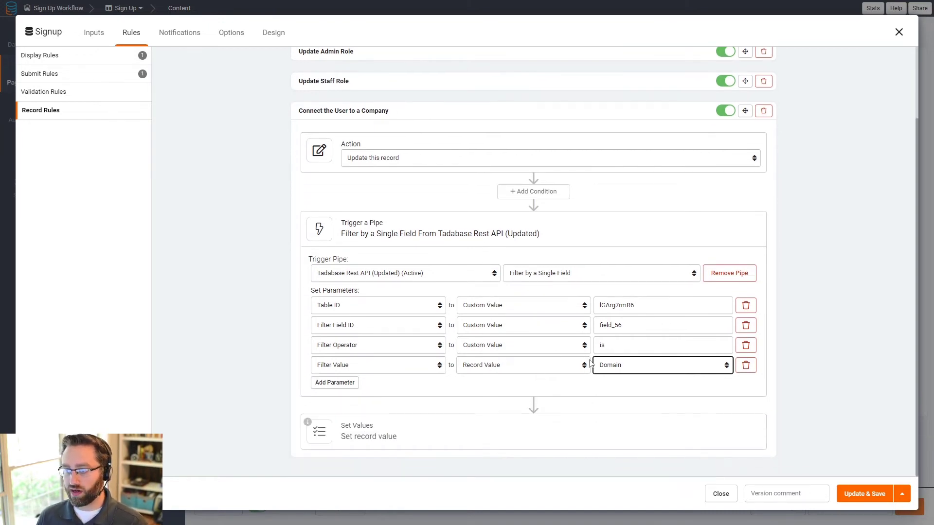
Step: Set Company (Join) to the Pipe Value ID (string) in the rule's record values, then collapse the rule
{"action": "left_click", "coordinate": [385, 436]}
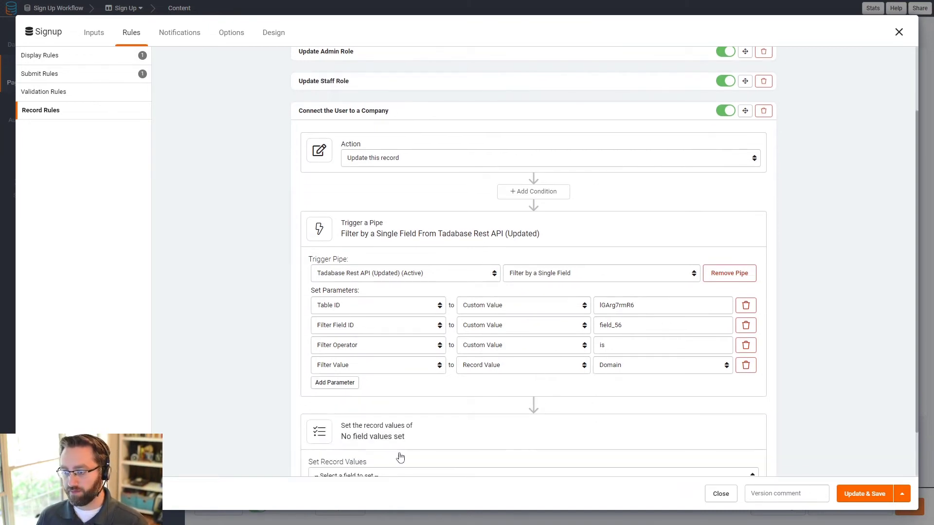
{"action": "scroll", "coordinate": [396, 445], "scroll_direction": "down", "scroll_amount": 2}
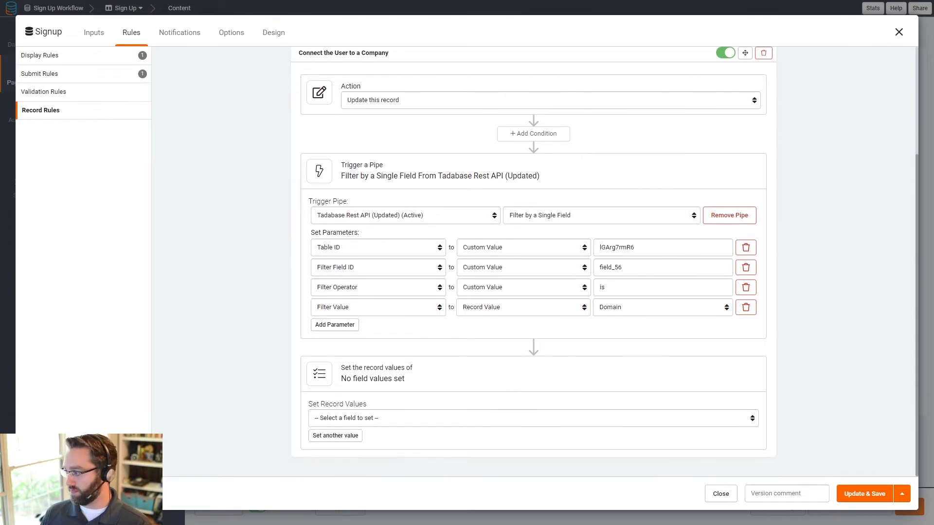
{"action": "left_click", "coordinate": [360, 420]}
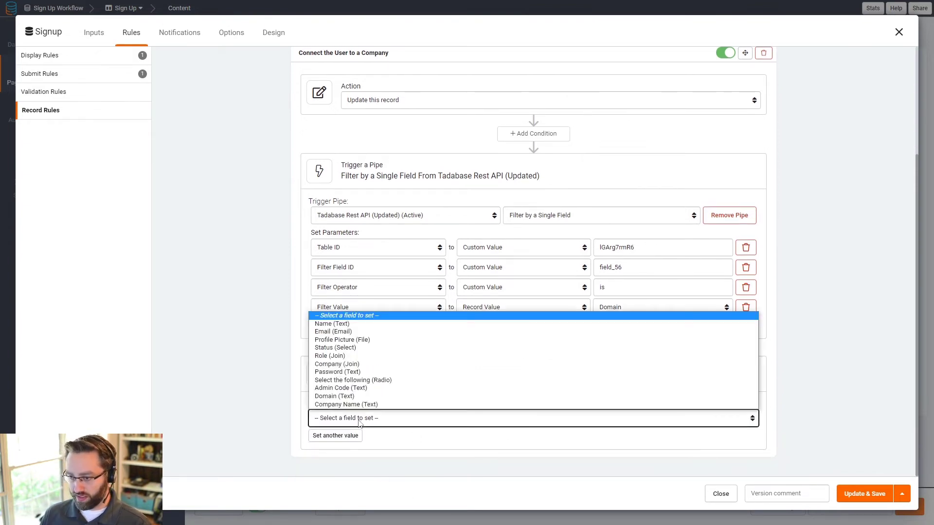
{"action": "left_click", "coordinate": [339, 365]}
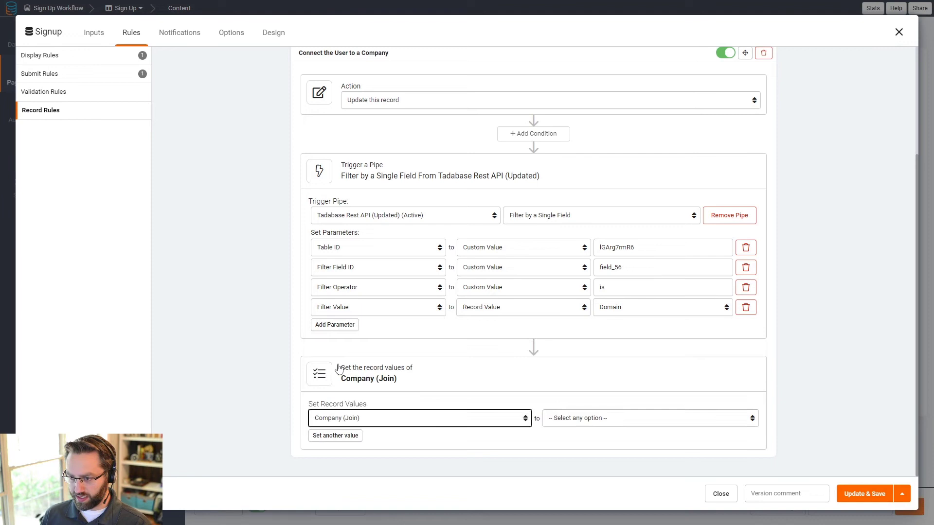
{"action": "left_click", "coordinate": [349, 418]}
{"action": "left_click", "coordinate": [344, 365]}
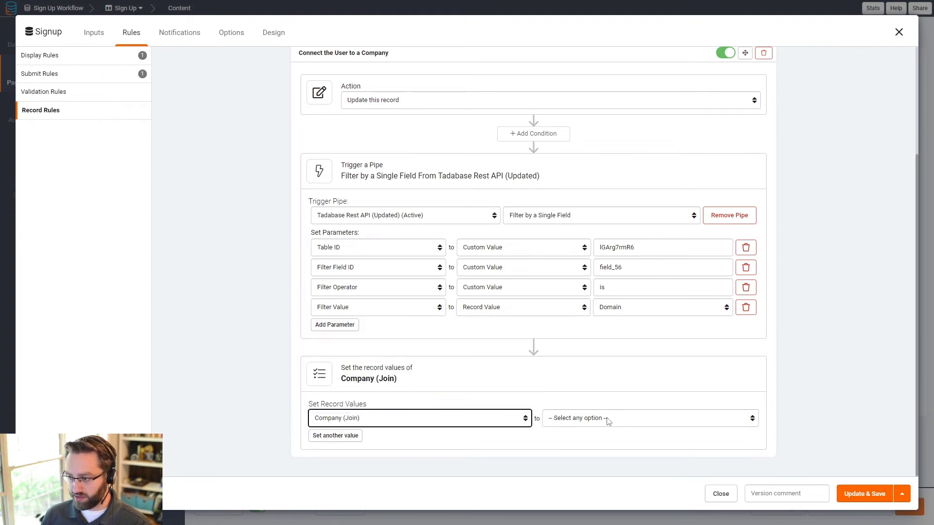
{"action": "left_click", "coordinate": [652, 418]}
{"action": "left_click", "coordinate": [681, 481]}
{"action": "left_click", "coordinate": [684, 420]}
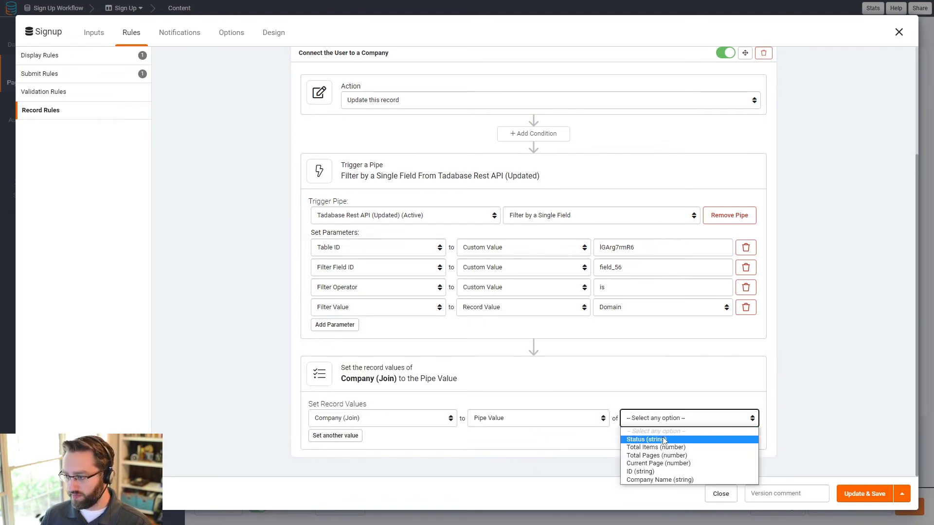
{"action": "left_click", "coordinate": [659, 474]}
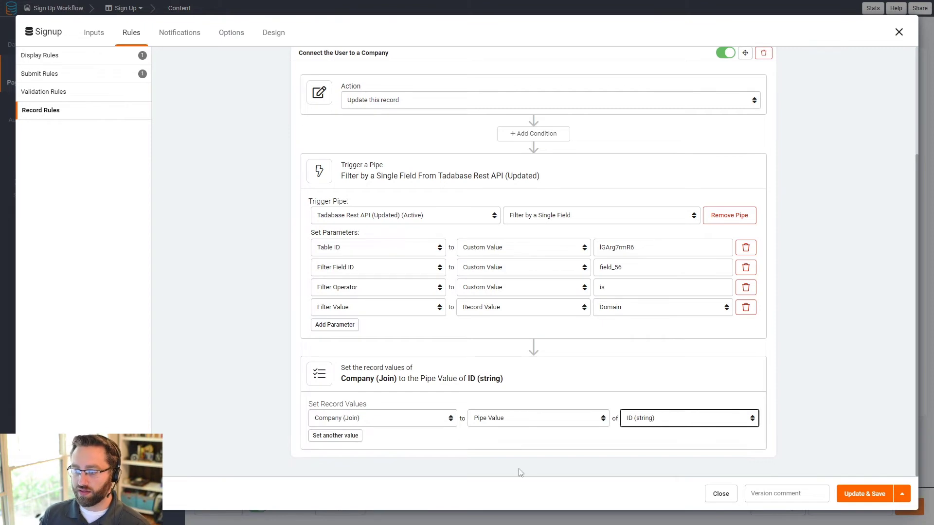
{"action": "scroll", "coordinate": [335, 439], "scroll_direction": "up", "scroll_amount": 3}
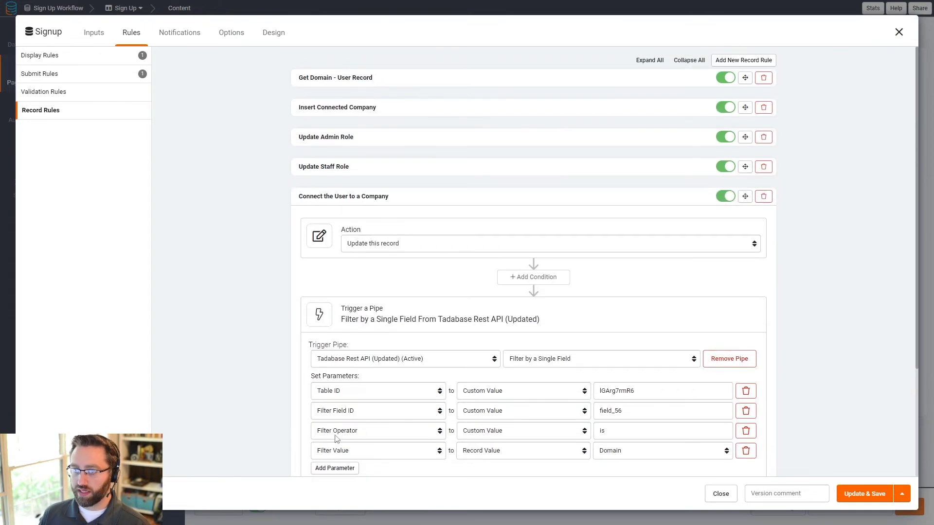
{"action": "left_click", "coordinate": [421, 201]}
Step: Save the rule changes with Update & Save and reopen the Signup form's settings
{"action": "left_click", "coordinate": [856, 495]}
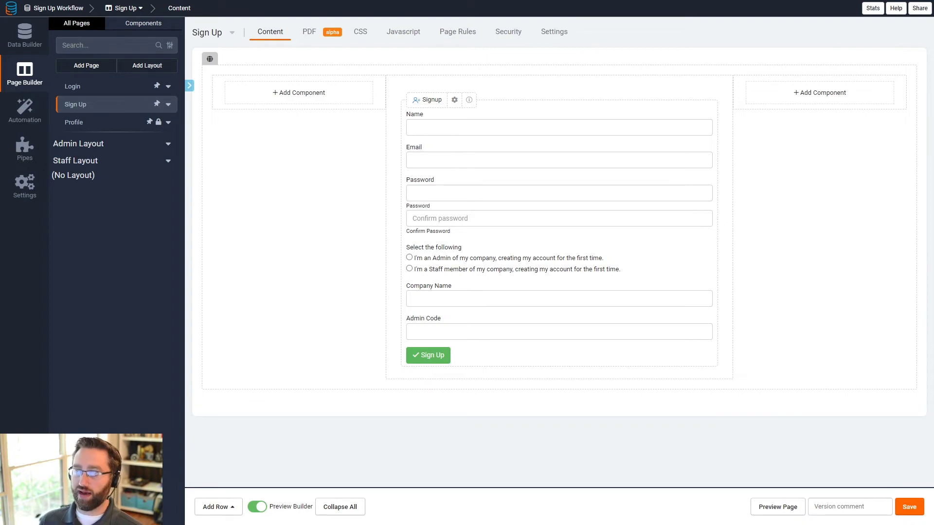
{"action": "left_click", "coordinate": [543, 205]}
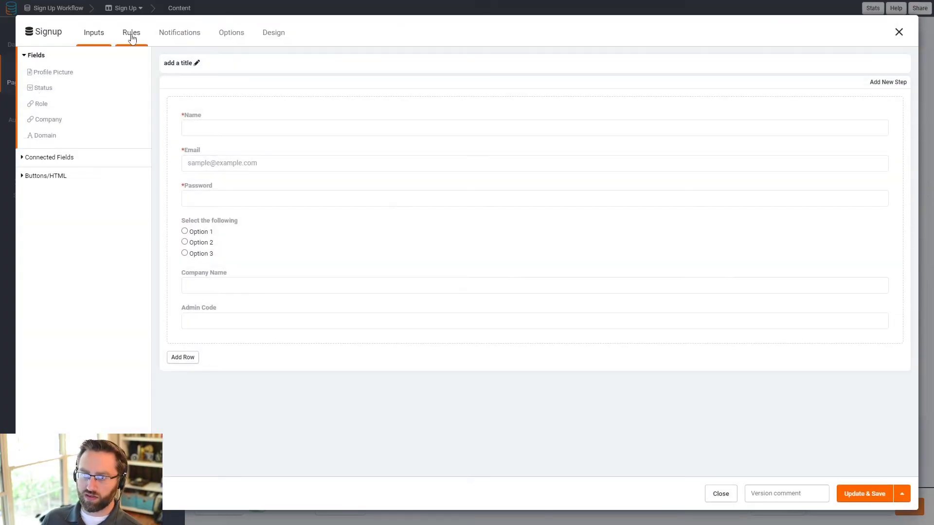
Step: Show the Signup form's Record Rules and expand the Insert Connected Company When condition
{"action": "left_click", "coordinate": [131, 38]}
{"action": "left_click", "coordinate": [52, 111]}
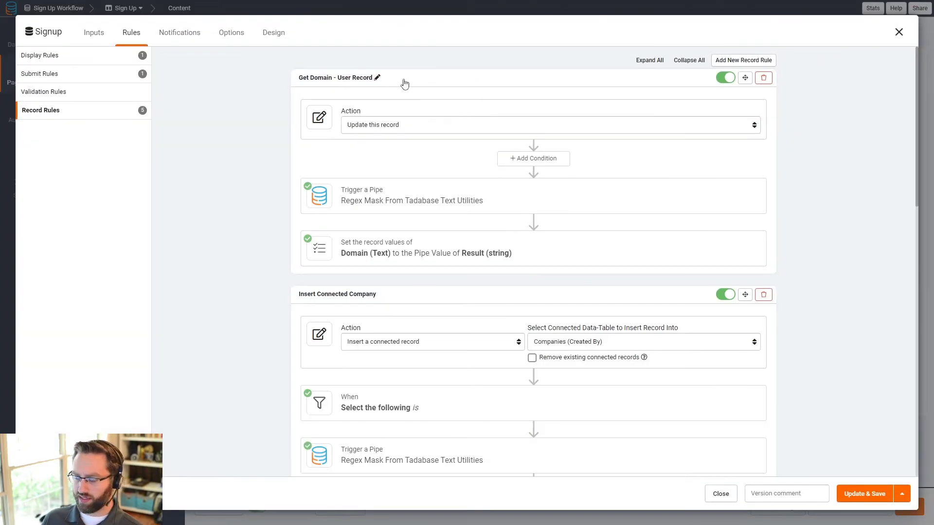
{"action": "scroll", "coordinate": [404, 84], "scroll_direction": "down", "scroll_amount": 3}
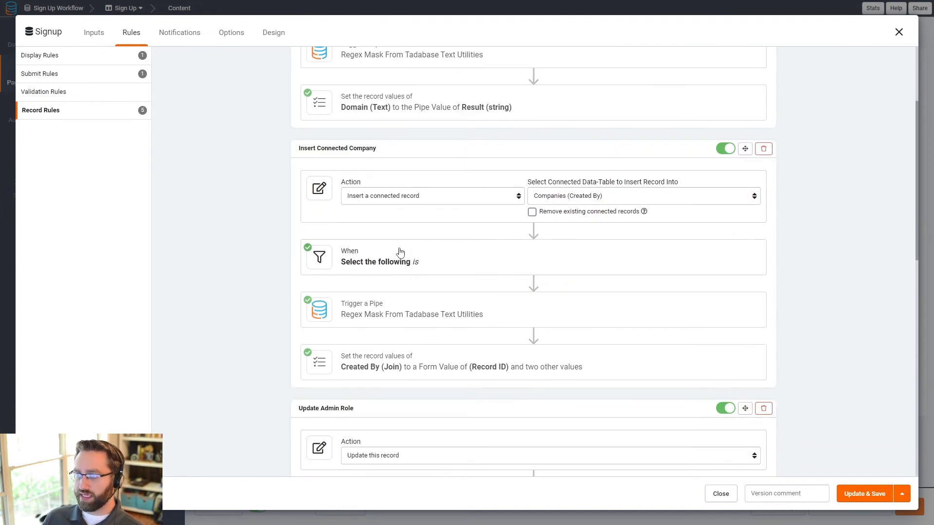
{"action": "left_click", "coordinate": [400, 252]}
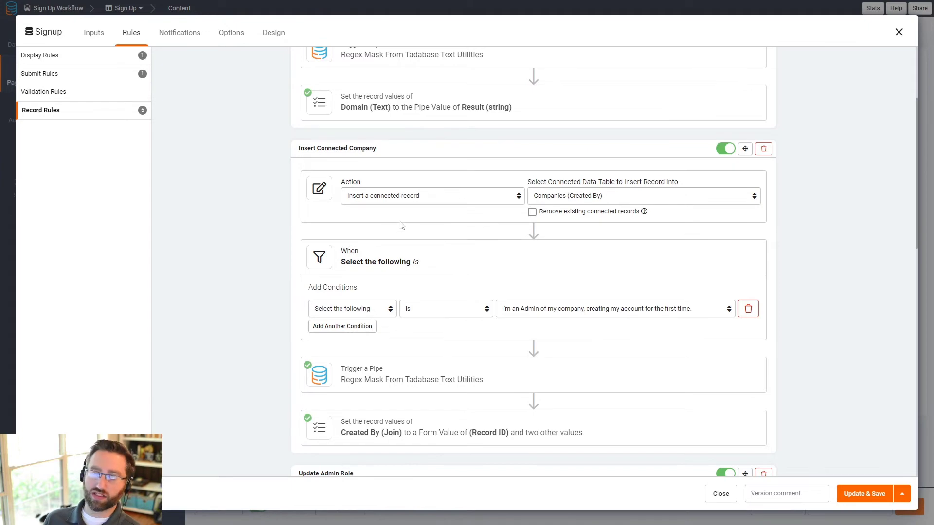
{"action": "scroll", "coordinate": [404, 238], "scroll_direction": "down", "scroll_amount": 7}
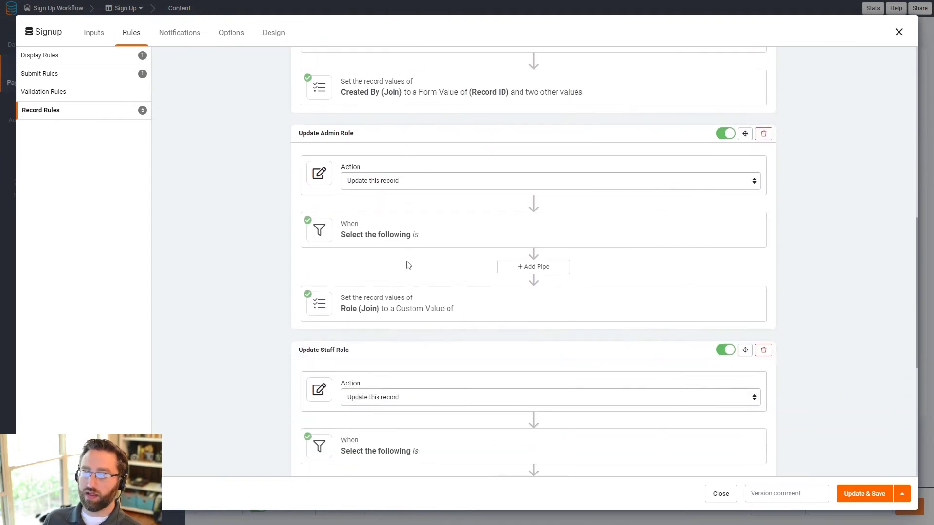
{"action": "scroll", "coordinate": [393, 292], "scroll_direction": "down", "scroll_amount": 4}
{"action": "scroll", "coordinate": [393, 292], "scroll_direction": "down", "scroll_amount": 3}
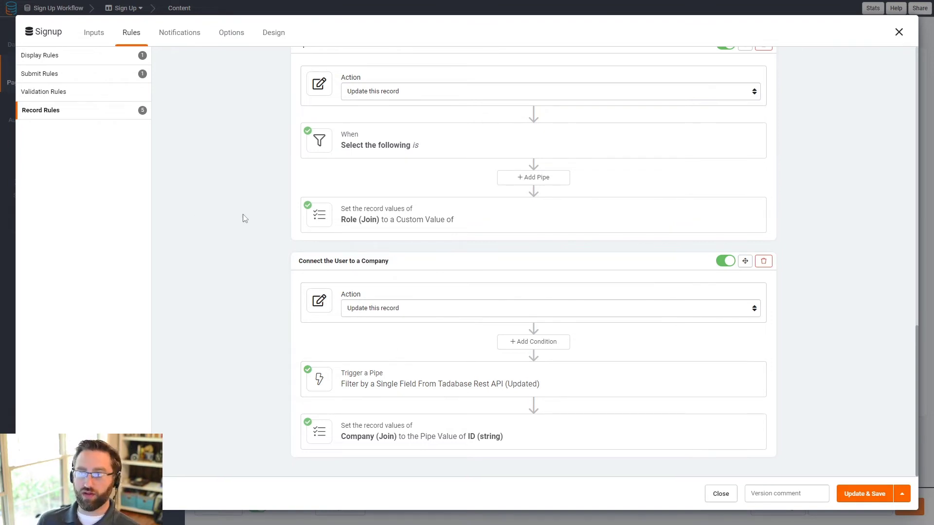
{"action": "scroll", "coordinate": [245, 219], "scroll_direction": "up", "scroll_amount": 12}
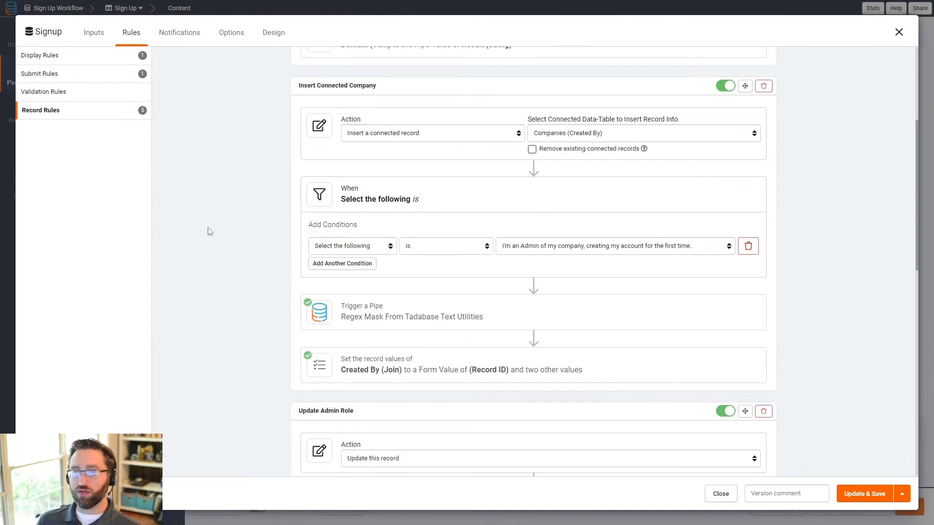
{"action": "scroll", "coordinate": [210, 232], "scroll_direction": "up", "scroll_amount": 4}
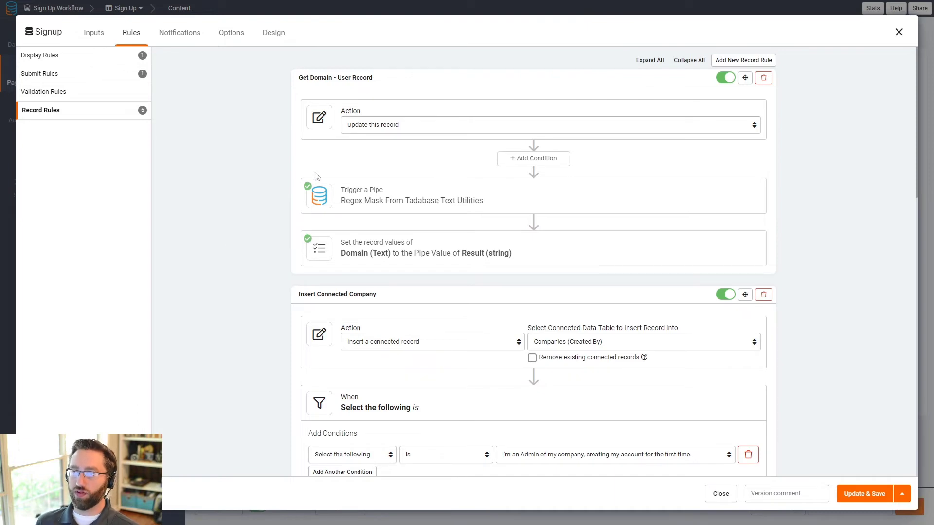
Step: Delete the TEST record from Companies, confirm Users is empty, and return to the Sign Up page
{"action": "left_click", "coordinate": [898, 32]}
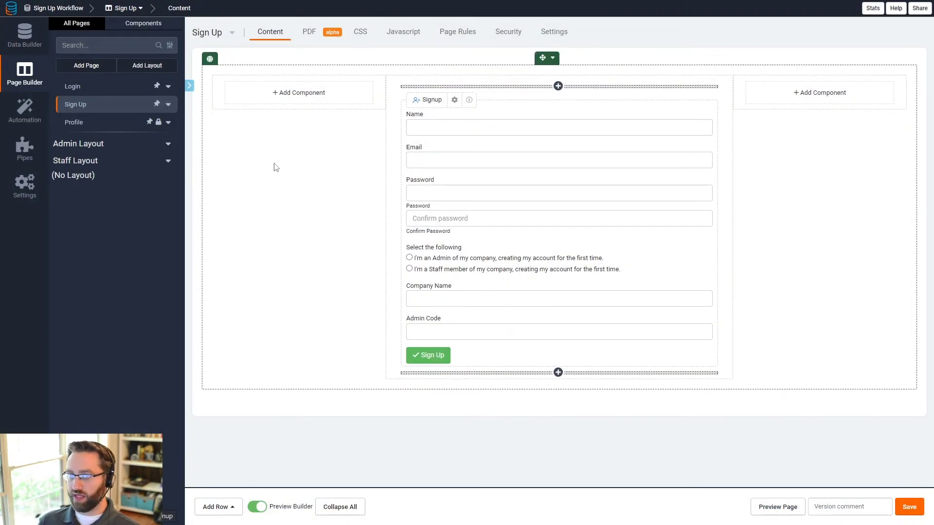
{"action": "left_click", "coordinate": [24, 35]}
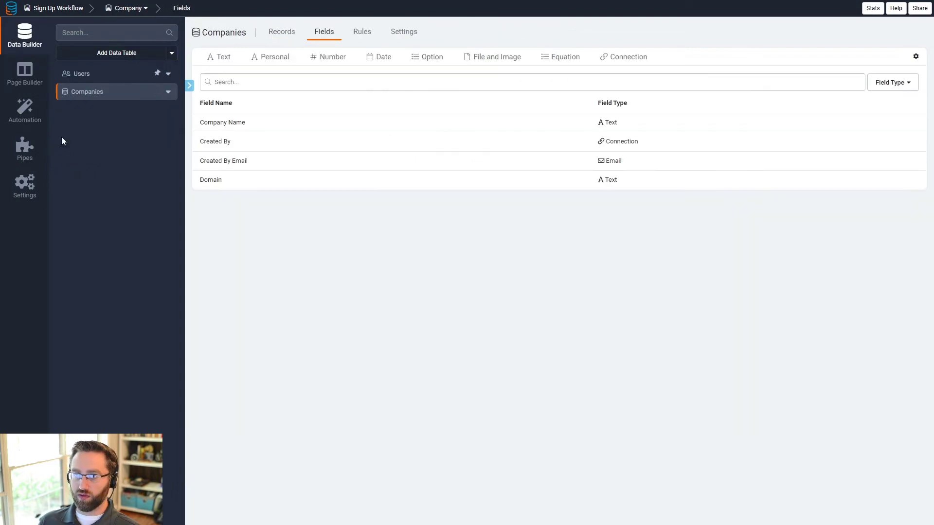
{"action": "left_click", "coordinate": [291, 33]}
{"action": "left_click", "coordinate": [201, 90]}
{"action": "left_click", "coordinate": [302, 91]}
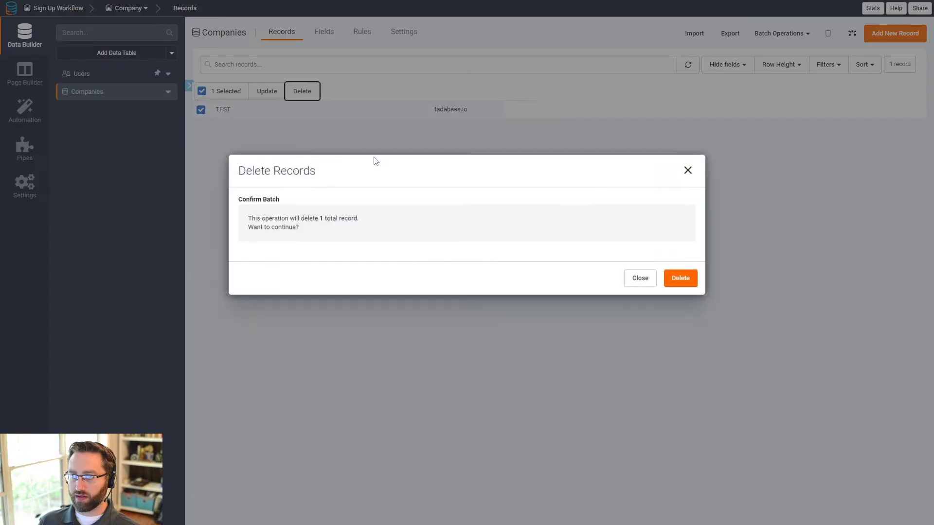
{"action": "left_click", "coordinate": [680, 315]}
{"action": "left_click", "coordinate": [681, 312]}
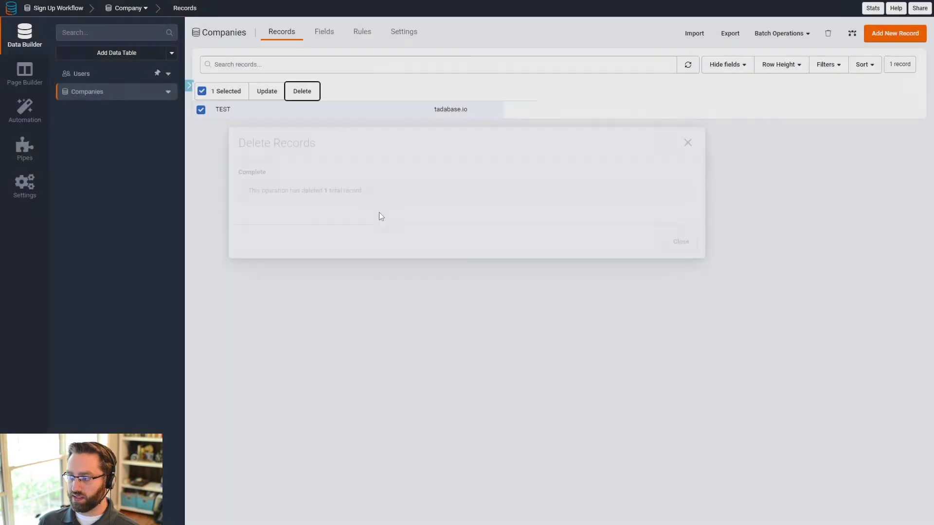
{"action": "left_click", "coordinate": [98, 78]}
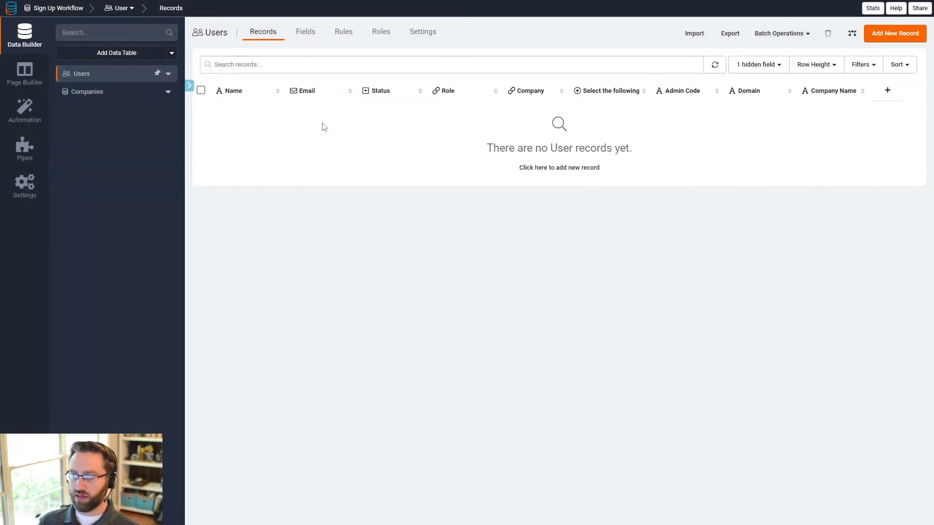
{"action": "left_click", "coordinate": [28, 85]}
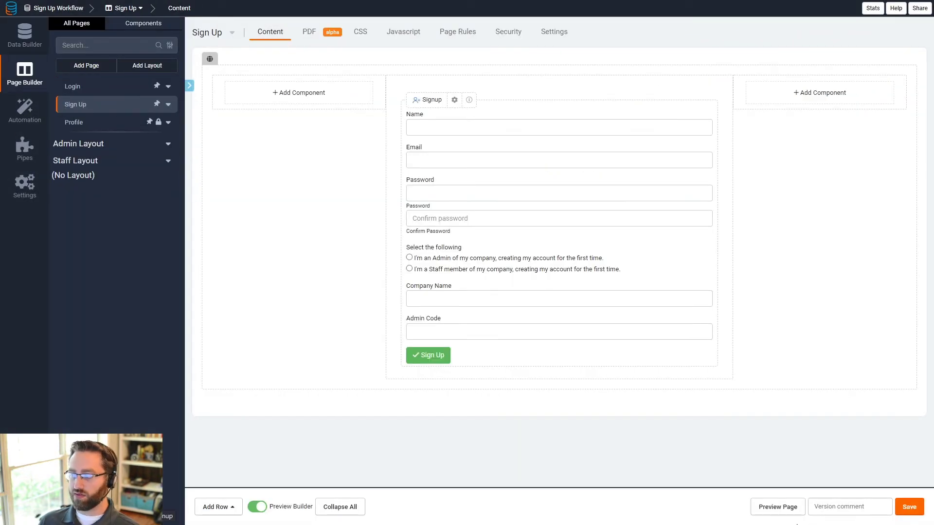
Step: Preview the Sign Up page and enter the new user's name, email, password and confirmation
{"action": "left_click", "coordinate": [762, 508]}
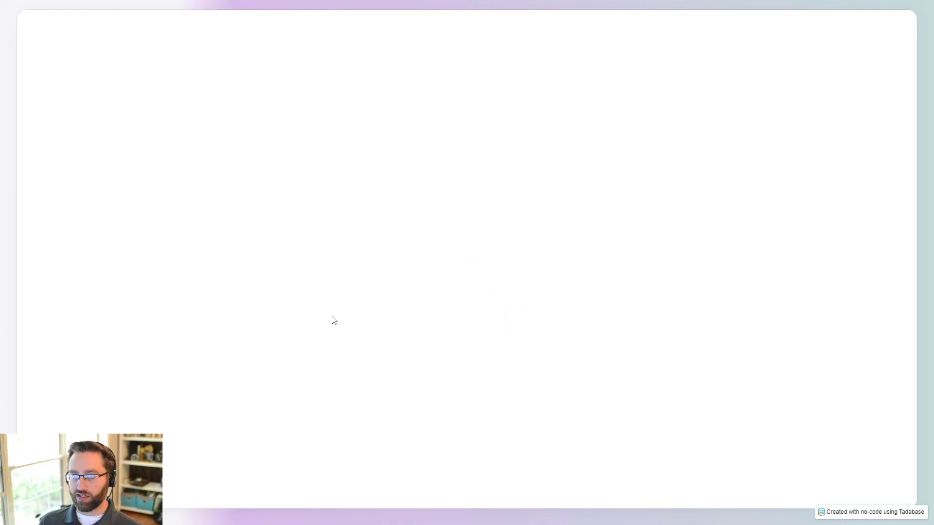
{"action": "left_click", "coordinate": [313, 117]}
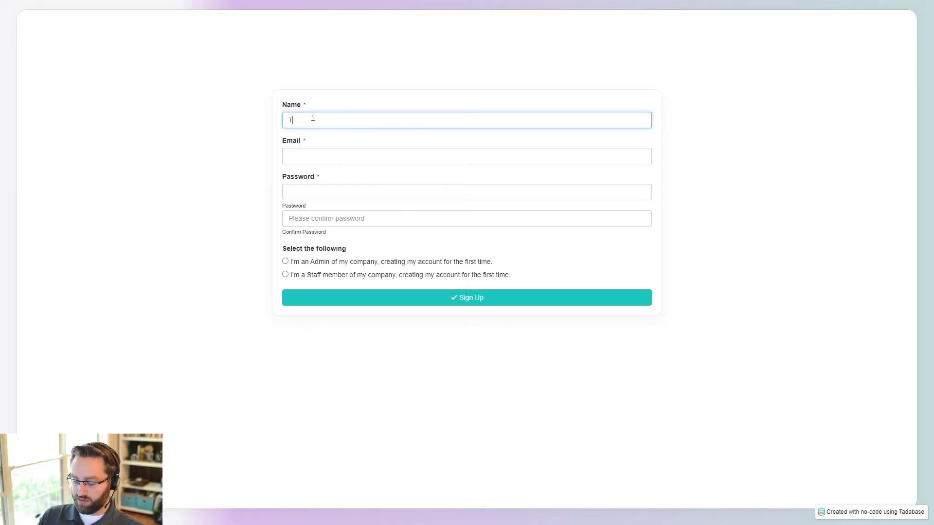
{"action": "key", "text": "Tab"}
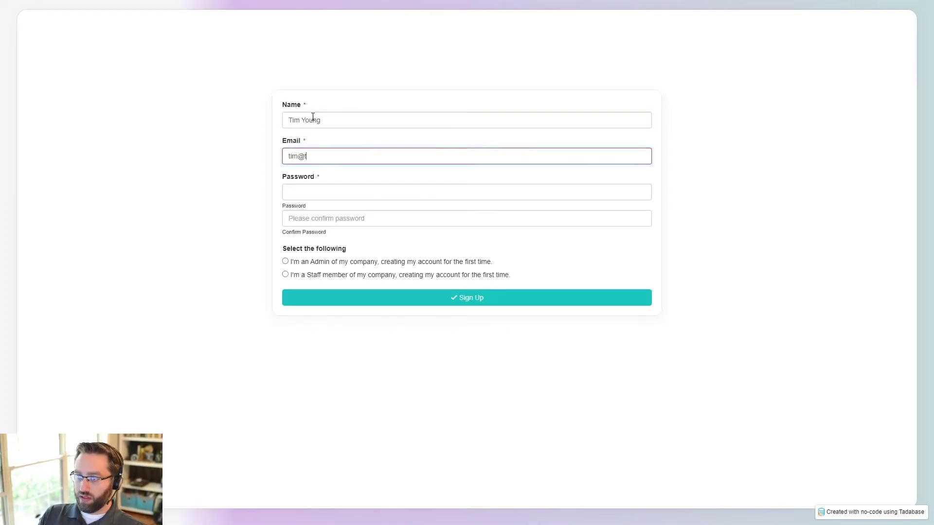
{"action": "key", "text": "Tab"}
{"action": "type", "text": "test"}
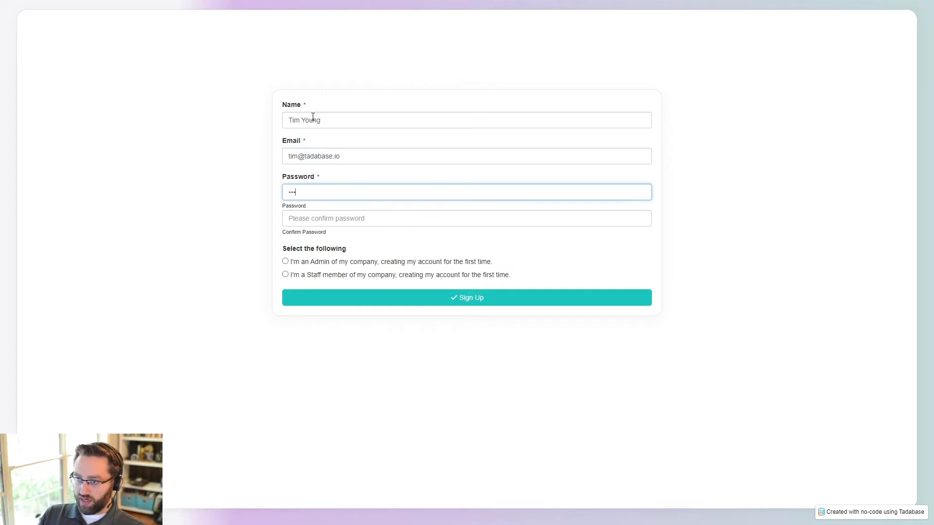
{"action": "key", "text": "Tab"}
{"action": "type", "text": "test"}
Step: Choose the admin role, enter Company Name Tadabase and the admin code, and submit the signup
{"action": "left_click", "coordinate": [302, 263]}
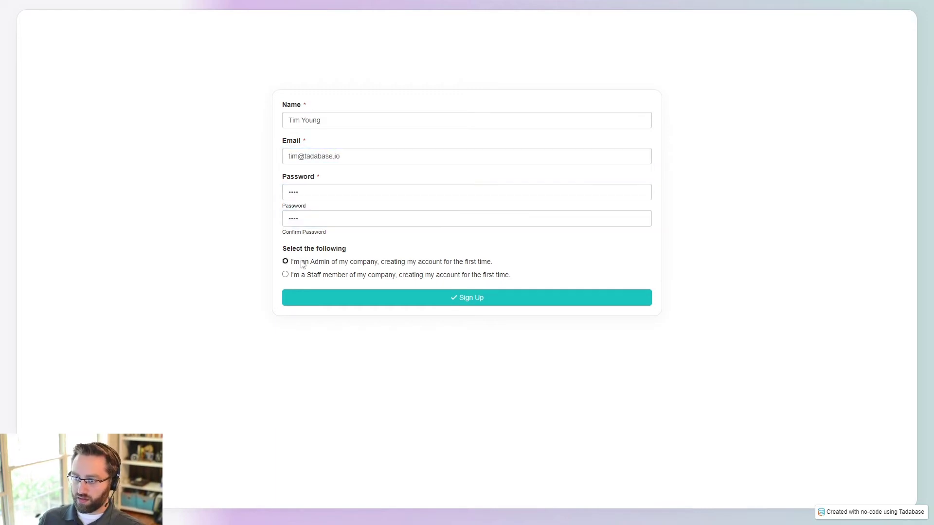
{"action": "left_click", "coordinate": [303, 264]}
{"action": "left_click", "coordinate": [302, 315]}
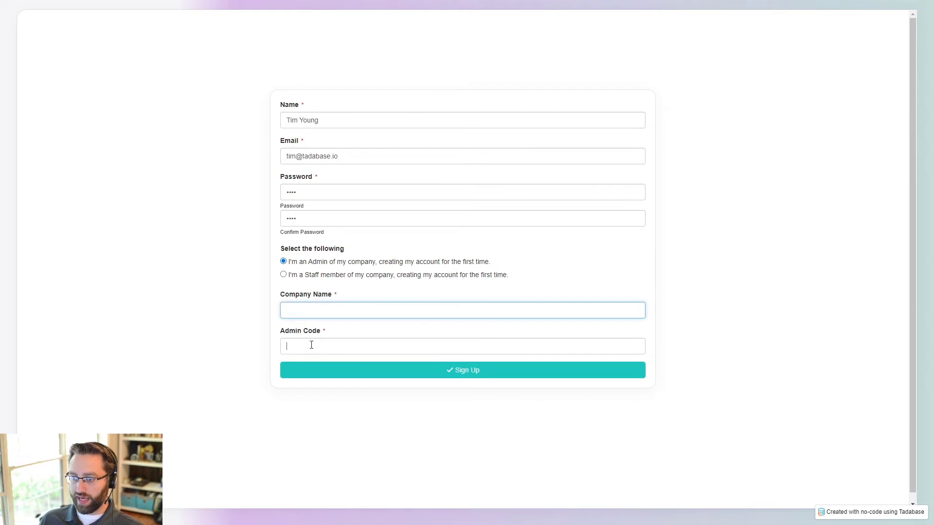
{"action": "left_click", "coordinate": [311, 344]}
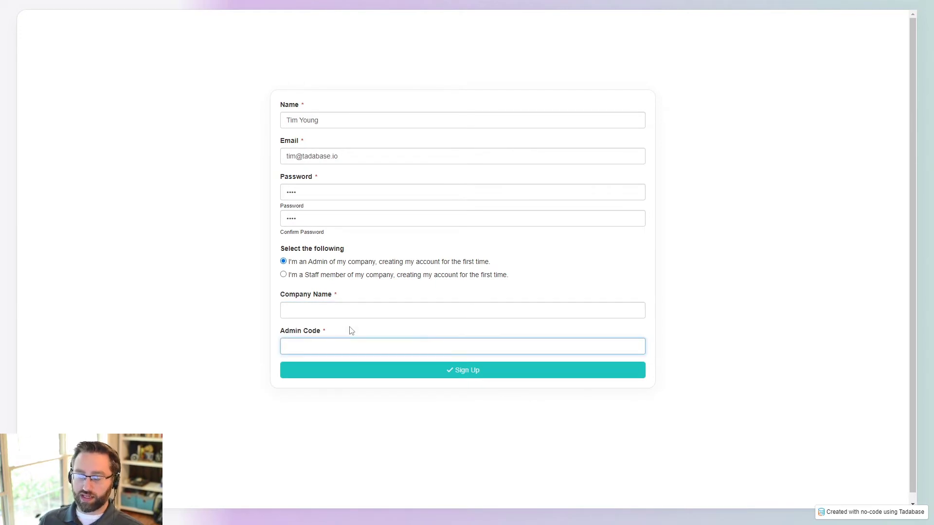
{"action": "left_click", "coordinate": [343, 311]}
{"action": "type", "text": "Tadbase"}
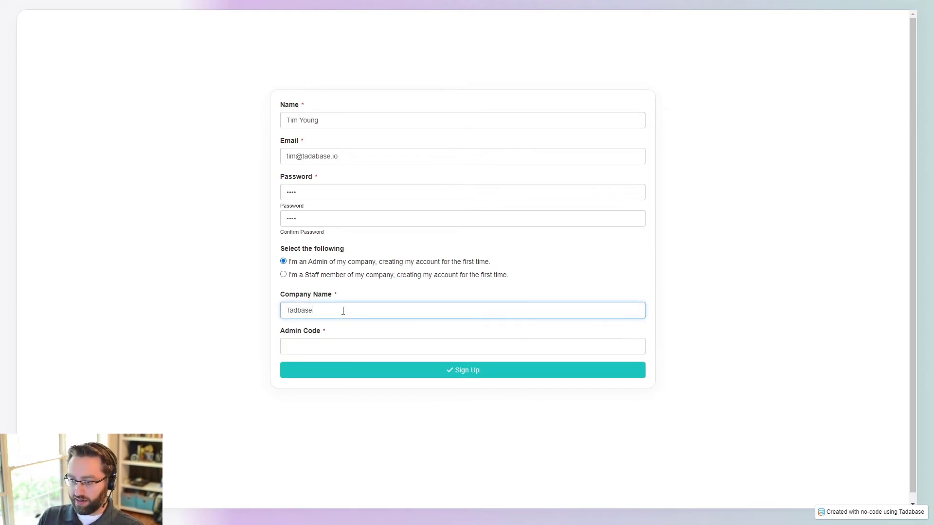
{"action": "key", "text": "BackSpace"}
{"action": "key", "text": "BackSpace"}
{"action": "key", "text": "BackSpace"}
{"action": "key", "text": "BackSpace"}
{"action": "type", "text": "abase"}
{"action": "key", "text": "Tab"}
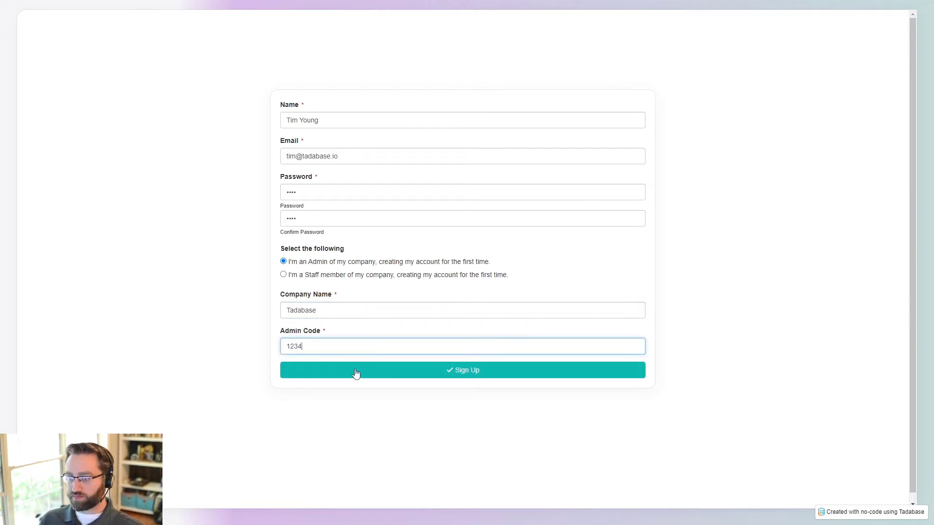
{"action": "left_click_drag", "start_coordinate": [320, 347], "coordinate": [275, 348]}
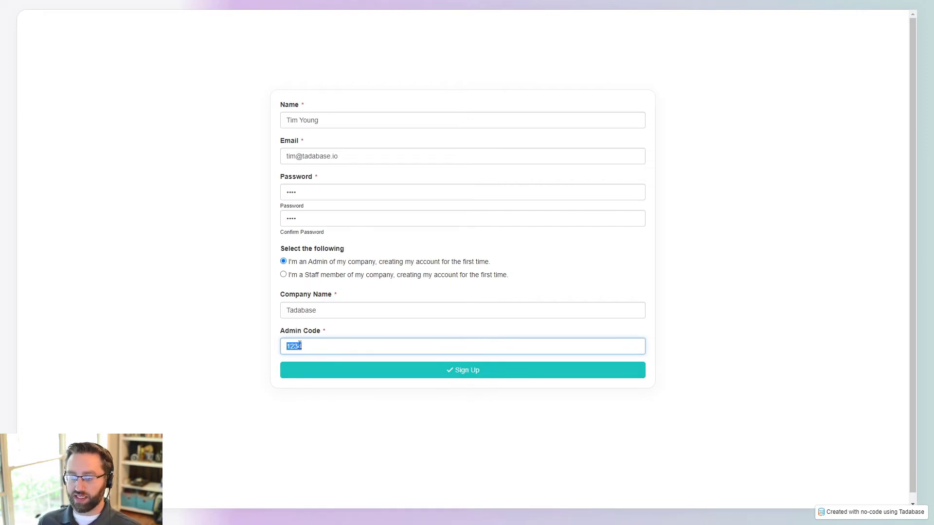
{"action": "left_click", "coordinate": [317, 344]}
{"action": "left_click_drag", "start_coordinate": [322, 332], "coordinate": [333, 367]}
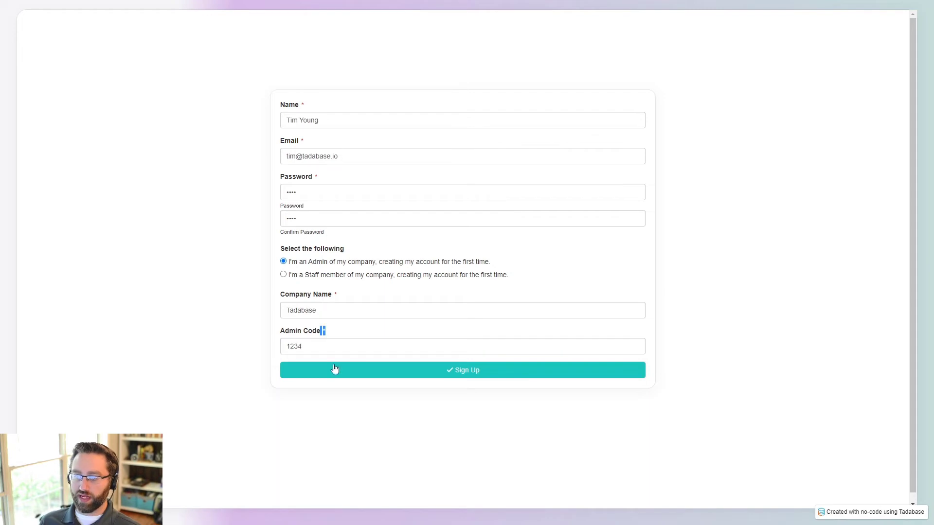
{"action": "left_click", "coordinate": [350, 335]}
{"action": "left_click", "coordinate": [336, 374]}
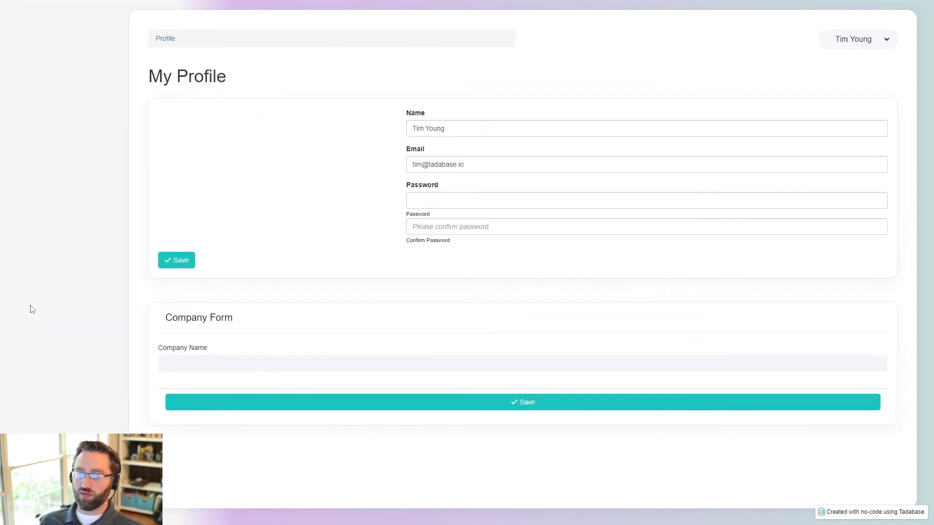
{"action": "key", "text": "ctrl+shift+Tab"}
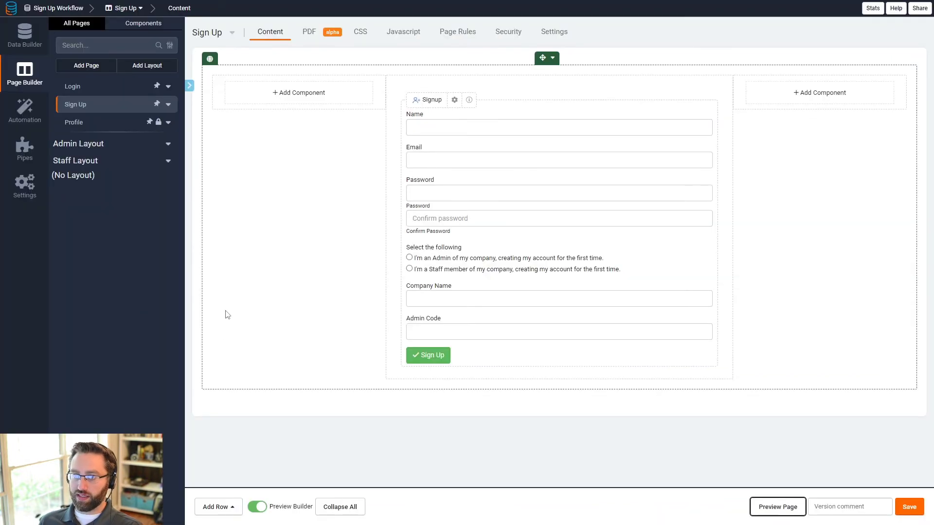
Step: Open the Users table and widen the Select the following column
{"action": "left_click", "coordinate": [23, 35]}
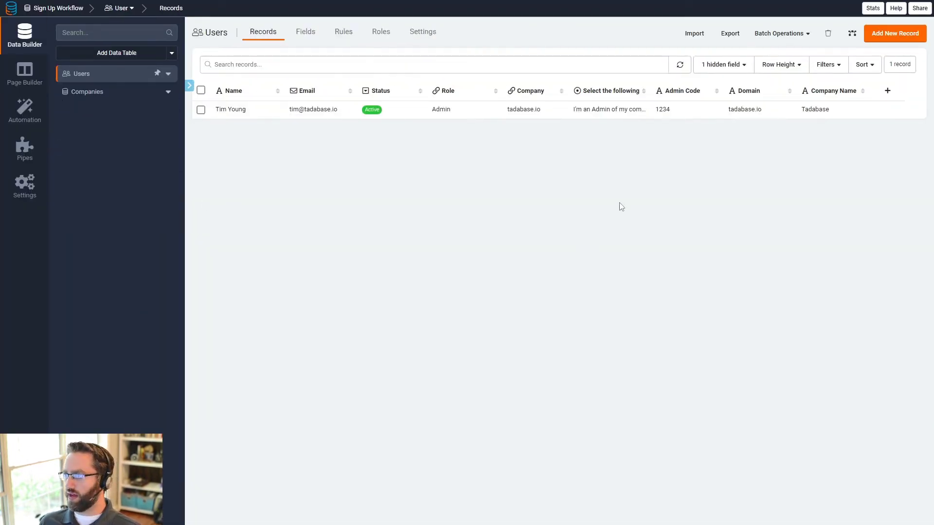
{"action": "left_click_drag", "start_coordinate": [651, 91], "coordinate": [683, 100]}
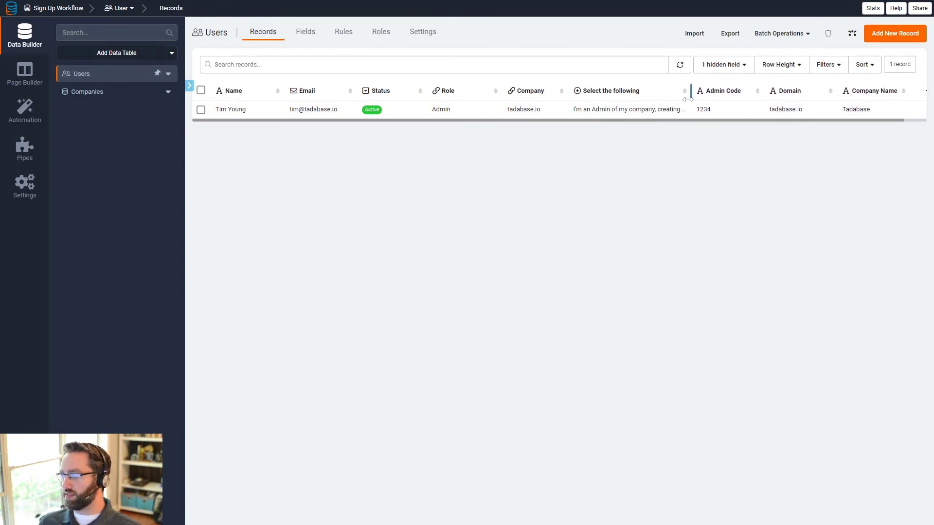
{"action": "left_click_drag", "start_coordinate": [734, 123], "coordinate": [808, 122]}
{"action": "left_click", "coordinate": [774, 172]}
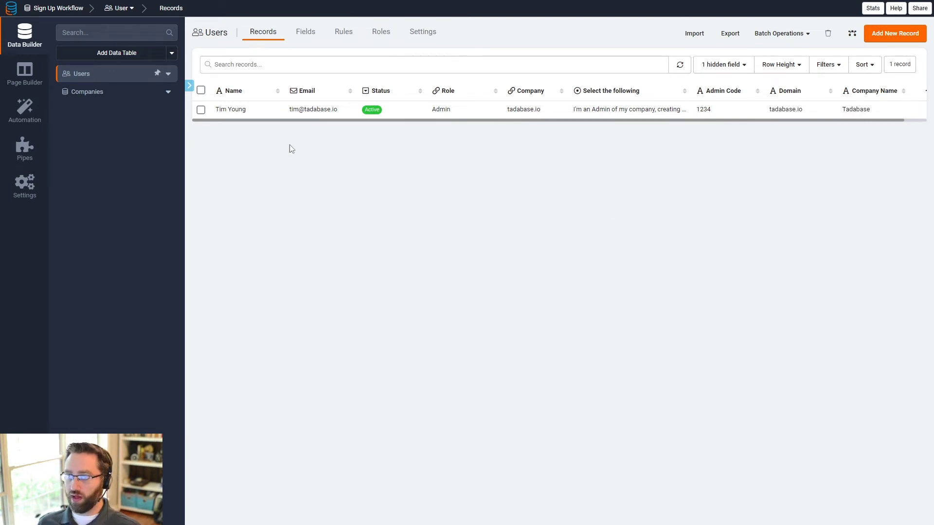
Step: Inspect the new user's status, Role Admin, company tadabase.io, admin code and domain tadabase.io
{"action": "left_click", "coordinate": [246, 111]}
{"action": "left_click", "coordinate": [316, 114]}
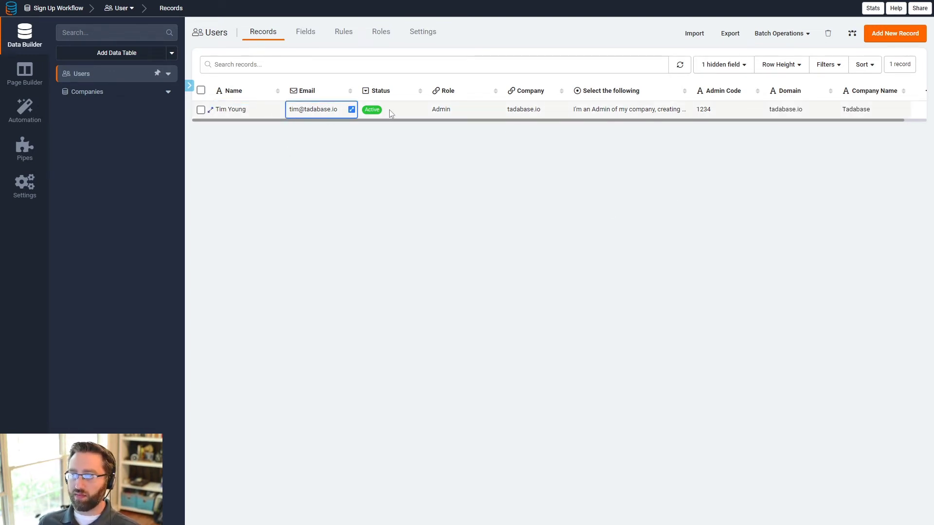
{"action": "left_click", "coordinate": [392, 112]}
{"action": "left_click", "coordinate": [463, 110]}
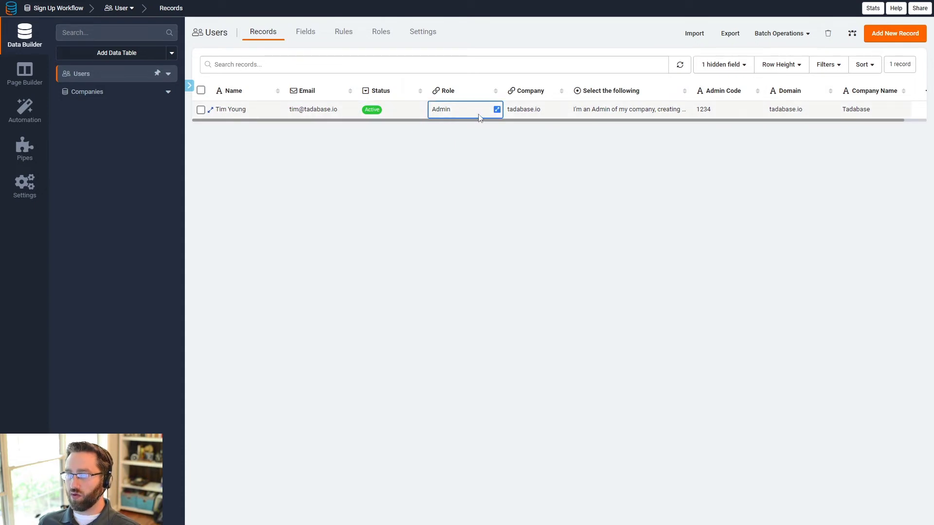
{"action": "left_click", "coordinate": [596, 115]}
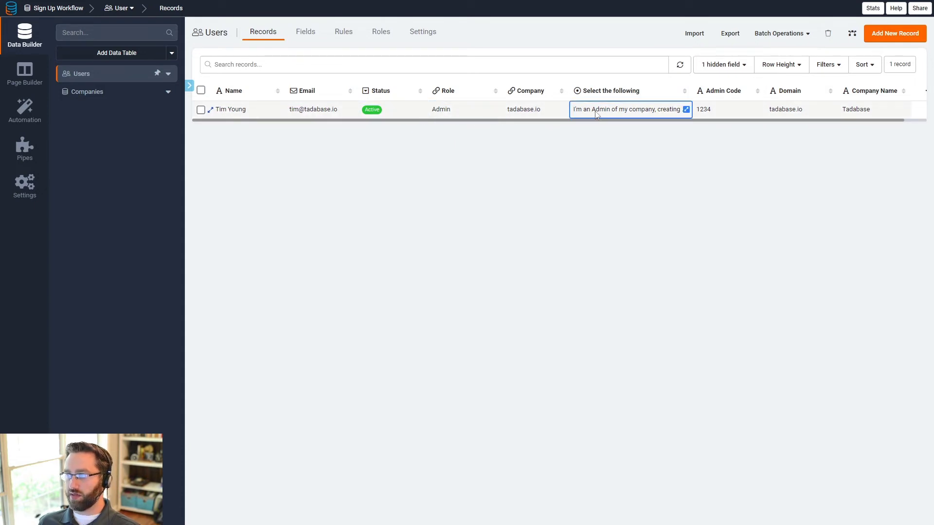
{"action": "left_click", "coordinate": [686, 109]}
{"action": "left_click", "coordinate": [690, 44]}
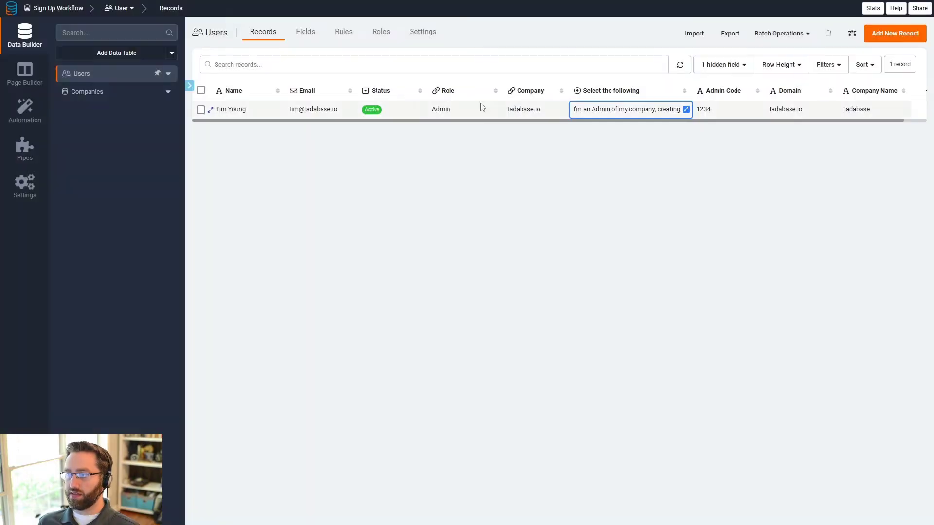
{"action": "left_click", "coordinate": [450, 110]}
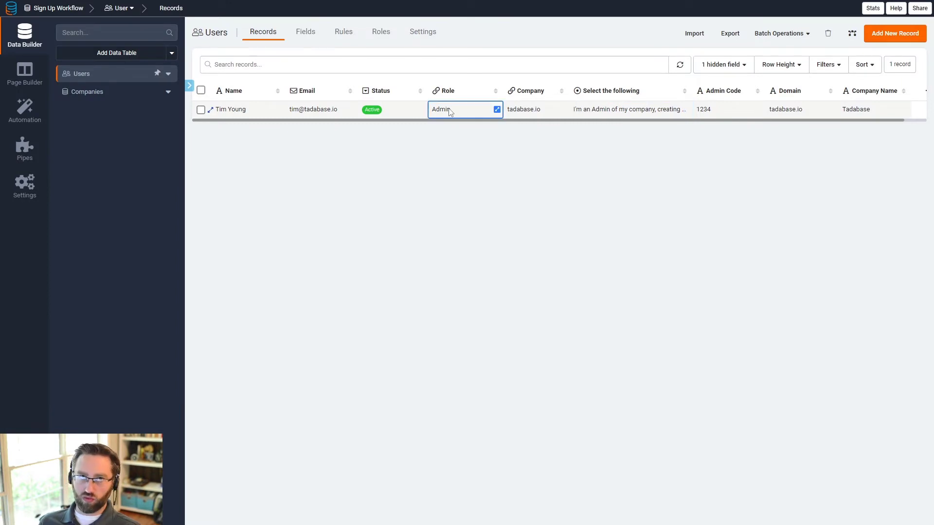
{"action": "left_click", "coordinate": [540, 109]}
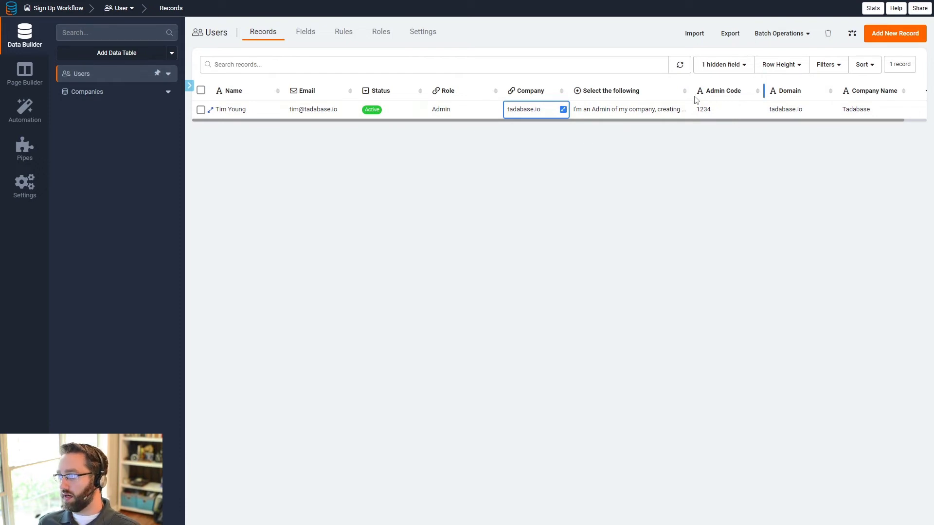
{"action": "left_click", "coordinate": [725, 110]}
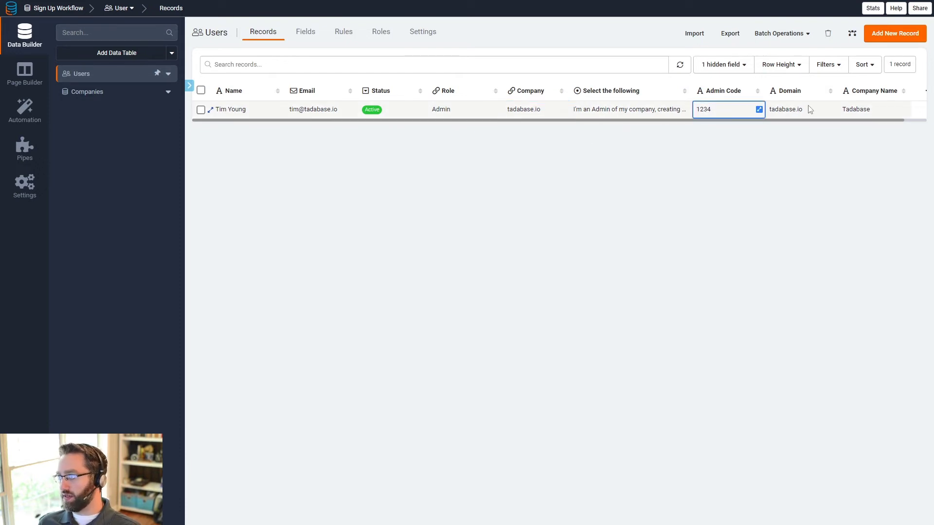
{"action": "left_click", "coordinate": [810, 109]}
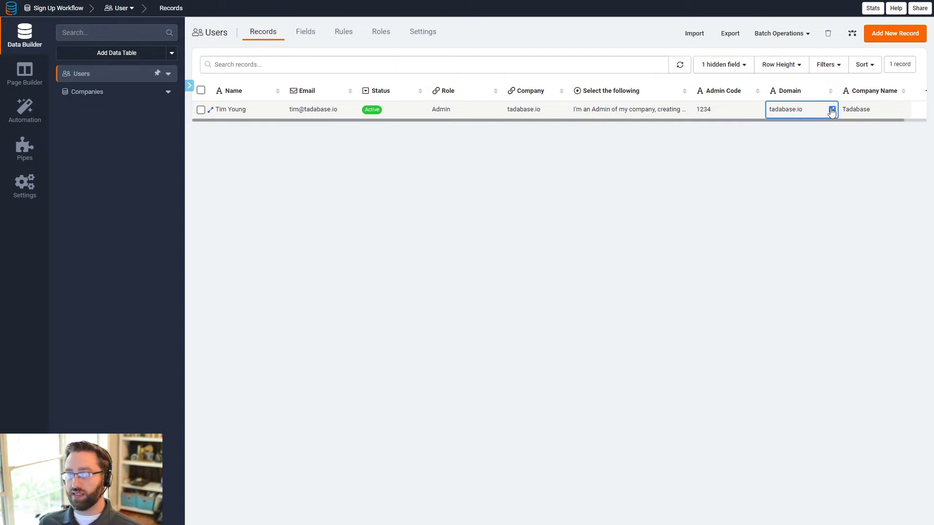
{"action": "scroll", "coordinate": [871, 125], "scroll_direction": "right", "scroll_amount": 1}
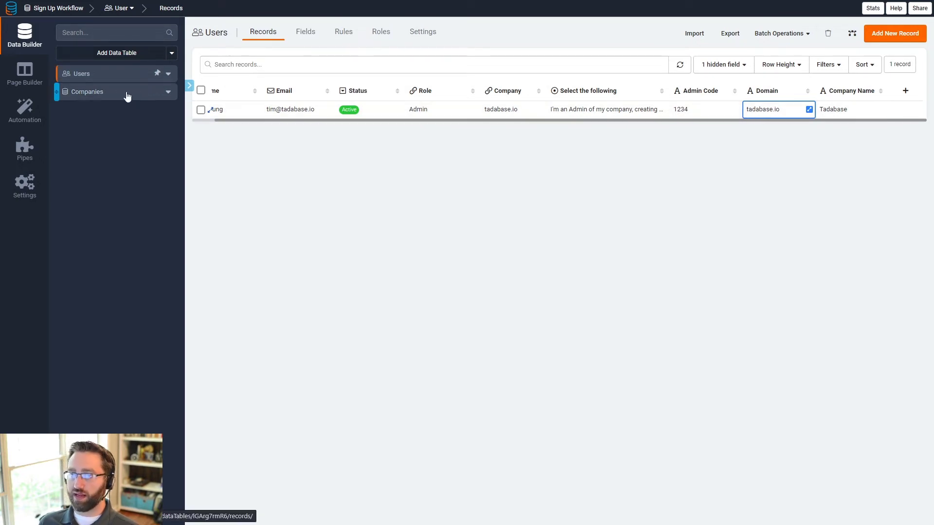
{"action": "key", "text": "Tab"}
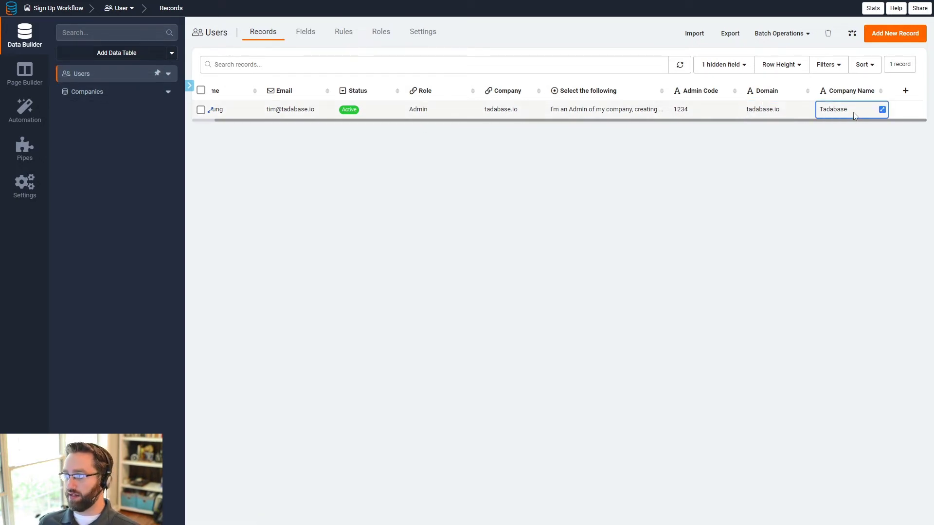
Step: Delete the Created By Email field from Companies and review the Tadabase record
{"action": "left_click", "coordinate": [107, 91]}
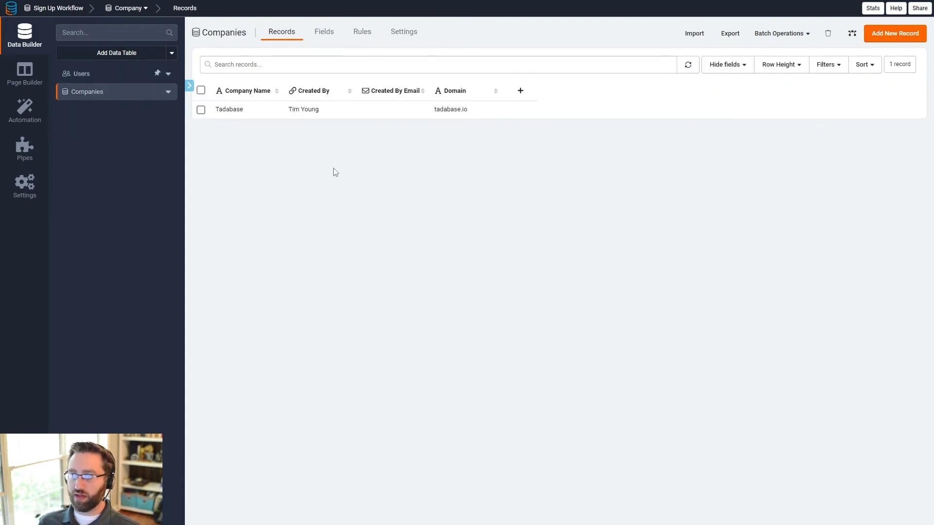
{"action": "left_click", "coordinate": [381, 92]}
{"action": "left_click", "coordinate": [341, 215]}
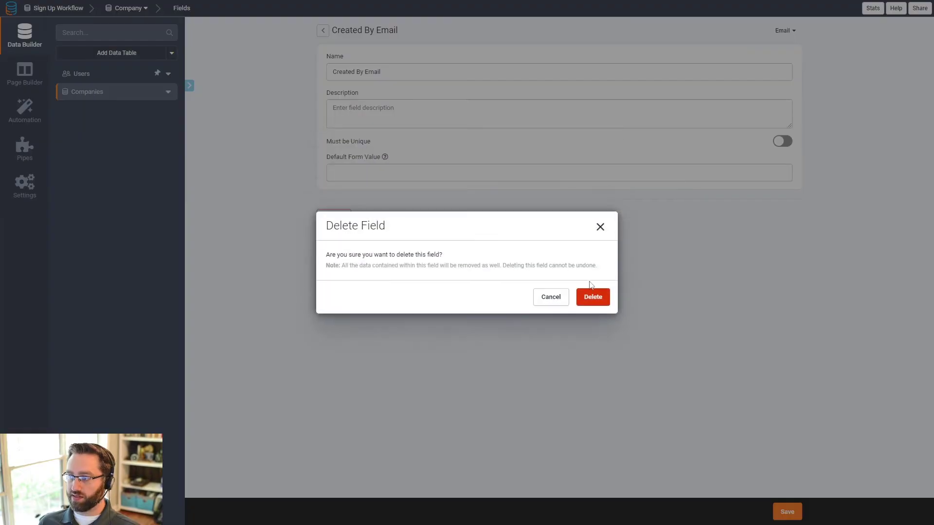
{"action": "left_click", "coordinate": [592, 296]}
{"action": "left_click", "coordinate": [281, 32]}
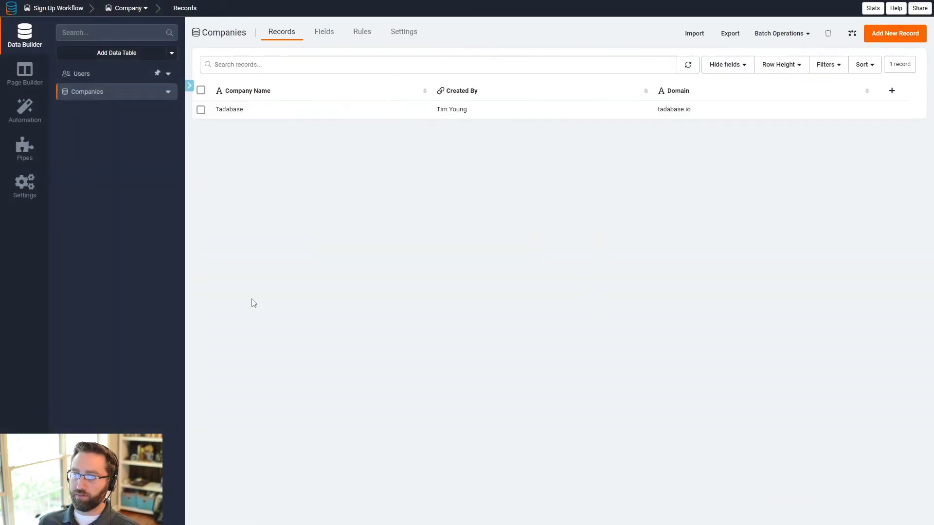
{"action": "double_click", "coordinate": [236, 110]}
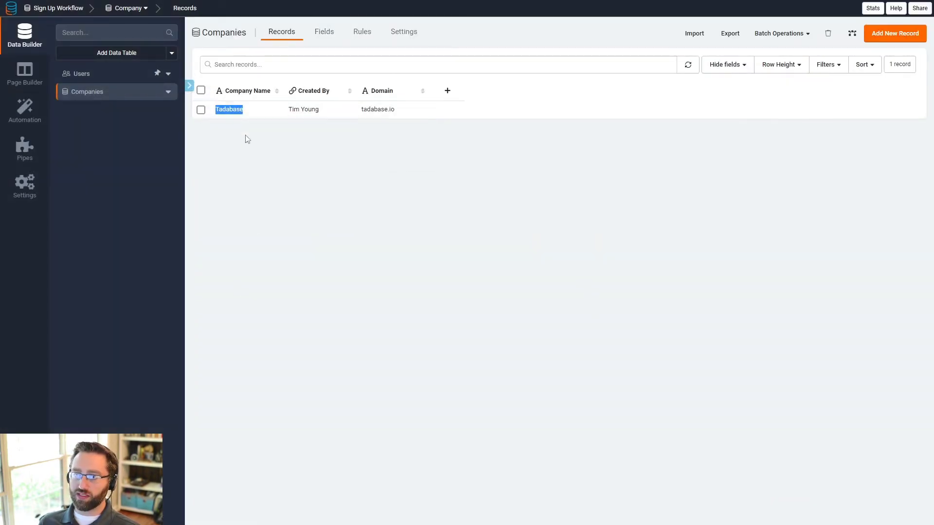
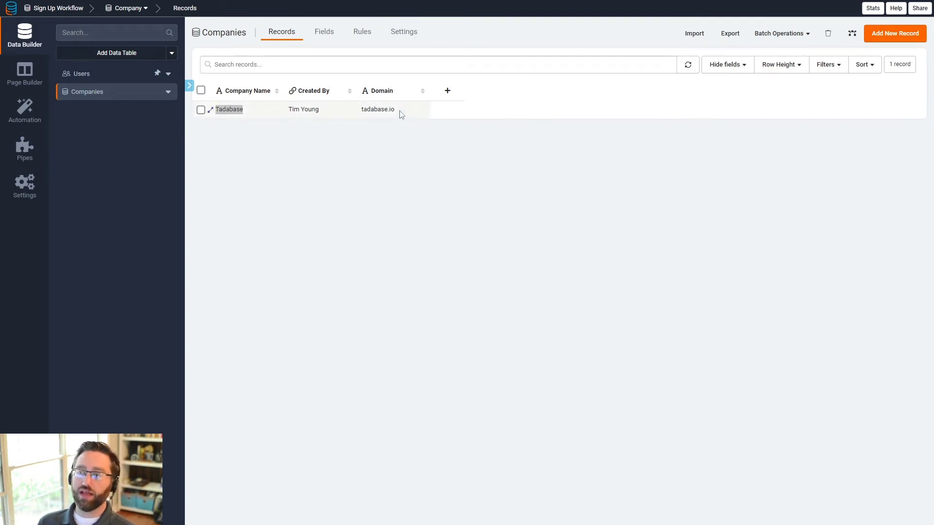
Step: Compare the company's tadabase.io Domain with the user's Domain, then open the Sign Up page
{"action": "left_click_drag", "start_coordinate": [400, 111], "coordinate": [361, 111]}
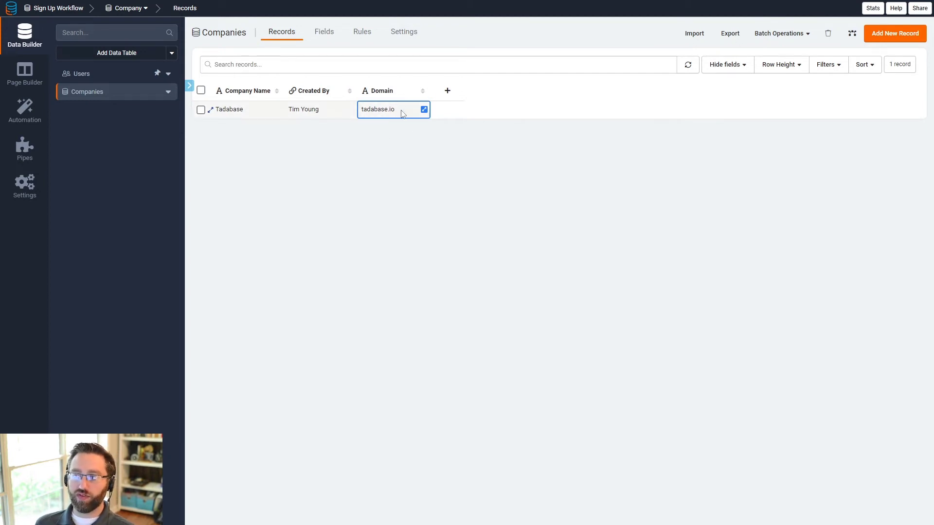
{"action": "left_click", "coordinate": [100, 74]}
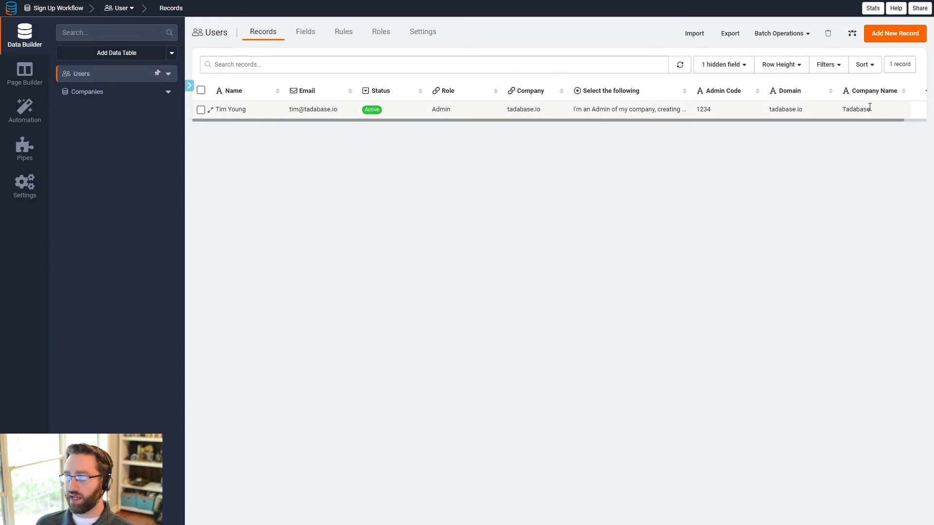
{"action": "left_click", "coordinate": [821, 113]}
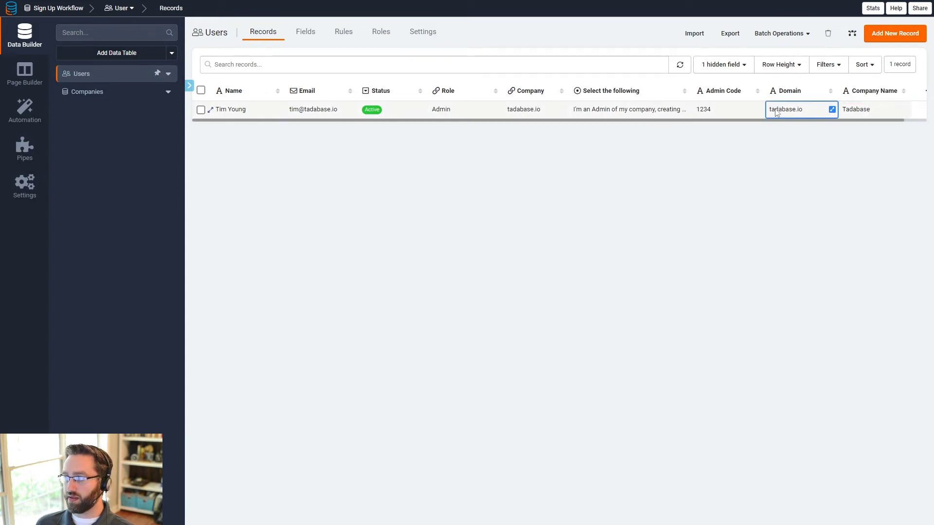
{"action": "left_click", "coordinate": [68, 92]}
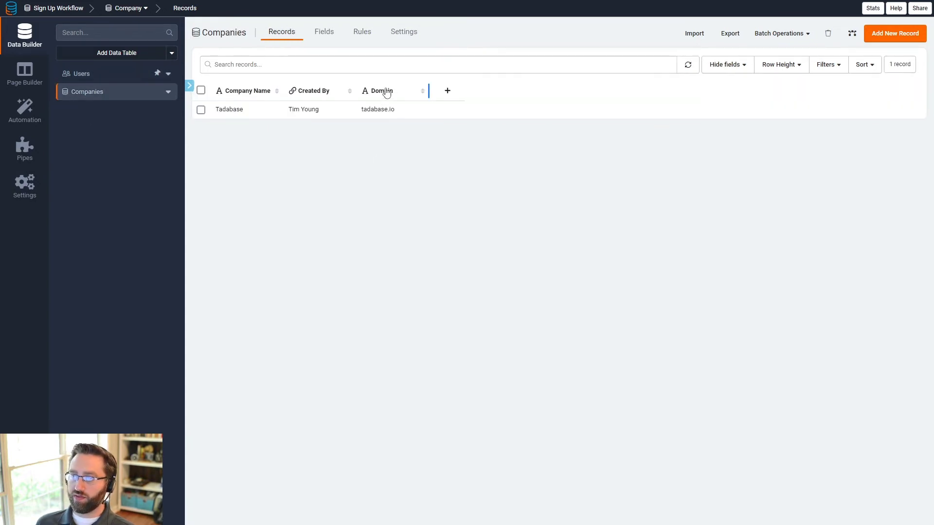
{"action": "left_click_drag", "start_coordinate": [393, 116], "coordinate": [348, 117]}
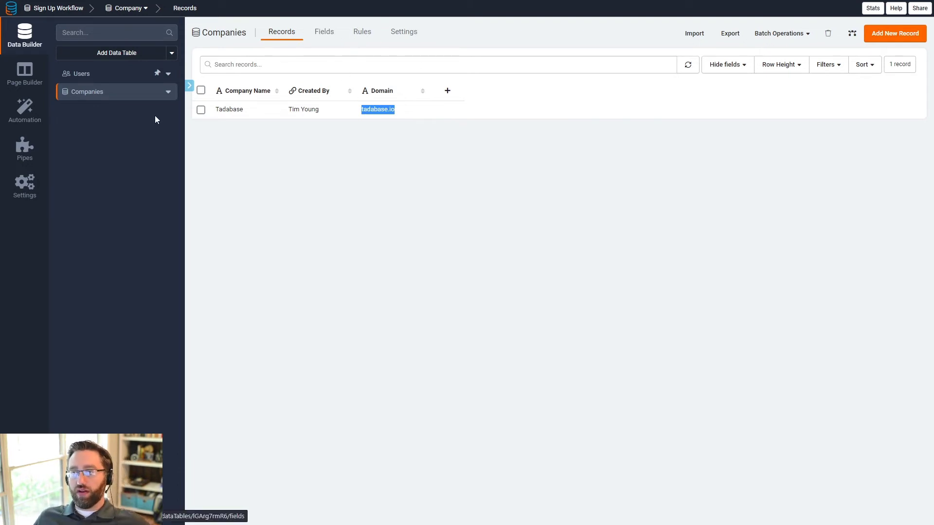
{"action": "left_click", "coordinate": [395, 153]}
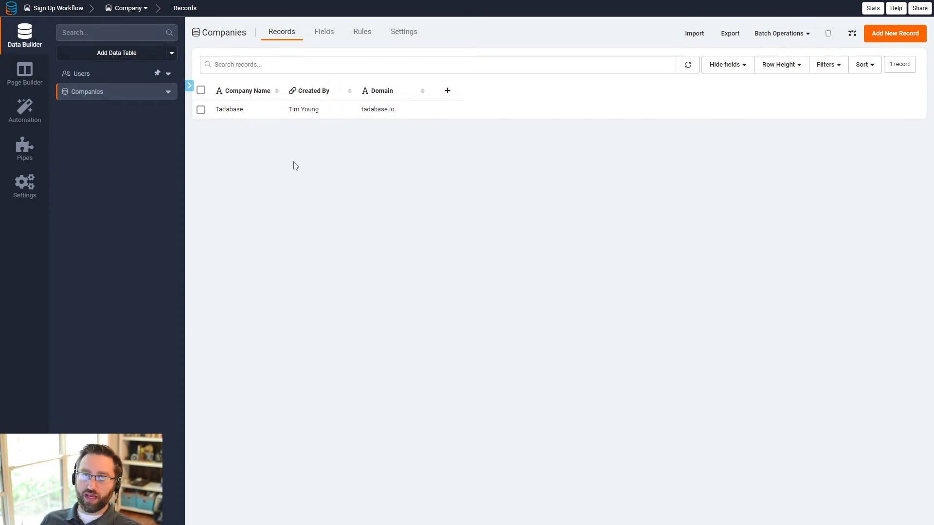
{"action": "left_click", "coordinate": [32, 86]}
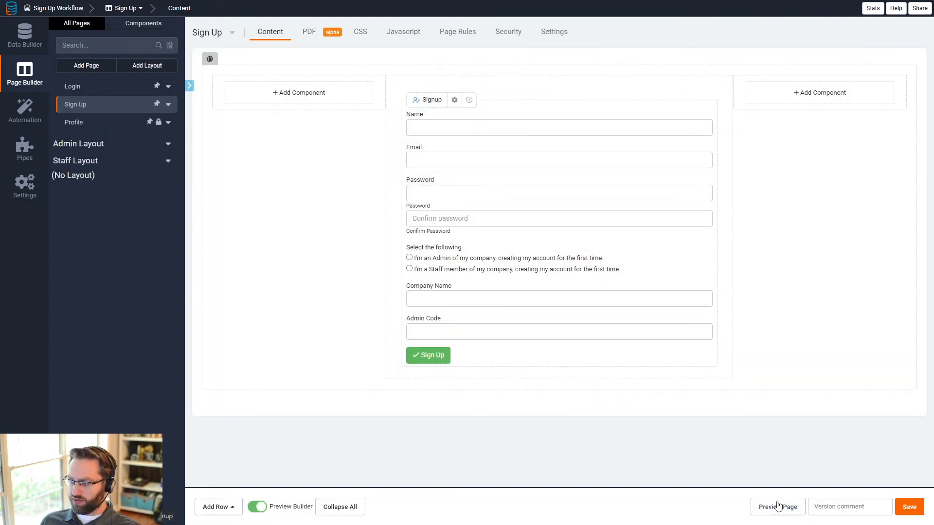
Step: Preview the Sign Up page live and log out of the current account
{"action": "left_click", "coordinate": [778, 507]}
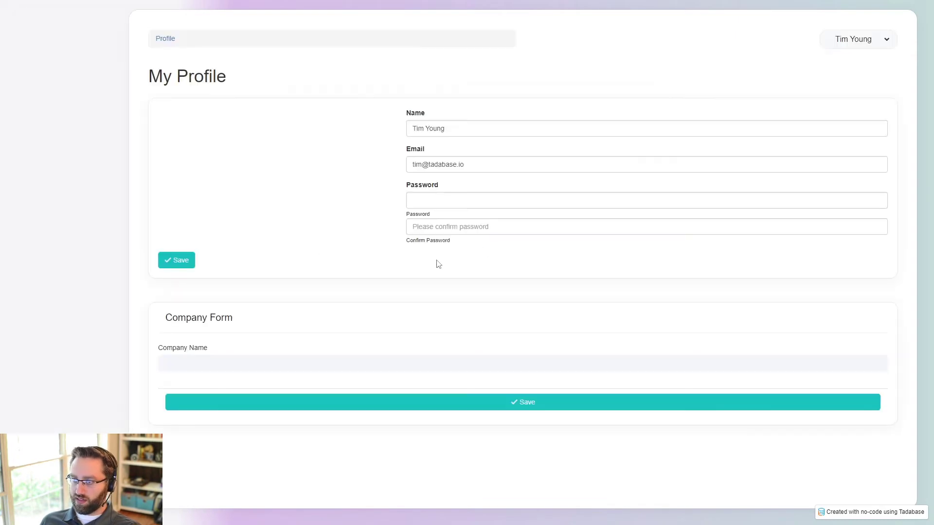
{"action": "left_click", "coordinate": [855, 45]}
{"action": "left_click", "coordinate": [858, 84]}
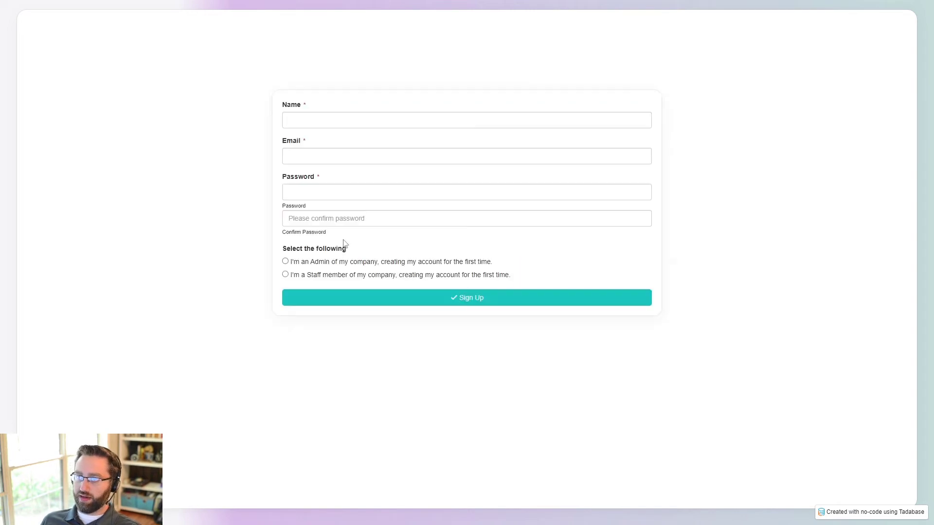
Step: Sign up as staff member 'Test' with a tadabase.io email, then return to the builder
{"action": "left_click", "coordinate": [315, 122]}
{"action": "type", "text": "Tes"}
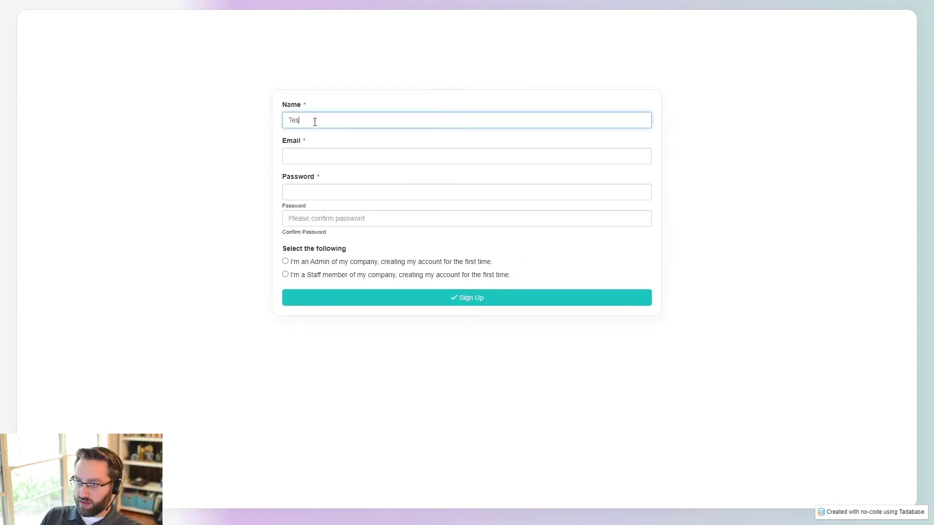
{"action": "type", "text": "t"}
{"action": "key", "text": "Tab"}
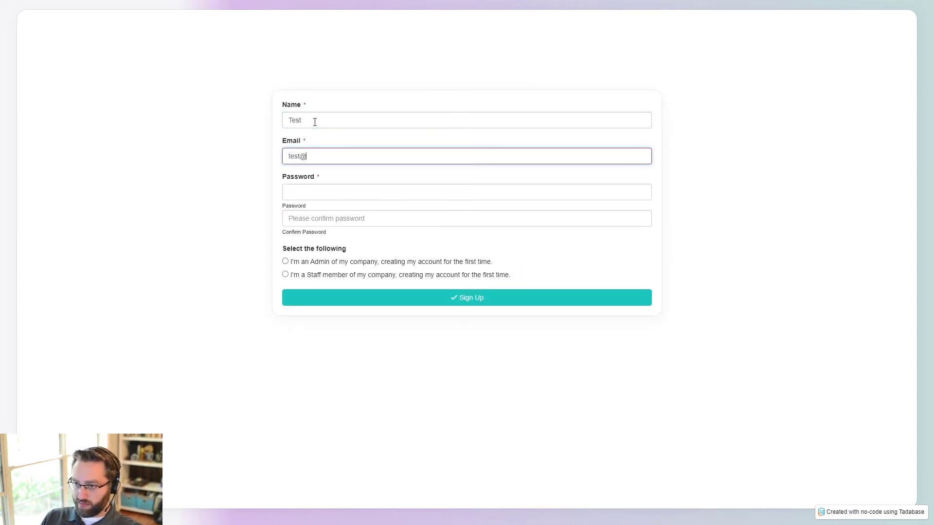
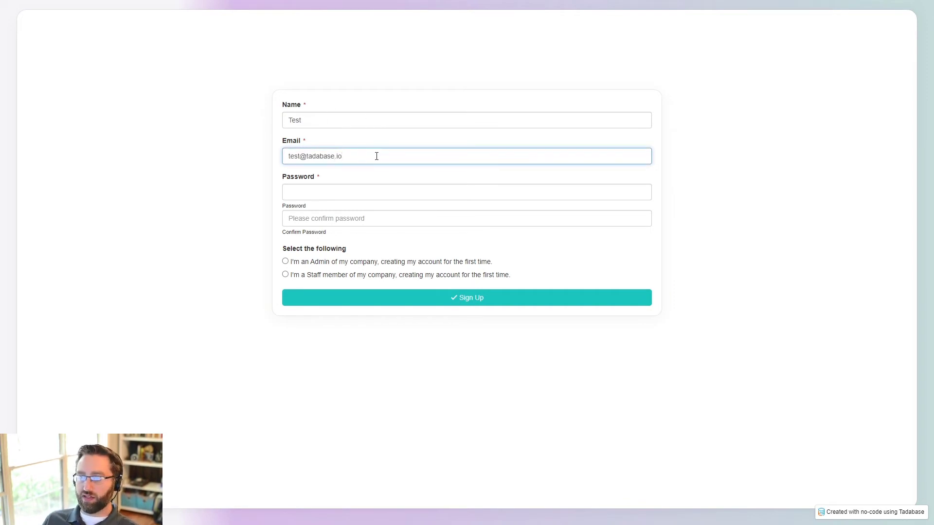
{"action": "left_click", "coordinate": [310, 194]}
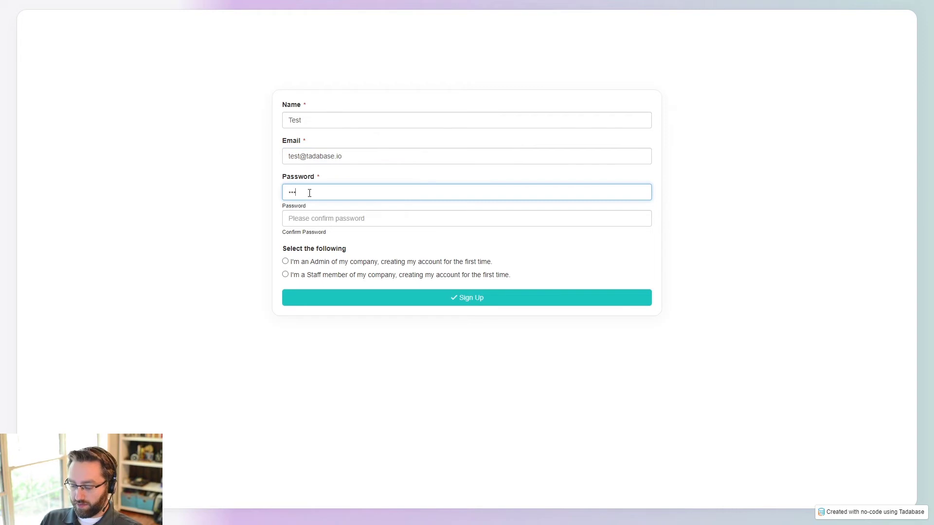
{"action": "left_click", "coordinate": [292, 218]}
{"action": "type", "text": "test"}
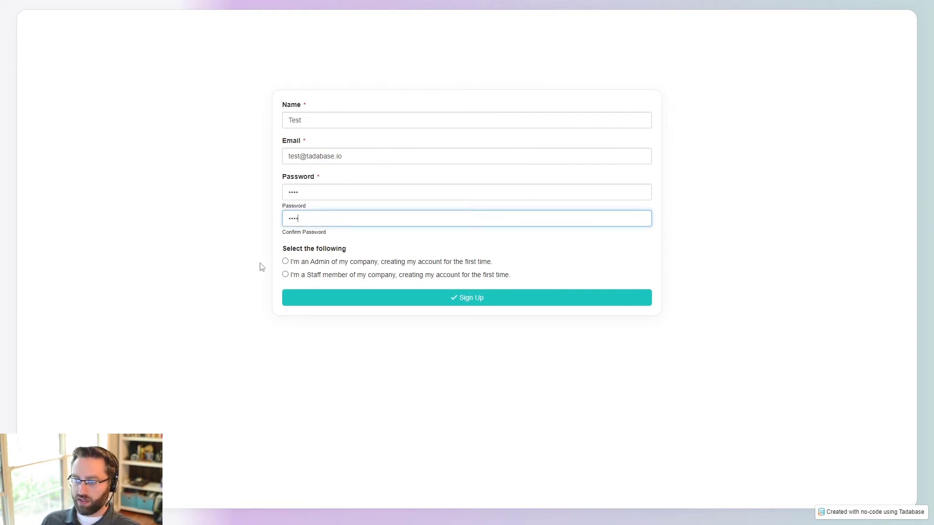
{"action": "left_click", "coordinate": [285, 274]}
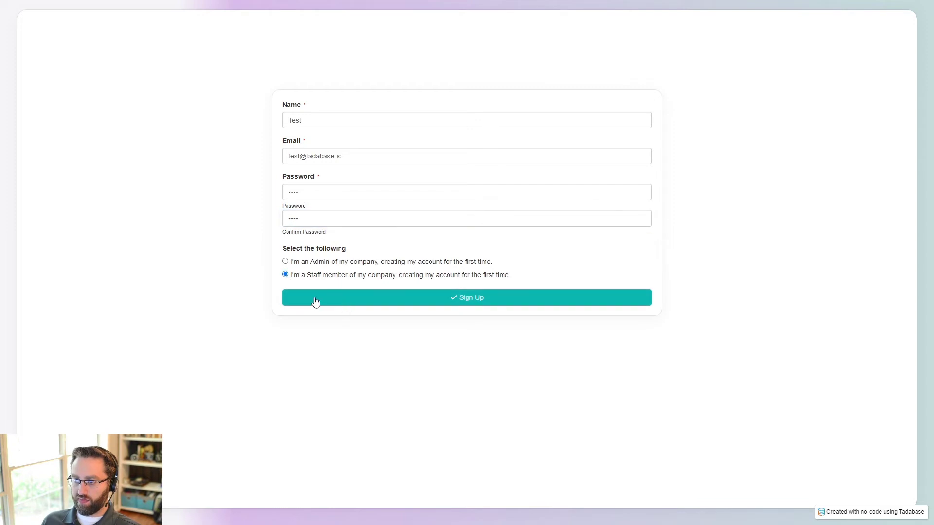
{"action": "left_click", "coordinate": [315, 297]}
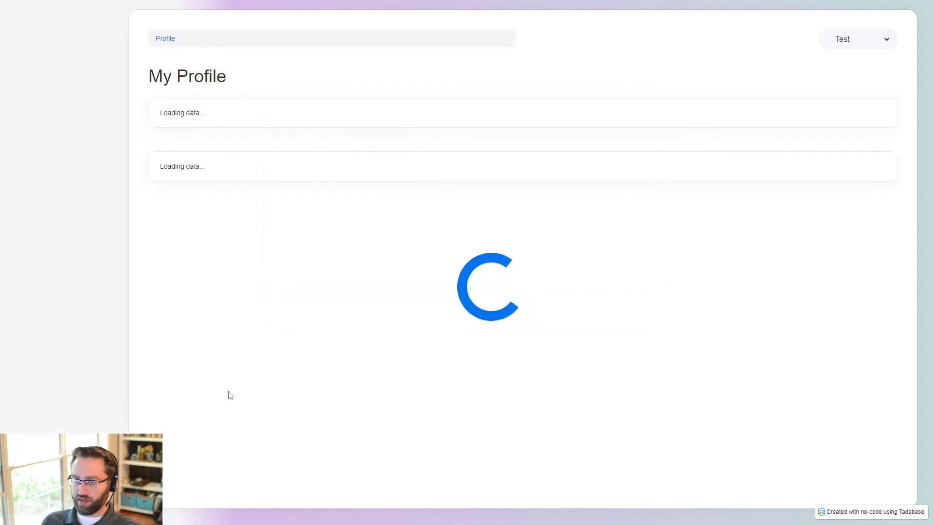
{"action": "key", "text": "ctrl+shift+Tab"}
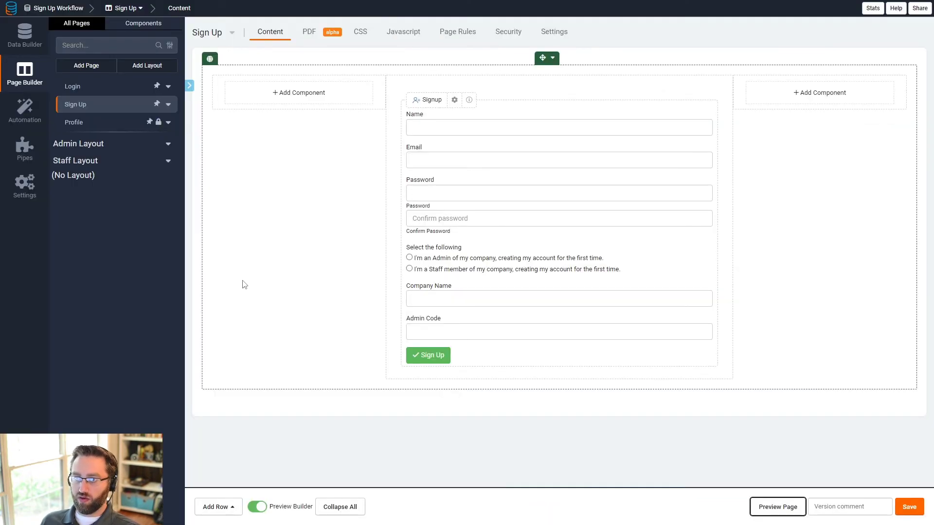
{"action": "left_click", "coordinate": [25, 36]}
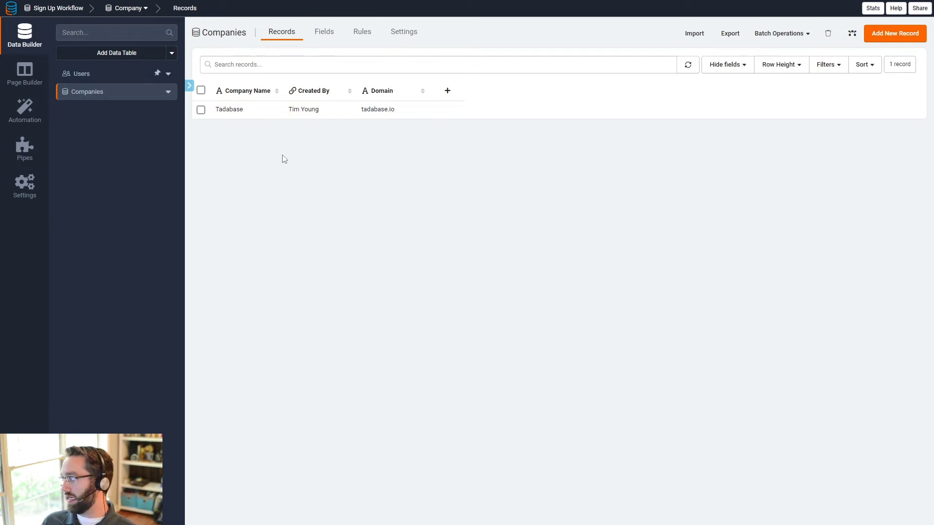
{"action": "left_click", "coordinate": [25, 73]}
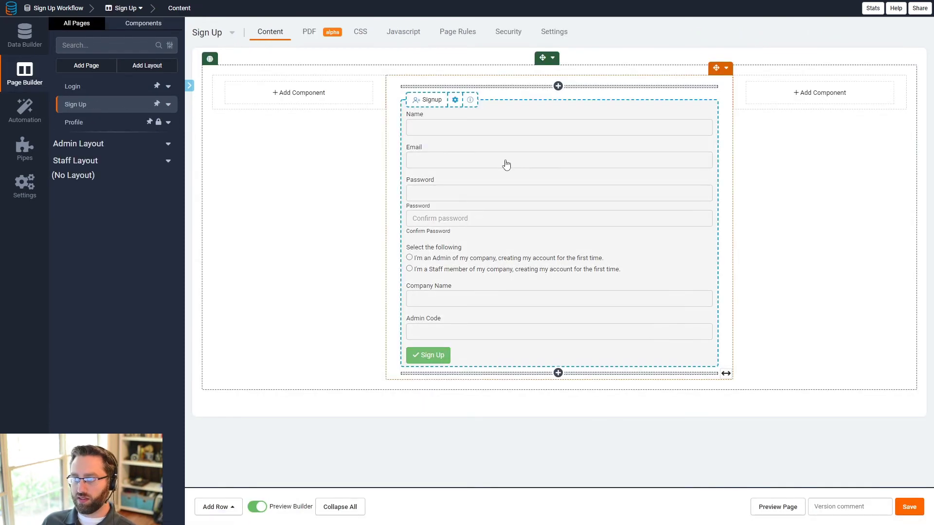
{"action": "left_click", "coordinate": [506, 165]}
{"action": "left_click", "coordinate": [129, 33]}
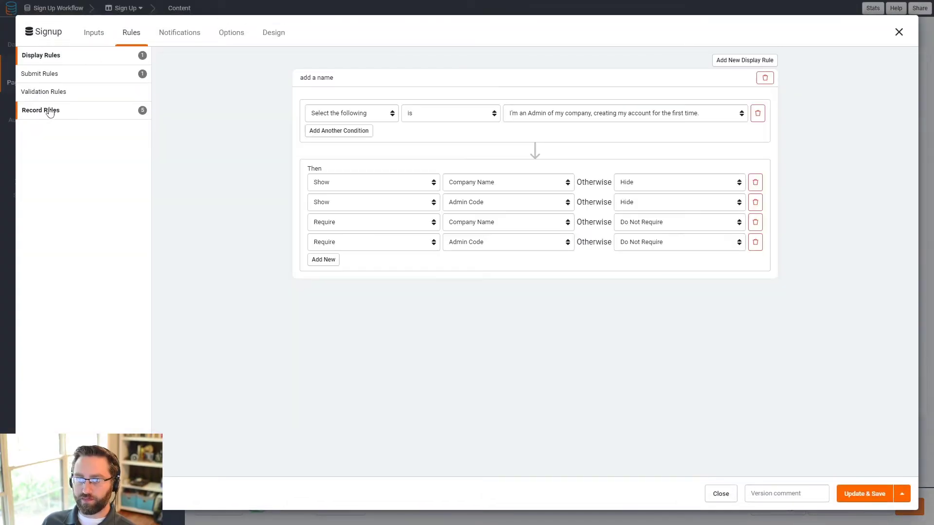
{"action": "left_click", "coordinate": [46, 110]}
{"action": "left_click", "coordinate": [409, 81]}
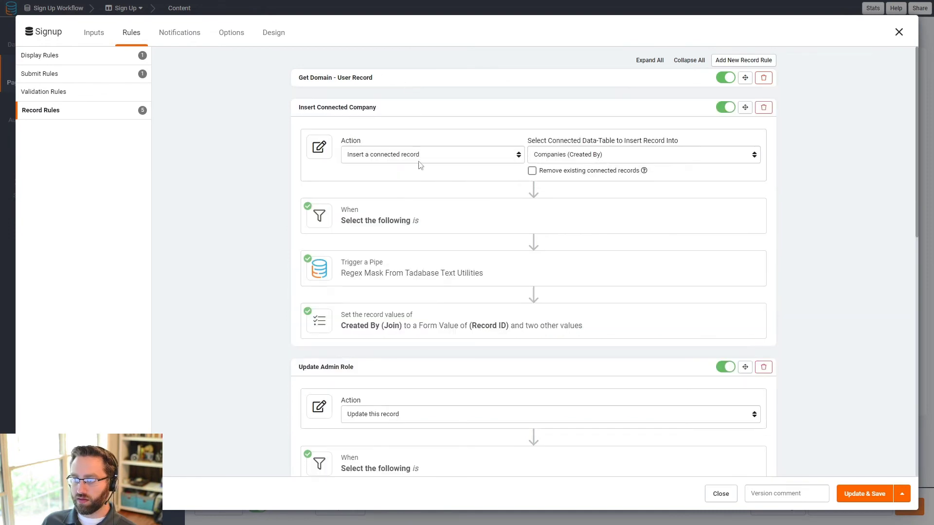
{"action": "left_click", "coordinate": [463, 213]}
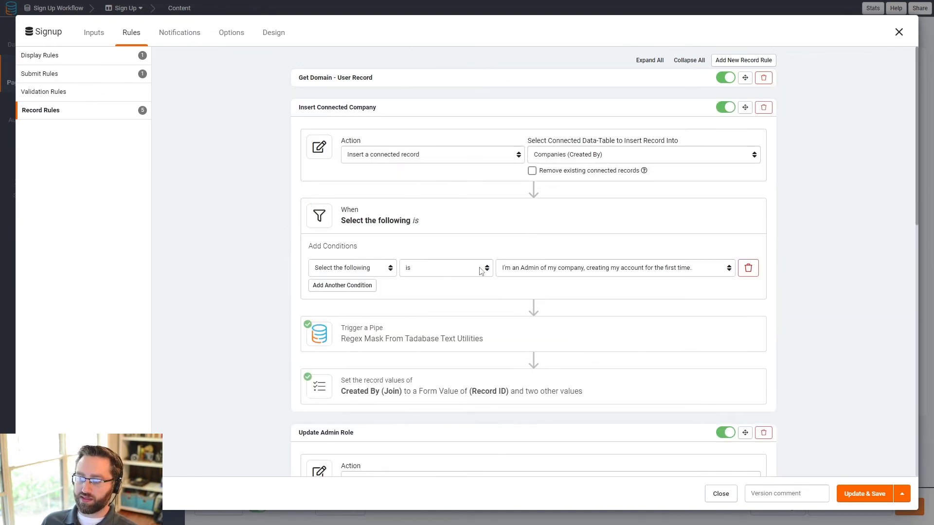
{"action": "left_click", "coordinate": [400, 113]}
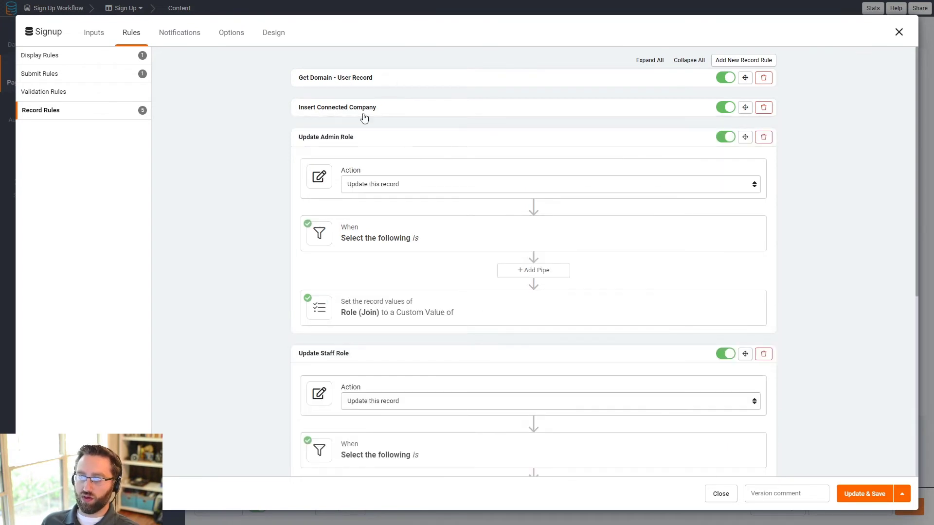
{"action": "left_click", "coordinate": [394, 138]}
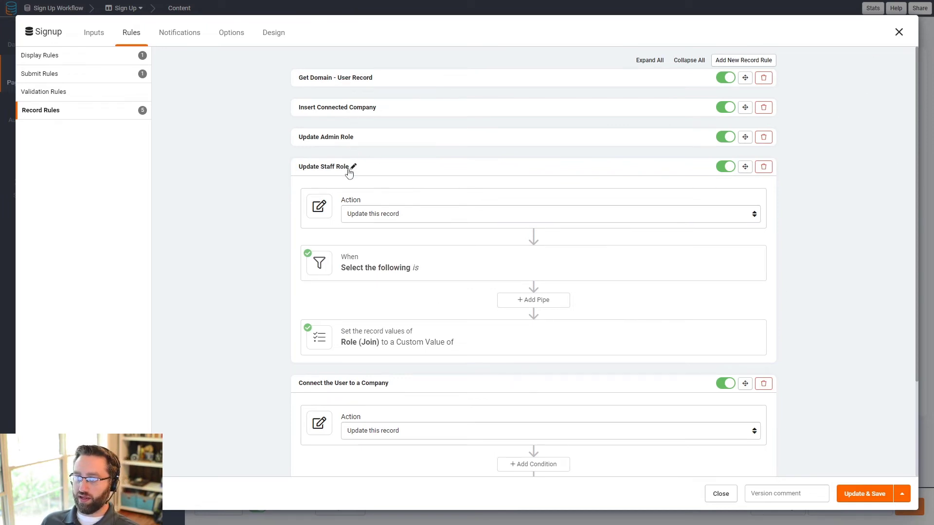
{"action": "scroll", "coordinate": [334, 397], "scroll_direction": "down", "scroll_amount": 2}
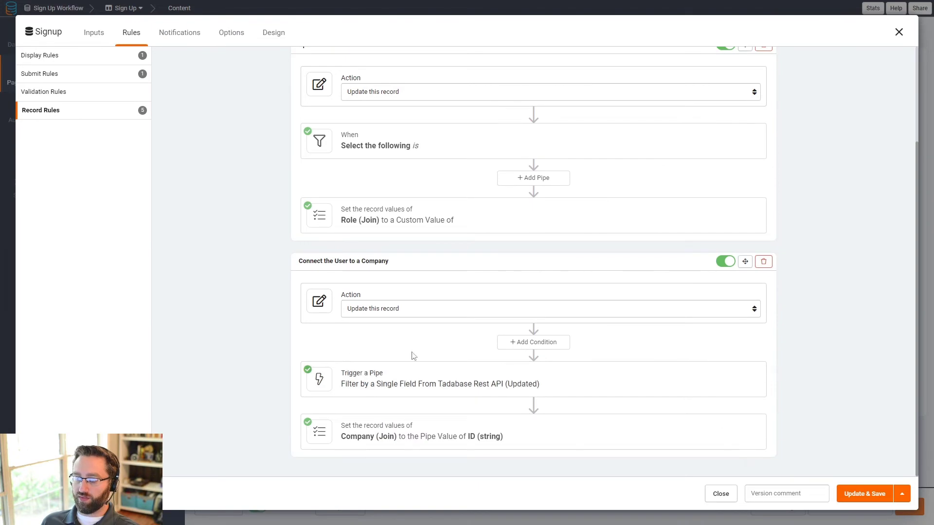
{"action": "left_click", "coordinate": [900, 33]}
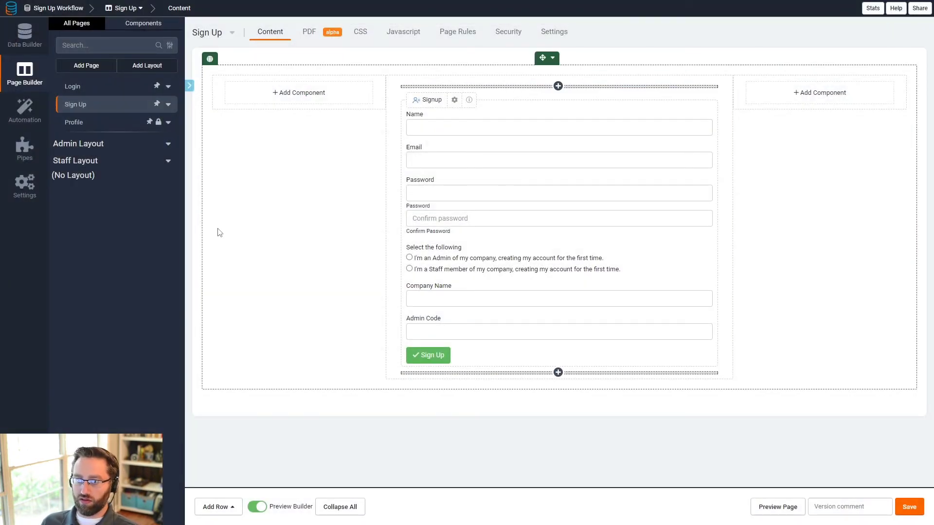
{"action": "left_click", "coordinate": [25, 35]}
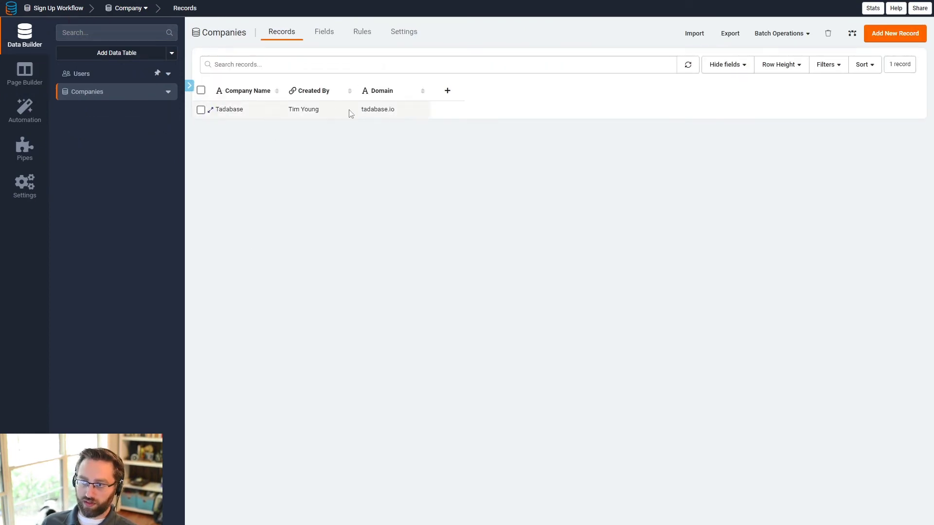
{"action": "left_click", "coordinate": [304, 111]}
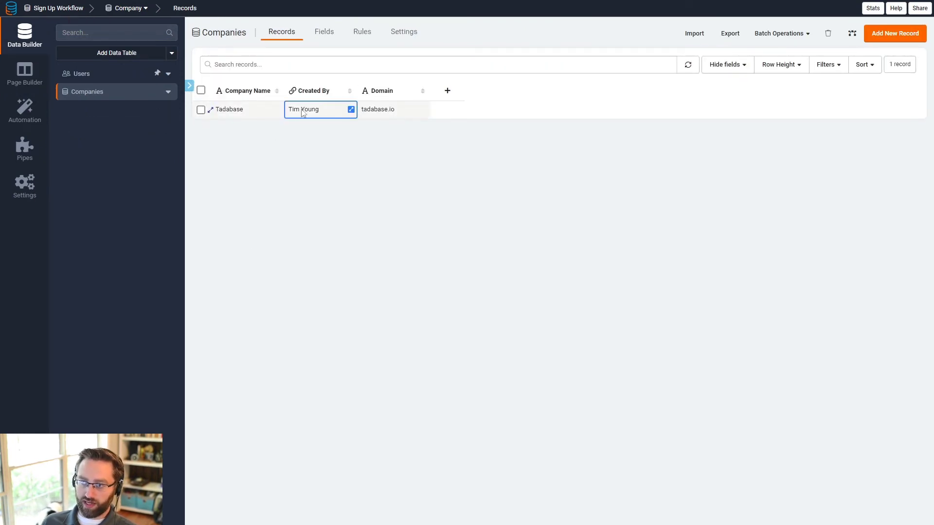
{"action": "left_click", "coordinate": [115, 75]}
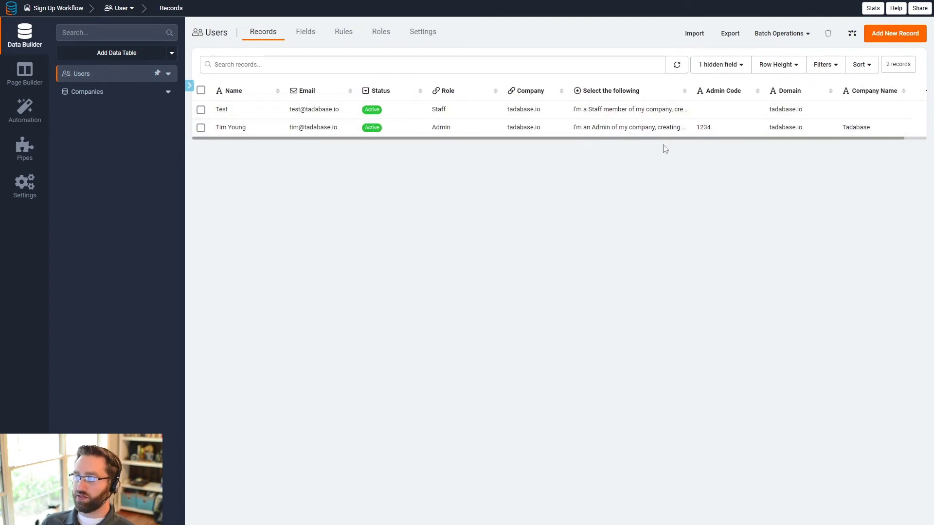
{"action": "left_click_drag", "start_coordinate": [454, 107], "coordinate": [430, 109]}
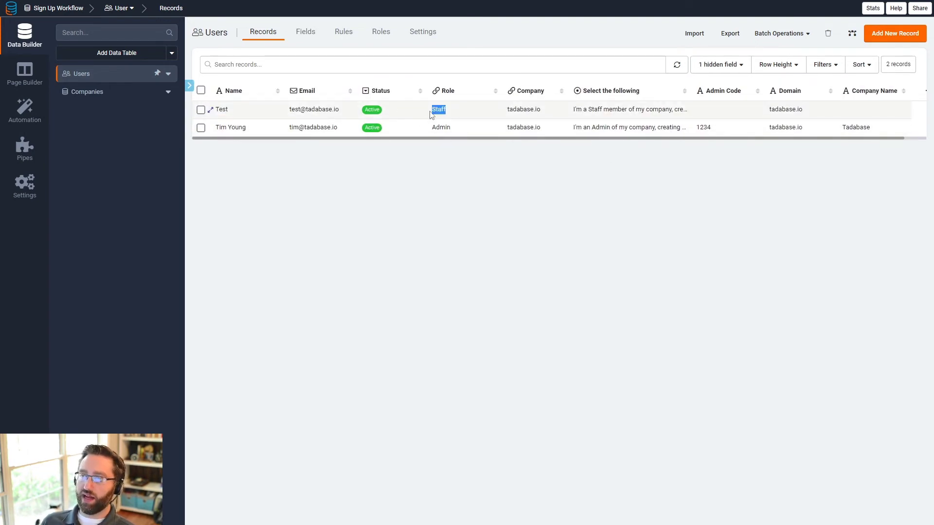
{"action": "left_click_drag", "start_coordinate": [549, 113], "coordinate": [501, 111]}
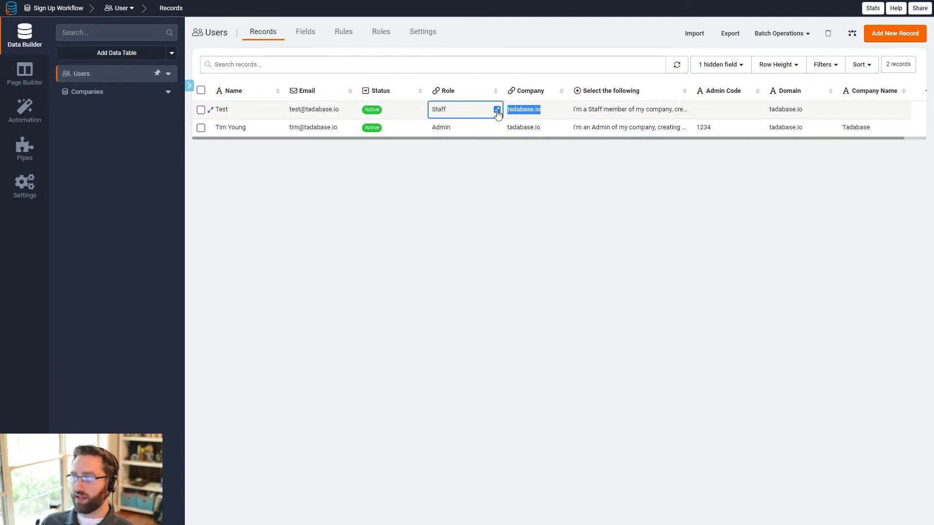
{"action": "left_click", "coordinate": [590, 109]}
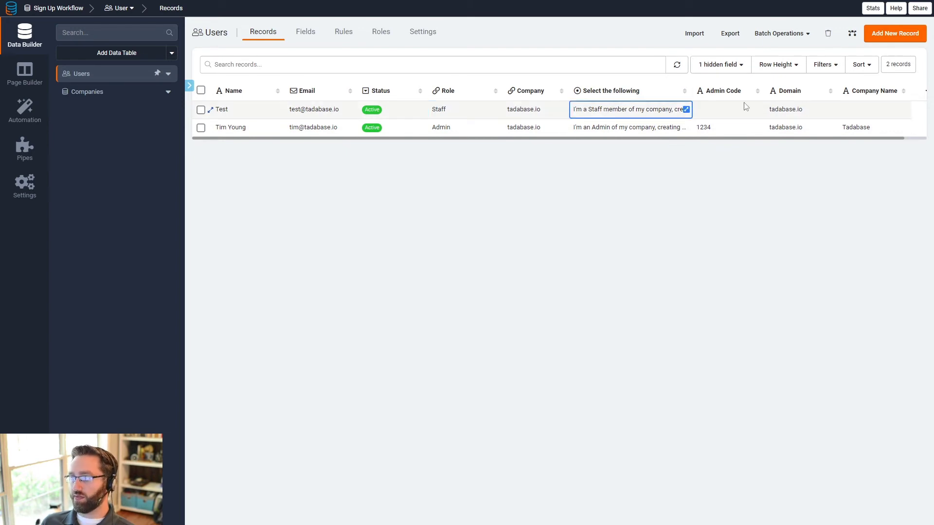
{"action": "left_click", "coordinate": [705, 111]}
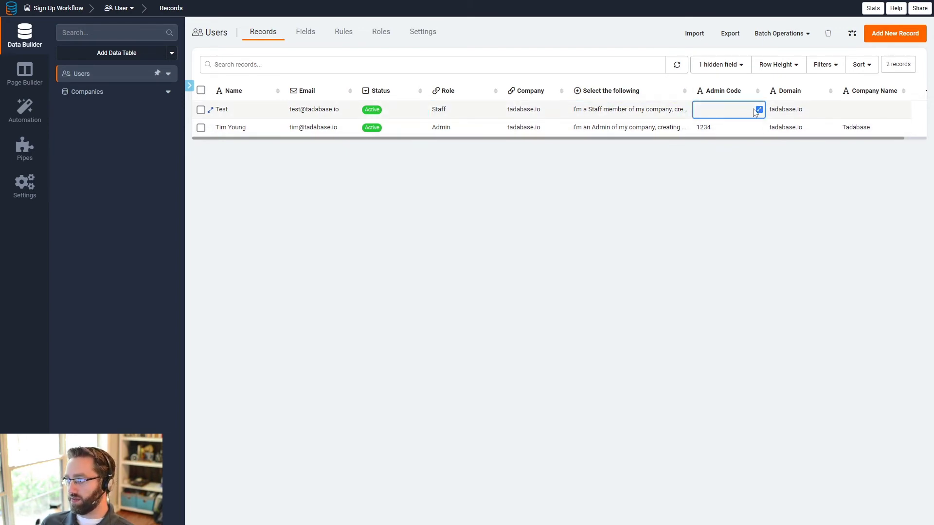
{"action": "left_click", "coordinate": [870, 117]}
{"action": "left_click", "coordinate": [800, 115]}
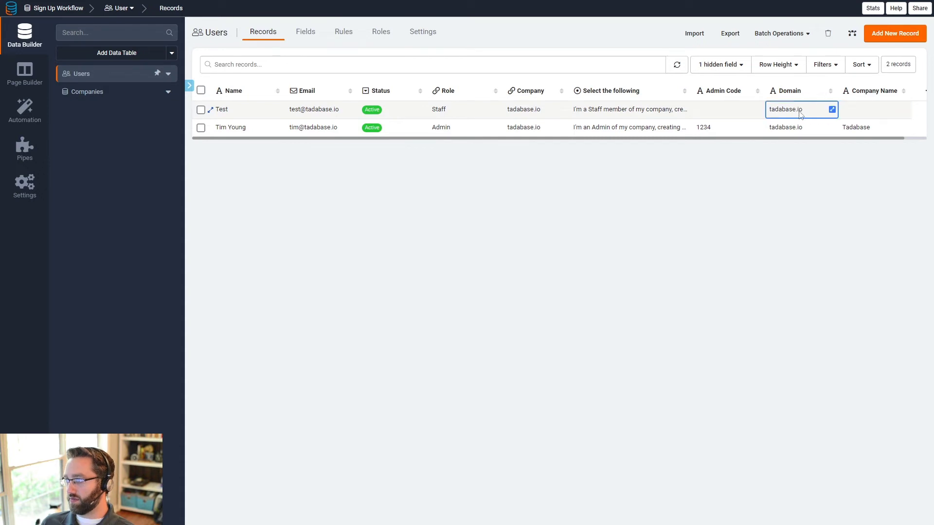
{"action": "left_click", "coordinate": [859, 115]}
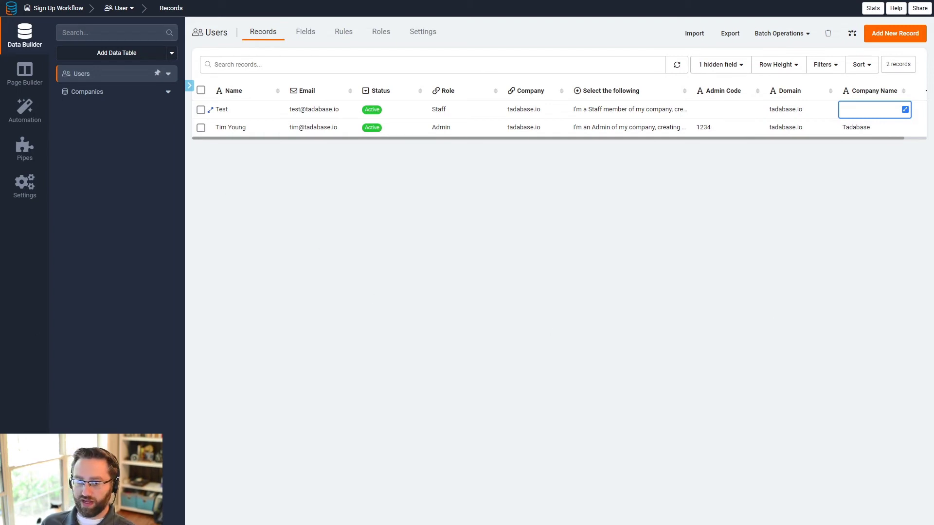
{"action": "key", "text": "ctrl+Tab"}
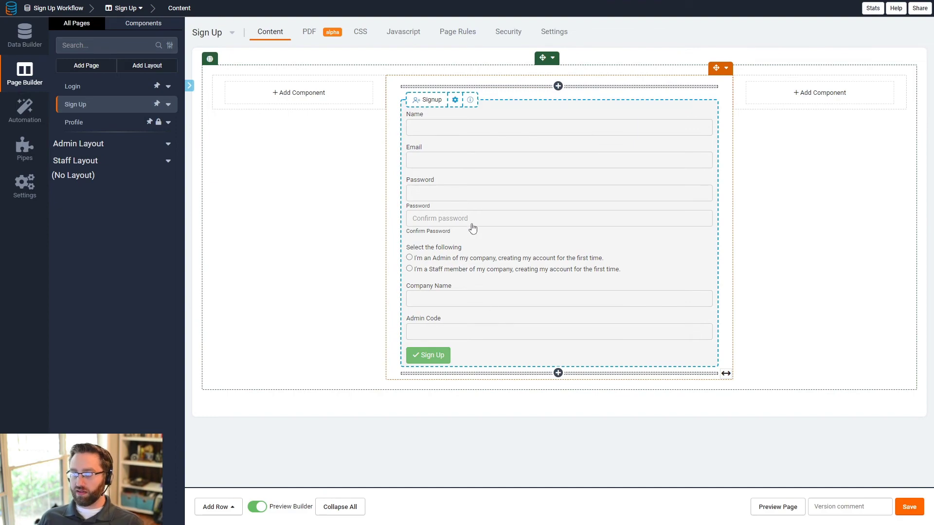
Step: Add a Signup validation rule with a pipe using the Filter by a Single Field method
{"action": "left_click", "coordinate": [454, 210]}
{"action": "left_click", "coordinate": [132, 33]}
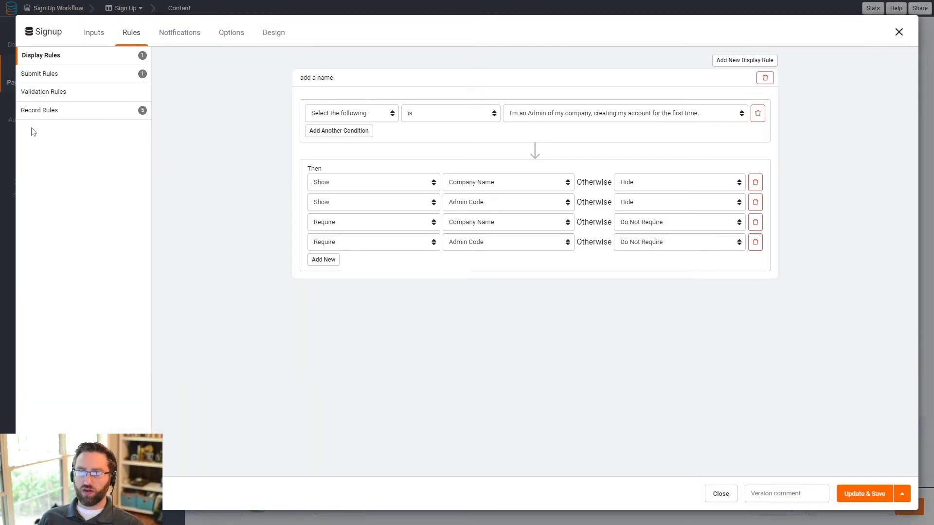
{"action": "left_click", "coordinate": [63, 92]}
{"action": "left_click", "coordinate": [544, 177]}
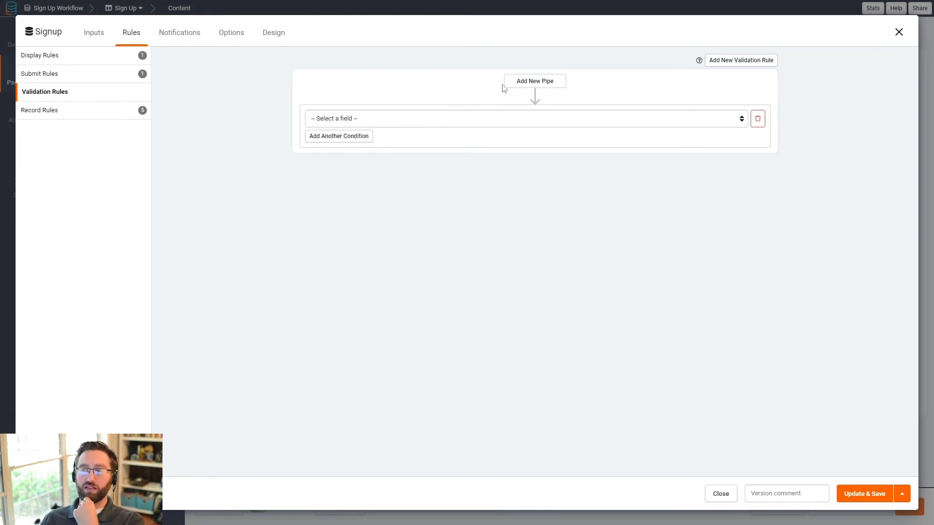
{"action": "left_click", "coordinate": [517, 82]}
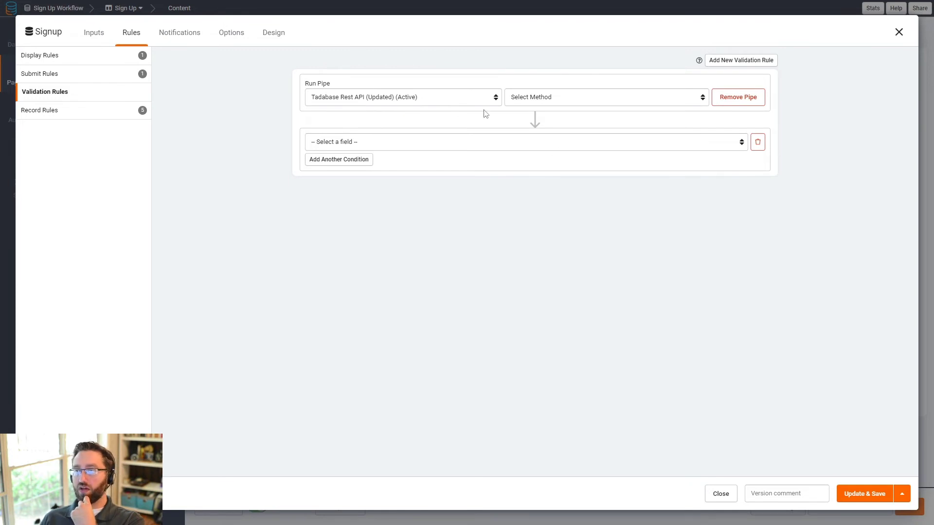
{"action": "left_click", "coordinate": [565, 98]}
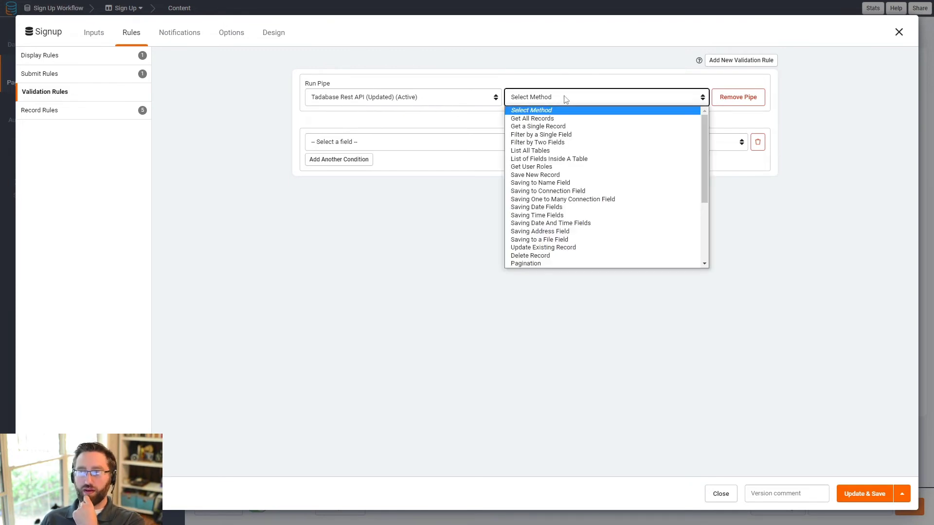
{"action": "left_click", "coordinate": [552, 136]}
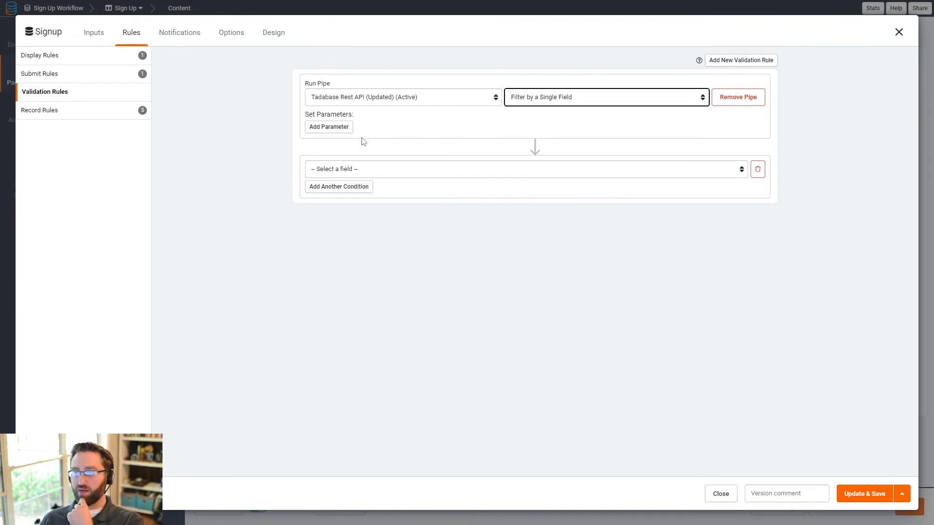
Step: Add a pipe parameter and consult the Connect the User to a Company record rule's pipe settings
{"action": "left_click", "coordinate": [325, 128]}
{"action": "left_click", "coordinate": [119, 112]}
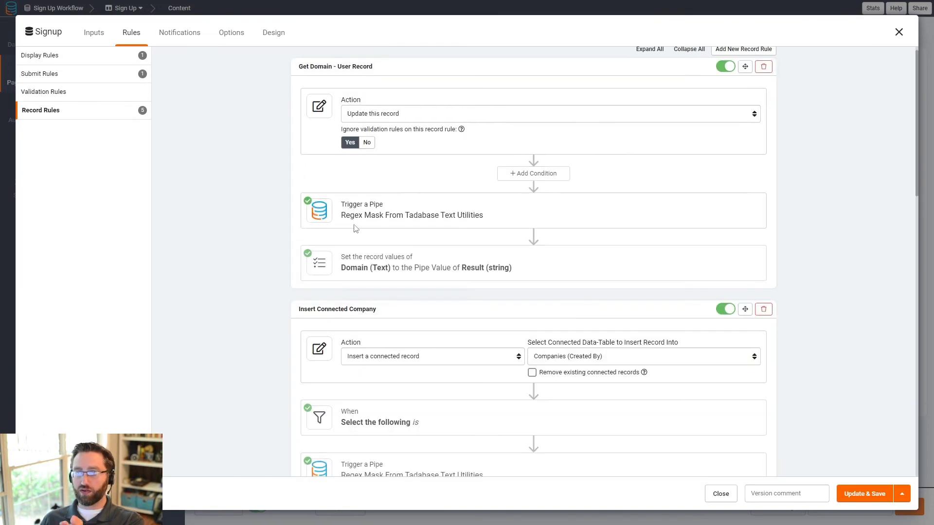
{"action": "scroll", "coordinate": [356, 228], "scroll_direction": "down", "scroll_amount": 10}
{"action": "left_click", "coordinate": [413, 385]}
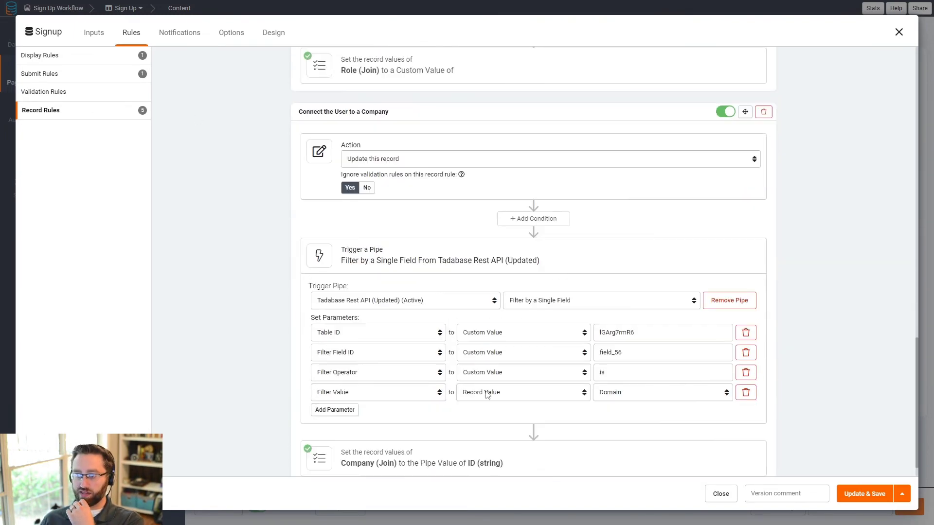
{"action": "scroll", "coordinate": [487, 395], "scroll_direction": "down", "scroll_amount": 1}
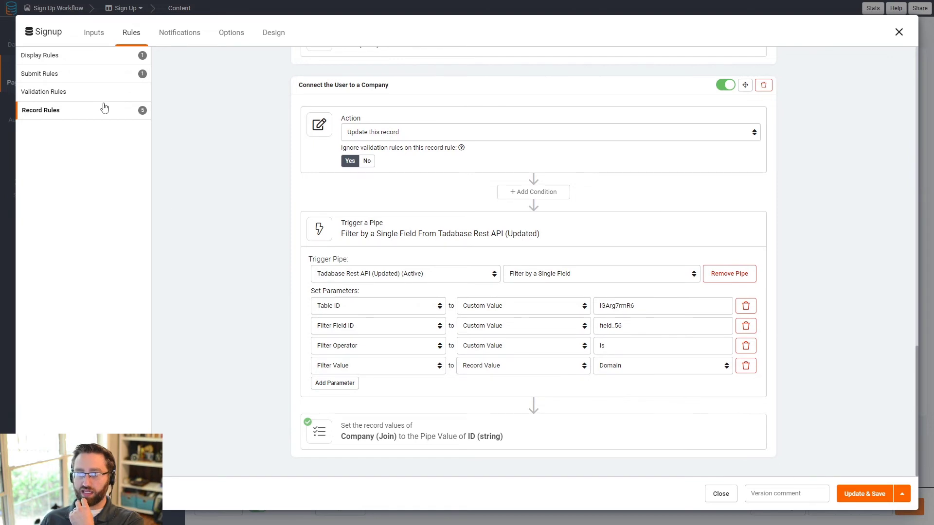
{"action": "left_click", "coordinate": [69, 93]}
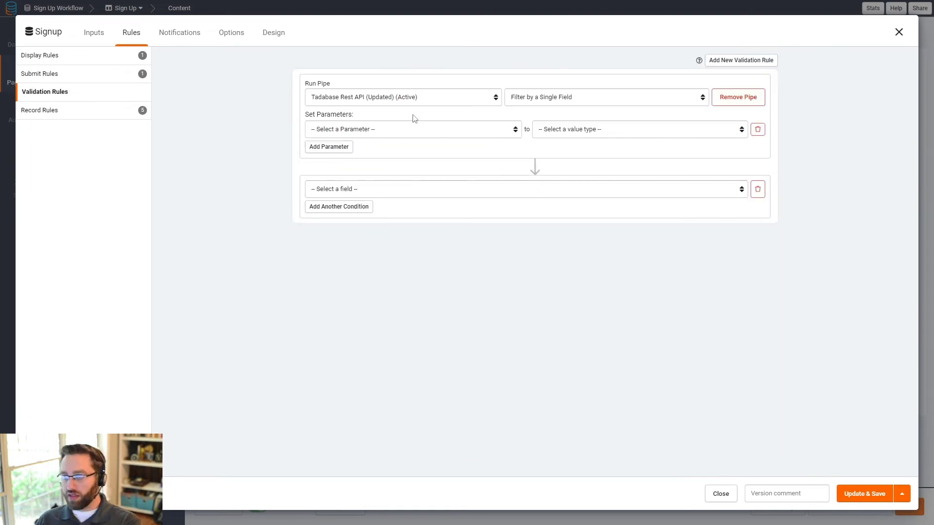
Step: Set the Table ID parameter to the pasted custom table ID
{"action": "left_click", "coordinate": [414, 131]}
{"action": "left_click", "coordinate": [372, 150]}
{"action": "left_click", "coordinate": [571, 128]}
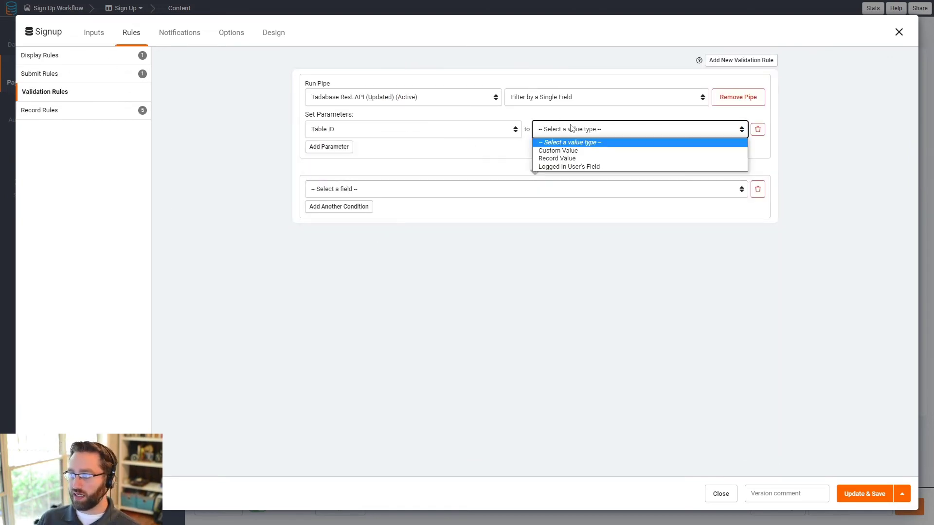
{"action": "left_click", "coordinate": [564, 151]}
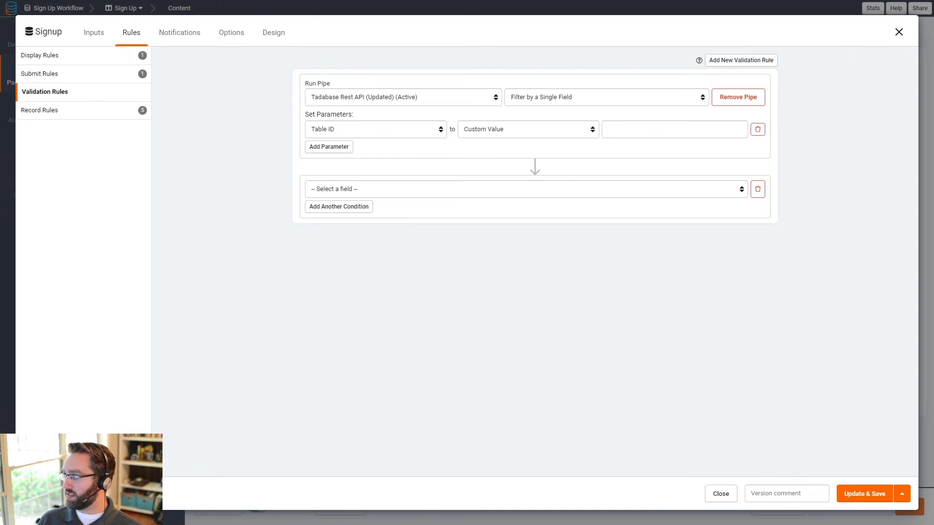
{"action": "left_click", "coordinate": [632, 136]}
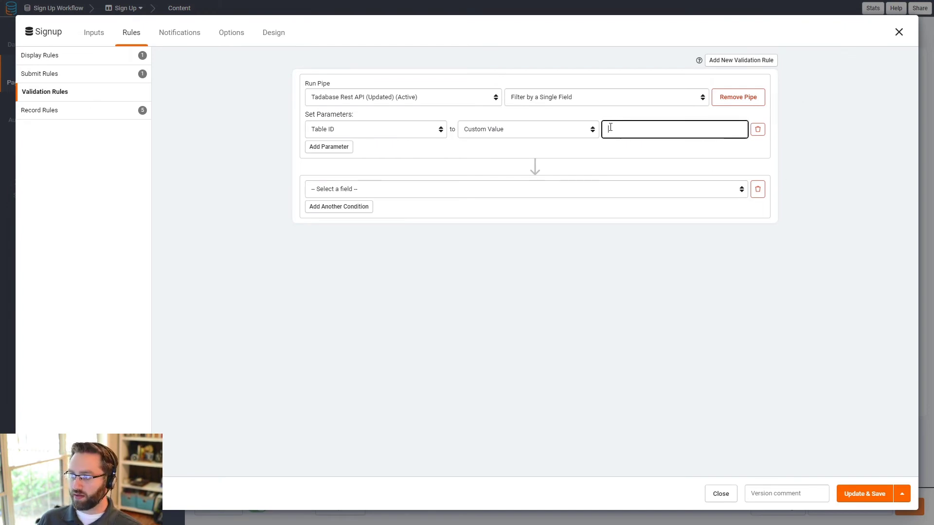
{"action": "type", "text": "lGArg7rmR6"}
Step: Add a Filter Field ID parameter with custom value field_56
{"action": "left_click", "coordinate": [314, 148]}
{"action": "left_click", "coordinate": [315, 150]}
{"action": "left_click", "coordinate": [340, 179]}
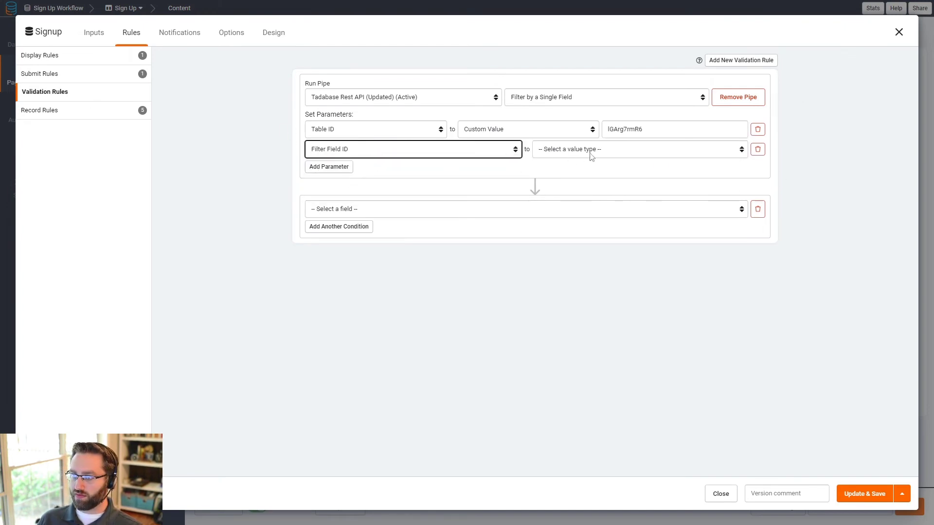
{"action": "left_click", "coordinate": [590, 151]}
{"action": "left_click", "coordinate": [559, 169]}
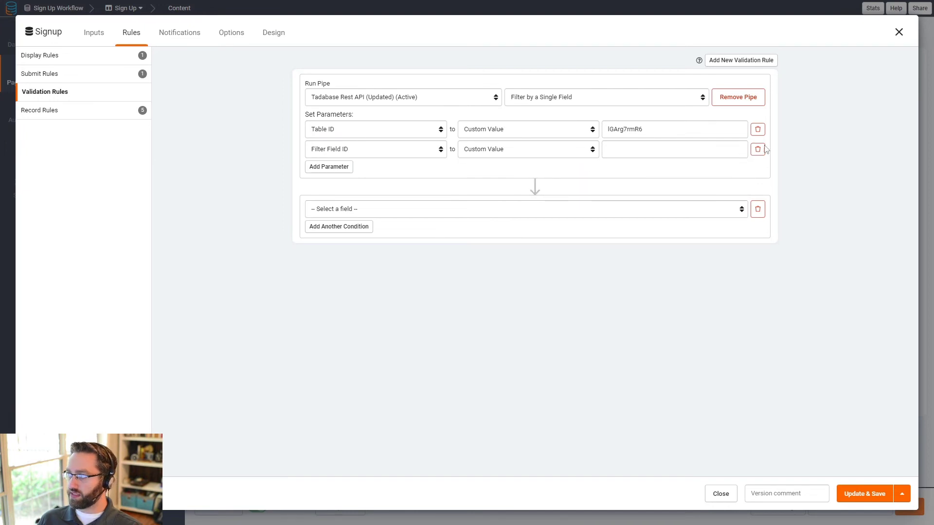
{"action": "left_click", "coordinate": [730, 150]}
{"action": "type", "text": "field_56"}
Step: Add a Filter Operator parameter with custom value 'is'
{"action": "left_click", "coordinate": [319, 167]}
{"action": "left_click", "coordinate": [349, 169]}
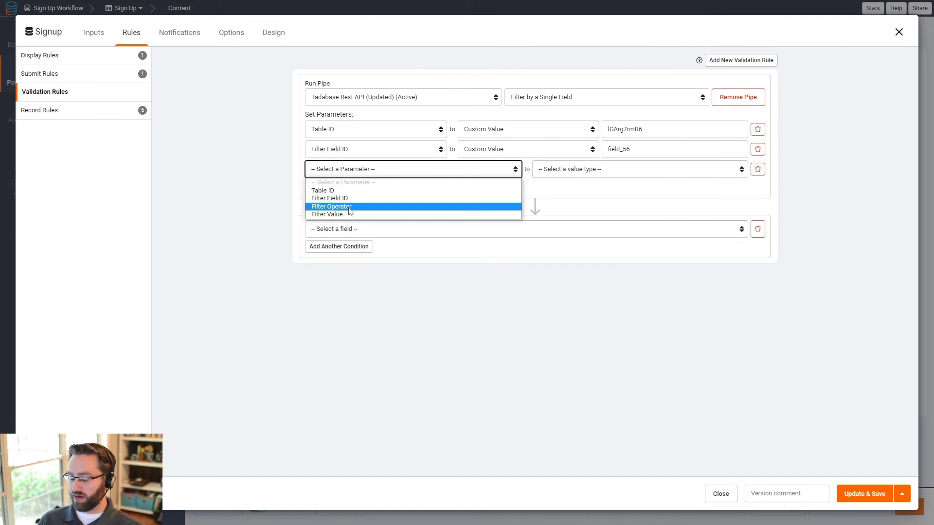
{"action": "left_click", "coordinate": [349, 207]}
{"action": "left_click", "coordinate": [567, 170]}
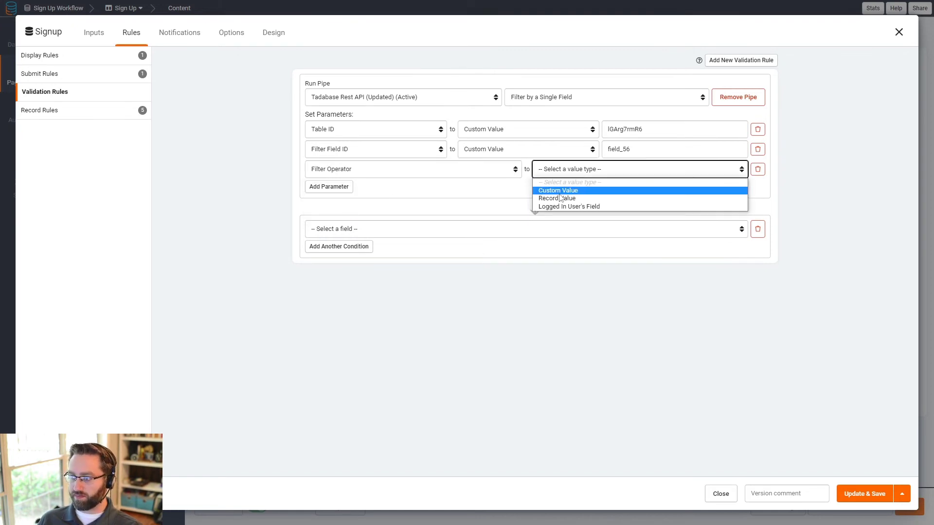
{"action": "left_click", "coordinate": [568, 191]}
{"action": "left_click", "coordinate": [657, 170]}
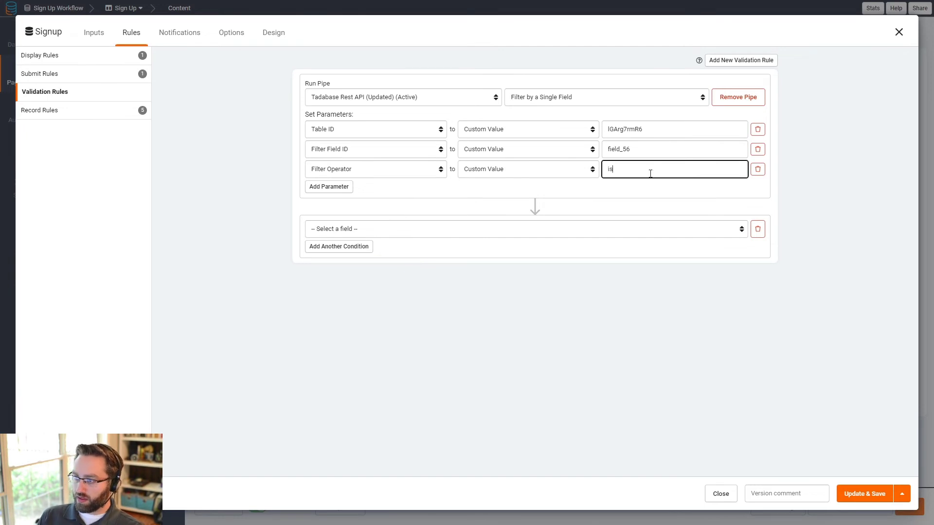
{"action": "type", "text": "is"}
Step: Add a Filter Value parameter taken from the record's Domain field
{"action": "left_click", "coordinate": [326, 187]}
{"action": "left_click", "coordinate": [331, 189]}
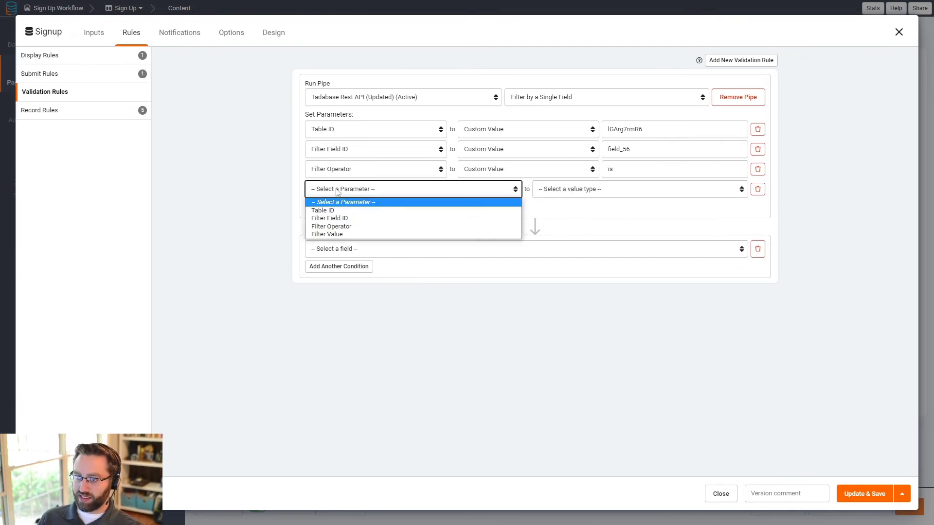
{"action": "left_click", "coordinate": [339, 235]}
{"action": "left_click", "coordinate": [588, 190]}
{"action": "left_click", "coordinate": [567, 219]}
{"action": "left_click", "coordinate": [642, 190]}
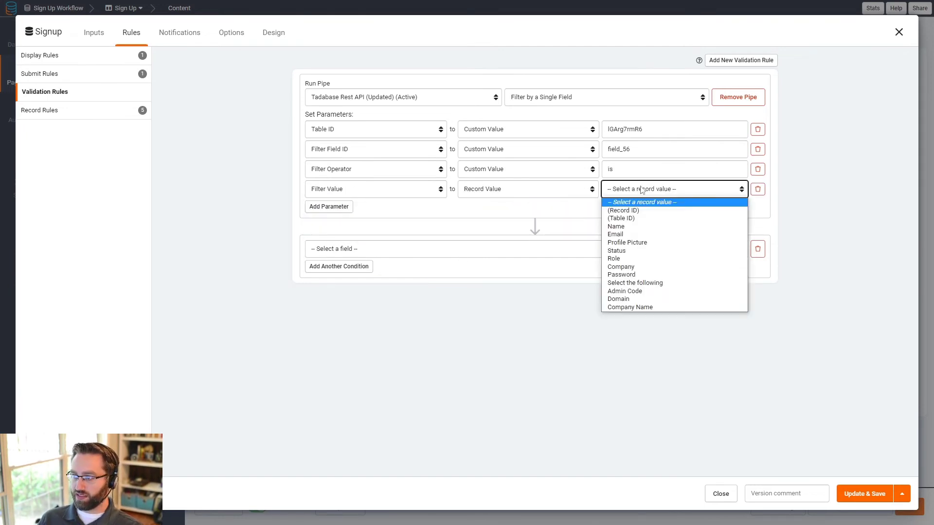
{"action": "left_click", "coordinate": [619, 299]}
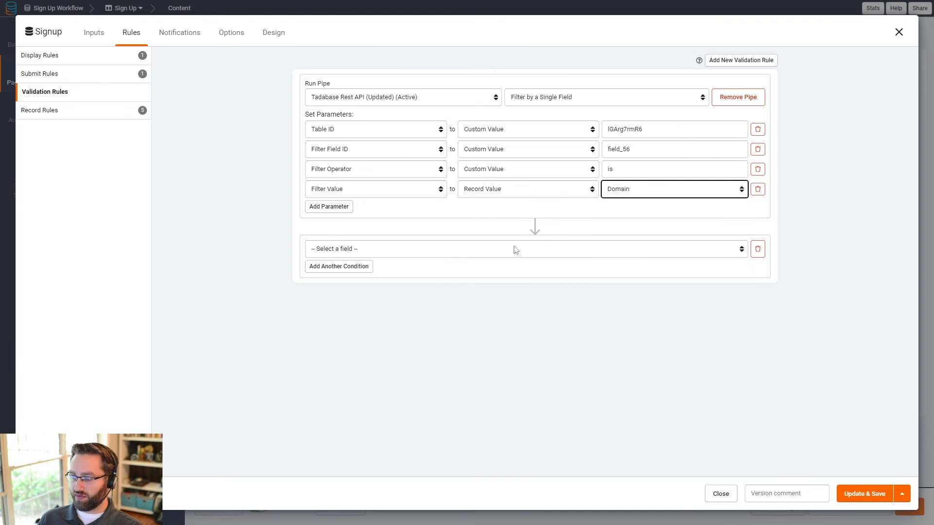
{"action": "left_click", "coordinate": [94, 116]}
{"action": "left_click", "coordinate": [78, 93]}
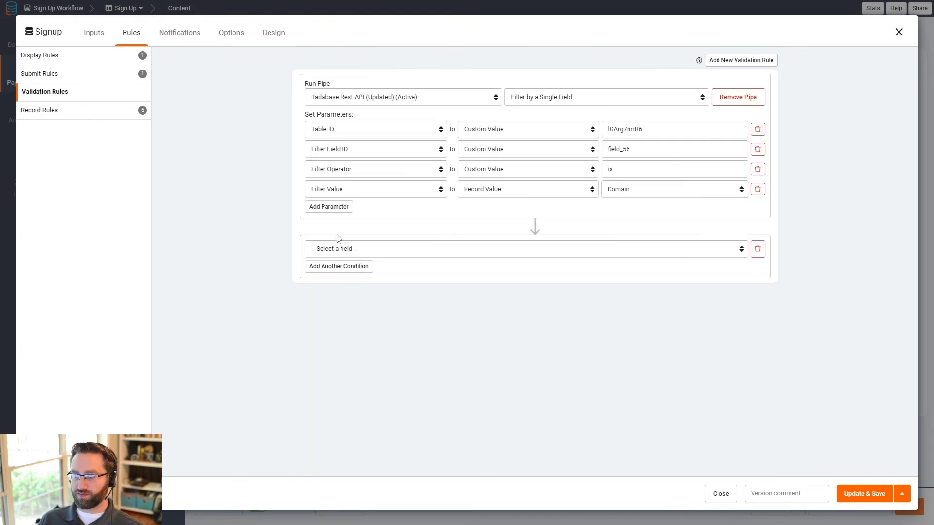
Step: Set the rule condition to Total Items is 0
{"action": "left_click", "coordinate": [344, 250]}
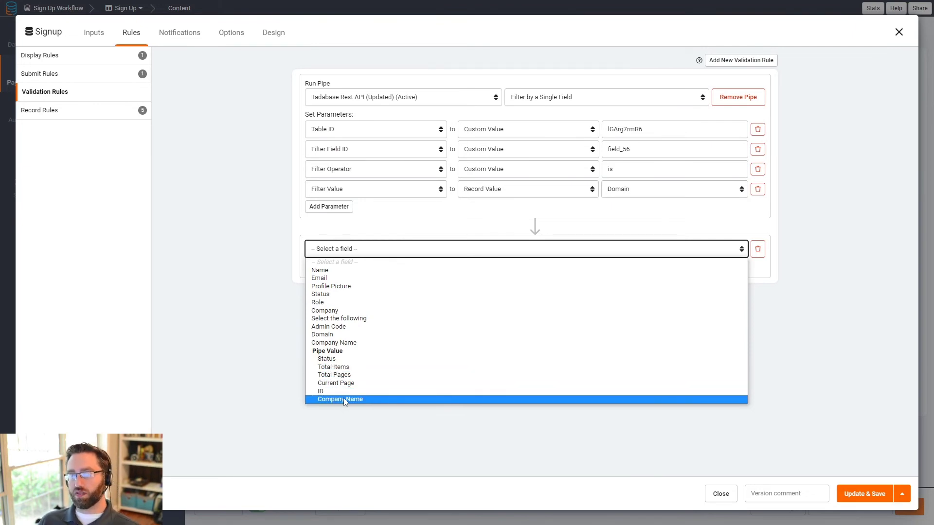
{"action": "left_click", "coordinate": [337, 368]}
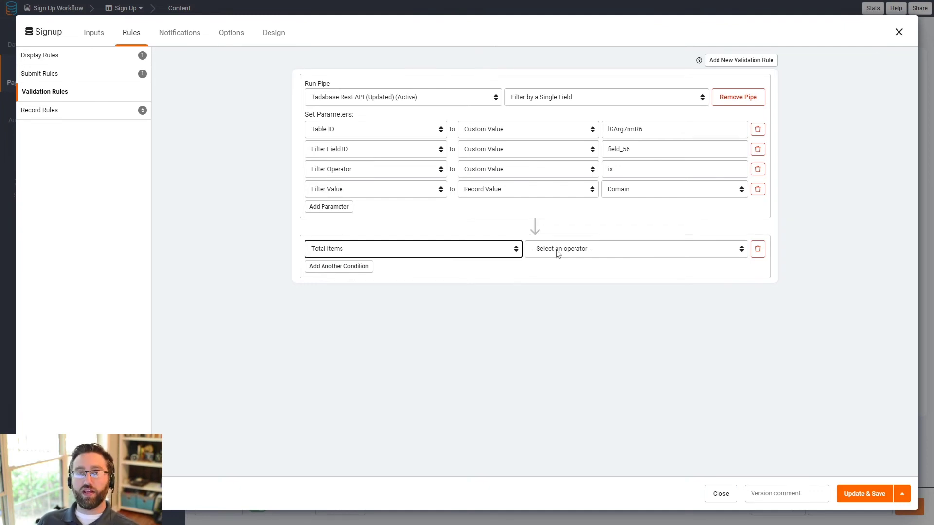
{"action": "left_click", "coordinate": [558, 254]}
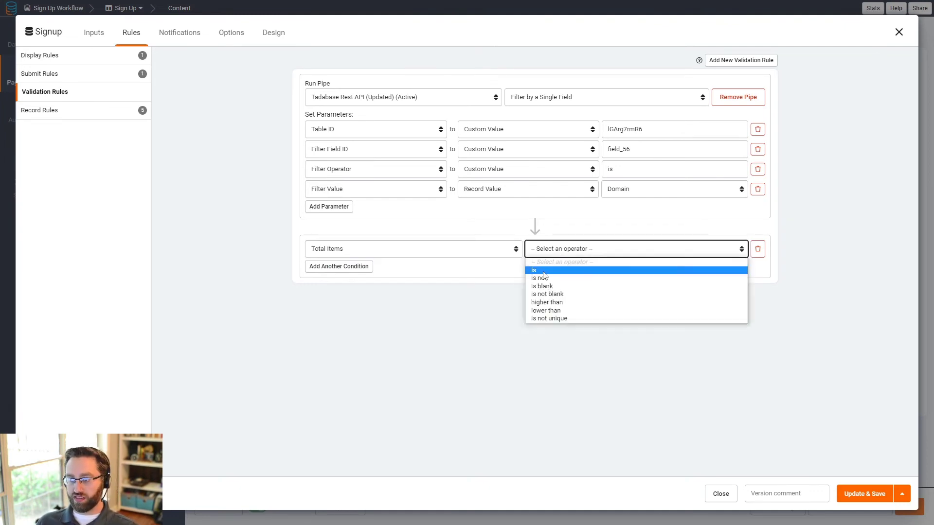
{"action": "left_click", "coordinate": [549, 271]}
{"action": "left_click", "coordinate": [654, 249]}
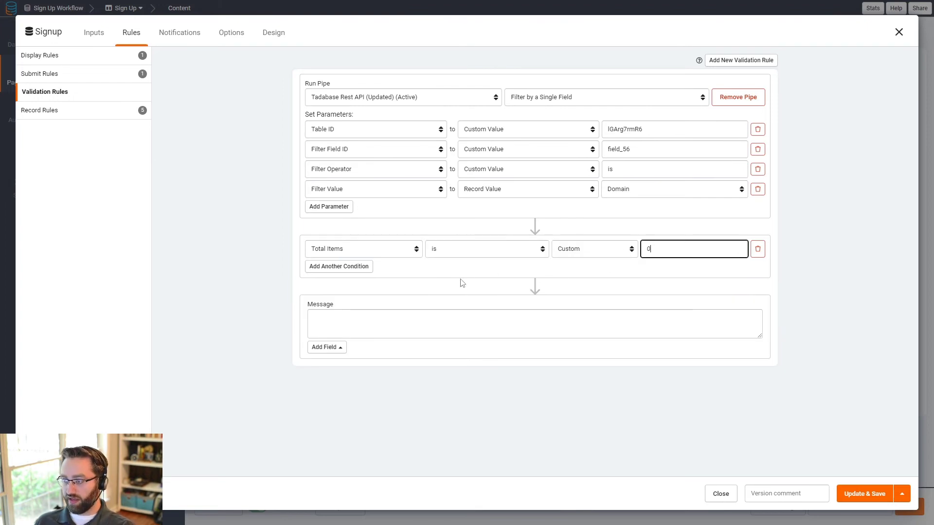
Step: Enter the message 'Company not found - please ensure your email address is entered correctly.' and save the rule
{"action": "left_click", "coordinate": [359, 326]}
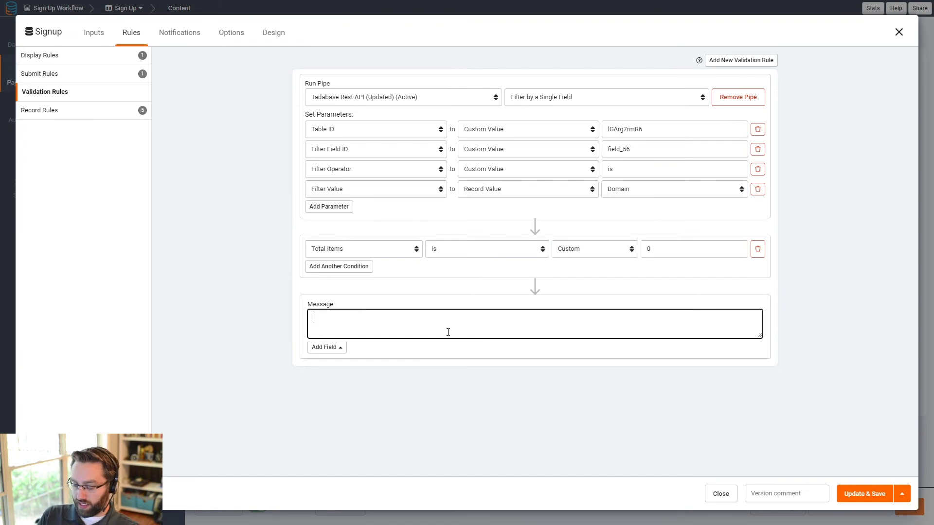
{"action": "type", "text": "Compan"}
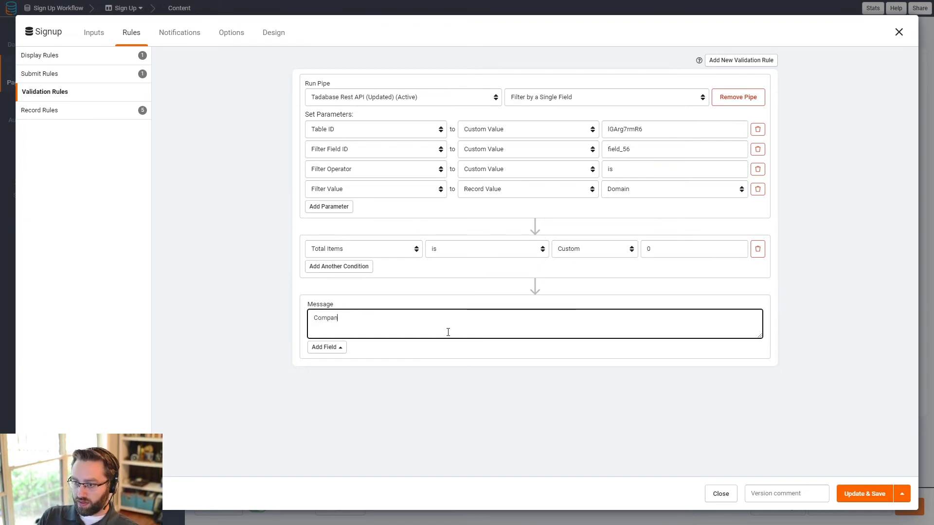
{"action": "type", "text": "y not found - "}
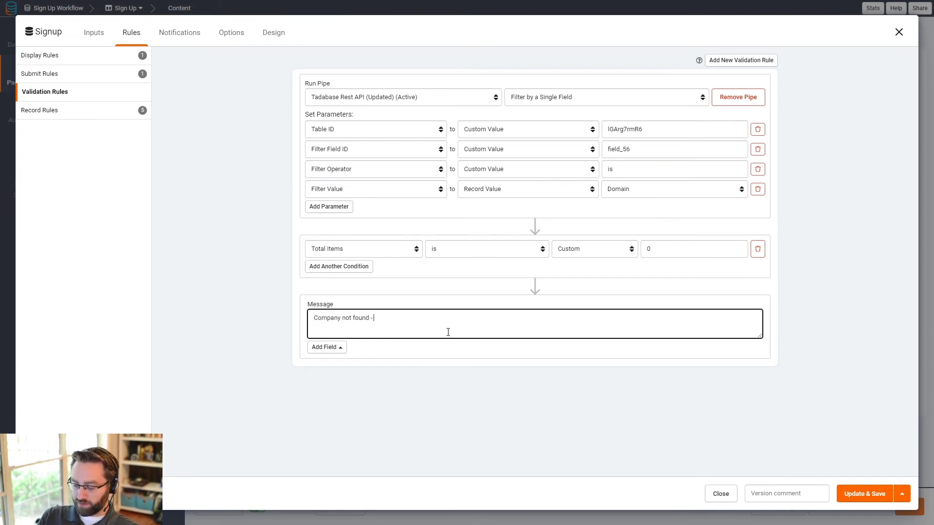
{"action": "type", "text": "please ensure y"}
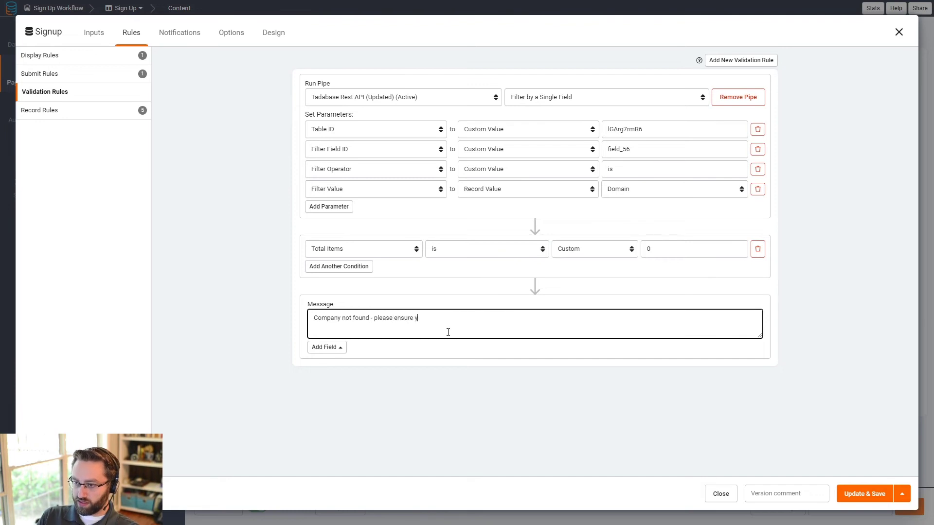
{"action": "type", "text": "our email addres"}
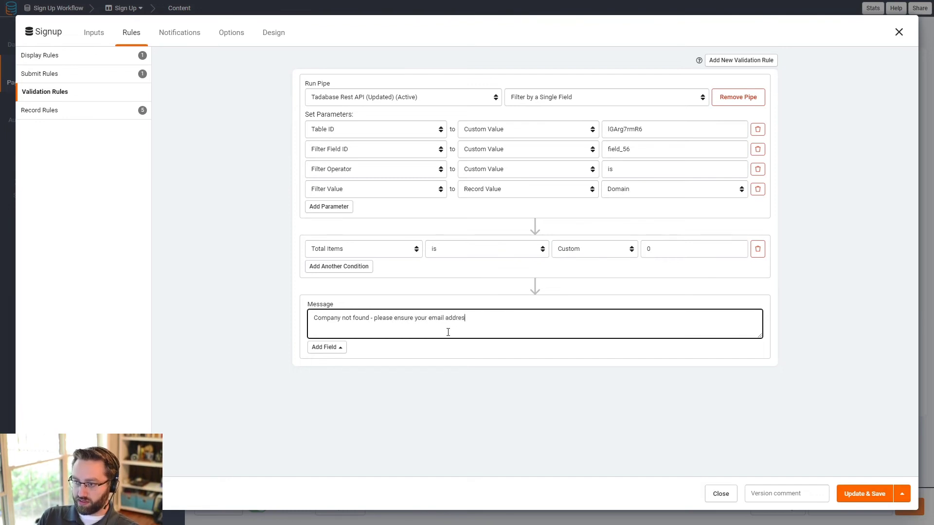
{"action": "type", "text": "s is entered cor"}
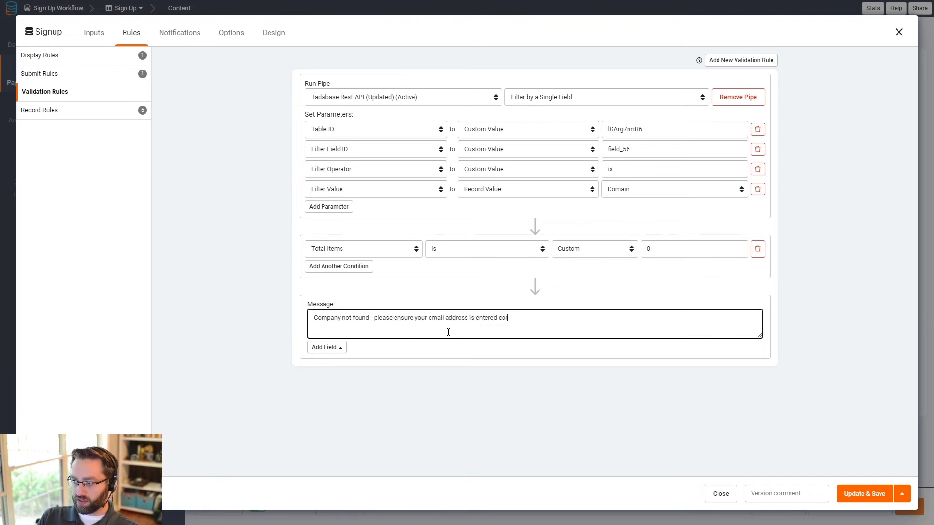
{"action": "type", "text": "rectly."}
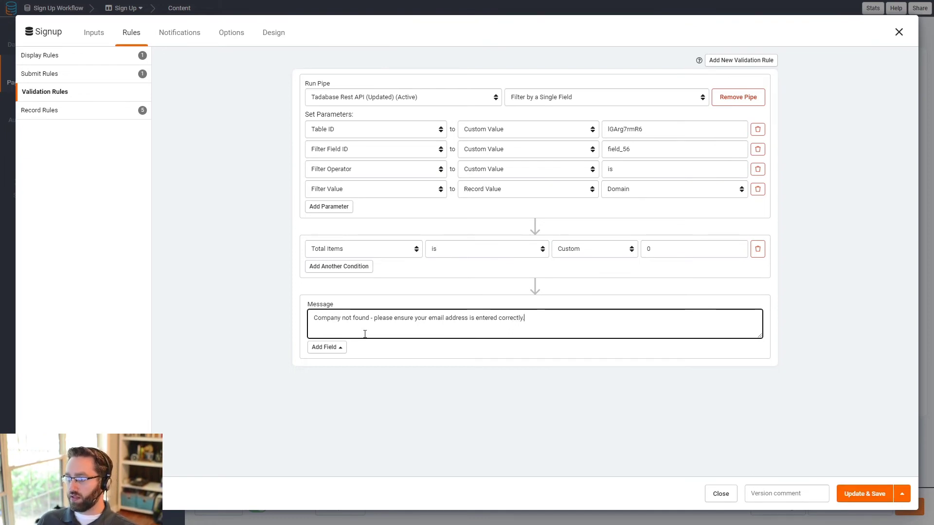
{"action": "left_click", "coordinate": [859, 494]}
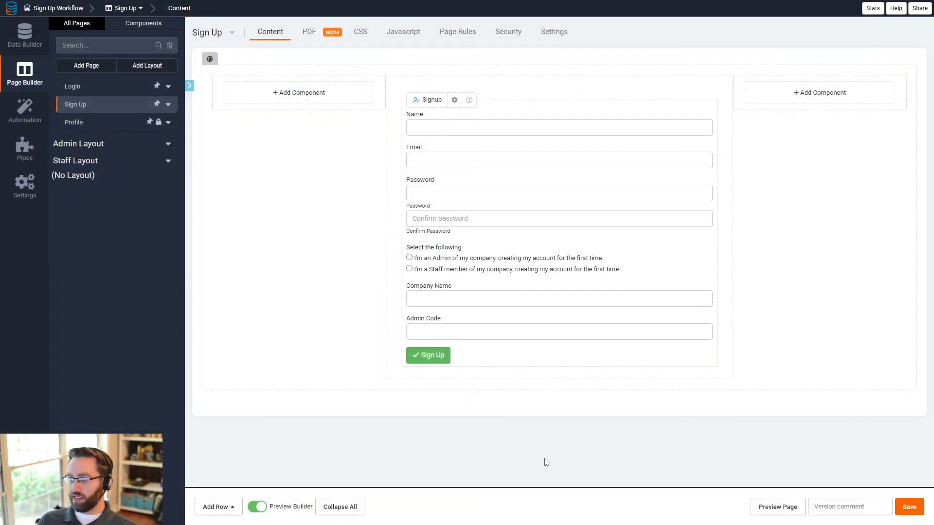
Step: Submit a live staff sign-up with a misspelled tadbase.io email and see the Company not found error
{"action": "left_click", "coordinate": [756, 513]}
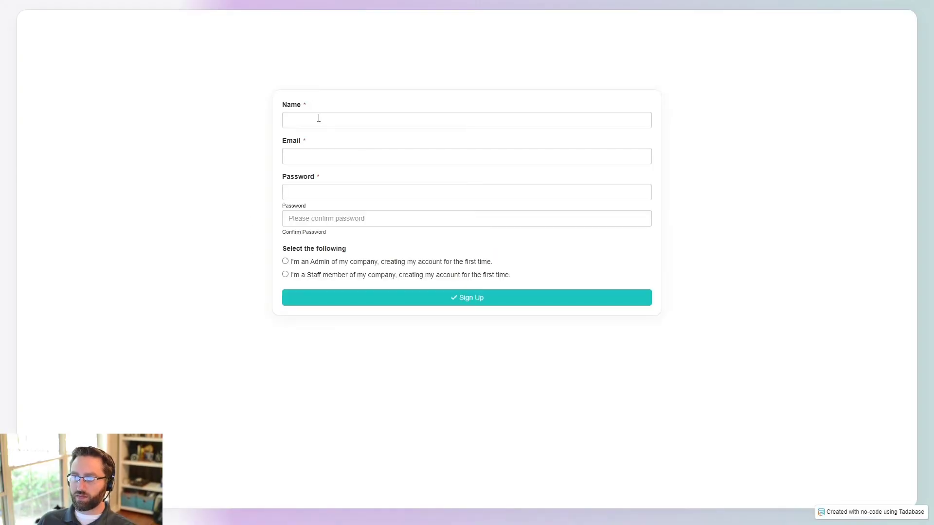
{"action": "left_click", "coordinate": [310, 124]}
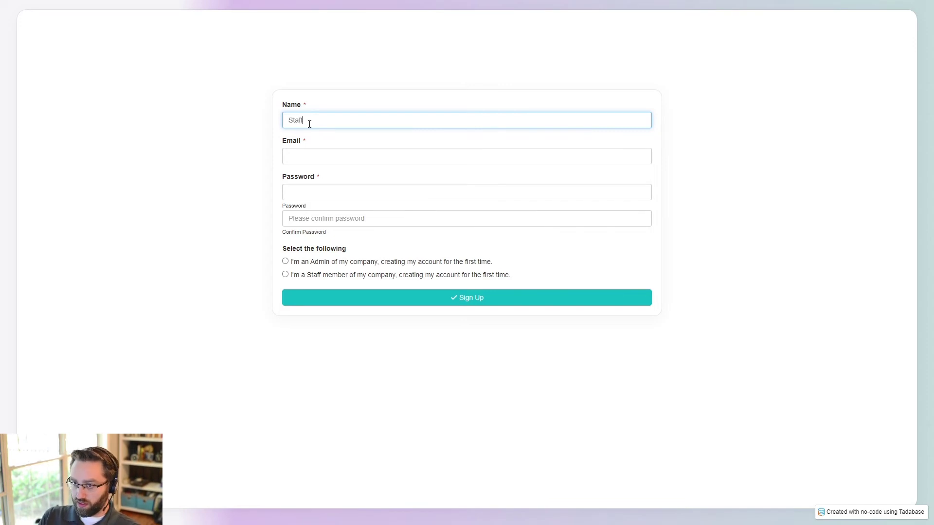
{"action": "key", "text": "Tab"}
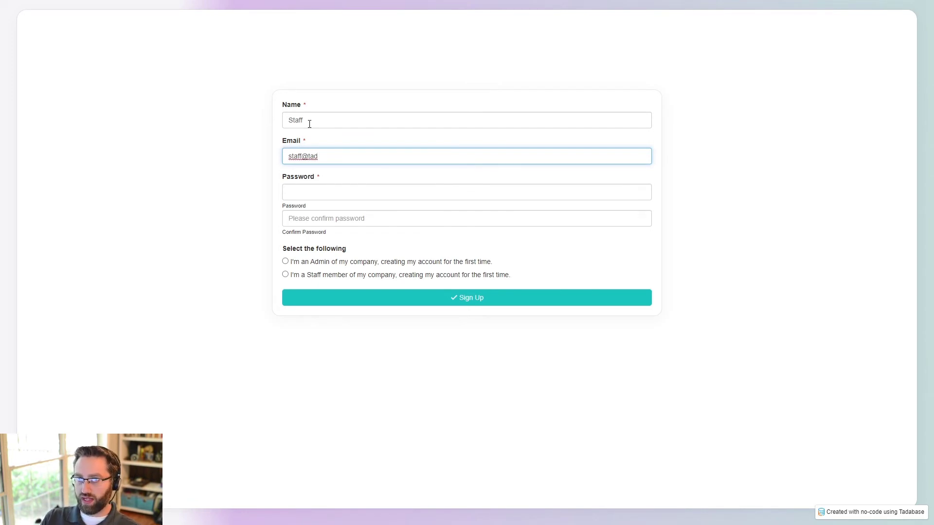
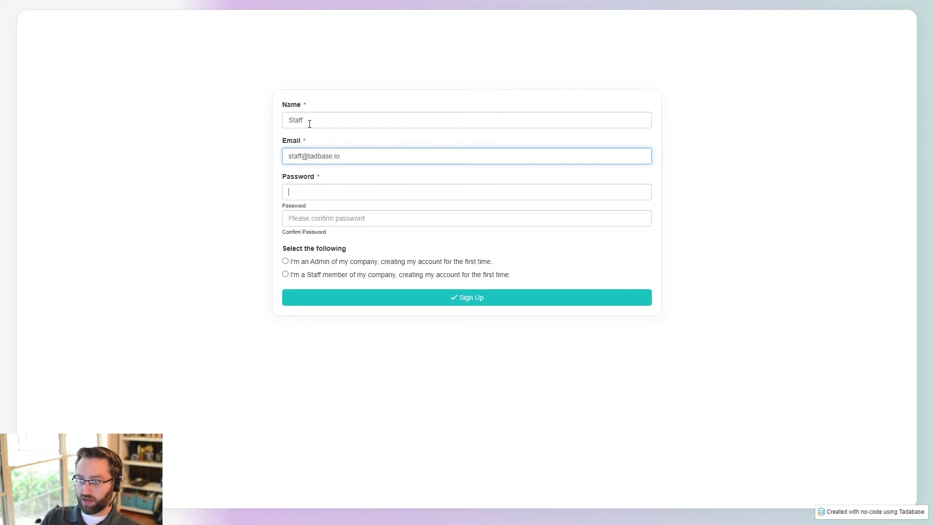
{"action": "key", "text": "Tab"}
{"action": "type", "text": "••••"}
{"action": "key", "text": "Tab"}
{"action": "type", "text": "•"}
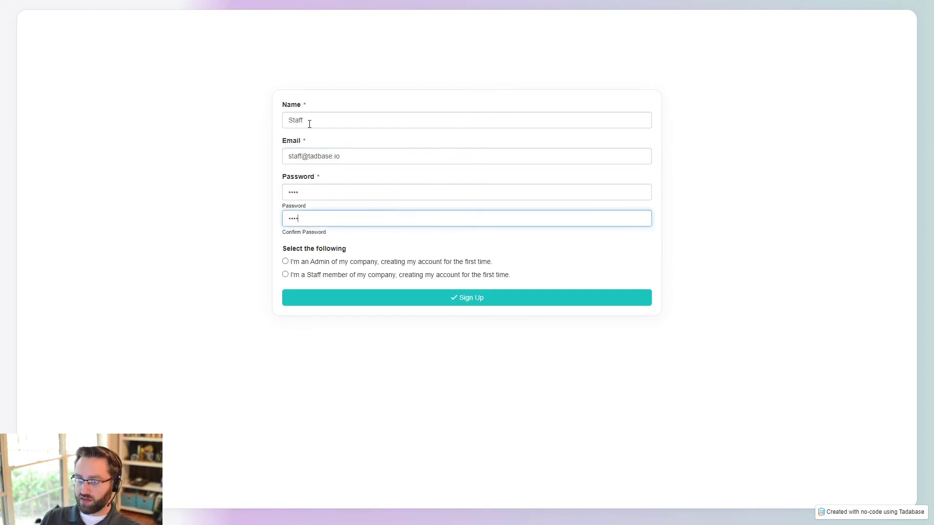
{"action": "left_click", "coordinate": [294, 275]}
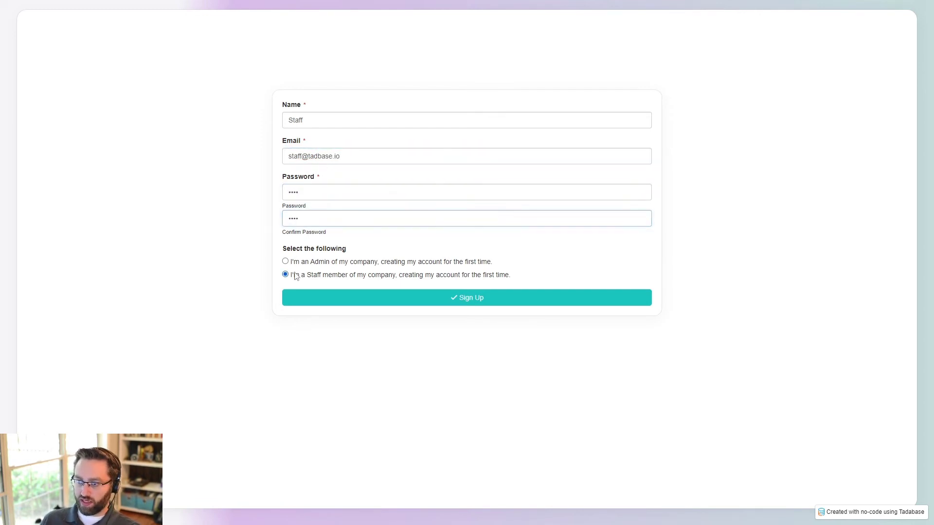
{"action": "left_click", "coordinate": [308, 297]}
{"action": "left_click_drag", "start_coordinate": [286, 337], "coordinate": [404, 337]}
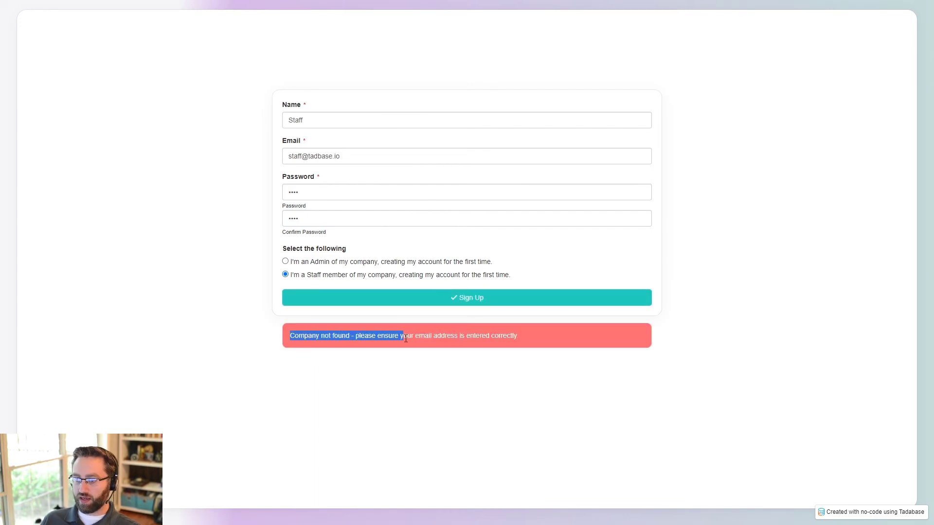
{"action": "left_click", "coordinate": [466, 345]}
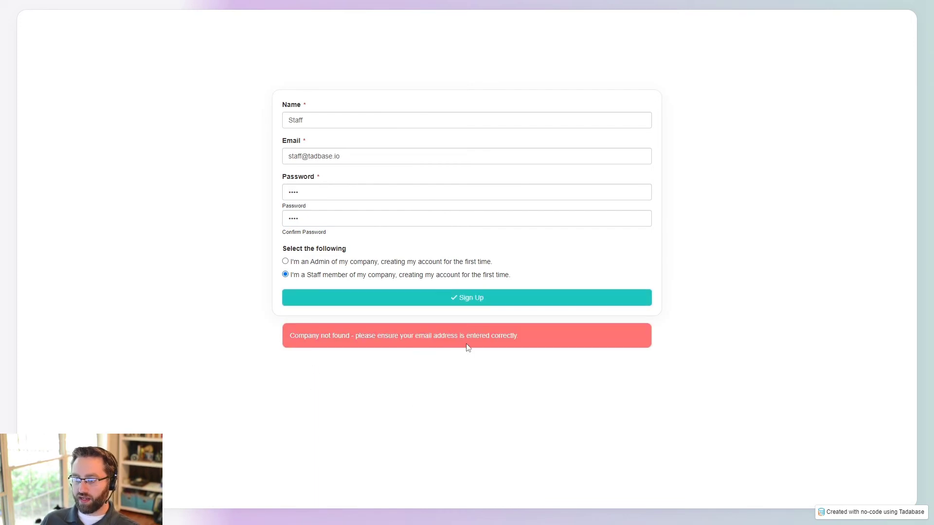
Step: Insert the missing 'a' into the email domain and resubmit the staff sign-up
{"action": "double_click", "coordinate": [343, 155]}
{"action": "left_click", "coordinate": [354, 159]}
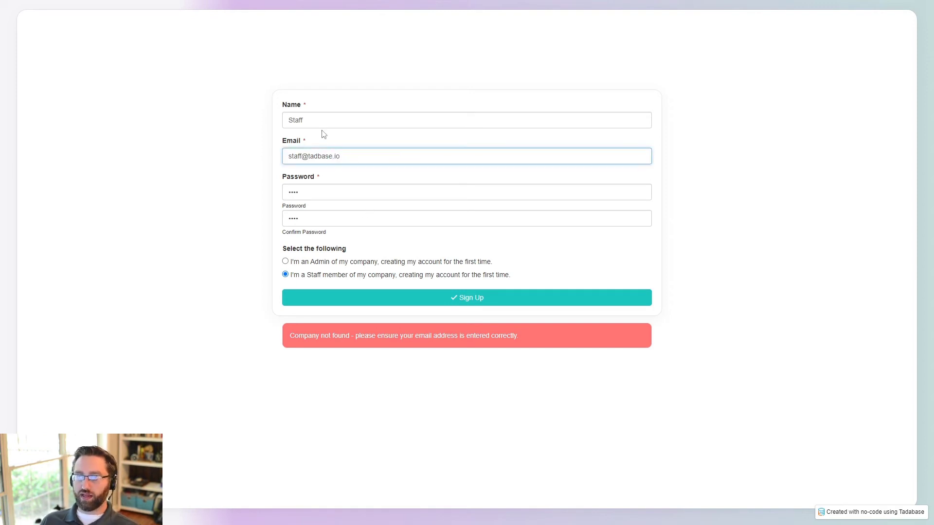
{"action": "left_click", "coordinate": [319, 159]}
{"action": "type", "text": "a"}
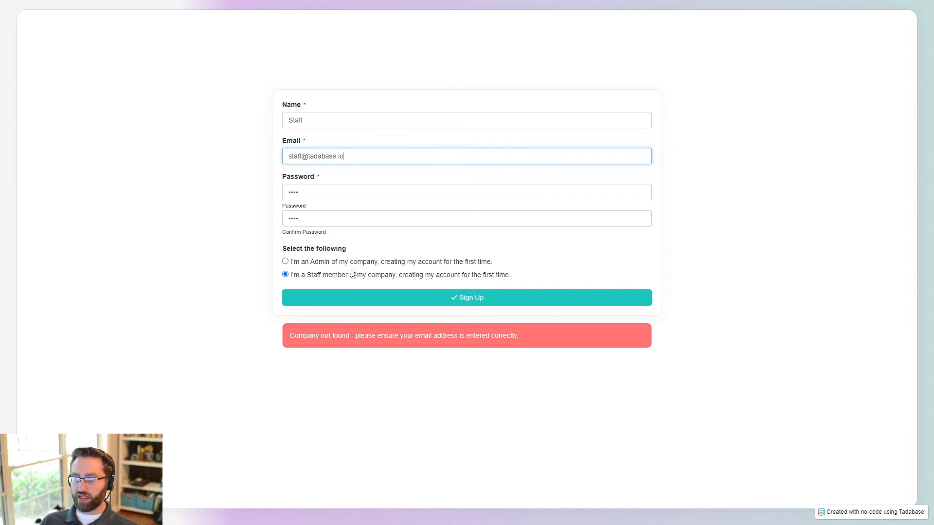
{"action": "left_click", "coordinate": [348, 301]}
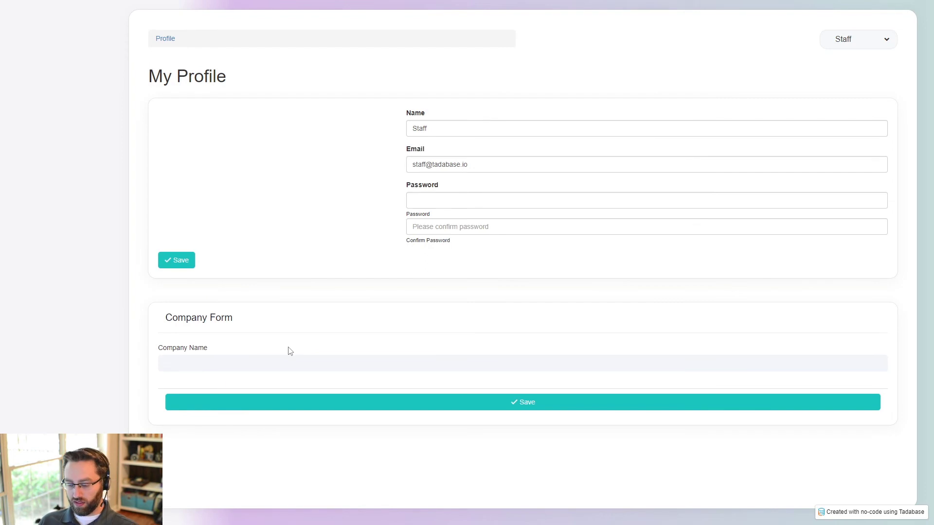
Step: Log out of the new staff account and return to the page builder
{"action": "key", "text": "alt+Tab"}
{"action": "key", "text": "alt+Tab"}
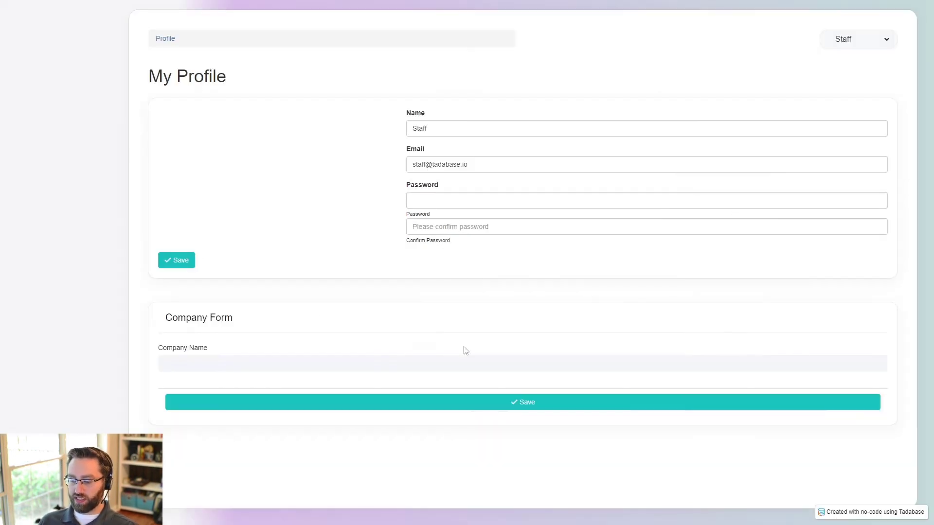
{"action": "left_click", "coordinate": [878, 39]}
{"action": "left_click", "coordinate": [855, 85]}
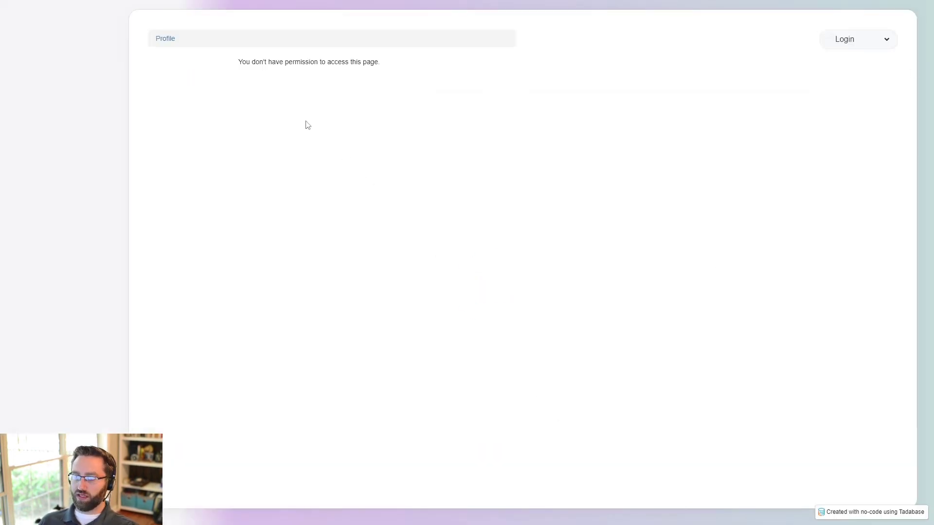
{"action": "left_click", "coordinate": [833, 44]}
{"action": "key", "text": "alt+Tab"}
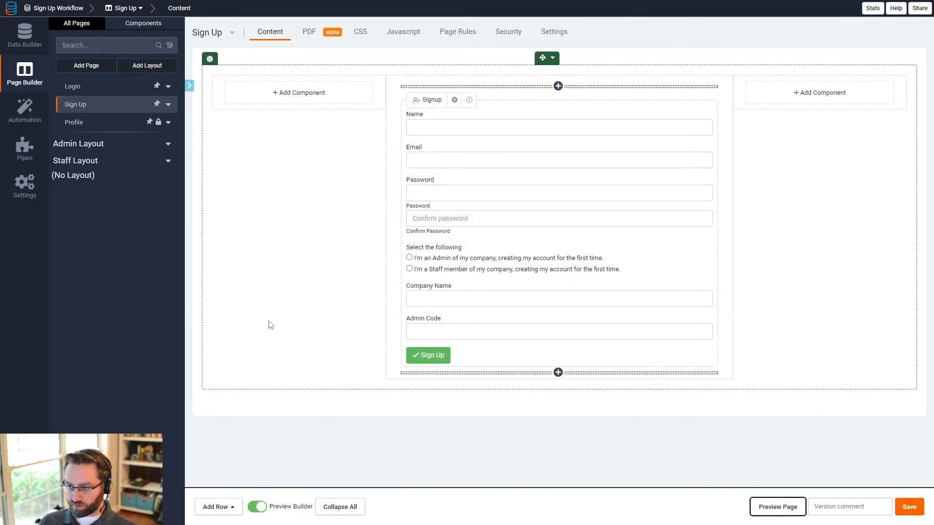
Step: Delete the Company Form from the Profile page
{"action": "left_click", "coordinate": [83, 122]}
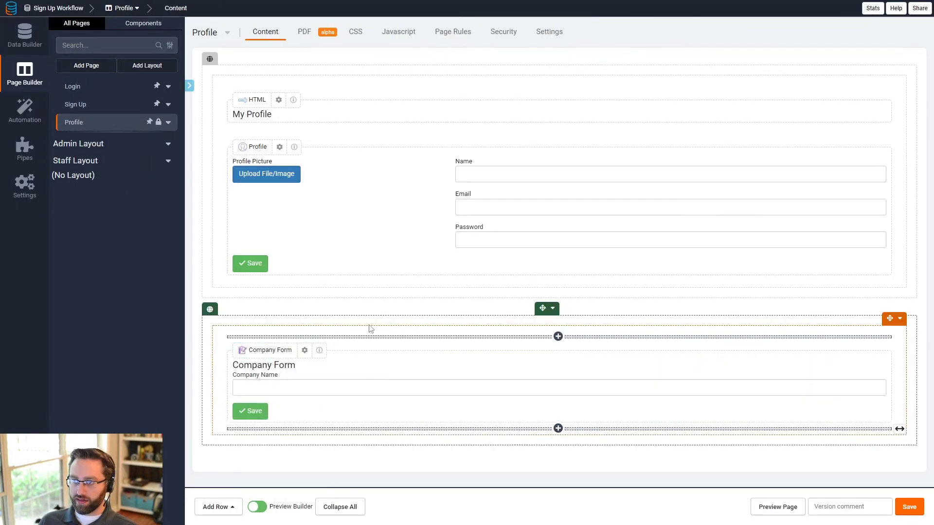
{"action": "left_click", "coordinate": [439, 380]}
{"action": "left_click", "coordinate": [41, 494]}
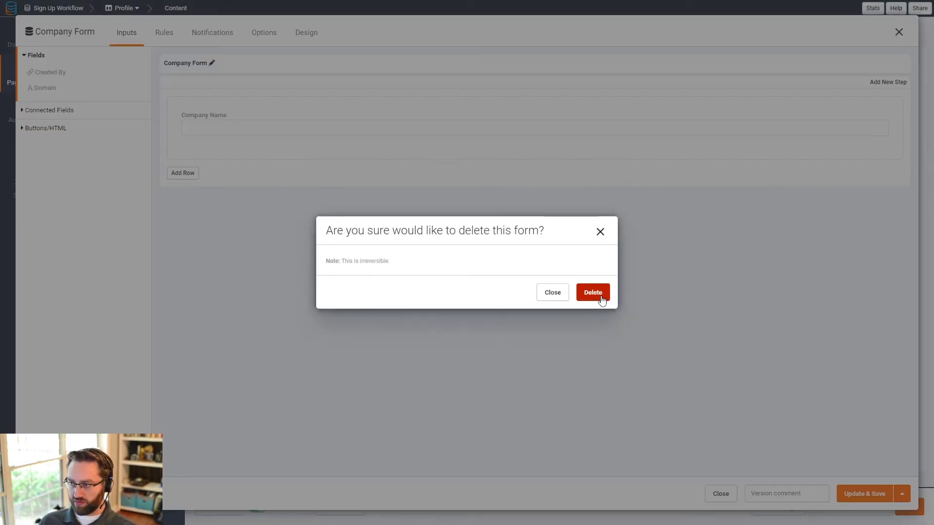
{"action": "left_click", "coordinate": [601, 299]}
Step: Add a link button pointing to the Sign Up page and save the Profile page
{"action": "left_click", "coordinate": [363, 353]}
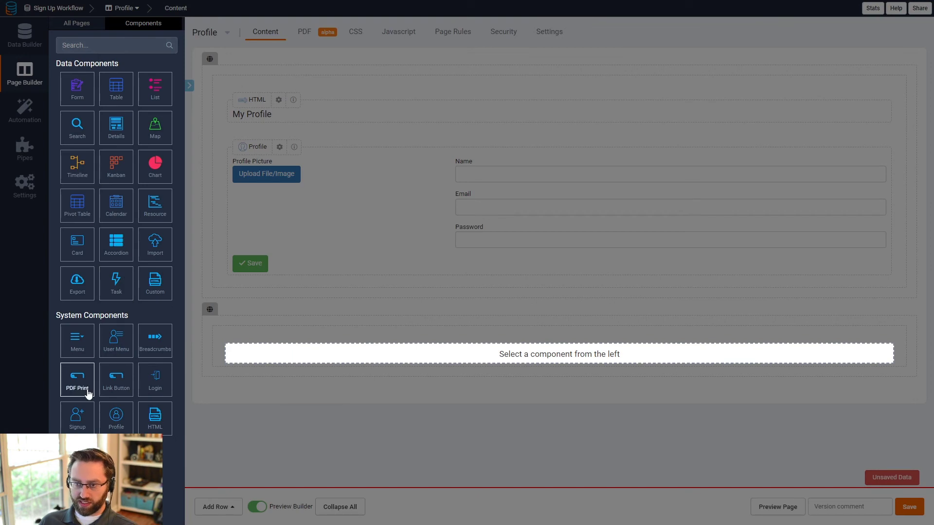
{"action": "left_click", "coordinate": [113, 381]}
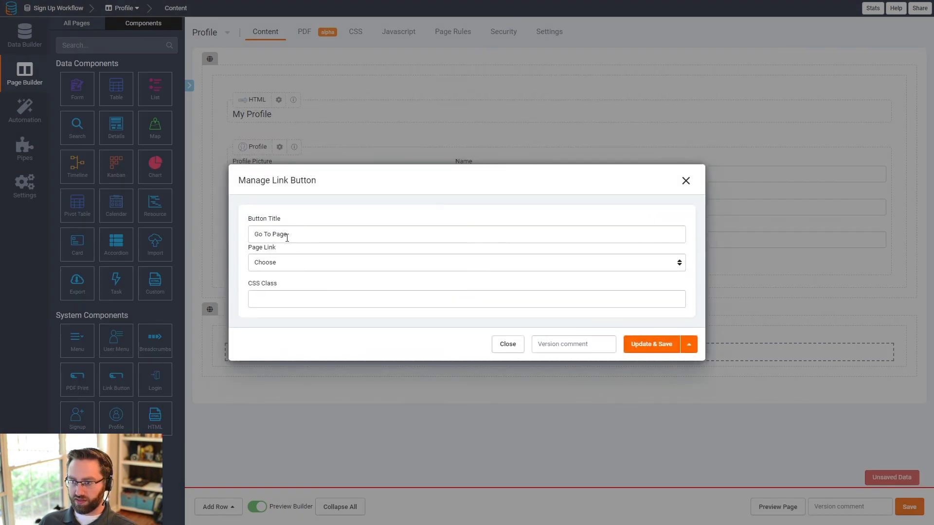
{"action": "left_click", "coordinate": [290, 263]}
{"action": "left_click", "coordinate": [280, 293]}
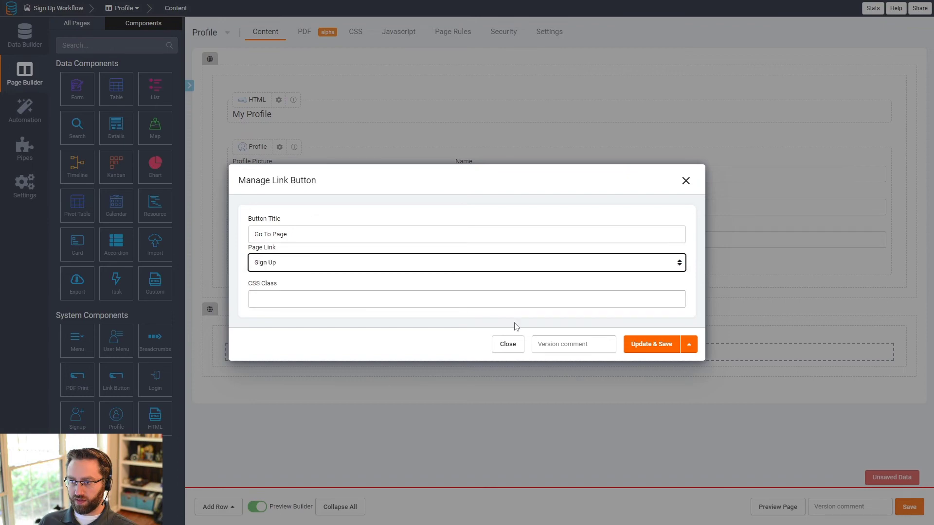
{"action": "left_click", "coordinate": [646, 346]}
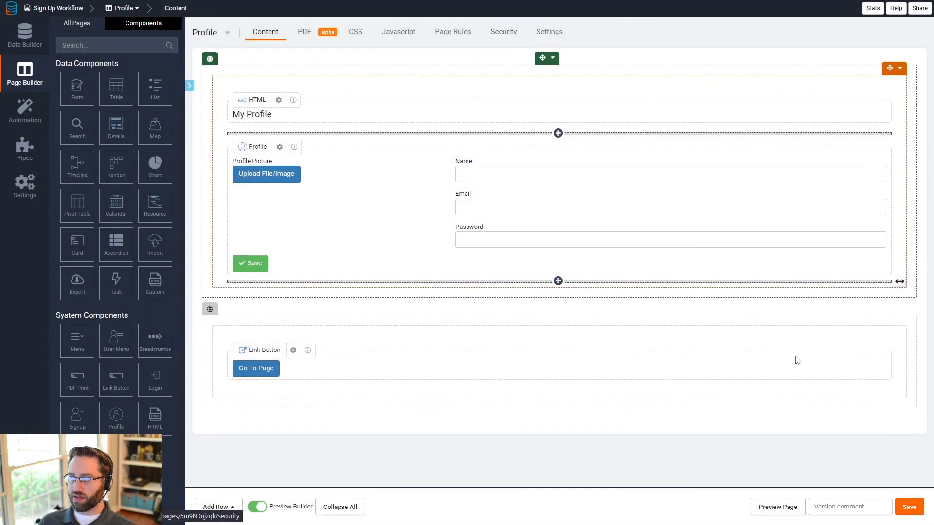
{"action": "left_click", "coordinate": [903, 510]}
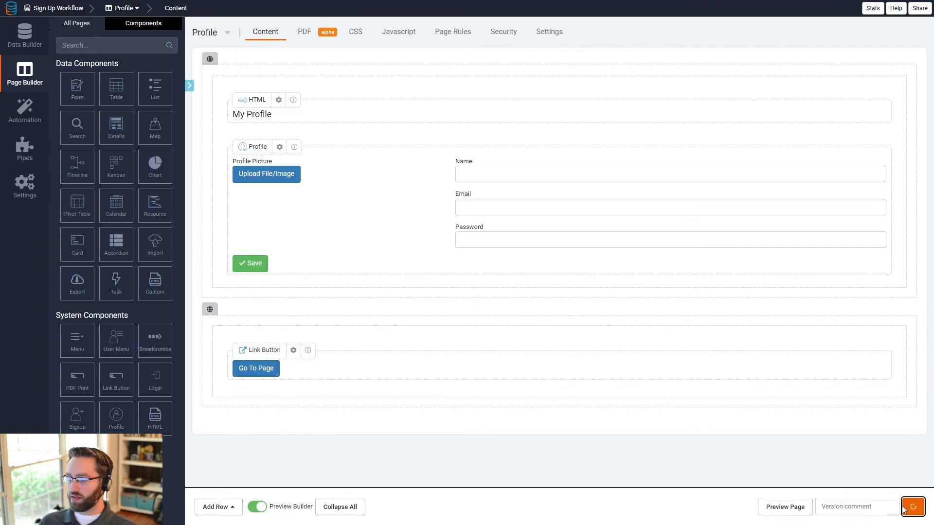
{"action": "left_click", "coordinate": [344, 370]}
{"action": "left_click", "coordinate": [686, 181]}
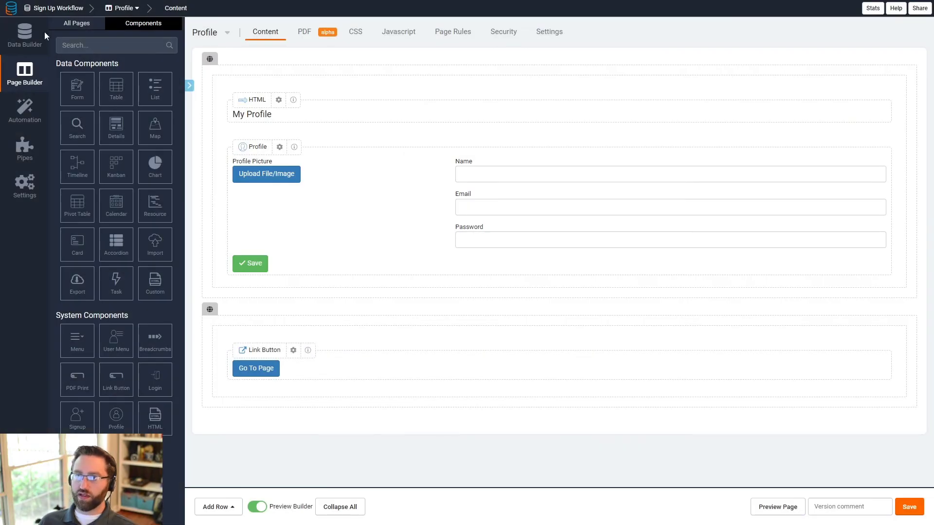
{"action": "left_click", "coordinate": [71, 24]}
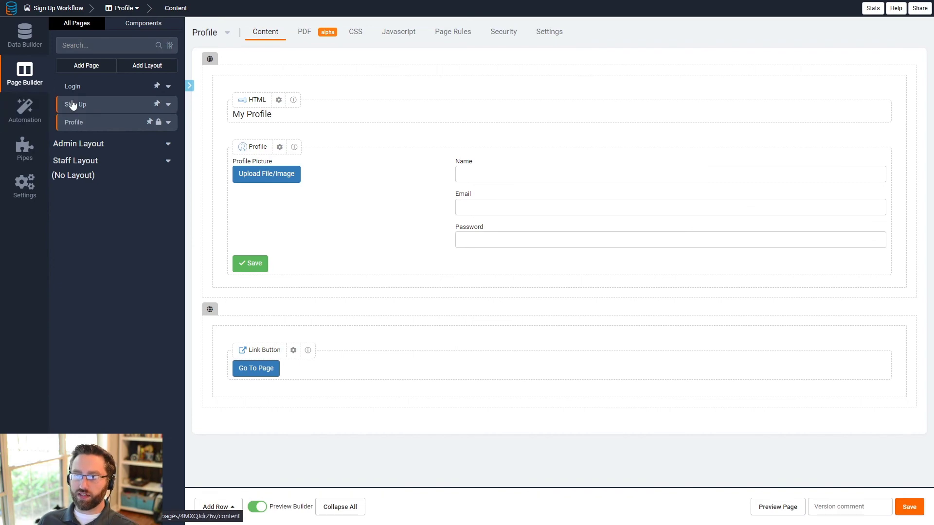
Step: Add a new validation rule to the Sign Up page's Signup form
{"action": "left_click", "coordinate": [72, 105]}
{"action": "left_click", "coordinate": [534, 234]}
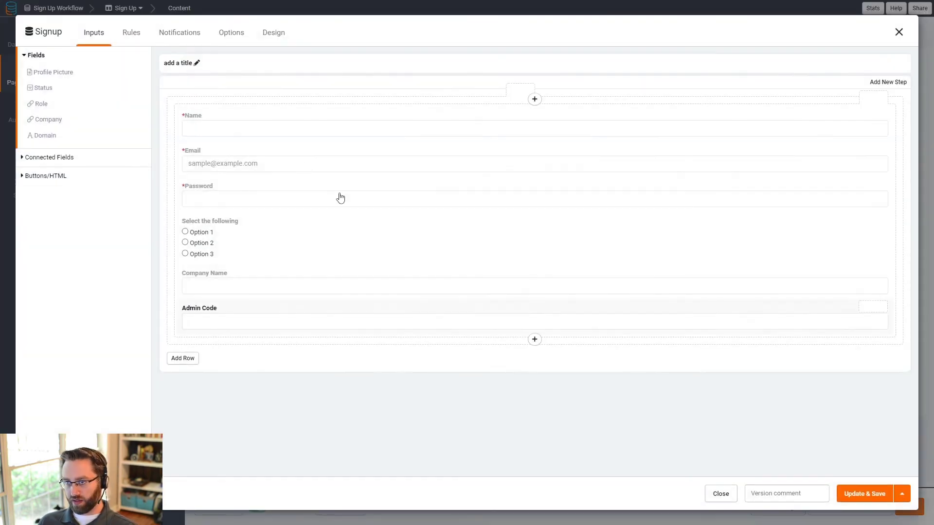
{"action": "left_click", "coordinate": [131, 32]}
{"action": "left_click", "coordinate": [64, 98]}
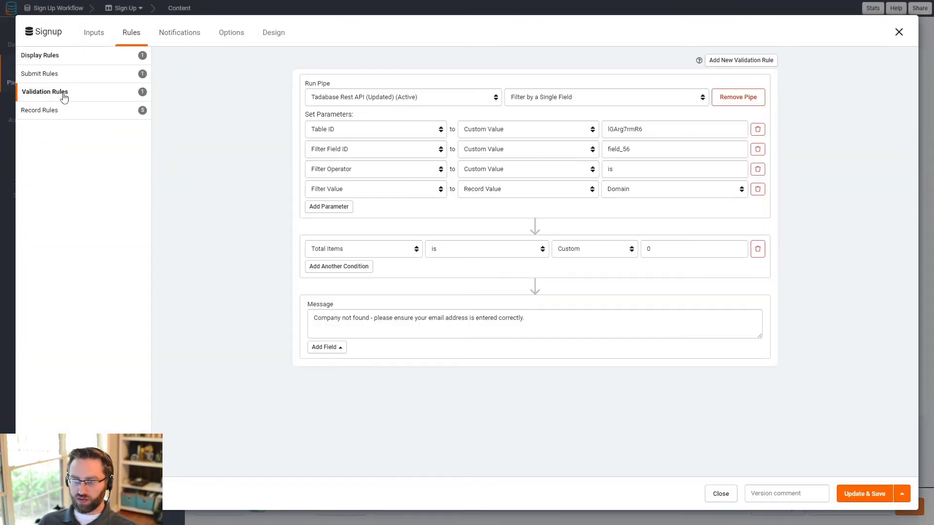
{"action": "left_click", "coordinate": [770, 60]}
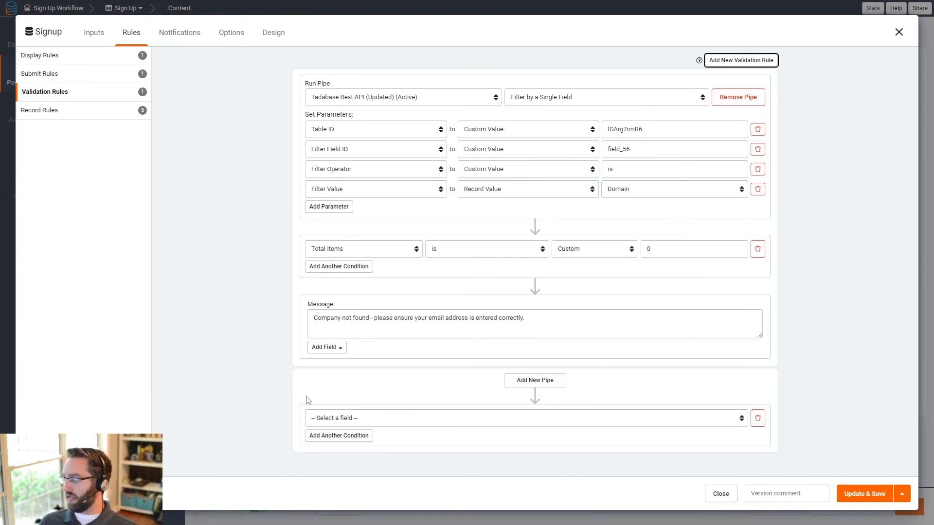
Step: Set the first condition: Select the following is the first-time admin answer
{"action": "left_click", "coordinate": [389, 424]}
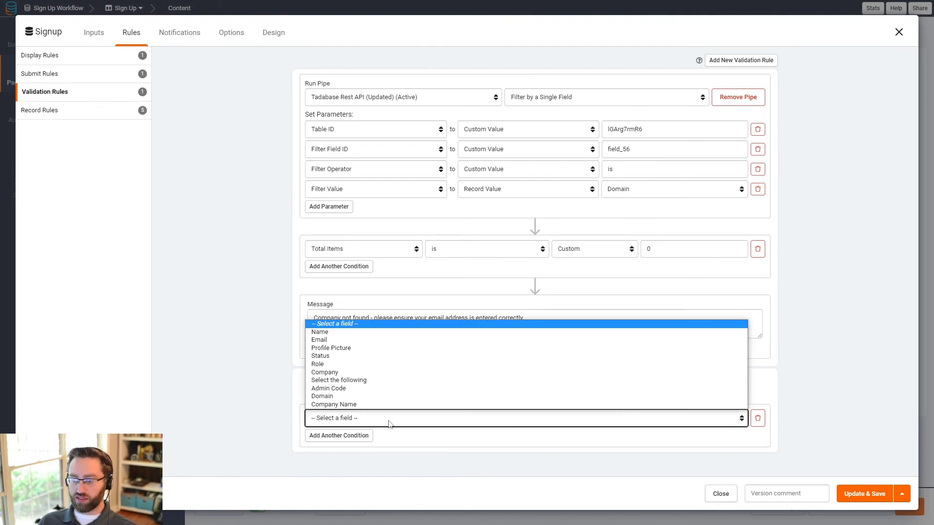
{"action": "left_click", "coordinate": [343, 380]}
{"action": "left_click", "coordinate": [549, 418]}
{"action": "left_click", "coordinate": [544, 441]}
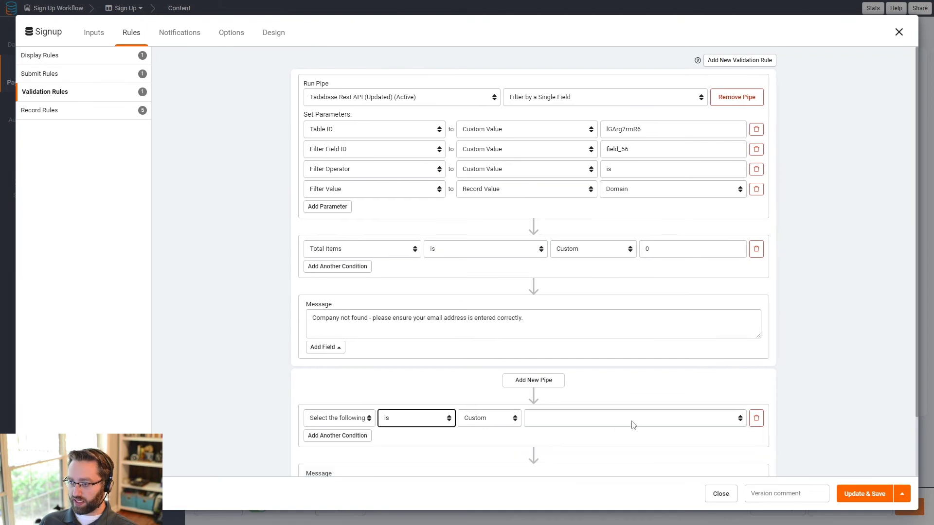
{"action": "left_click", "coordinate": [628, 420]}
{"action": "left_click", "coordinate": [567, 440]}
Step: Add a second condition requiring Admin Code is not 123
{"action": "left_click", "coordinate": [346, 436]}
{"action": "left_click", "coordinate": [358, 440]}
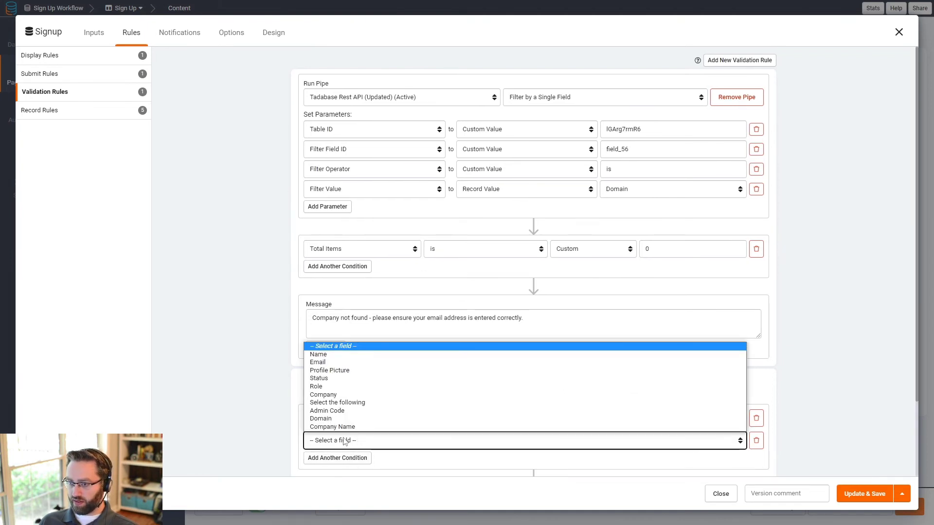
{"action": "left_click", "coordinate": [348, 411]}
{"action": "left_click", "coordinate": [533, 442]}
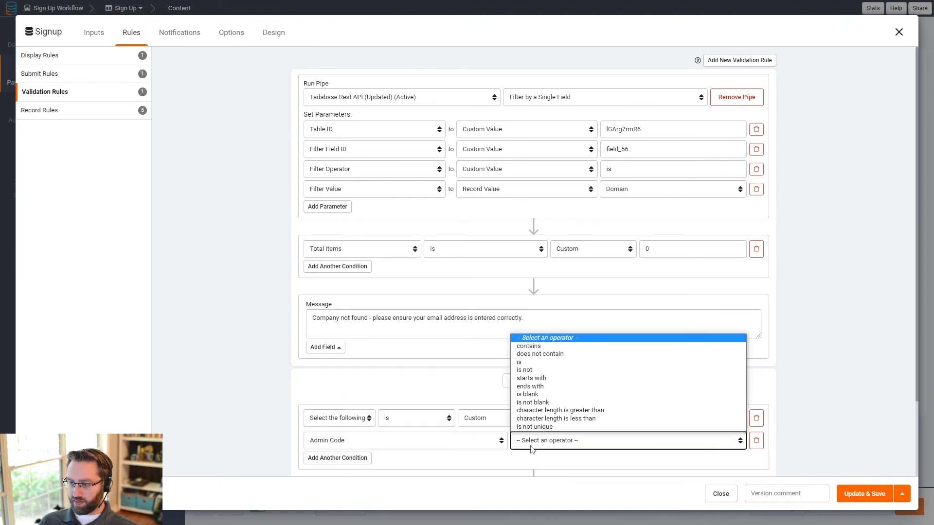
{"action": "left_click", "coordinate": [540, 372]}
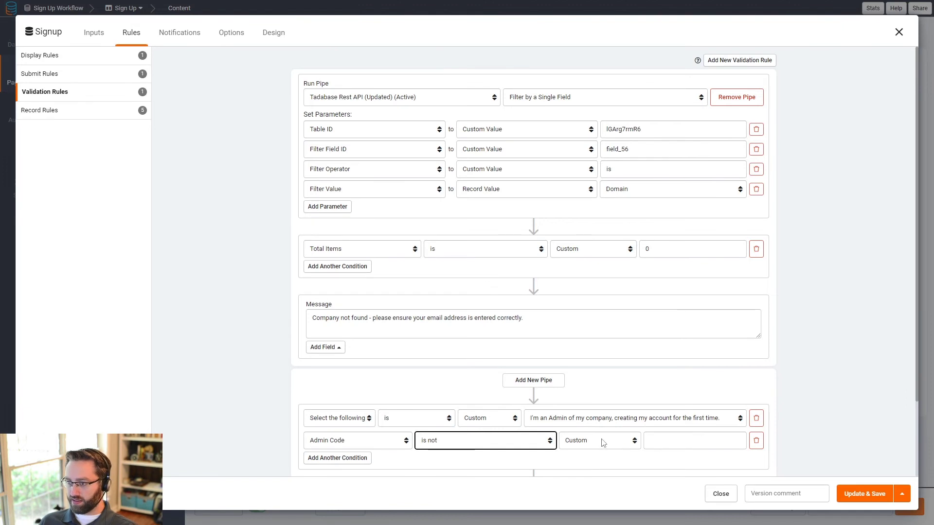
{"action": "left_click", "coordinate": [667, 439]}
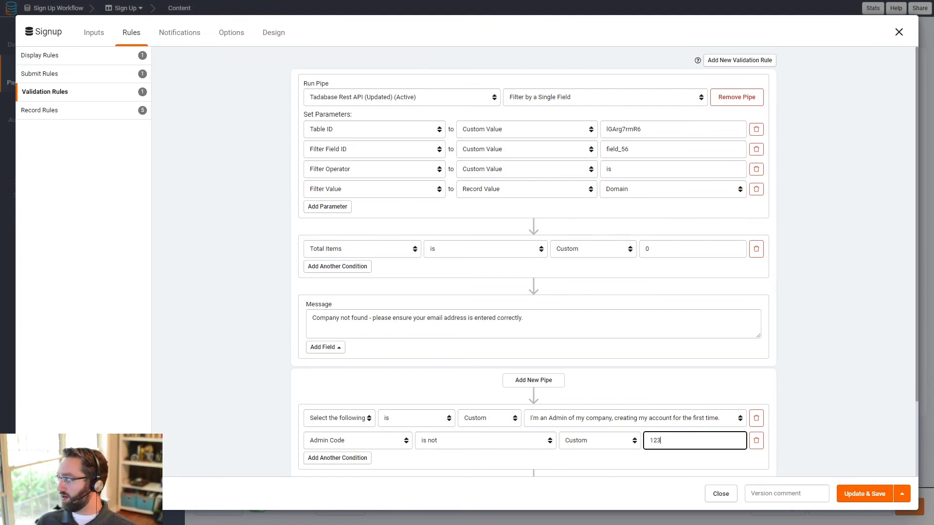
Step: Paste the admin code mismatch error message into the rule
{"action": "scroll", "coordinate": [615, 398], "scroll_direction": "down", "scroll_amount": 2}
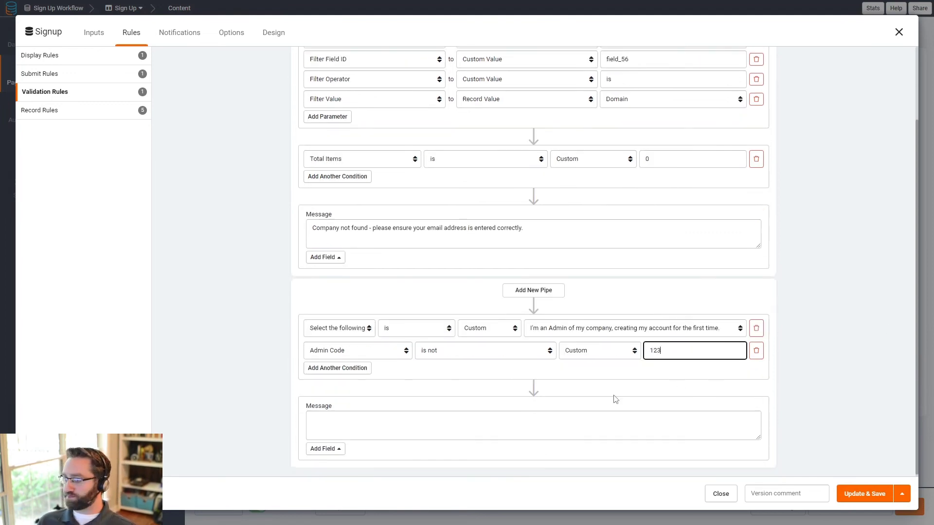
{"action": "left_click", "coordinate": [345, 417]}
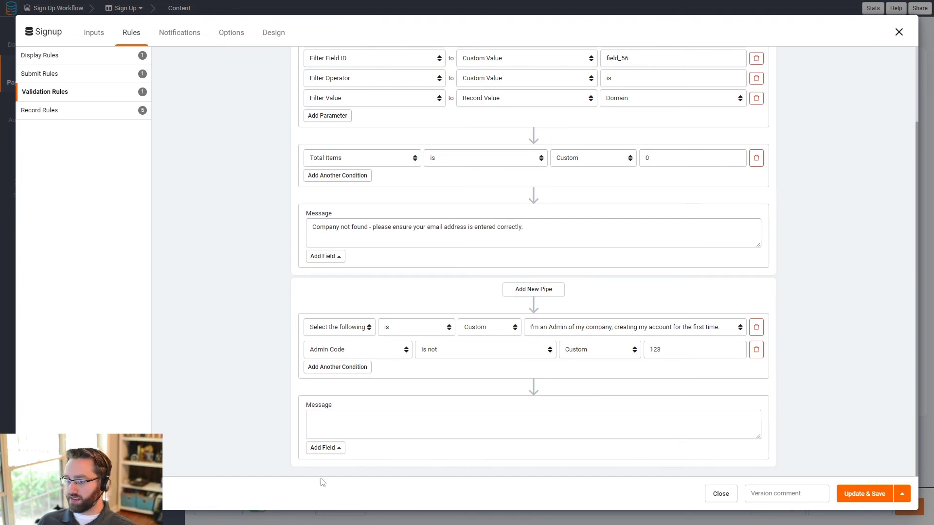
{"action": "left_click", "coordinate": [351, 425]}
{"action": "type", "text": "Sorry! That Admin Code does not match our records."}
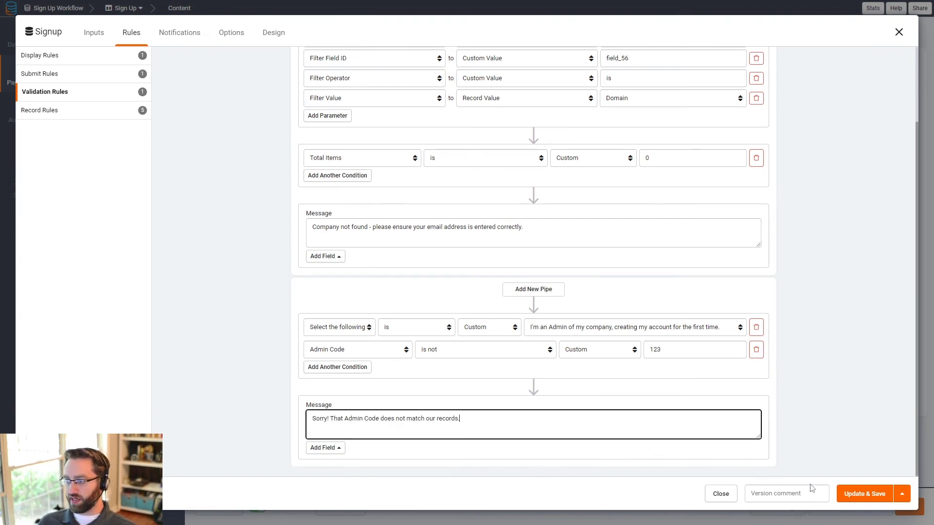
{"action": "scroll", "coordinate": [793, 281], "scroll_direction": "up", "scroll_amount": 2}
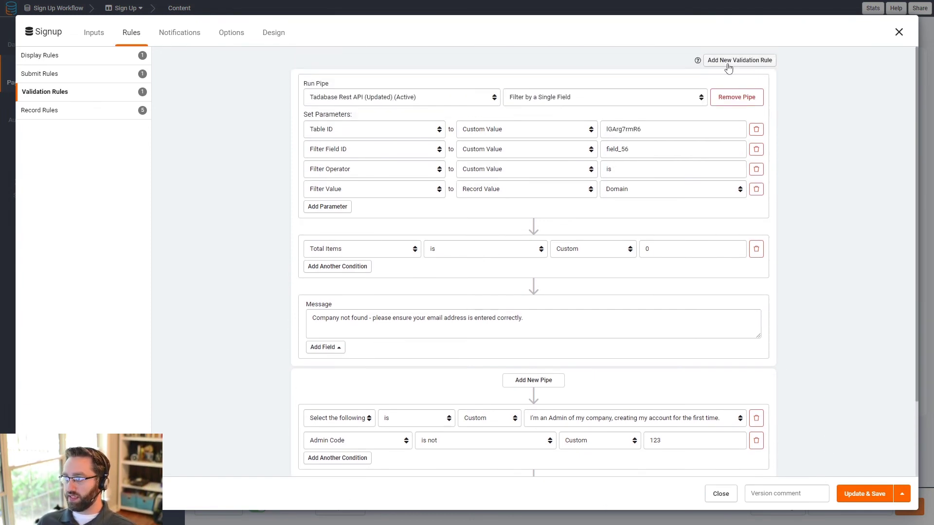
{"action": "scroll", "coordinate": [788, 299], "scroll_direction": "down", "scroll_amount": 4}
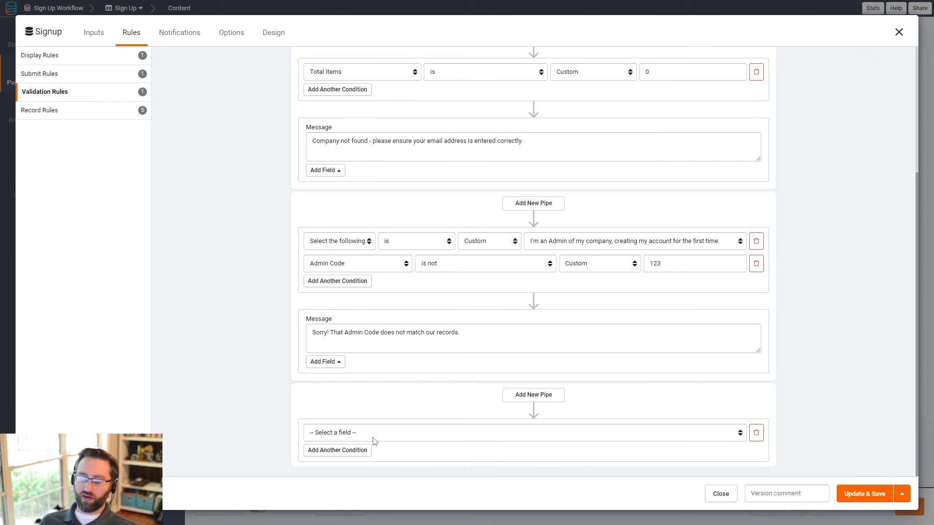
Step: Expand the Domain and Insert Connected Company record-value steps in the record rules
{"action": "left_click", "coordinate": [72, 112]}
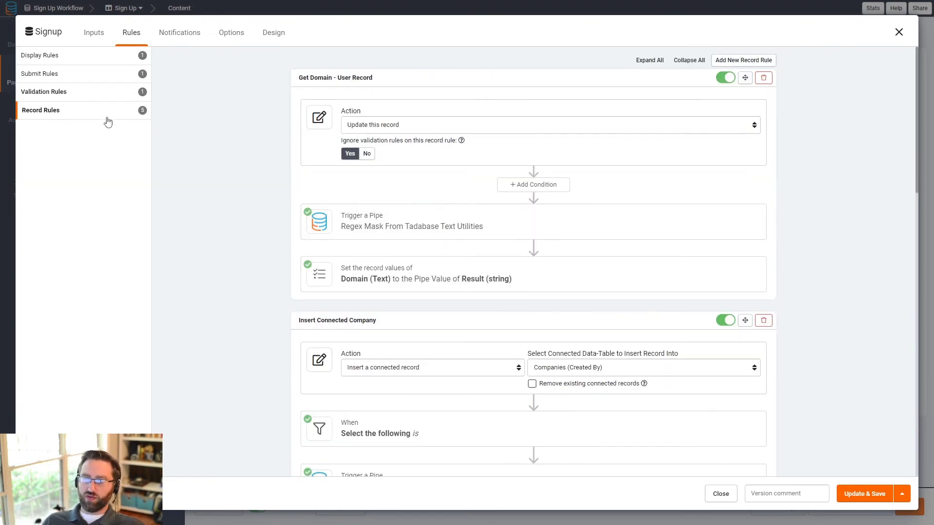
{"action": "left_click", "coordinate": [436, 281]}
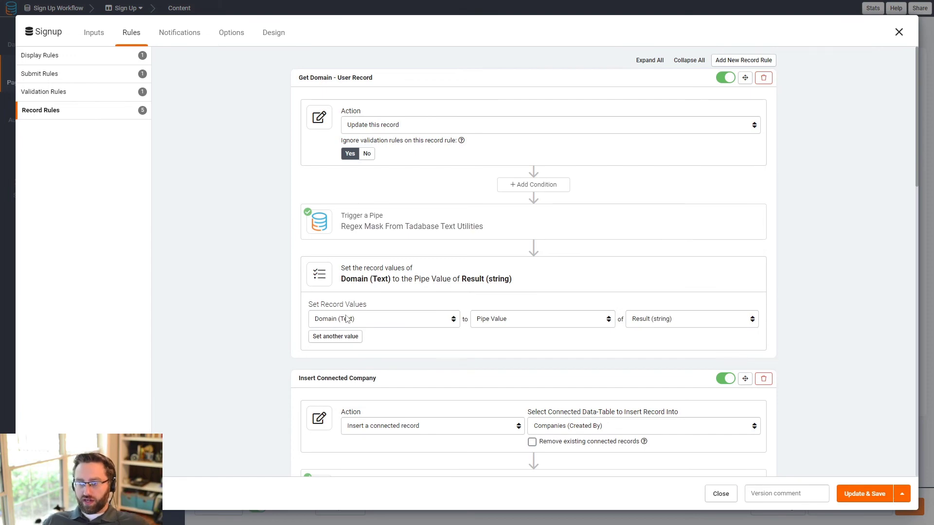
{"action": "scroll", "coordinate": [396, 392], "scroll_direction": "down", "scroll_amount": 4}
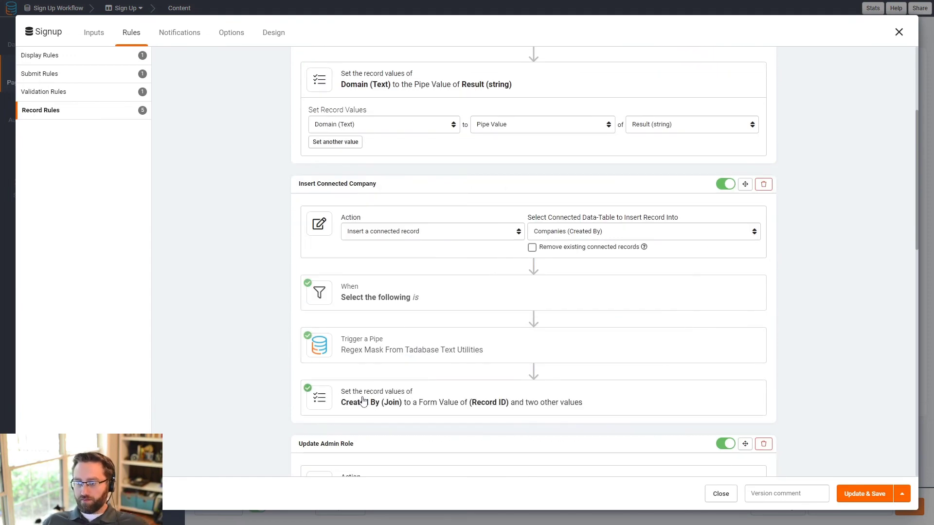
{"action": "left_click", "coordinate": [347, 400]}
{"action": "scroll", "coordinate": [361, 348], "scroll_direction": "down", "scroll_amount": 2}
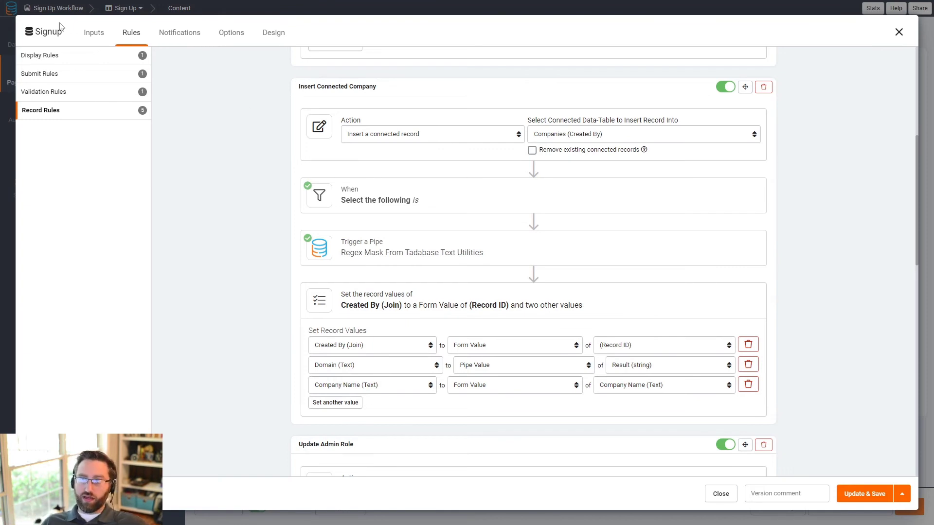
Step: Check the validation rules, then return to the record rules and scroll through them
{"action": "left_click", "coordinate": [98, 100]}
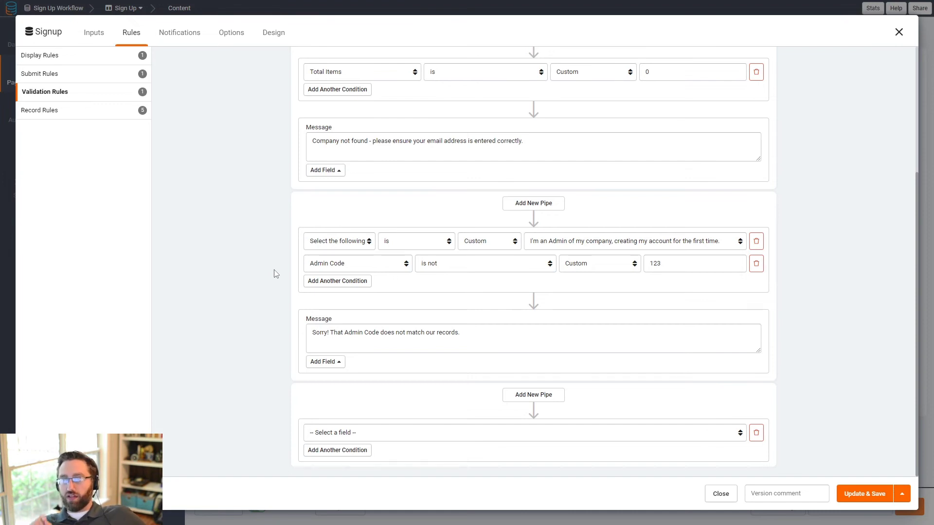
{"action": "left_click", "coordinate": [76, 111]}
{"action": "scroll", "coordinate": [377, 282], "scroll_direction": "up", "scroll_amount": 8}
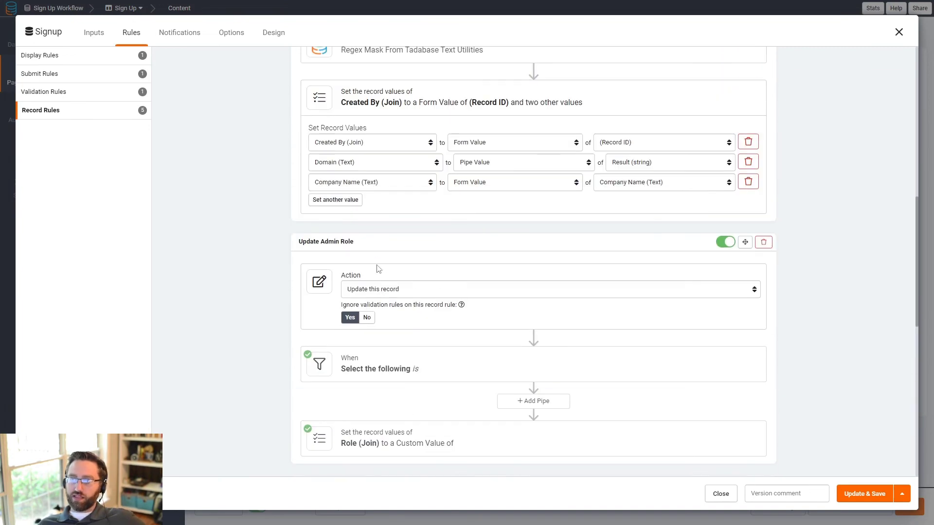
{"action": "scroll", "coordinate": [416, 380], "scroll_direction": "up", "scroll_amount": 10}
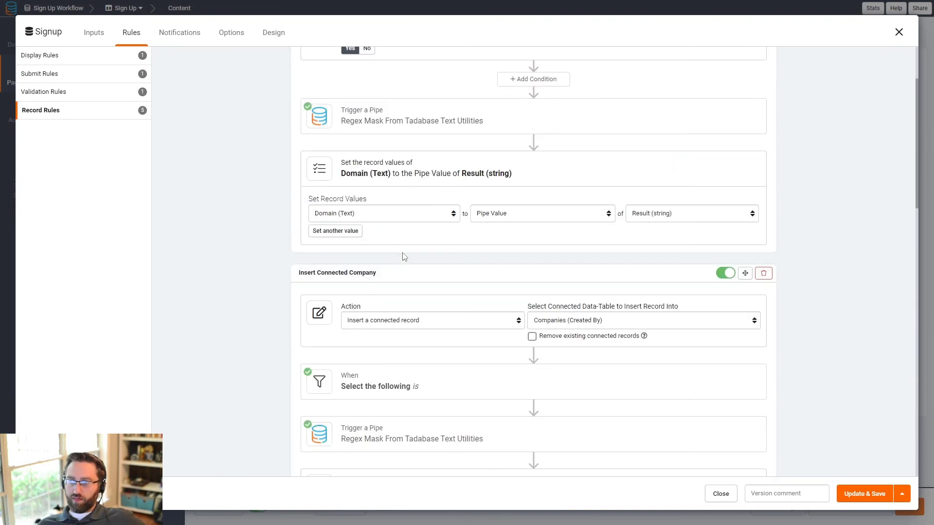
{"action": "scroll", "coordinate": [373, 273], "scroll_direction": "down", "scroll_amount": 1}
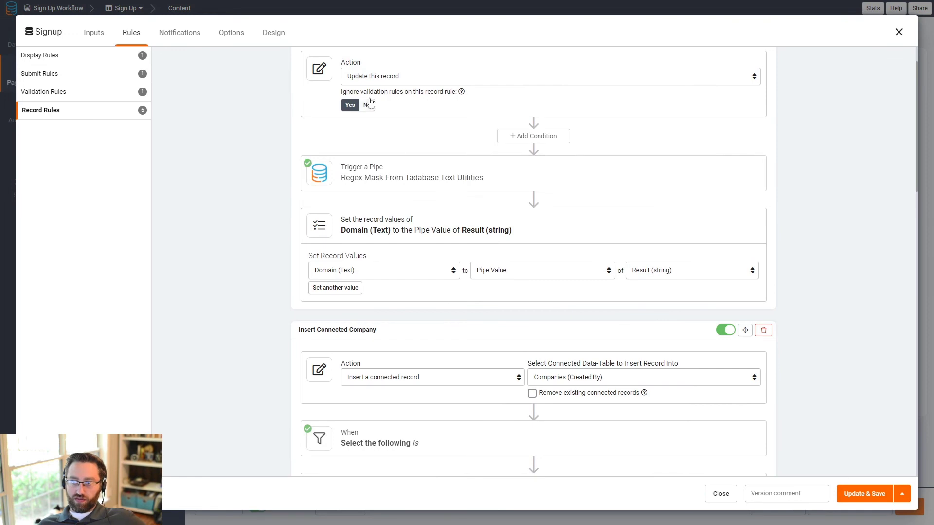
{"action": "scroll", "coordinate": [389, 228], "scroll_direction": "up", "scroll_amount": 1}
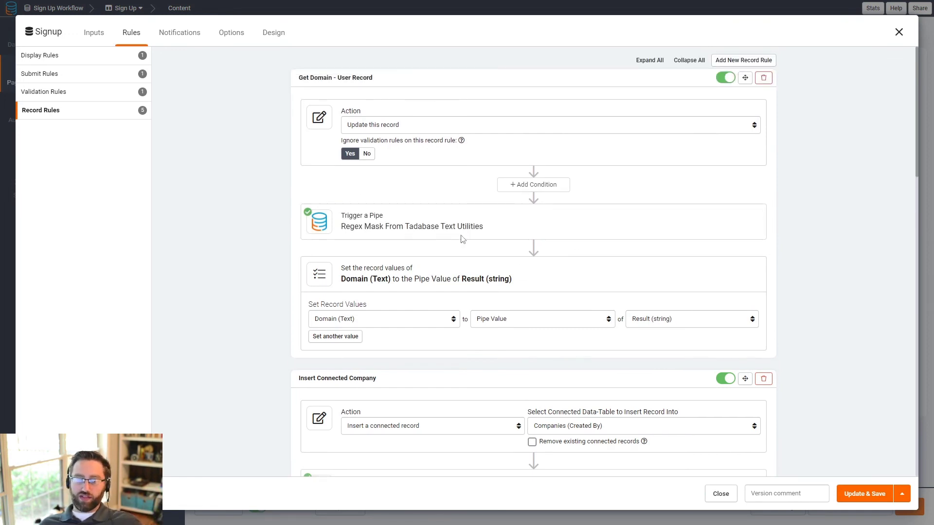
{"action": "scroll", "coordinate": [393, 316], "scroll_direction": "down", "scroll_amount": 2}
{"action": "scroll", "coordinate": [394, 319], "scroll_direction": "down", "scroll_amount": 3}
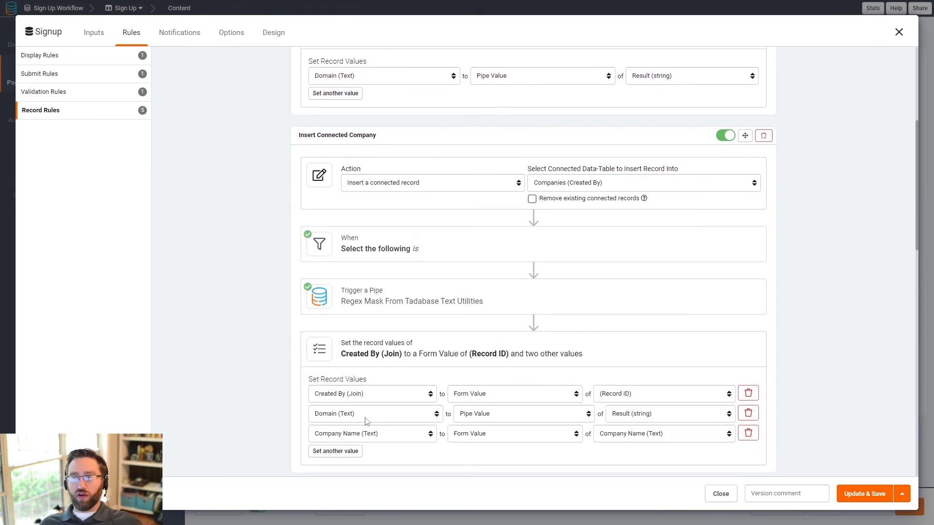
Step: Add a validation condition requiring Company Name to be 'is not unique'
{"action": "left_click", "coordinate": [66, 94]}
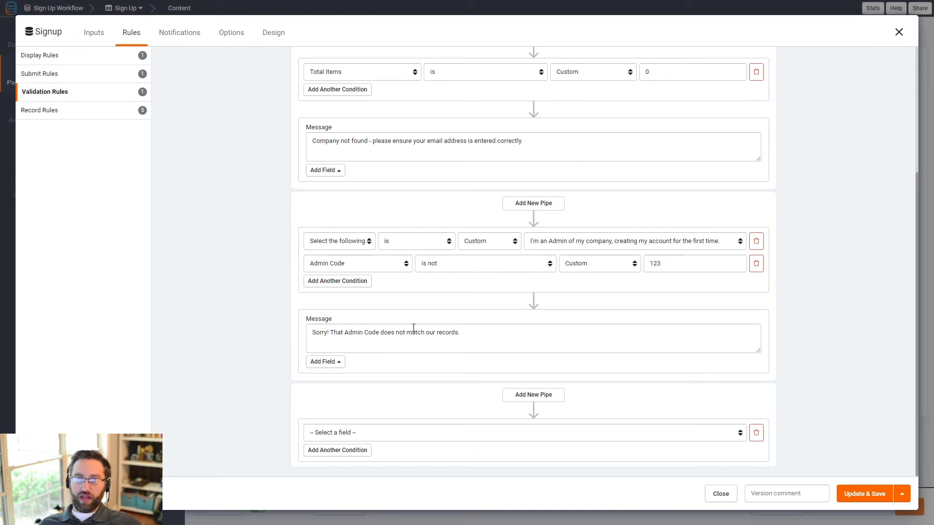
{"action": "double_click", "coordinate": [673, 262]}
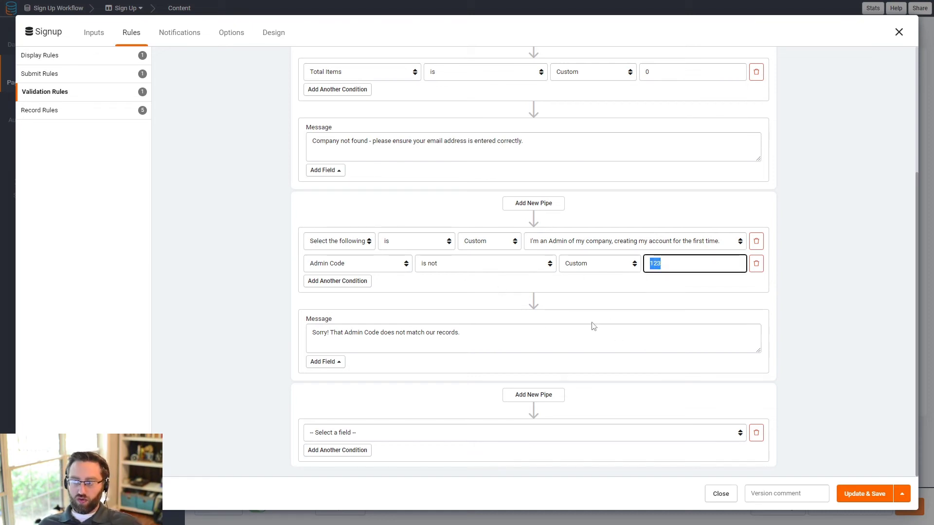
{"action": "left_click", "coordinate": [381, 434]}
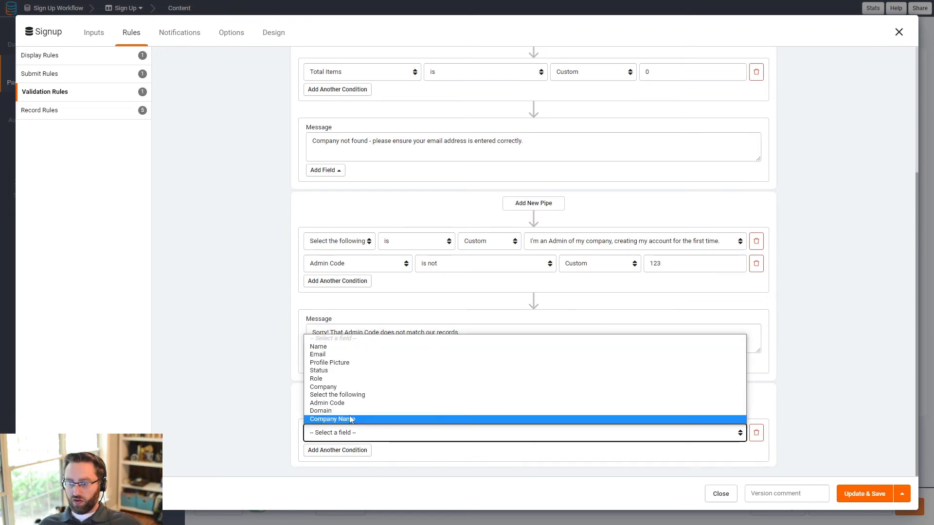
{"action": "left_click", "coordinate": [325, 421]}
{"action": "left_click", "coordinate": [555, 435]}
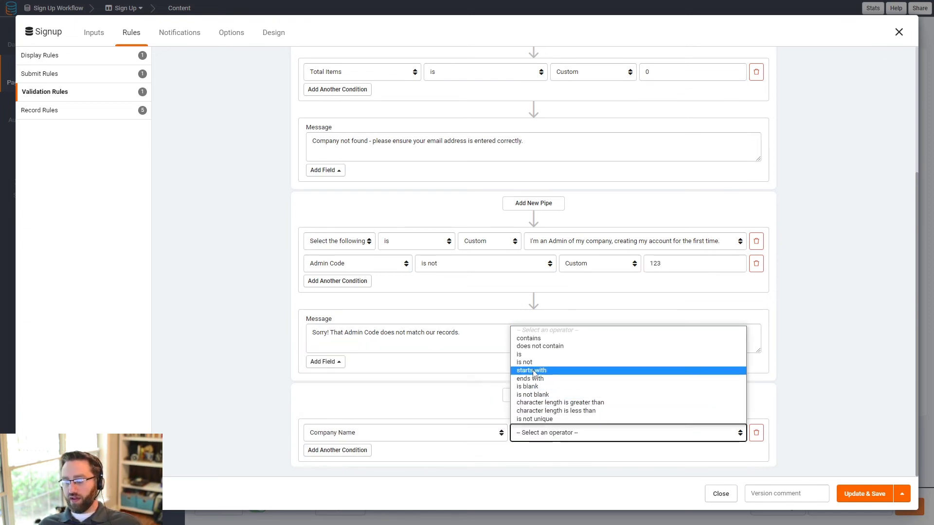
{"action": "left_click", "coordinate": [540, 419]}
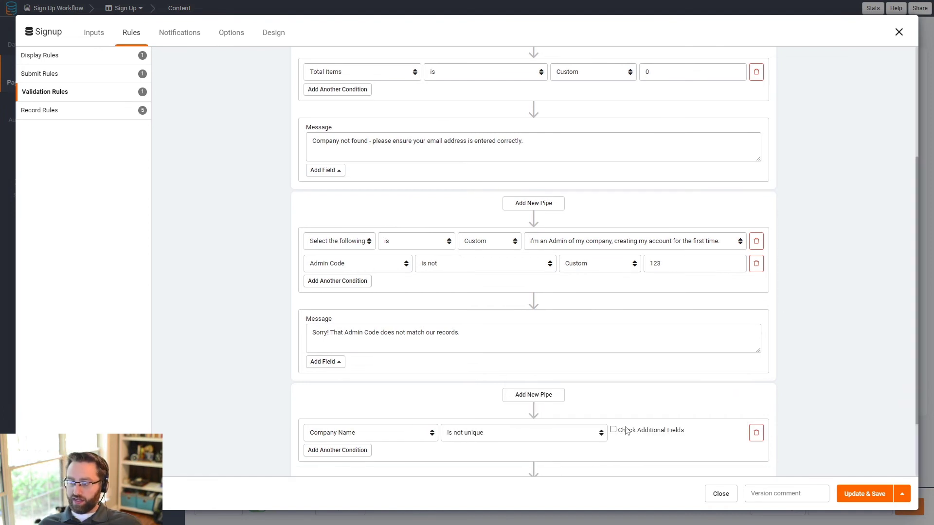
Step: Also check Domain for uniqueness and paste the message directing staff to the Staff option
{"action": "left_click", "coordinate": [627, 432]}
{"action": "left_click", "coordinate": [658, 431]}
{"action": "scroll", "coordinate": [656, 400], "scroll_direction": "down", "scroll_amount": 3}
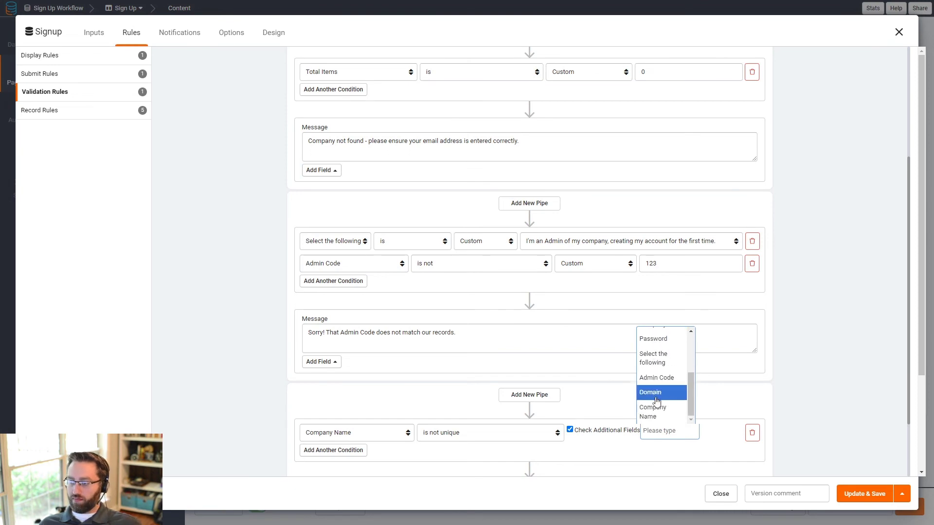
{"action": "left_click", "coordinate": [656, 400]}
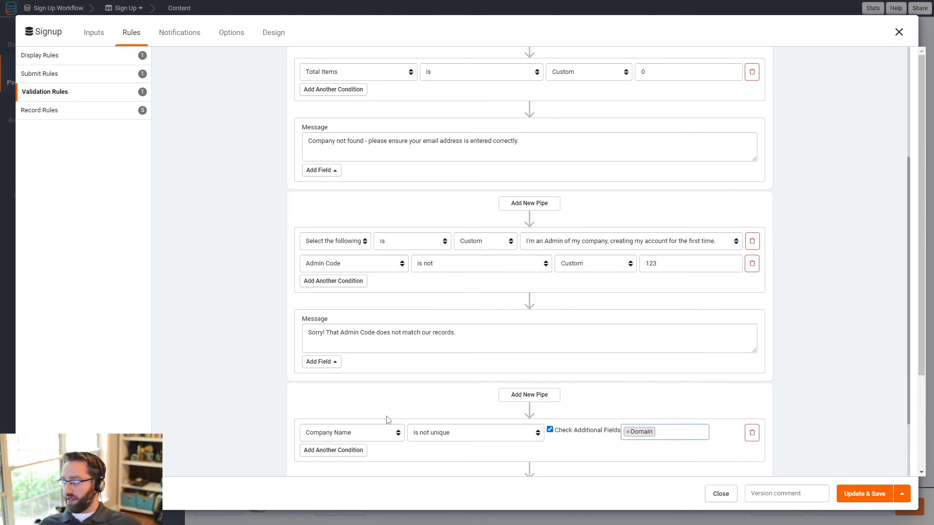
{"action": "scroll", "coordinate": [387, 419], "scroll_direction": "down", "scroll_amount": 3}
{"action": "left_click", "coordinate": [332, 414]}
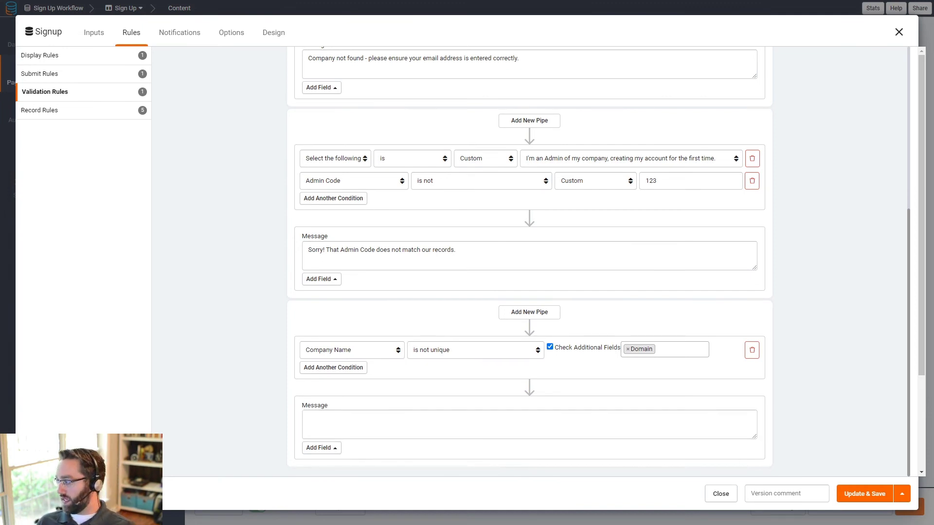
{"action": "left_click", "coordinate": [528, 425]}
{"action": "type", "text": "A company using this domain has already been created. If you're a Staff member, please select the Staff option above."}
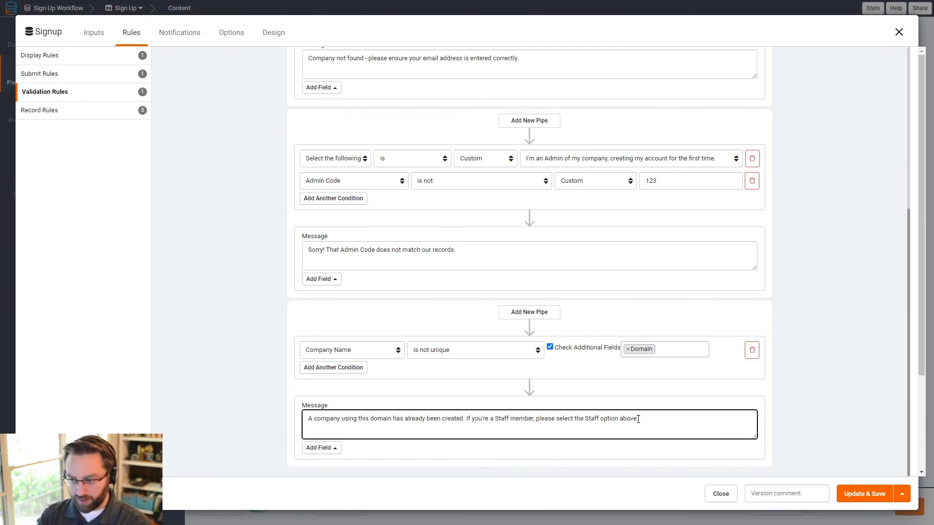
{"action": "scroll", "coordinate": [519, 366], "scroll_direction": "down", "scroll_amount": 3}
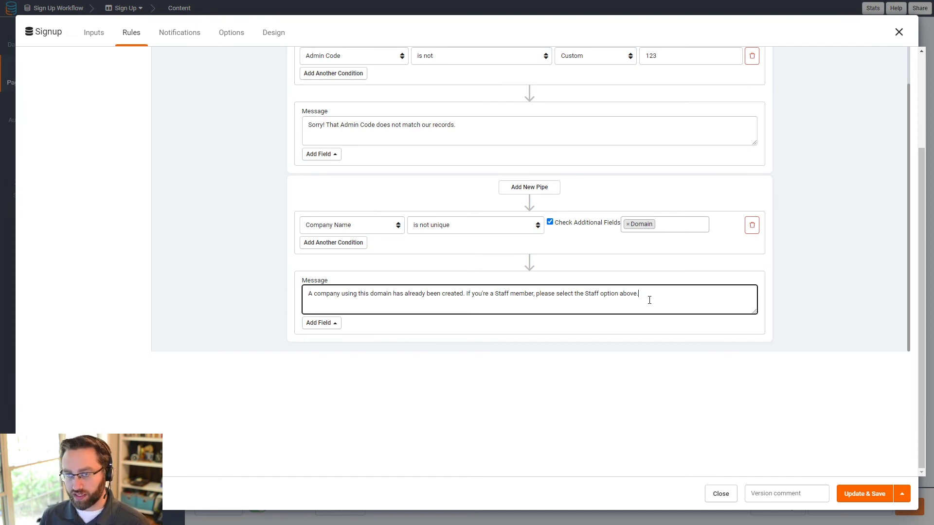
Step: Look over the validation and display rules and save the Signup form's rule changes
{"action": "scroll", "coordinate": [581, 288], "scroll_direction": "up", "scroll_amount": 8}
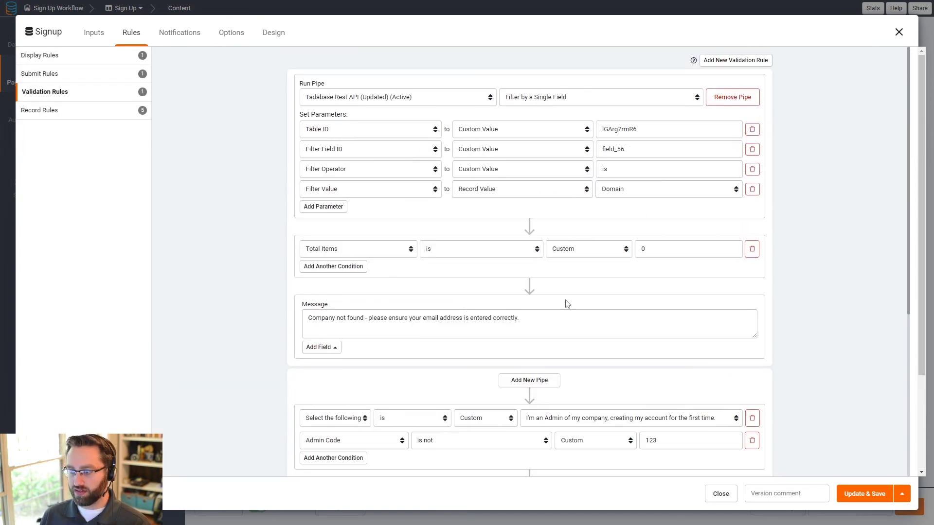
{"action": "scroll", "coordinate": [236, 200], "scroll_direction": "down", "scroll_amount": 6}
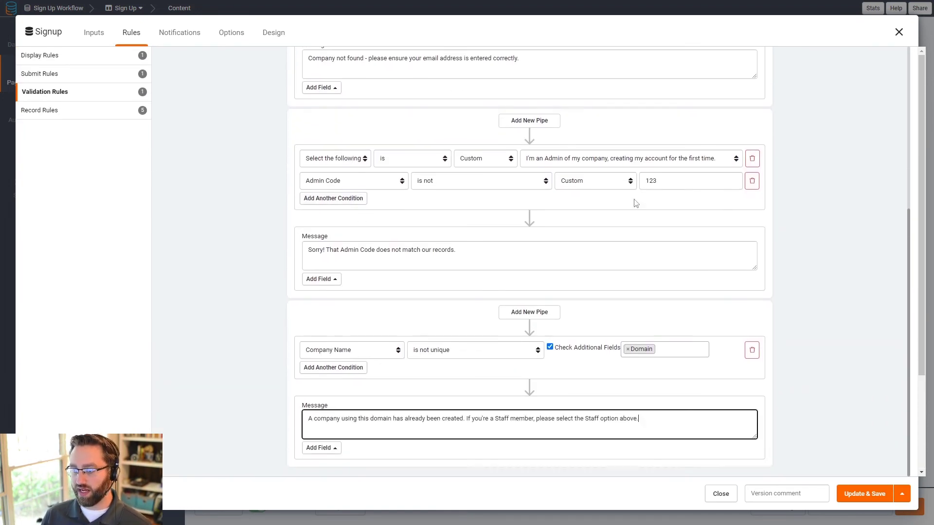
{"action": "scroll", "coordinate": [769, 90], "scroll_direction": "up", "scroll_amount": 6}
{"action": "scroll", "coordinate": [676, 242], "scroll_direction": "down", "scroll_amount": 1}
{"action": "scroll", "coordinate": [443, 304], "scroll_direction": "down", "scroll_amount": 5}
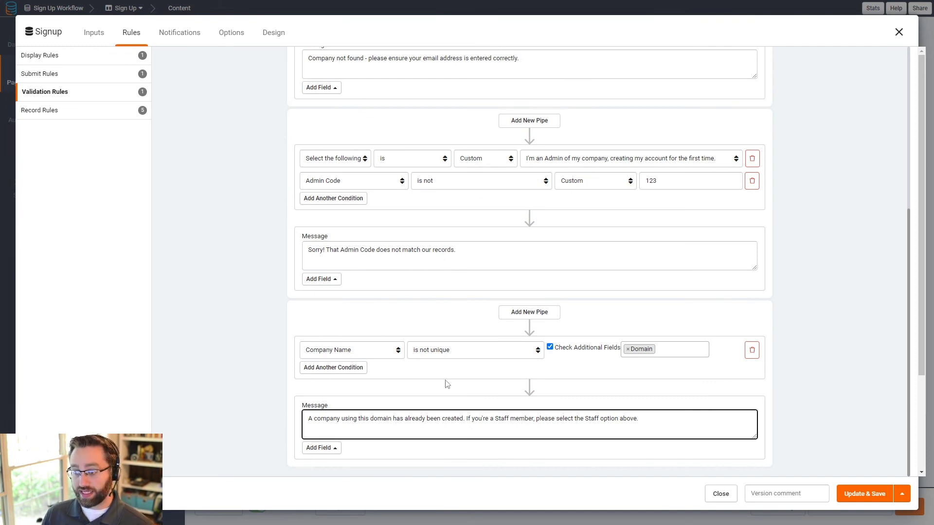
{"action": "scroll", "coordinate": [445, 384], "scroll_direction": "up", "scroll_amount": 4}
{"action": "scroll", "coordinate": [424, 402], "scroll_direction": "up", "scroll_amount": 2}
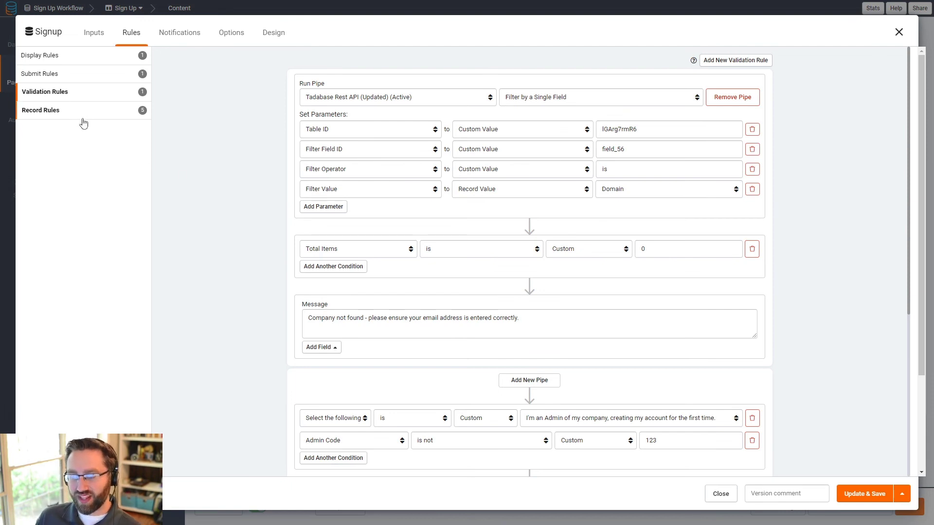
{"action": "left_click", "coordinate": [90, 57]}
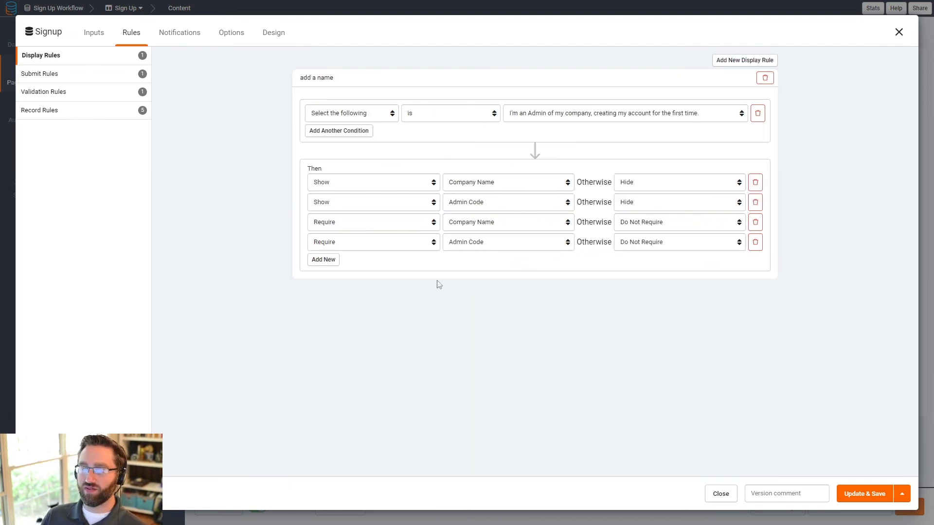
{"action": "left_click", "coordinate": [838, 496]}
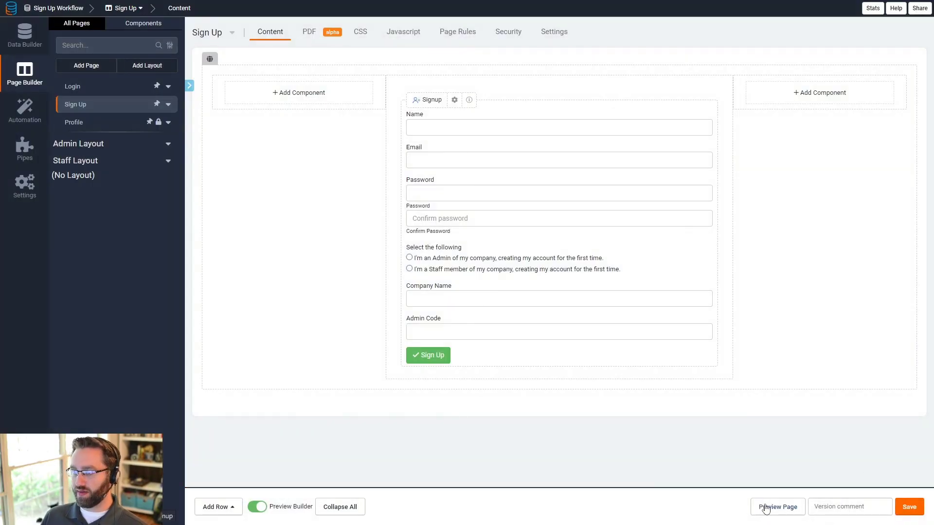
Step: Preview the sign-up page and enter name 'admin', an email address and a matching password
{"action": "left_click", "coordinate": [771, 506]}
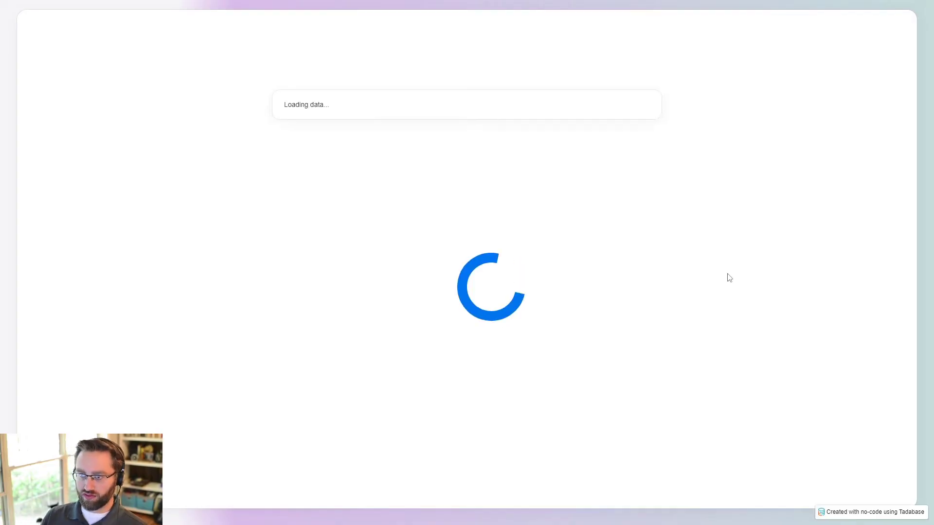
{"action": "left_click", "coordinate": [303, 123]}
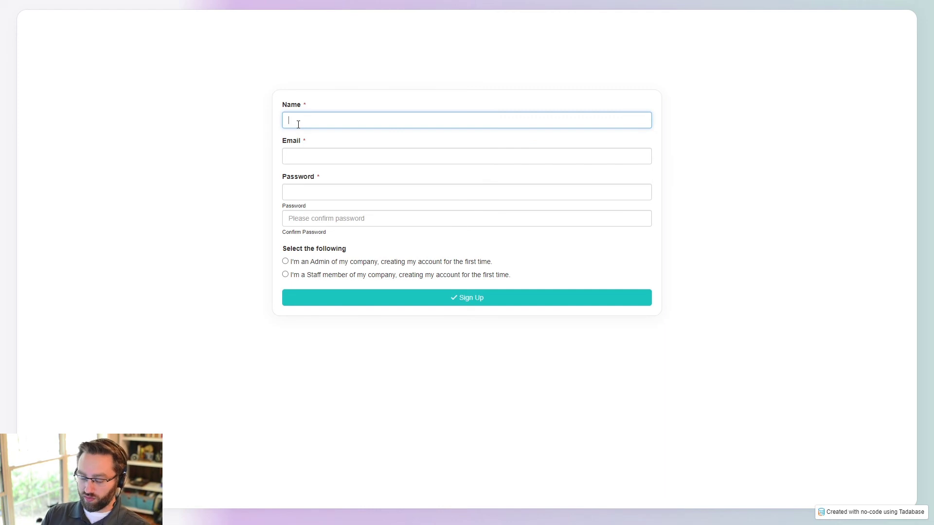
{"action": "type", "text": "admin"}
{"action": "key", "text": "Tab"}
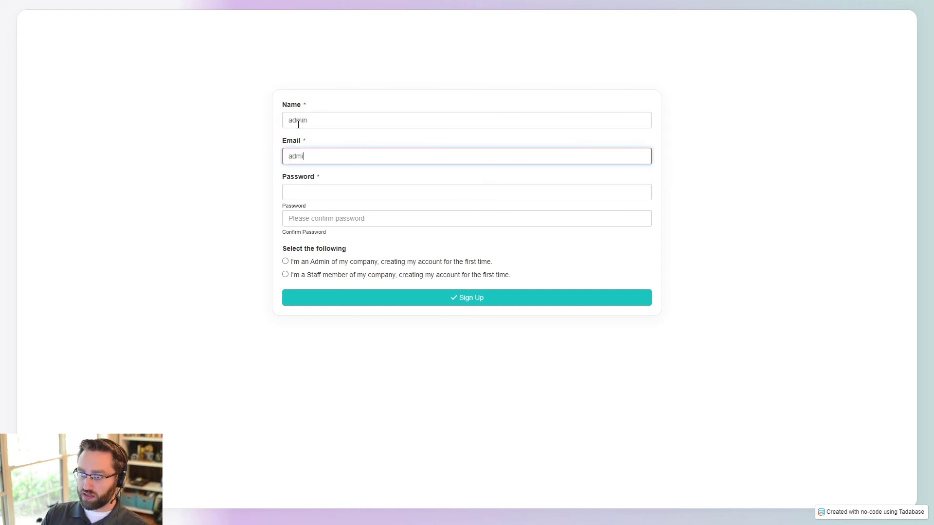
{"action": "key", "text": "Tab"}
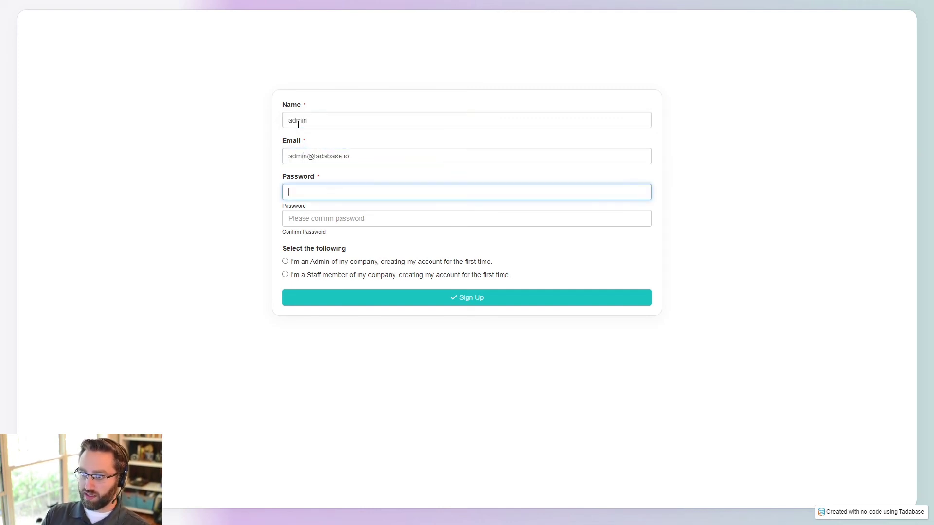
{"action": "double_click", "coordinate": [331, 155]}
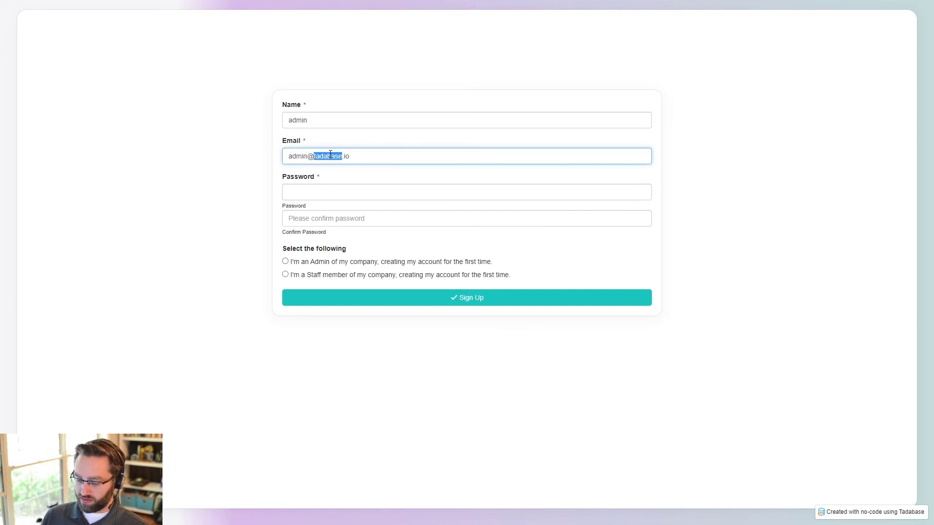
{"action": "type", "text": "test"}
{"action": "left_click", "coordinate": [328, 195]}
{"action": "type", "text": "test"}
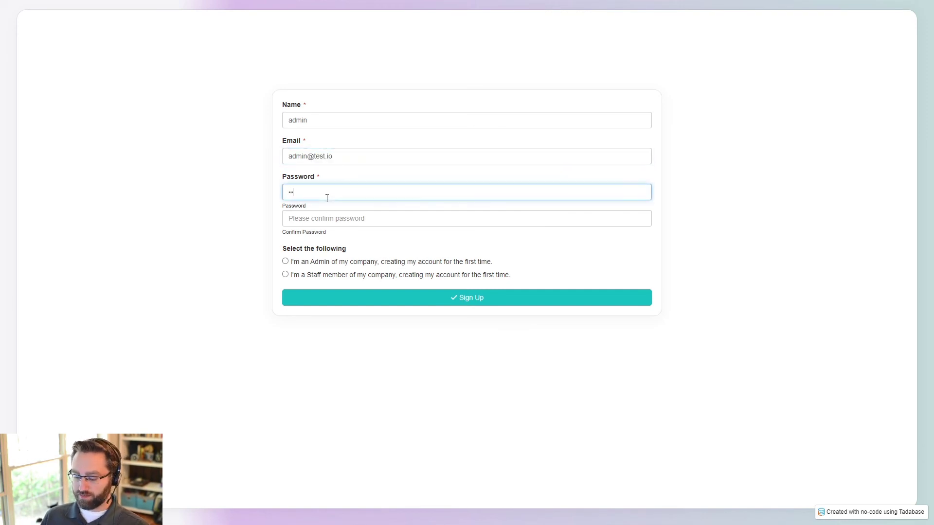
{"action": "left_click", "coordinate": [311, 218]}
{"action": "type", "text": "test"}
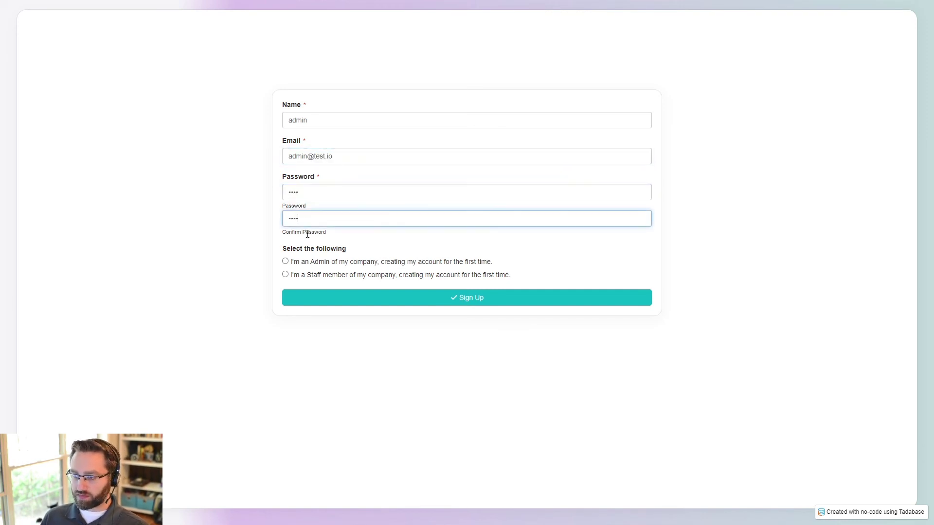
{"action": "left_click", "coordinate": [302, 264]}
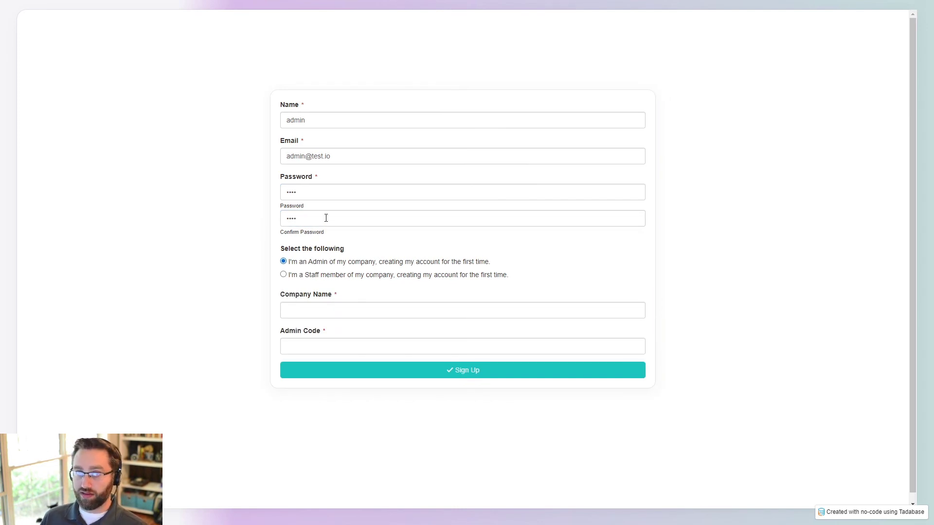
{"action": "left_click", "coordinate": [299, 309]}
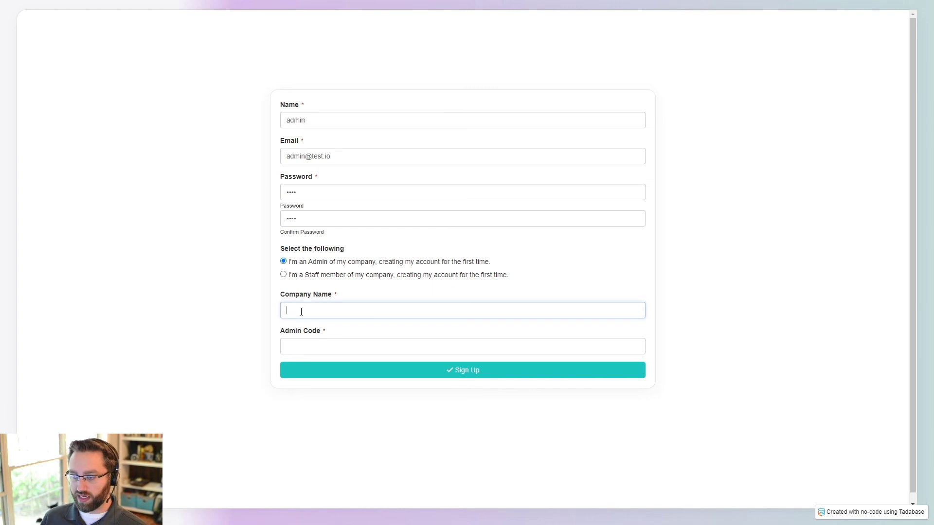
{"action": "type", "text": "TEst"}
{"action": "key", "text": "BackSpace"}
{"action": "key", "text": "BackSpace"}
{"action": "type", "text": "est"}
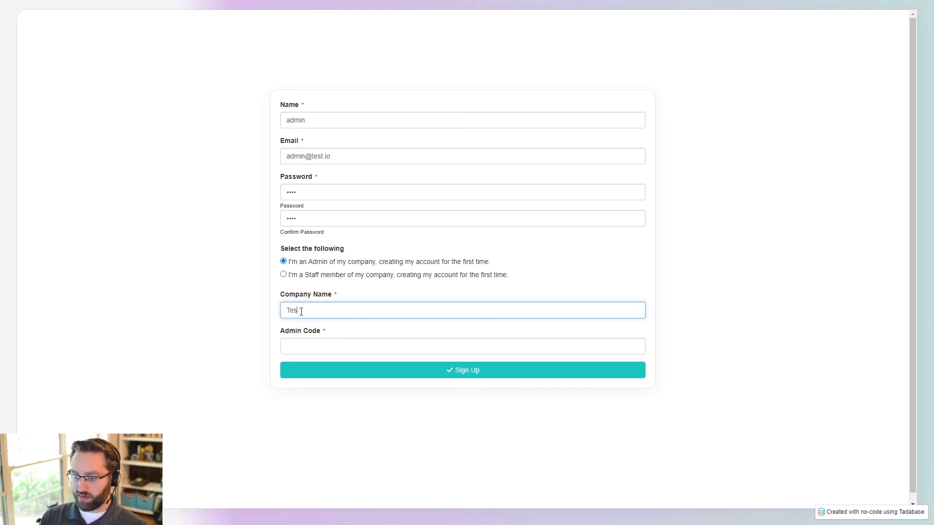
{"action": "left_click", "coordinate": [322, 346]}
{"action": "type", "text": "12"}
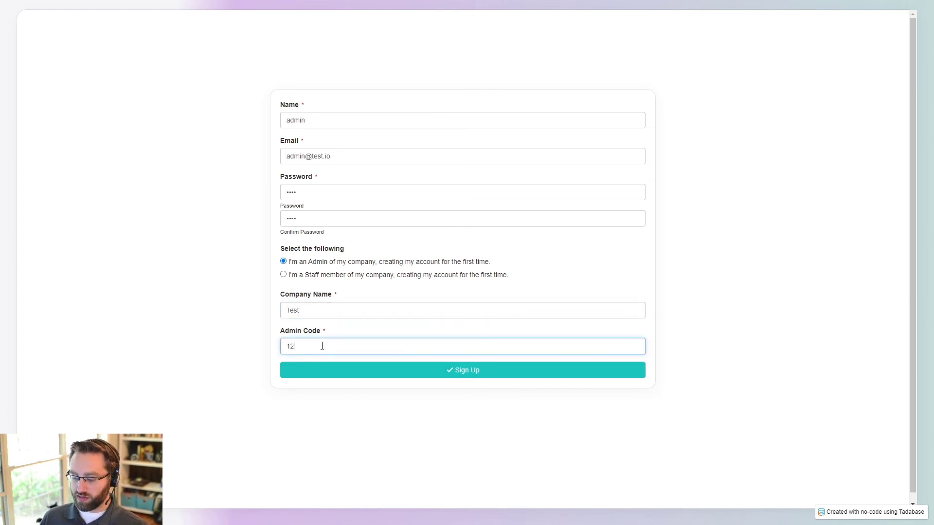
{"action": "type", "text": "434"}
{"action": "left_click", "coordinate": [320, 373]}
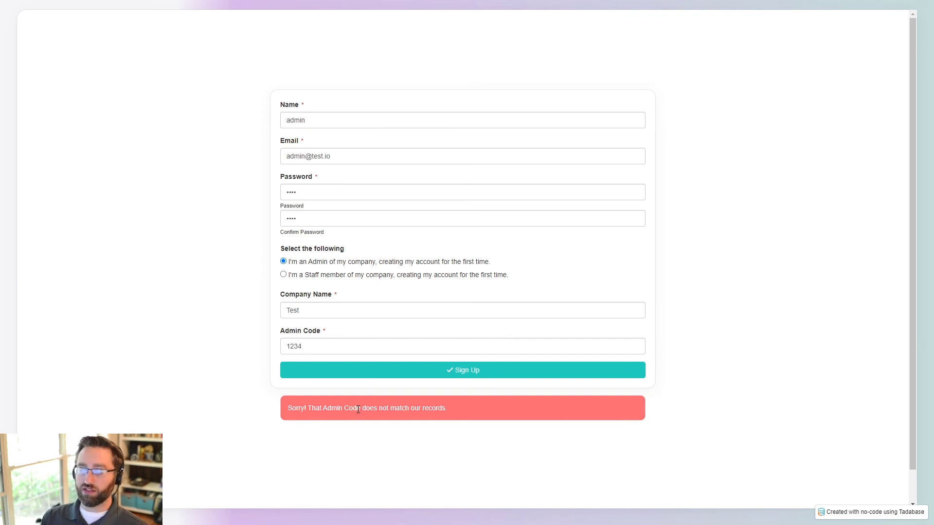
Step: Change the email domain to tadabase.io and company name to Tadabase, then resubmit the signup
{"action": "left_click", "coordinate": [322, 348]}
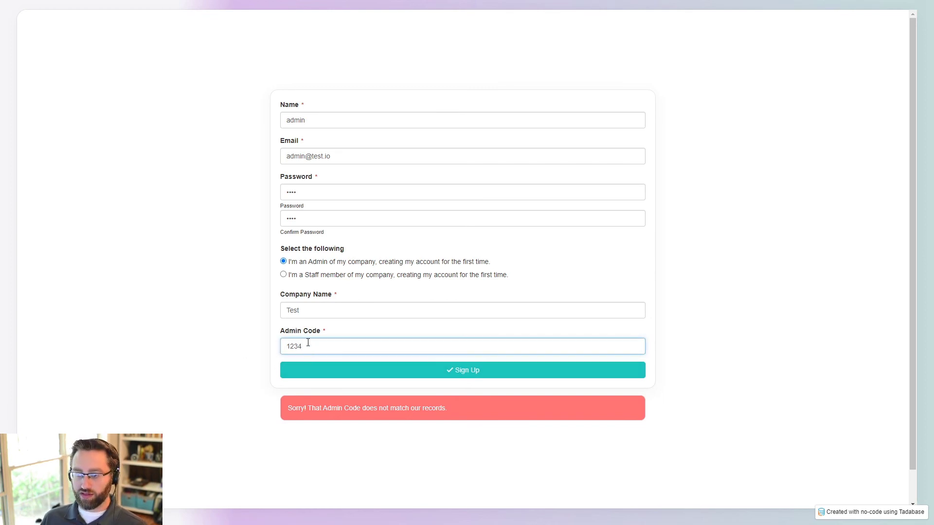
{"action": "left_click_drag", "start_coordinate": [343, 153], "coordinate": [314, 156]}
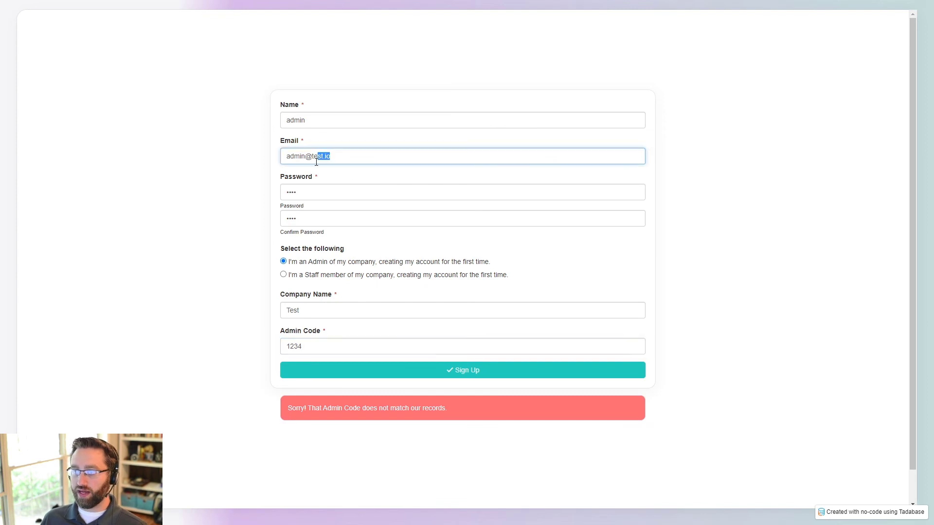
{"action": "type", "text": "tadabas"}
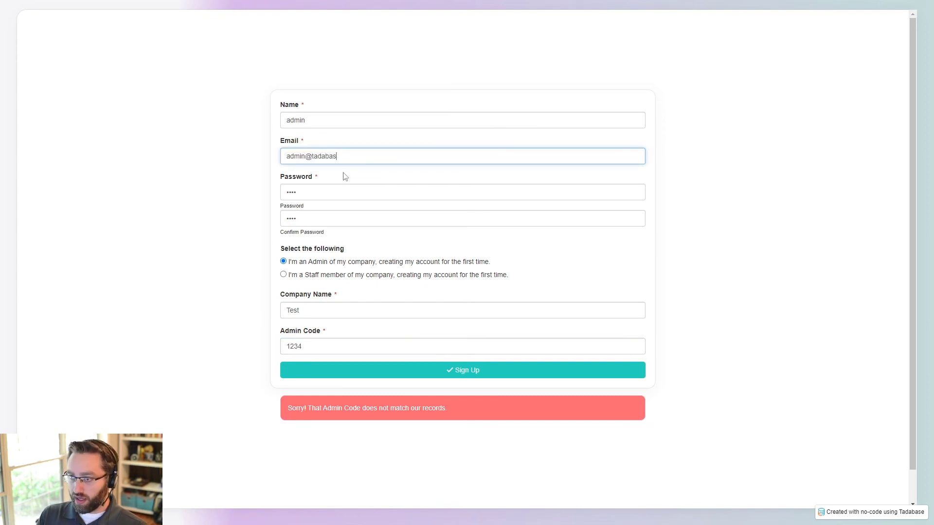
{"action": "type", "text": "e.io"}
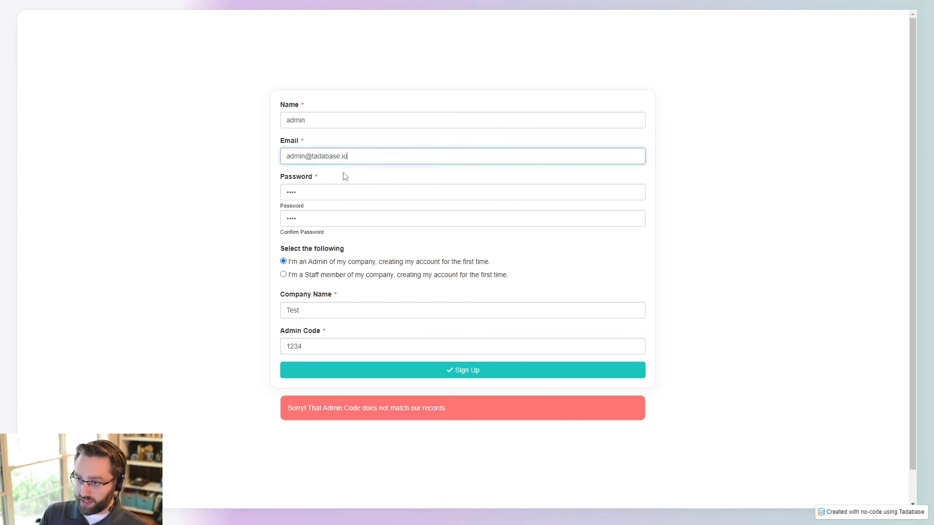
{"action": "key", "text": "Tab"}
{"action": "key", "text": "Tab"}
{"action": "key", "text": "Tab"}
{"action": "key", "text": "Tab"}
{"action": "type", "text": "TR"}
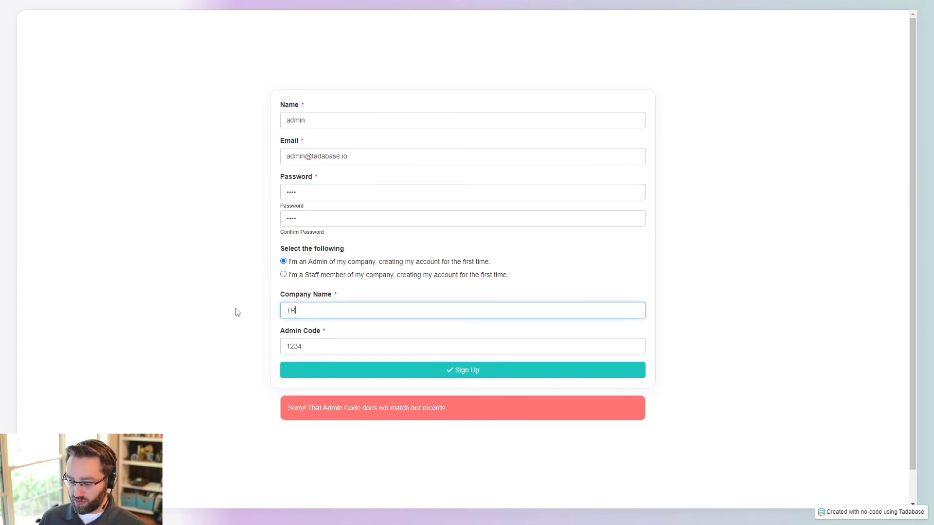
{"action": "key", "text": "BackSpace"}
{"action": "type", "text": "adabase"}
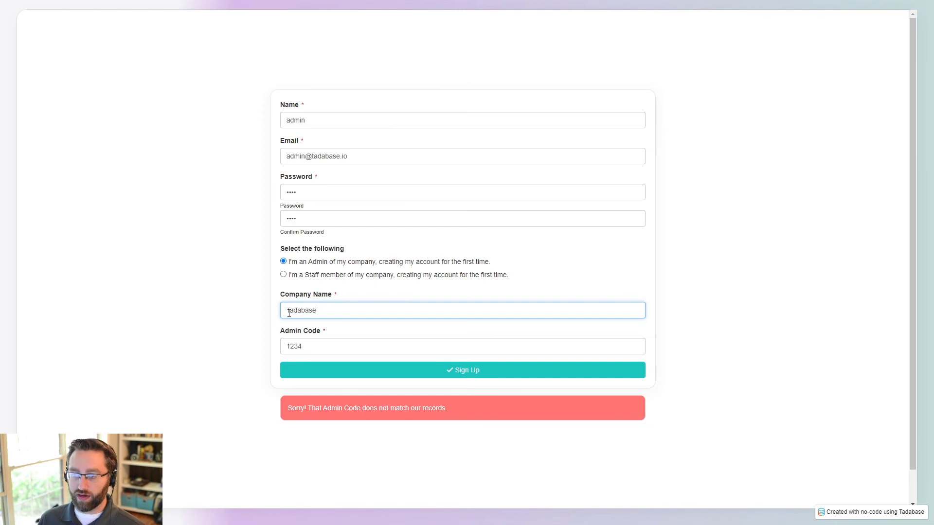
{"action": "left_click", "coordinate": [311, 347]}
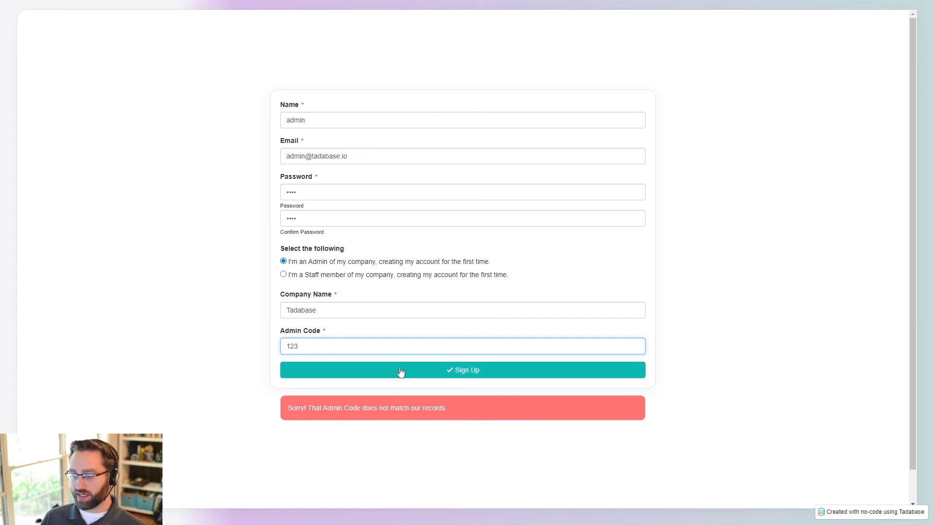
{"action": "left_click", "coordinate": [351, 378]}
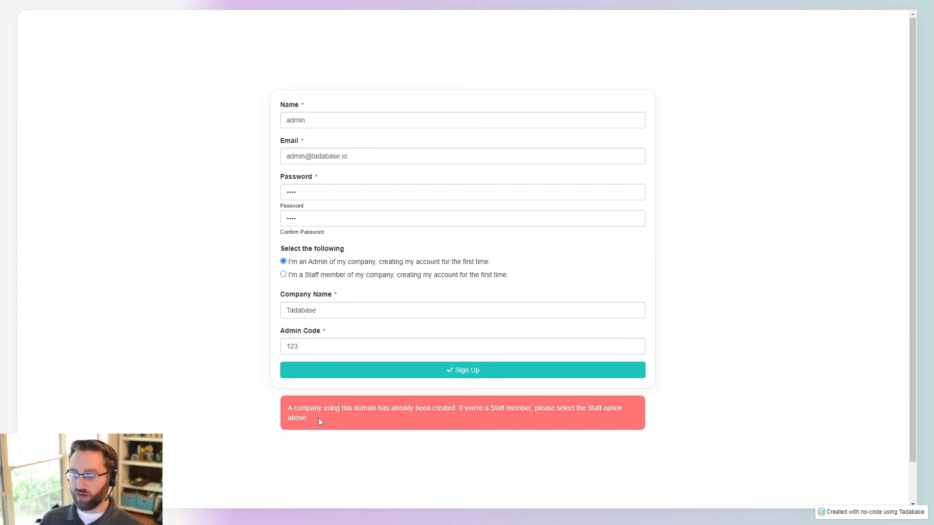
Step: Inspect the domain-already-created error, then go back to the Sign Up page builder
{"action": "left_click_drag", "start_coordinate": [385, 408], "coordinate": [435, 409]}
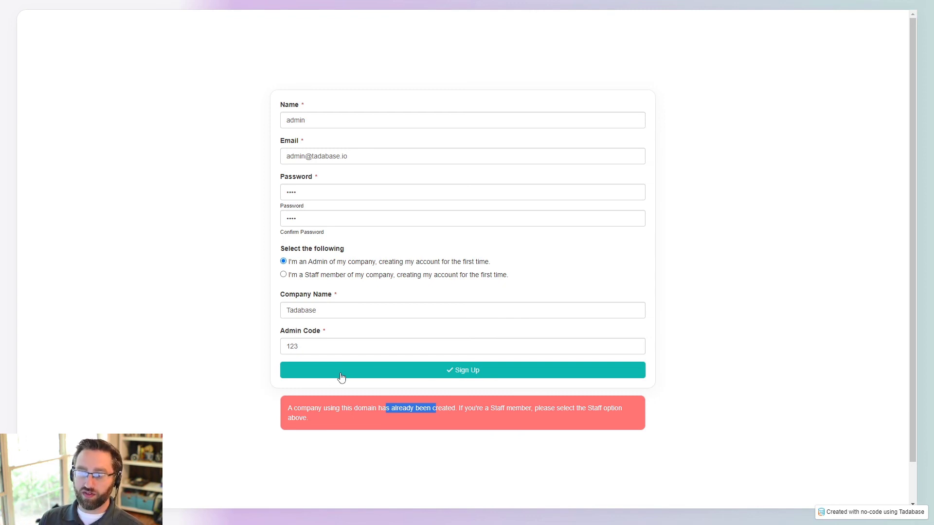
{"action": "left_click_drag", "start_coordinate": [329, 314], "coordinate": [263, 319]}
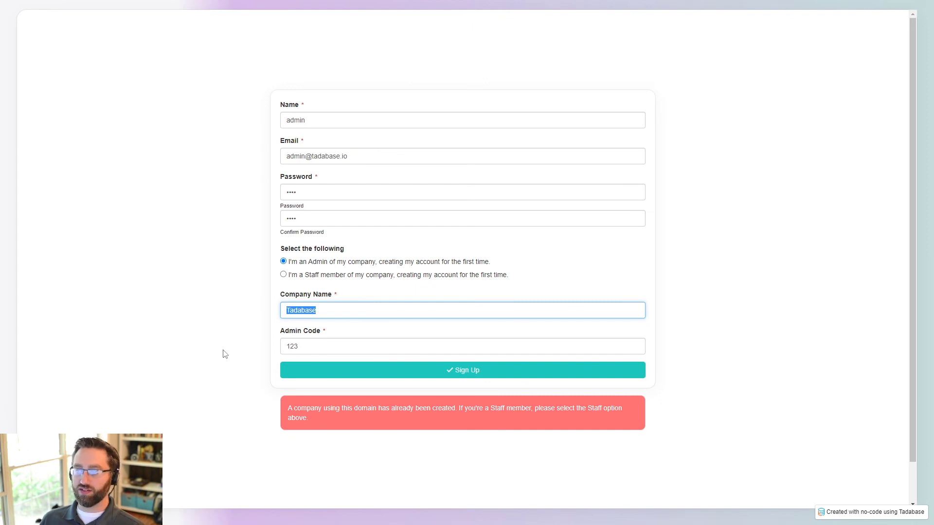
{"action": "left_click", "coordinate": [194, 332]}
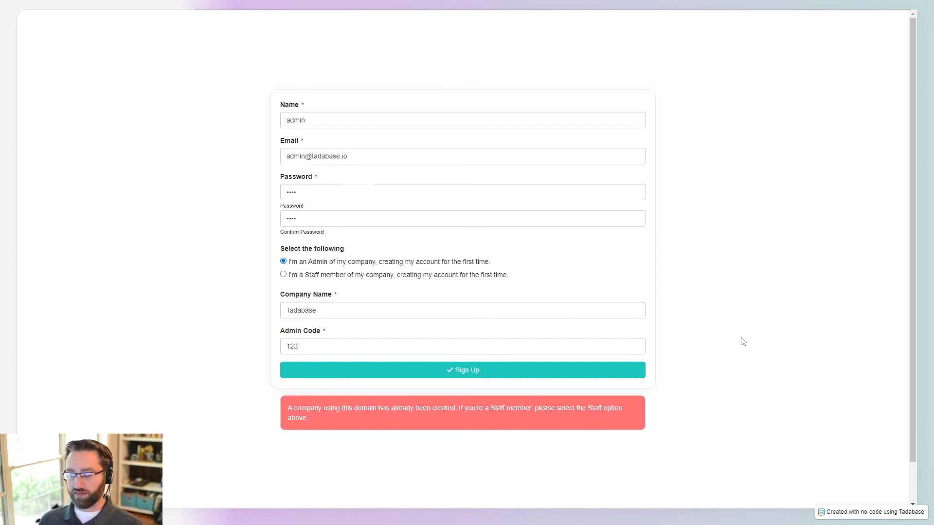
{"action": "key", "text": "ctrl+shift+Tab"}
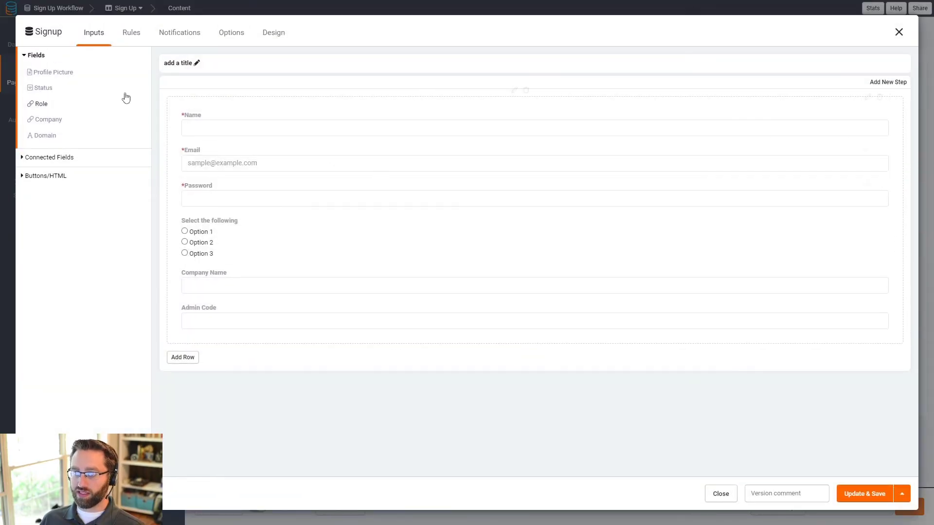
Step: Open the Signup form's rules, glance at inputs and display rules, and show its record rules
{"action": "left_click", "coordinate": [133, 40]}
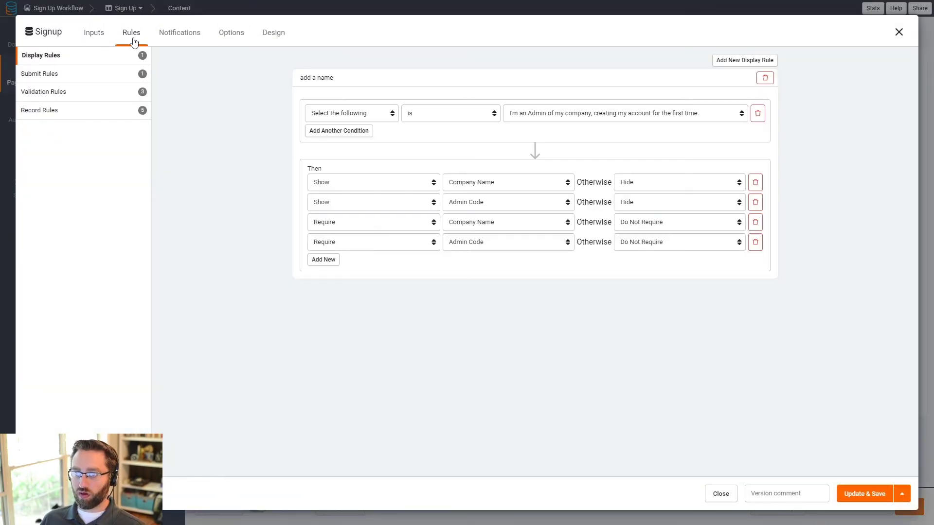
{"action": "left_click", "coordinate": [94, 34]}
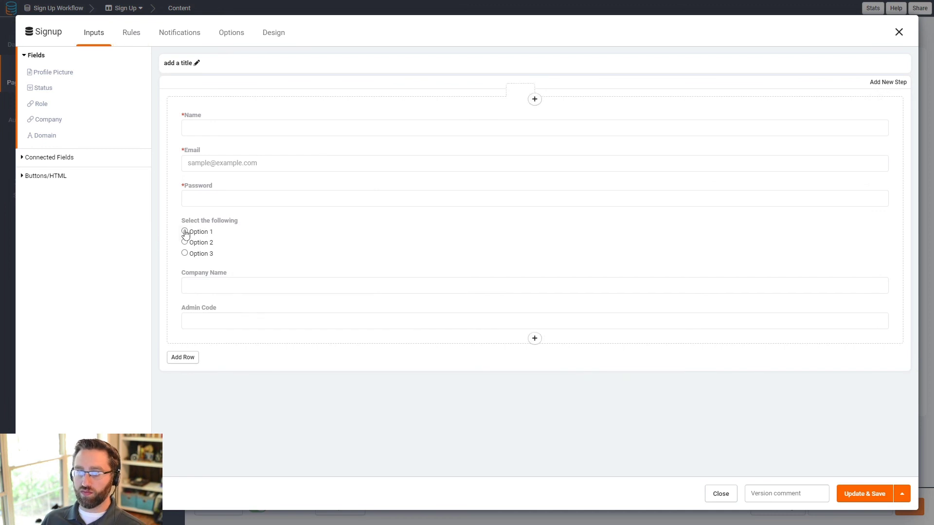
{"action": "left_click", "coordinate": [132, 39]}
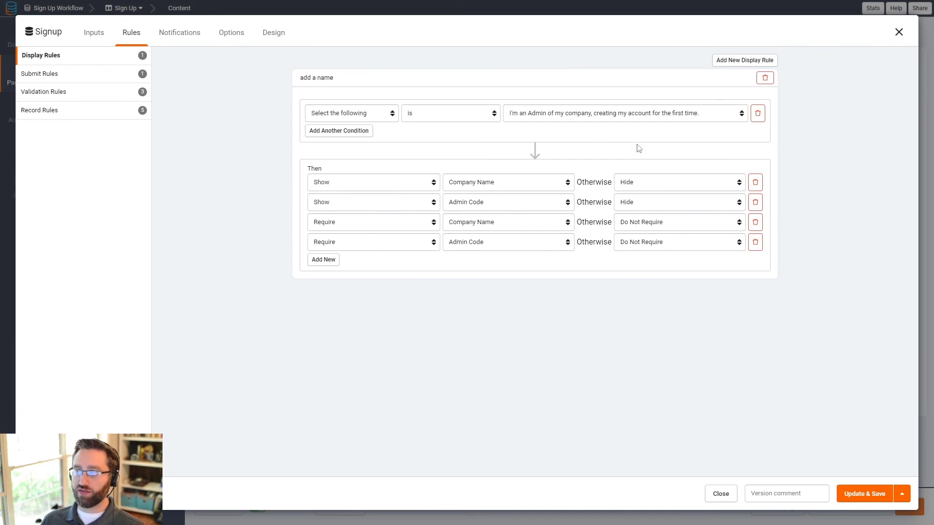
{"action": "left_click", "coordinate": [562, 115]}
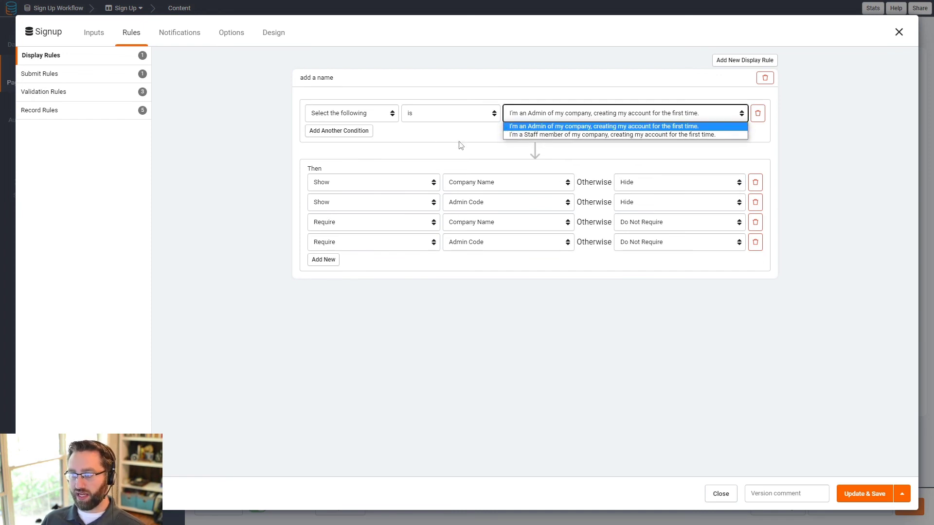
{"action": "left_click", "coordinate": [420, 155]}
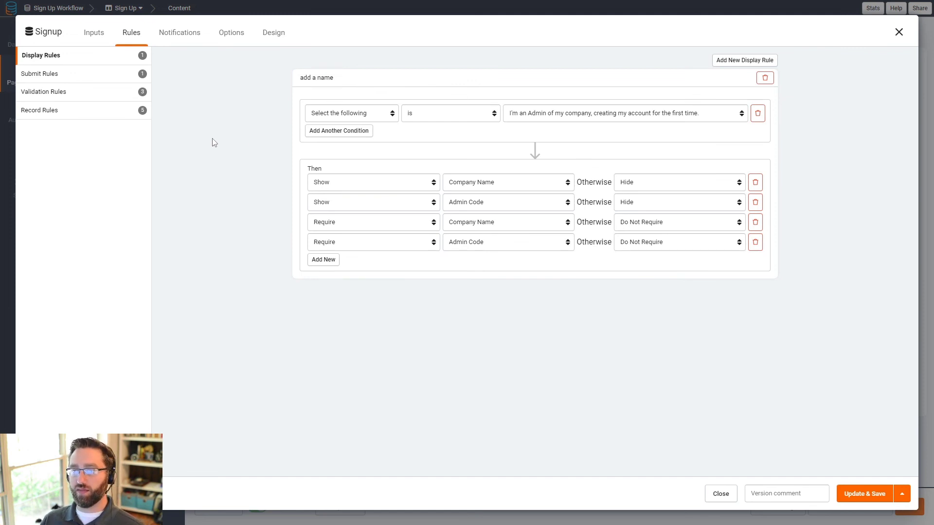
{"action": "left_click", "coordinate": [47, 110]}
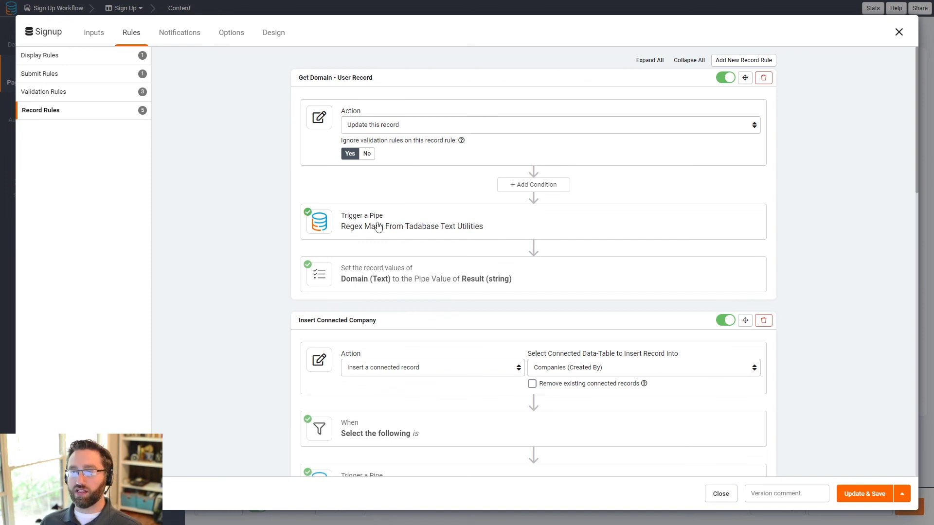
Step: Expand how Get Domain sets Domain and how Insert Connected Company maps its values
{"action": "left_click", "coordinate": [380, 287]}
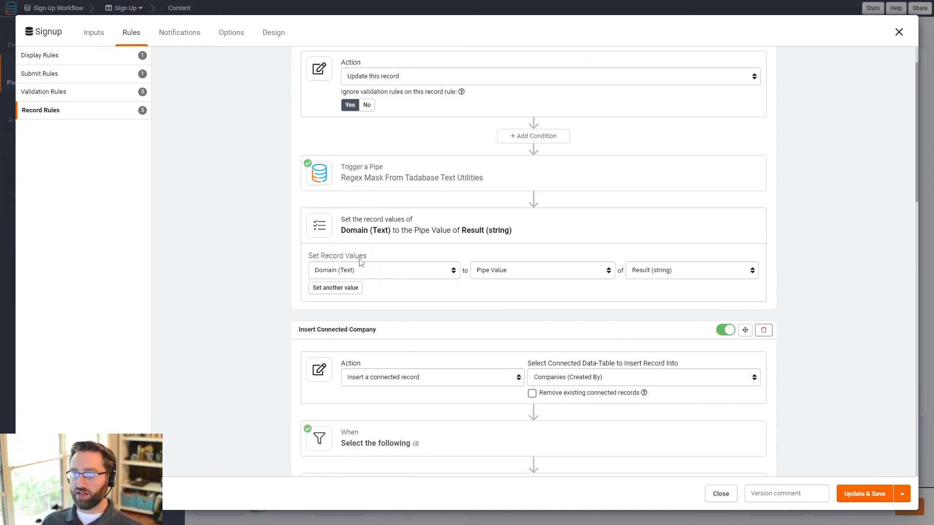
{"action": "scroll", "coordinate": [301, 273], "scroll_direction": "down", "scroll_amount": 3}
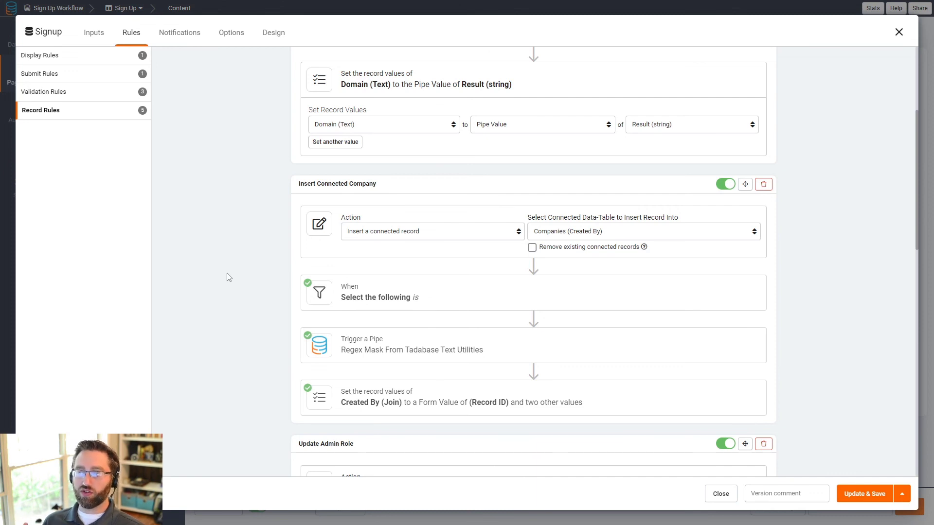
{"action": "left_click", "coordinate": [371, 403]}
{"action": "scroll", "coordinate": [231, 375], "scroll_direction": "down", "scroll_amount": 3}
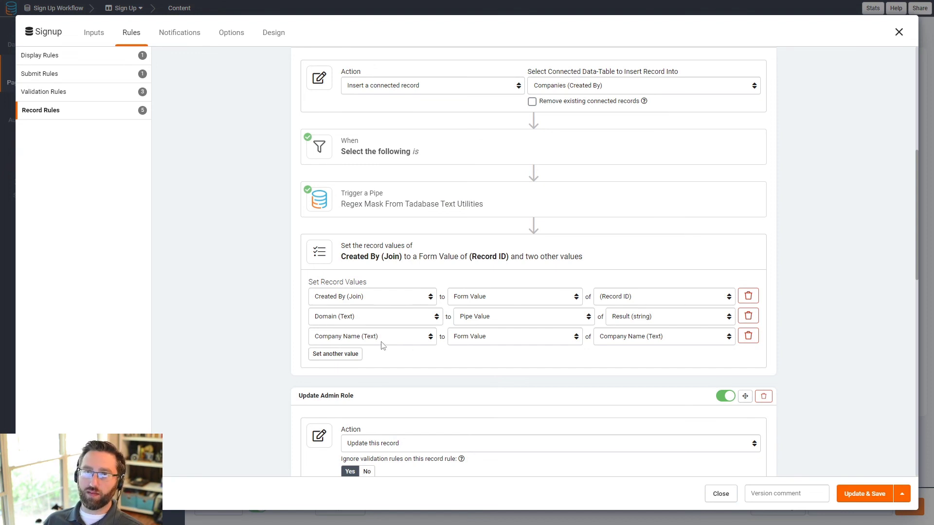
{"action": "scroll", "coordinate": [455, 365], "scroll_direction": "down", "scroll_amount": 3}
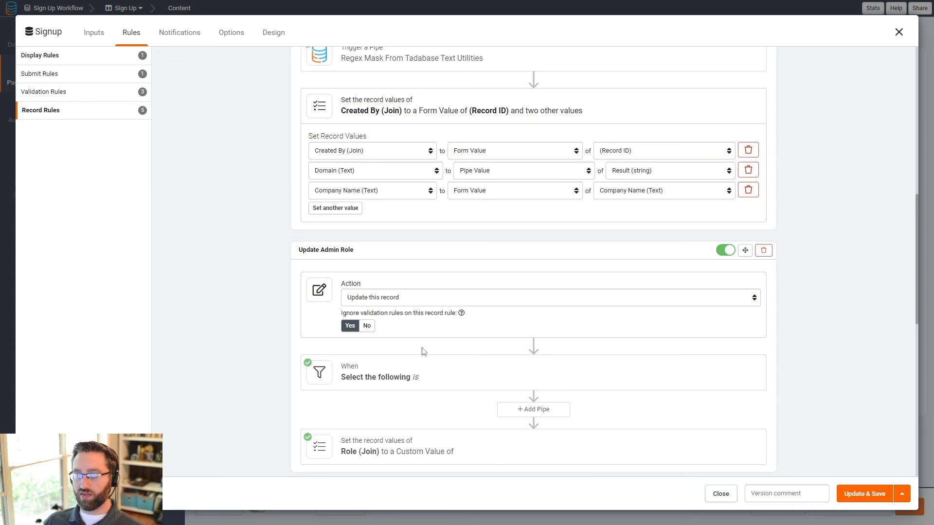
{"action": "scroll", "coordinate": [389, 311], "scroll_direction": "down", "scroll_amount": 3}
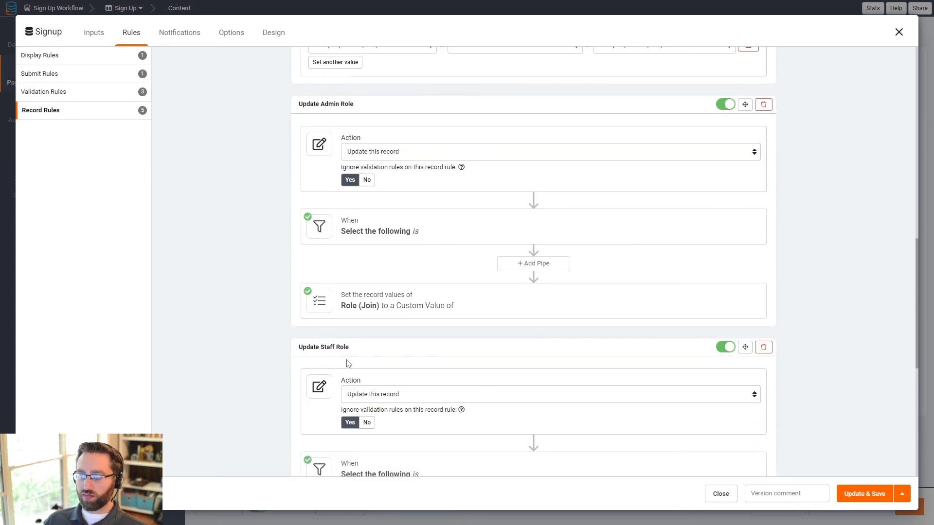
{"action": "scroll", "coordinate": [389, 314], "scroll_direction": "down", "scroll_amount": 2}
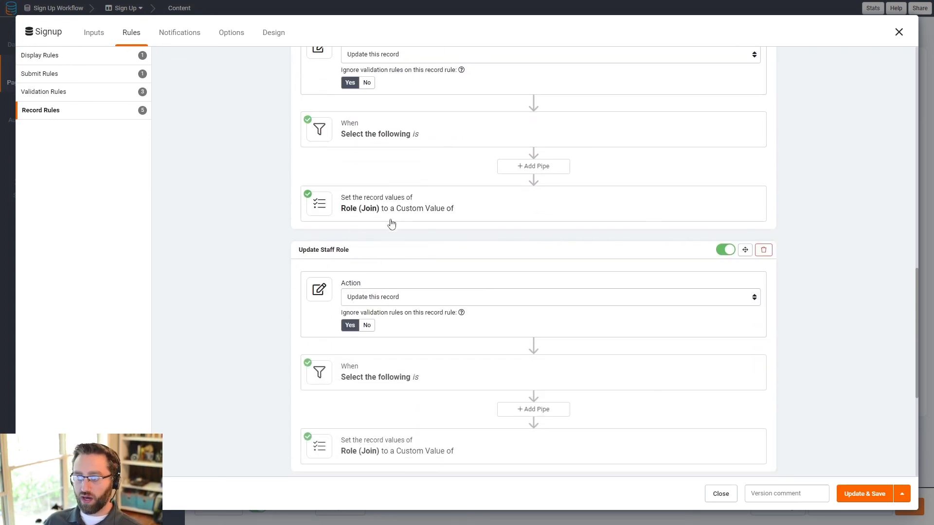
Step: Show the conditions of the Update Admin Role and Update Staff Role rules
{"action": "left_click", "coordinate": [388, 126]}
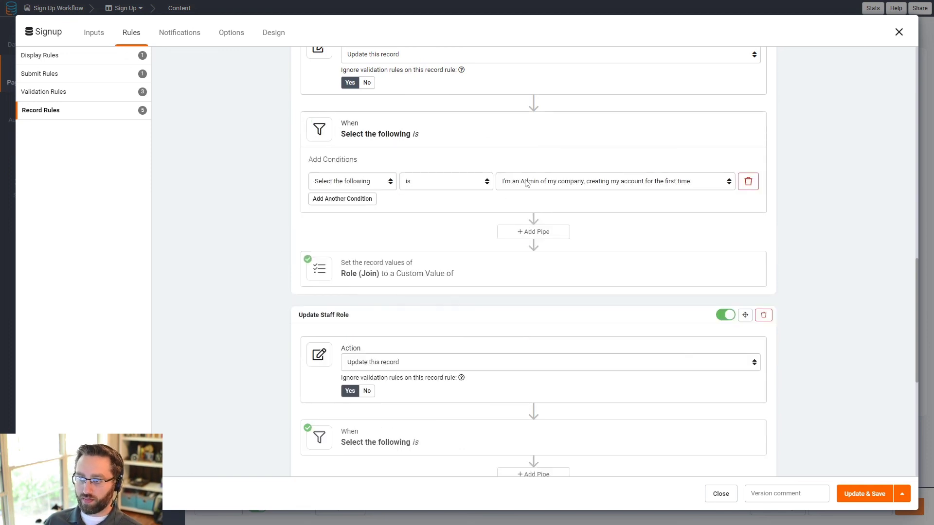
{"action": "scroll", "coordinate": [438, 420], "scroll_direction": "down", "scroll_amount": 3}
{"action": "left_click", "coordinate": [393, 299]}
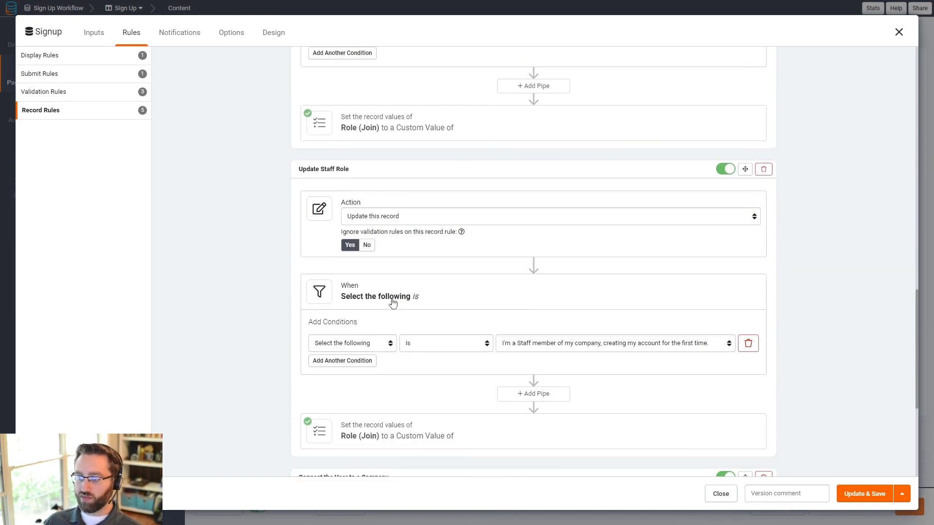
{"action": "scroll", "coordinate": [486, 314], "scroll_direction": "down", "scroll_amount": 5}
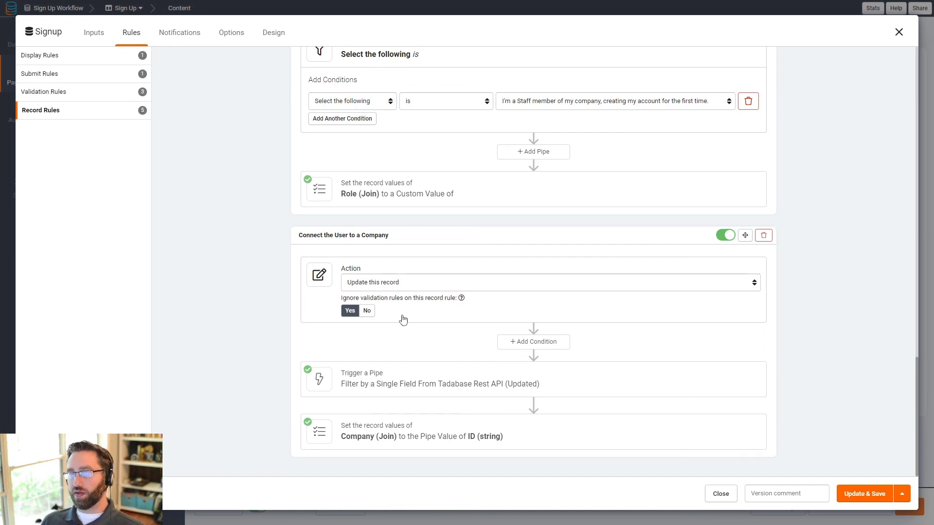
Step: Expand the Rest API pipe's Domain filter and the Company (Join) value mapping
{"action": "left_click", "coordinate": [417, 380]}
{"action": "scroll", "coordinate": [367, 316], "scroll_direction": "down", "scroll_amount": 3}
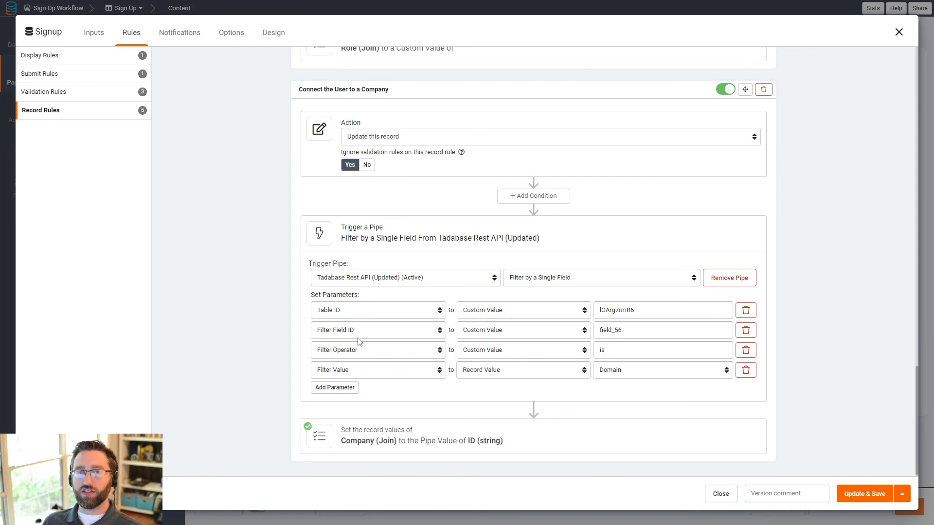
{"action": "left_click", "coordinate": [388, 427]}
{"action": "scroll", "coordinate": [354, 396], "scroll_direction": "down", "scroll_amount": 2}
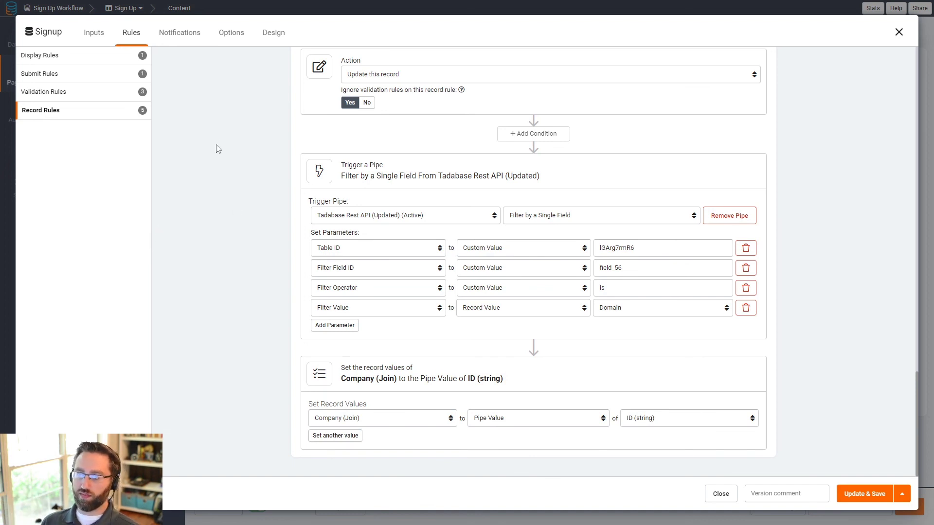
Step: Review the Company not found message and Admin Code value 123, then open the record rules
{"action": "left_click", "coordinate": [68, 97]}
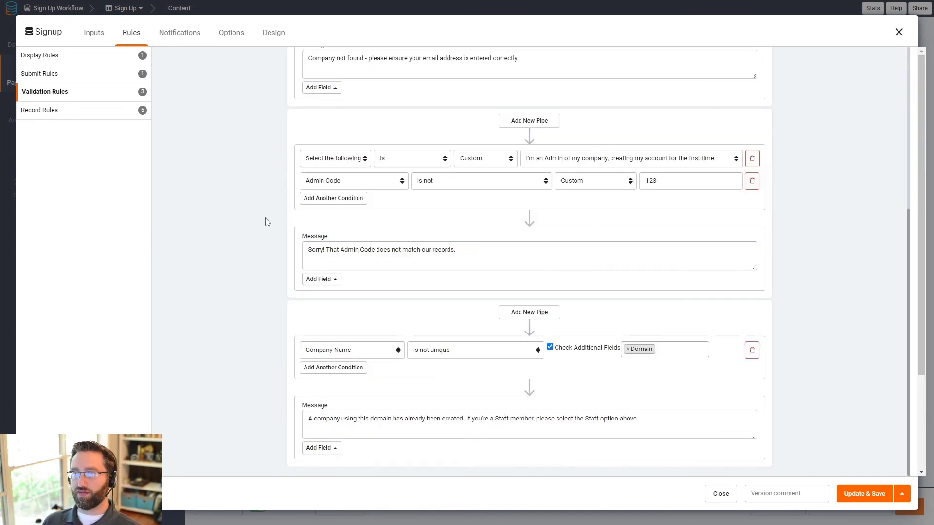
{"action": "scroll", "coordinate": [270, 228], "scroll_direction": "up", "scroll_amount": 5}
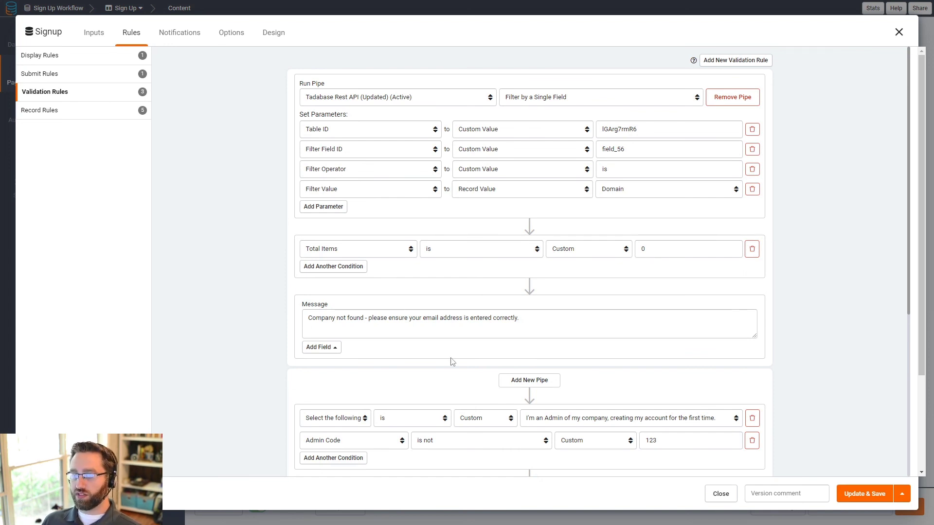
{"action": "left_click_drag", "start_coordinate": [527, 319], "coordinate": [317, 325]}
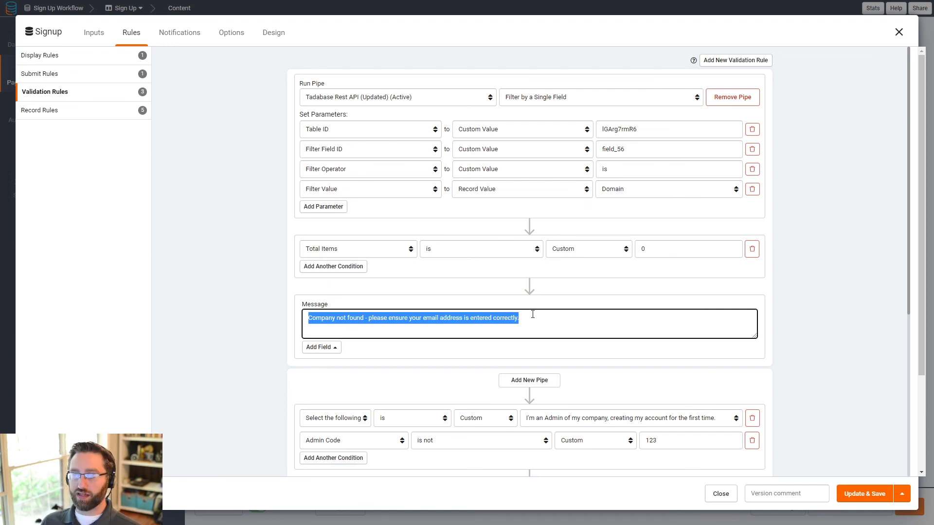
{"action": "scroll", "coordinate": [532, 314], "scroll_direction": "down", "scroll_amount": 3}
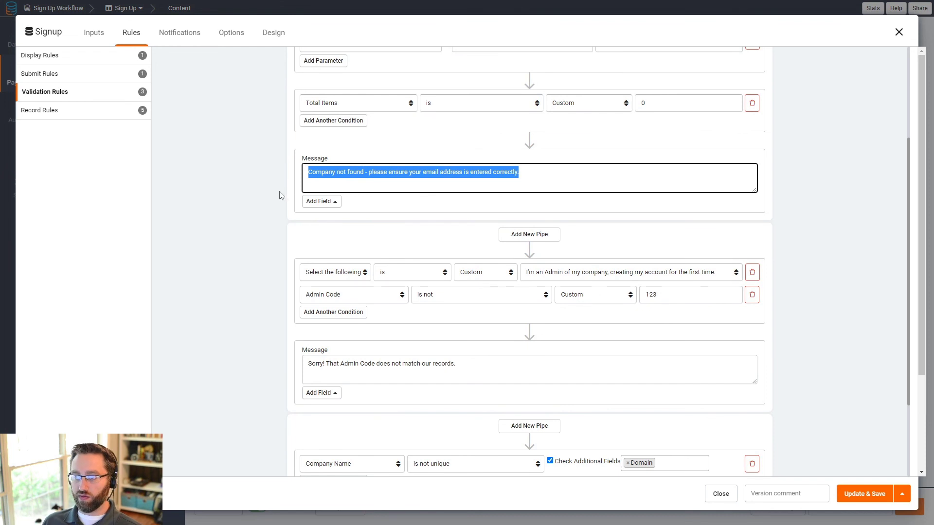
{"action": "left_click", "coordinate": [283, 219]}
{"action": "scroll", "coordinate": [270, 282], "scroll_direction": "down", "scroll_amount": 3}
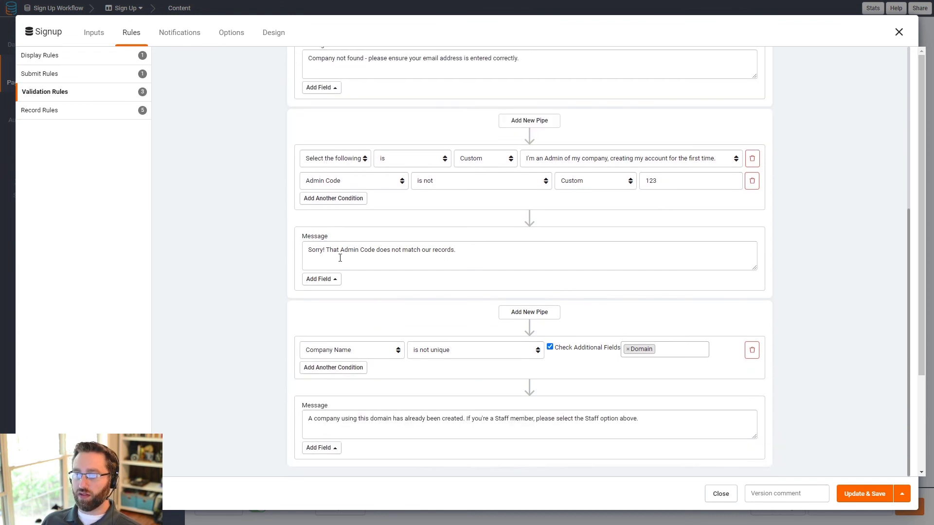
{"action": "double_click", "coordinate": [670, 184]}
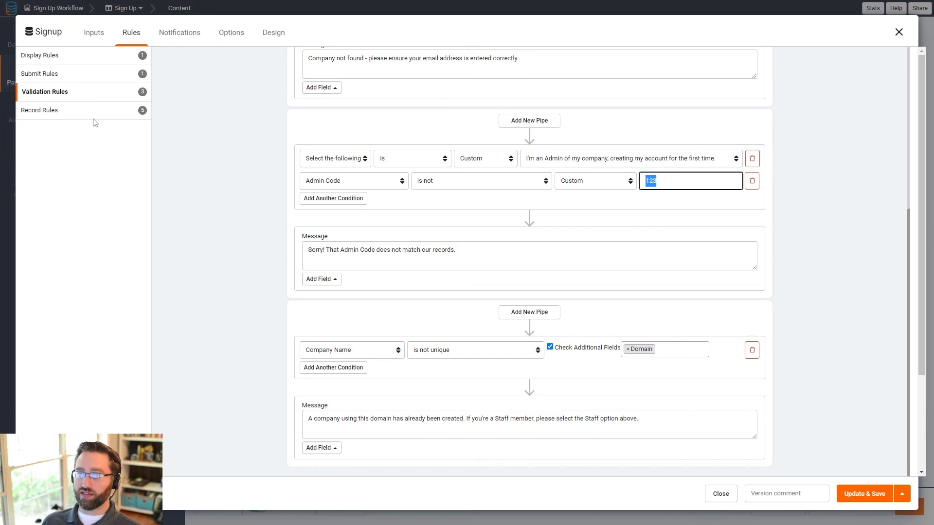
{"action": "left_click", "coordinate": [63, 111]}
Step: Switch from the record rules to the validation rules and scroll through the Company Name rule
{"action": "scroll", "coordinate": [343, 292], "scroll_direction": "down", "scroll_amount": 5}
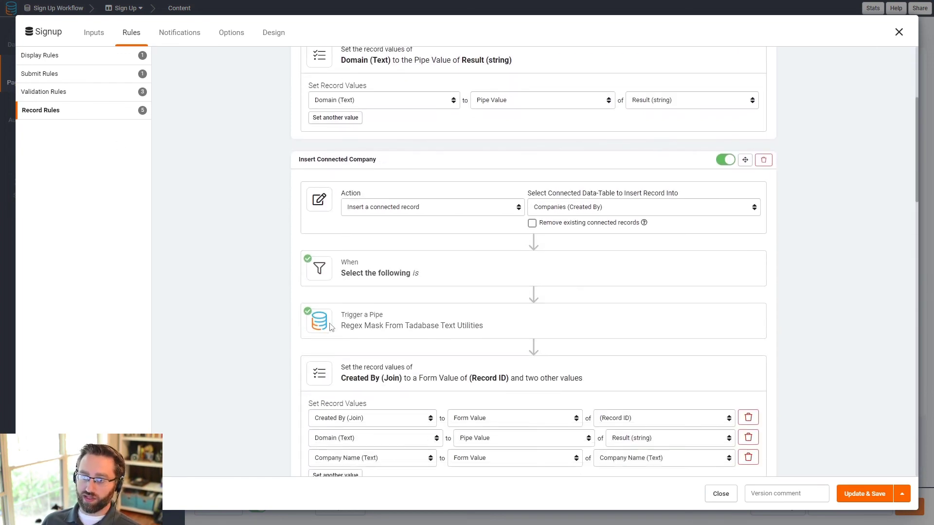
{"action": "scroll", "coordinate": [344, 292], "scroll_direction": "up", "scroll_amount": 5}
{"action": "left_click", "coordinate": [58, 92]}
{"action": "scroll", "coordinate": [355, 298], "scroll_direction": "down", "scroll_amount": 5}
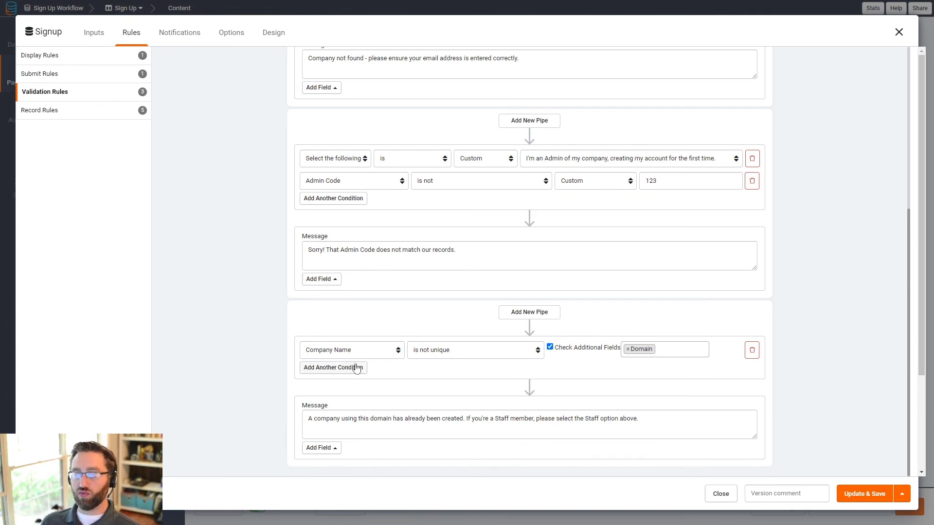
{"action": "scroll", "coordinate": [240, 277], "scroll_direction": "up", "scroll_amount": 5}
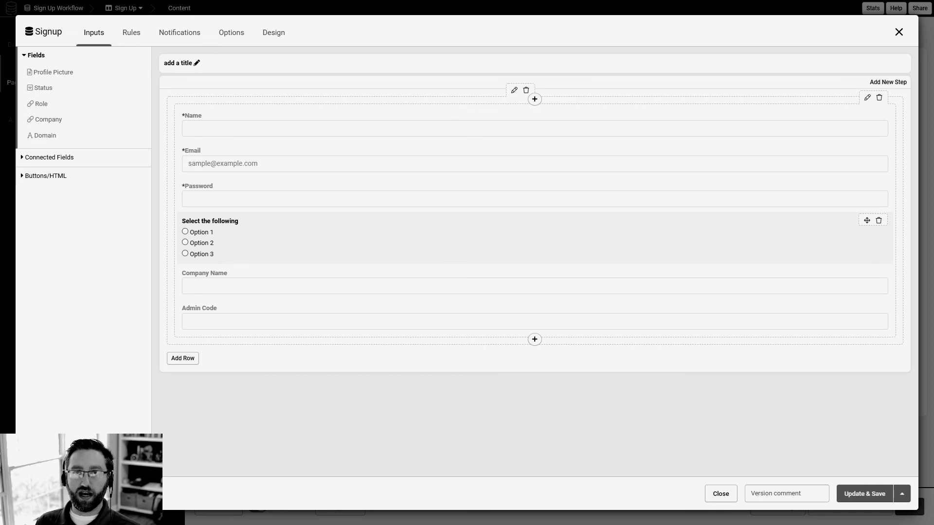
Step: Review the Signup form's three validation rules: company lookup, Admin Code 123 check, and unique Company Name plus Domain
{"action": "left_click", "coordinate": [125, 38]}
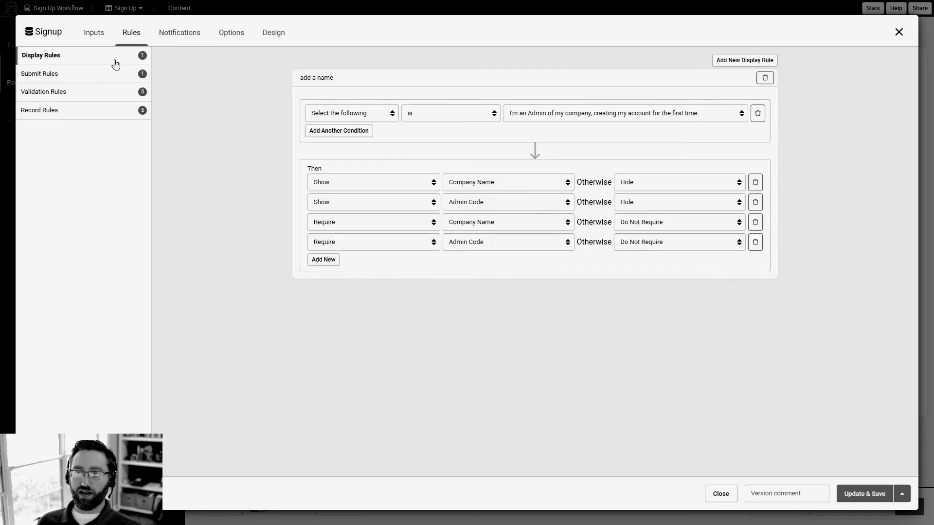
{"action": "left_click", "coordinate": [89, 96]}
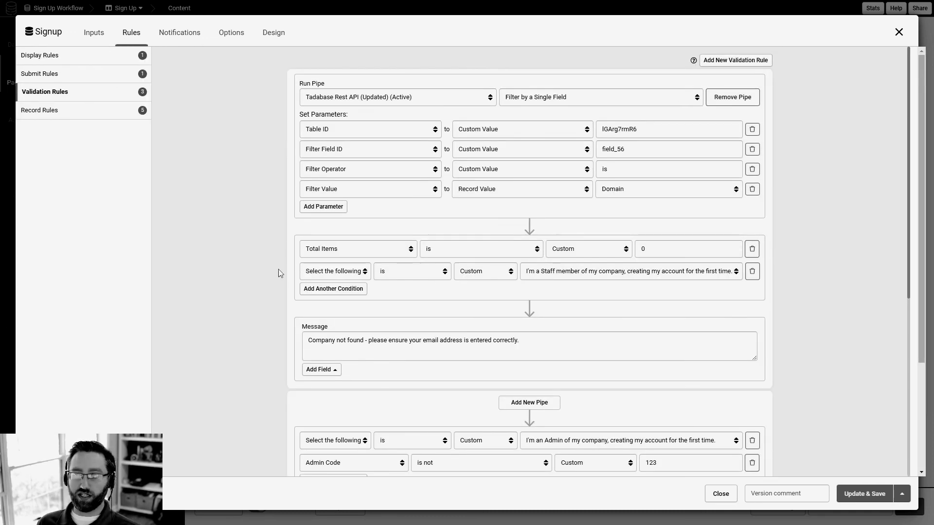
{"action": "scroll", "coordinate": [285, 289], "scroll_direction": "down", "scroll_amount": 5}
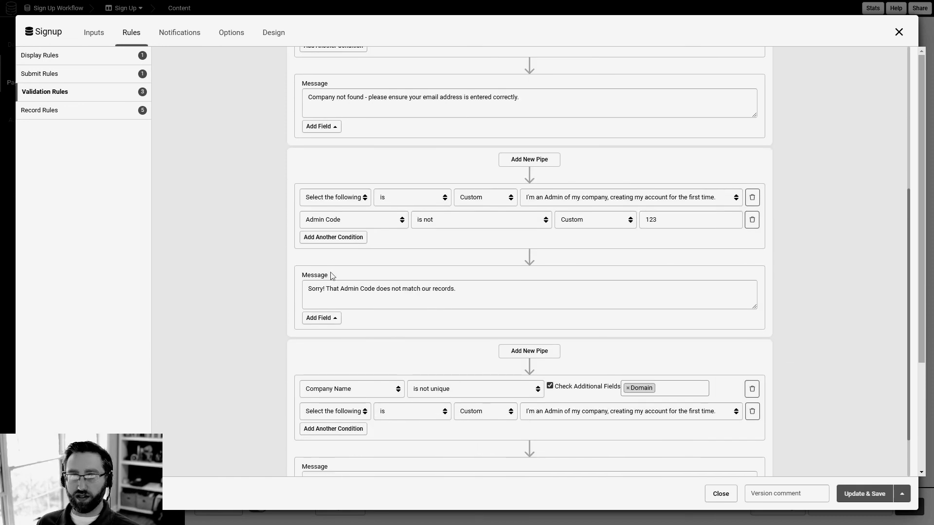
{"action": "scroll", "coordinate": [389, 292], "scroll_direction": "down", "scroll_amount": 4}
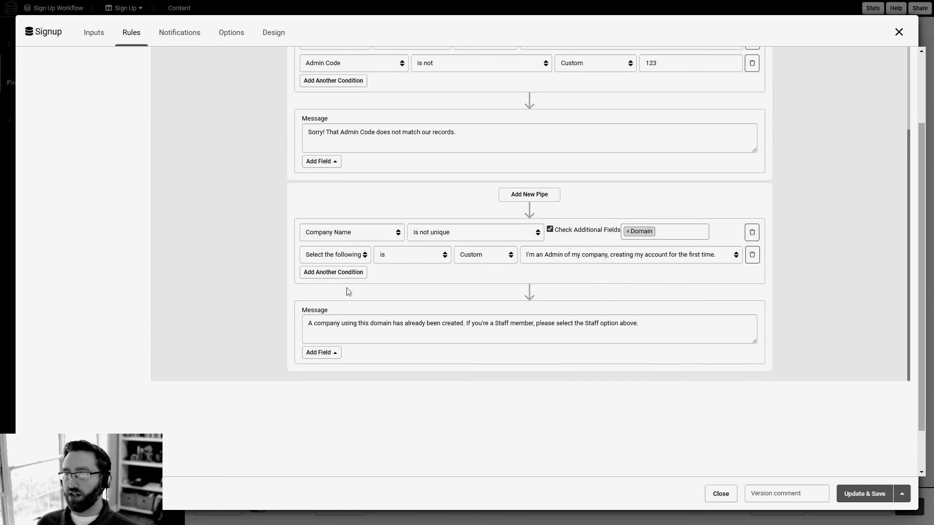
{"action": "scroll", "coordinate": [411, 284], "scroll_direction": "up", "scroll_amount": 8}
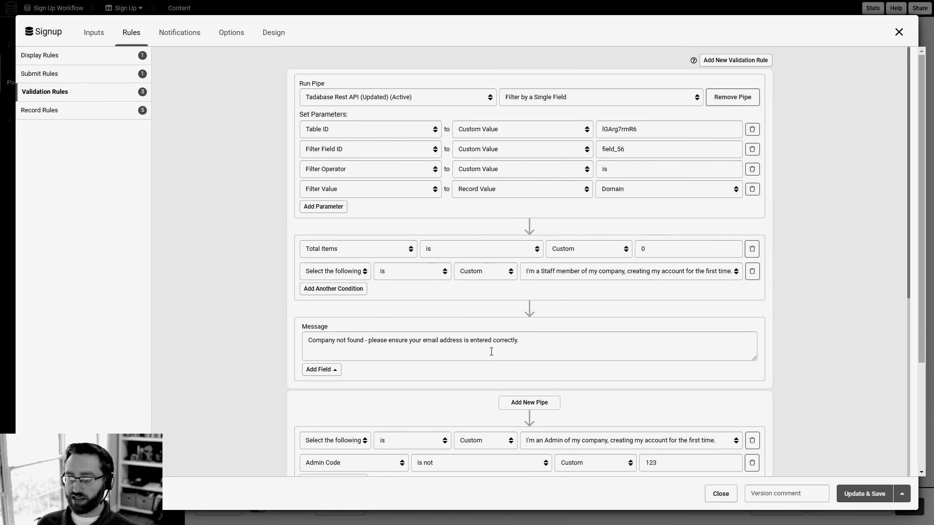
{"action": "left_click", "coordinate": [527, 343]}
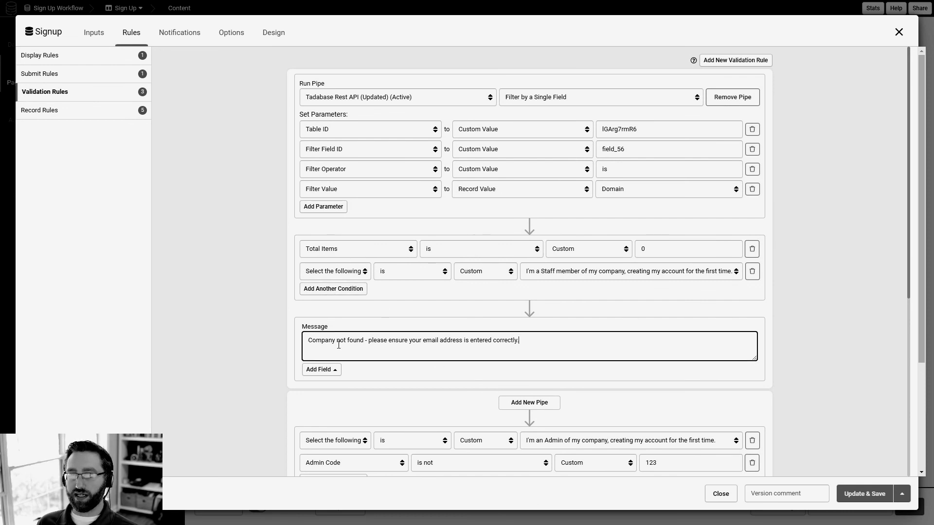
{"action": "left_click_drag", "start_coordinate": [520, 342], "coordinate": [304, 343]}
{"action": "left_click", "coordinate": [538, 343]}
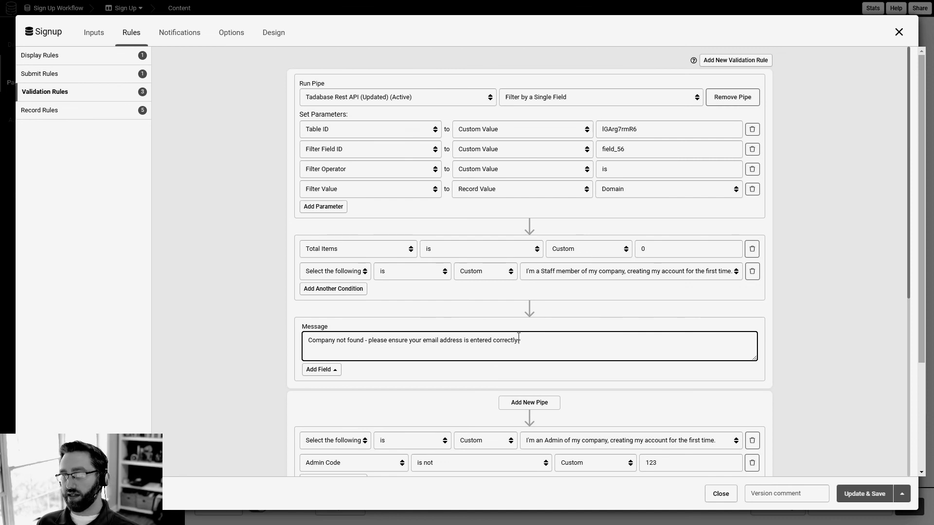
{"action": "left_click_drag", "start_coordinate": [527, 340], "coordinate": [322, 340]}
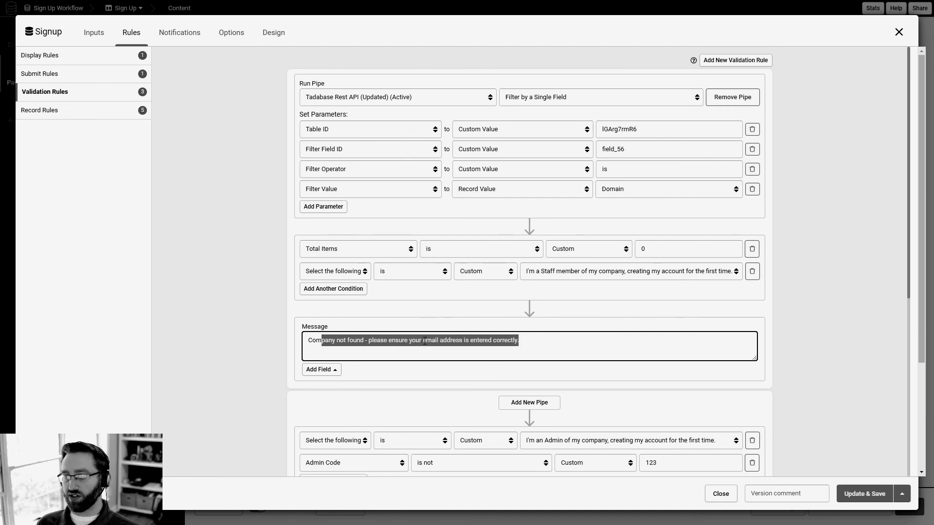
{"action": "left_click", "coordinate": [538, 341]}
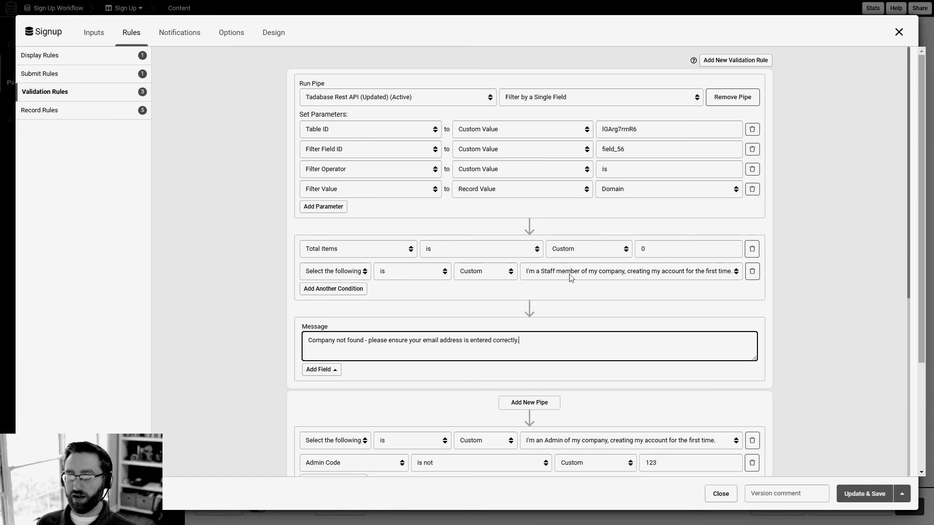
{"action": "left_click", "coordinate": [335, 271]}
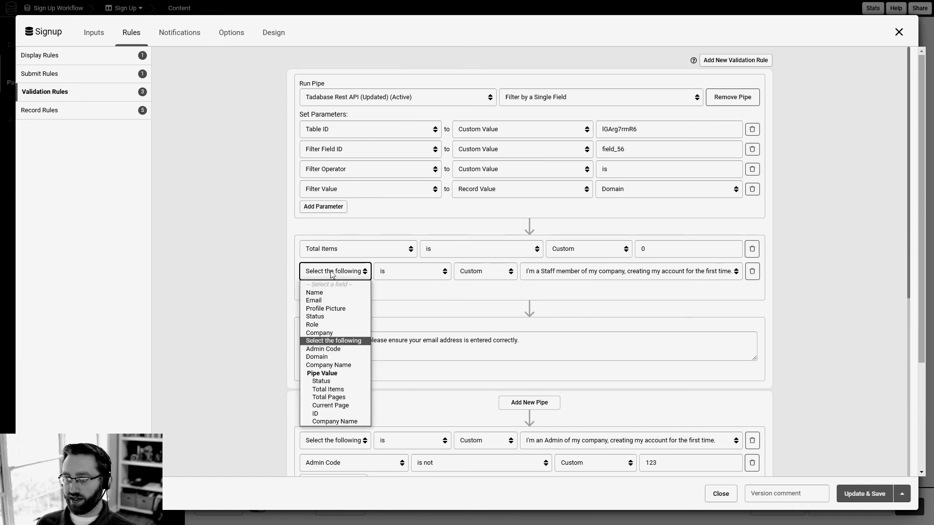
{"action": "left_click", "coordinate": [367, 271]}
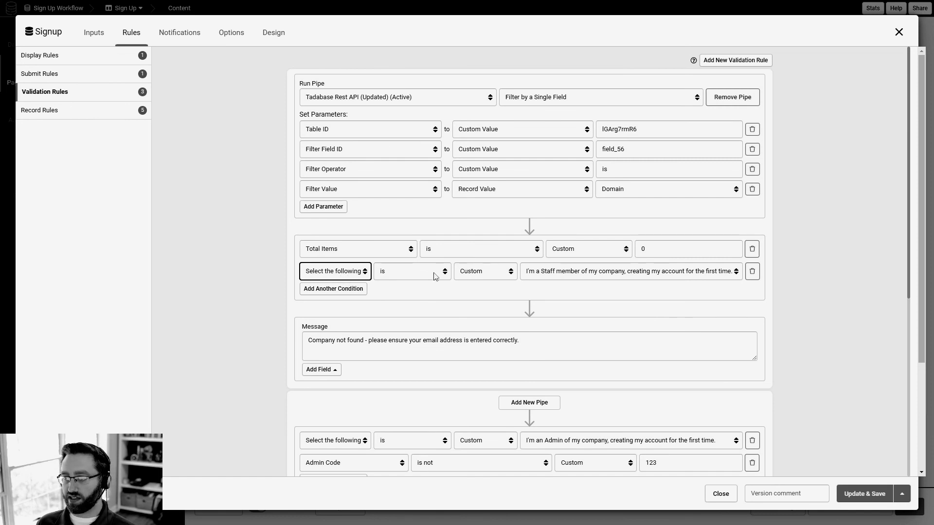
{"action": "left_click", "coordinate": [547, 275]}
{"action": "left_click", "coordinate": [547, 280]}
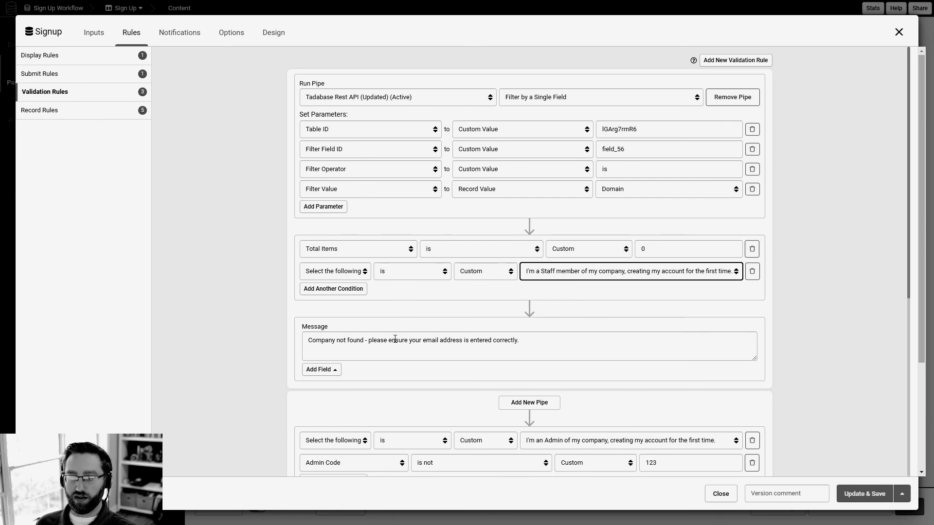
{"action": "scroll", "coordinate": [395, 340], "scroll_direction": "down", "scroll_amount": 7}
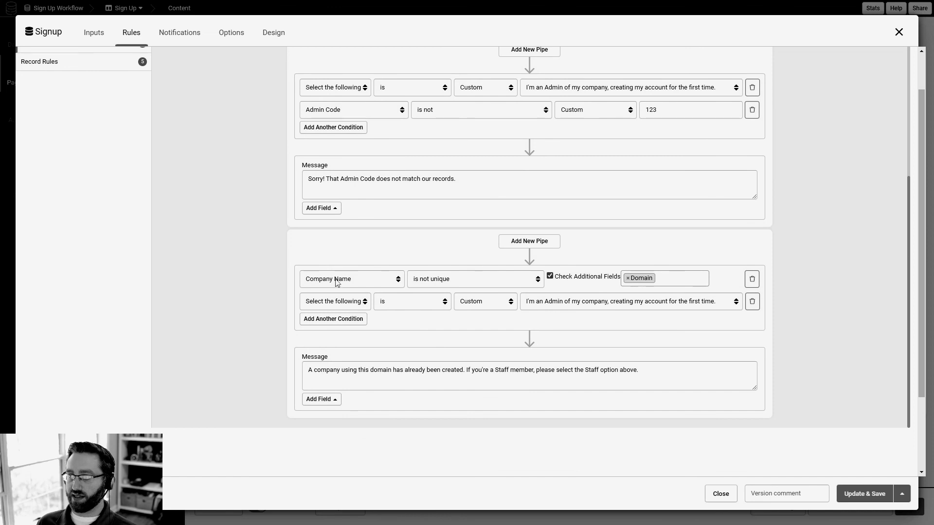
{"action": "scroll", "coordinate": [338, 282], "scroll_direction": "up", "scroll_amount": 1}
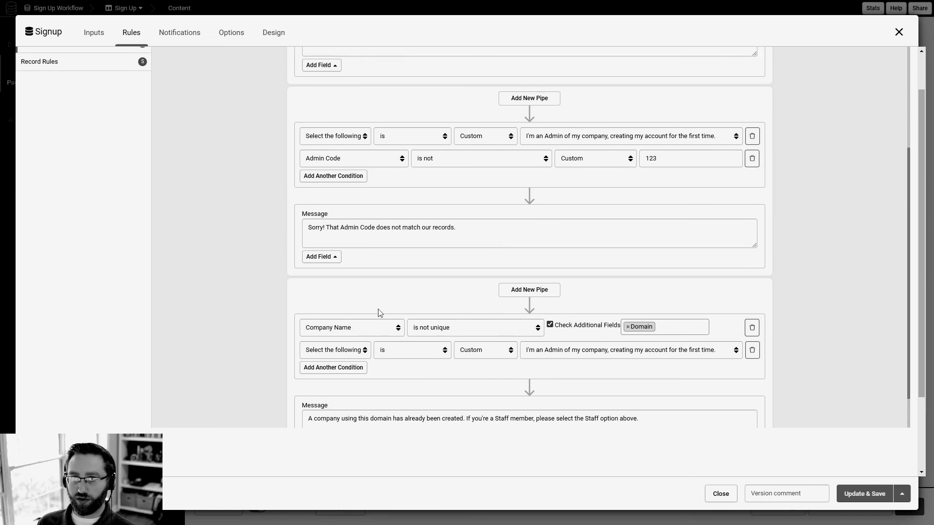
{"action": "scroll", "coordinate": [365, 346], "scroll_direction": "down", "scroll_amount": 1}
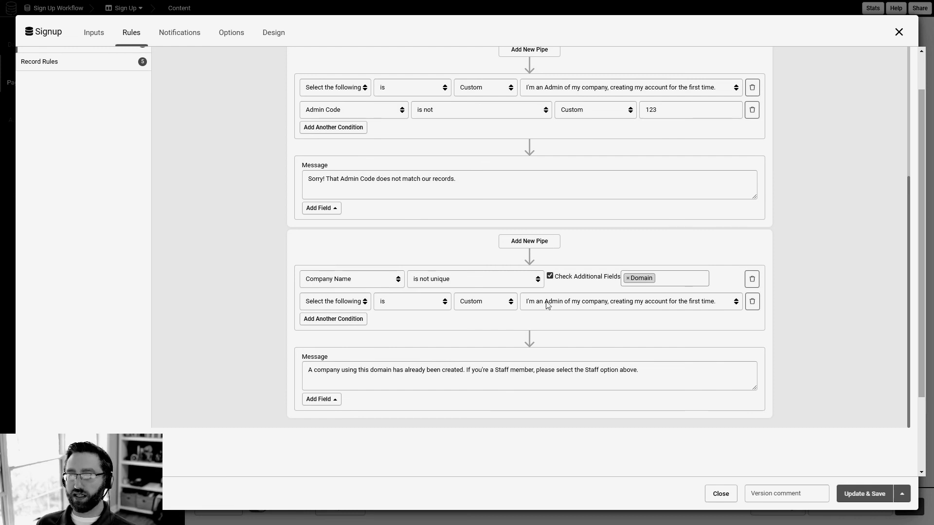
{"action": "scroll", "coordinate": [506, 325], "scroll_direction": "up", "scroll_amount": 2}
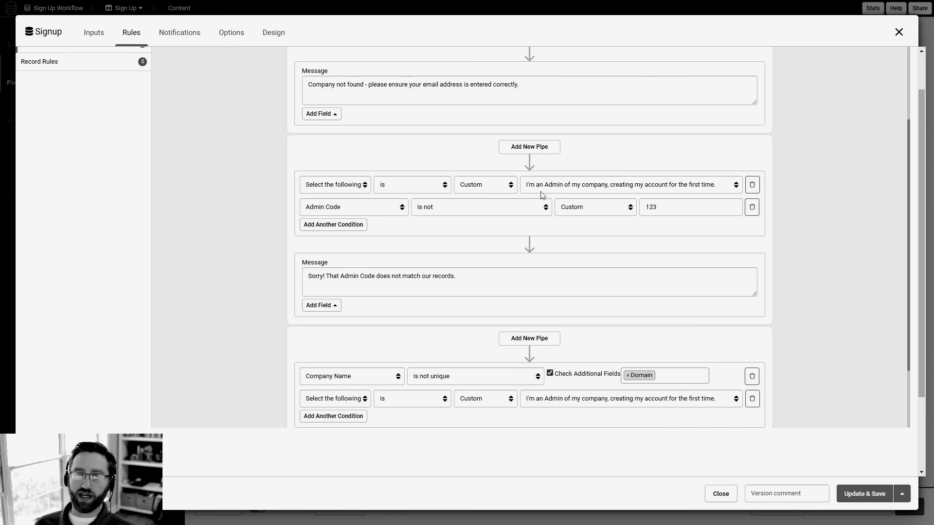
{"action": "scroll", "coordinate": [506, 337], "scroll_direction": "down", "scroll_amount": 2}
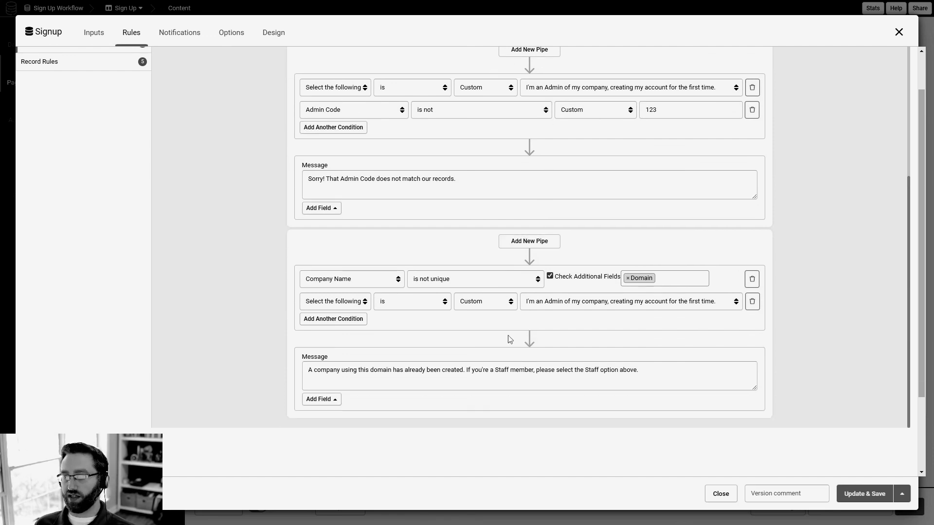
{"action": "scroll", "coordinate": [506, 331], "scroll_direction": "up", "scroll_amount": 6}
{"action": "scroll", "coordinate": [499, 339], "scroll_direction": "down", "scroll_amount": 2}
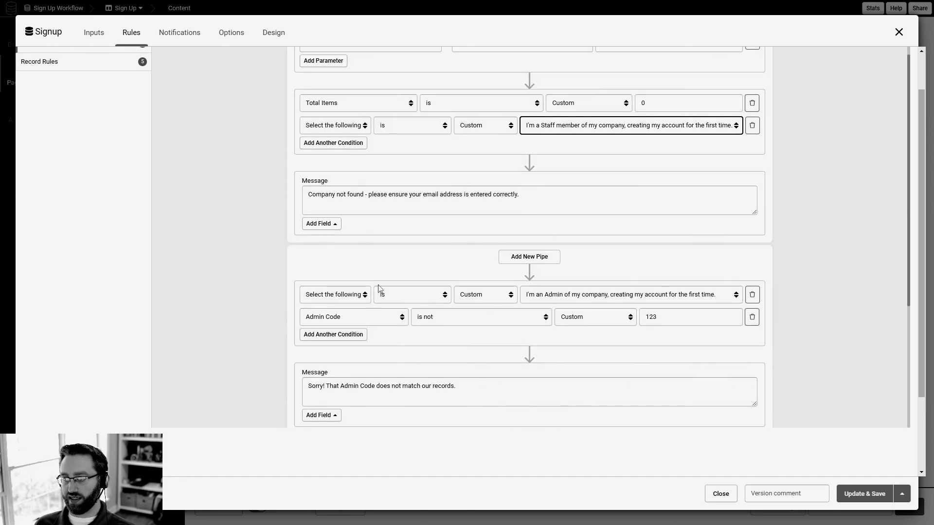
{"action": "scroll", "coordinate": [433, 301], "scroll_direction": "up", "scroll_amount": 2}
{"action": "scroll", "coordinate": [338, 265], "scroll_direction": "up", "scroll_amount": 1}
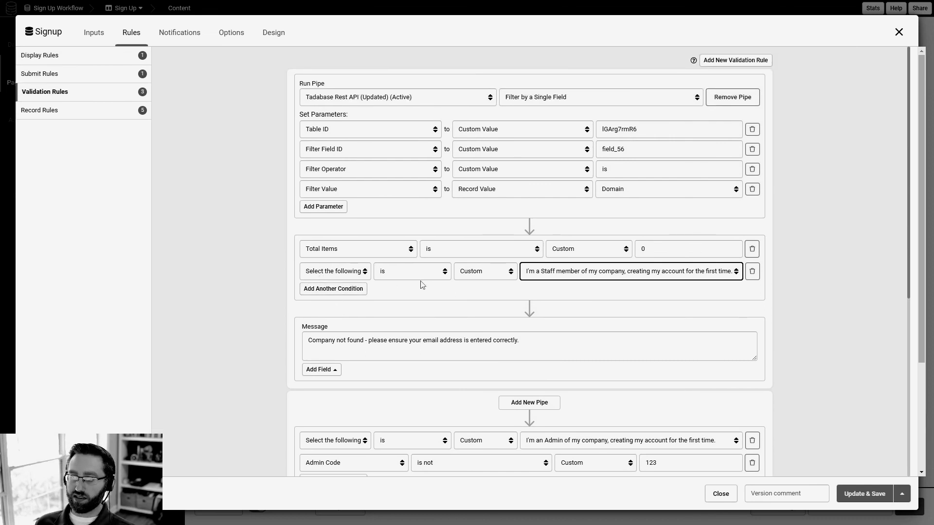
{"action": "scroll", "coordinate": [537, 276], "scroll_direction": "down", "scroll_amount": 6}
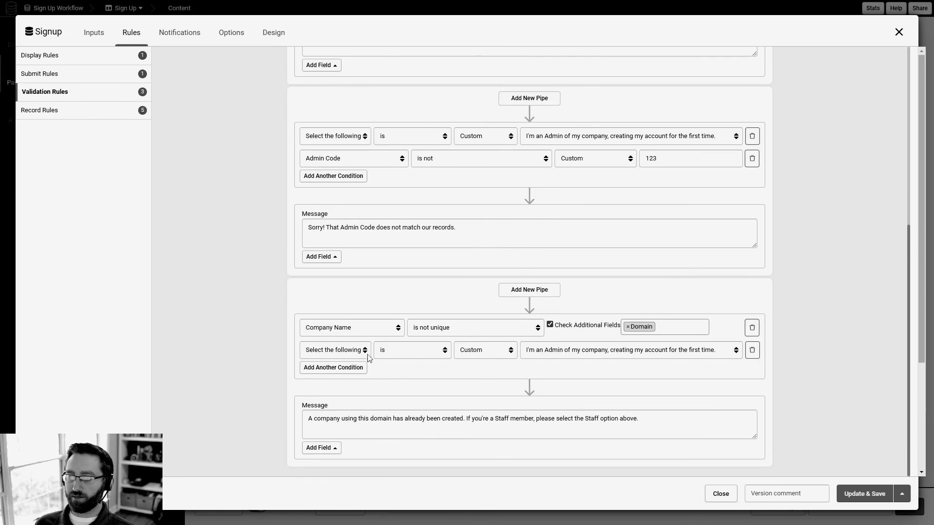